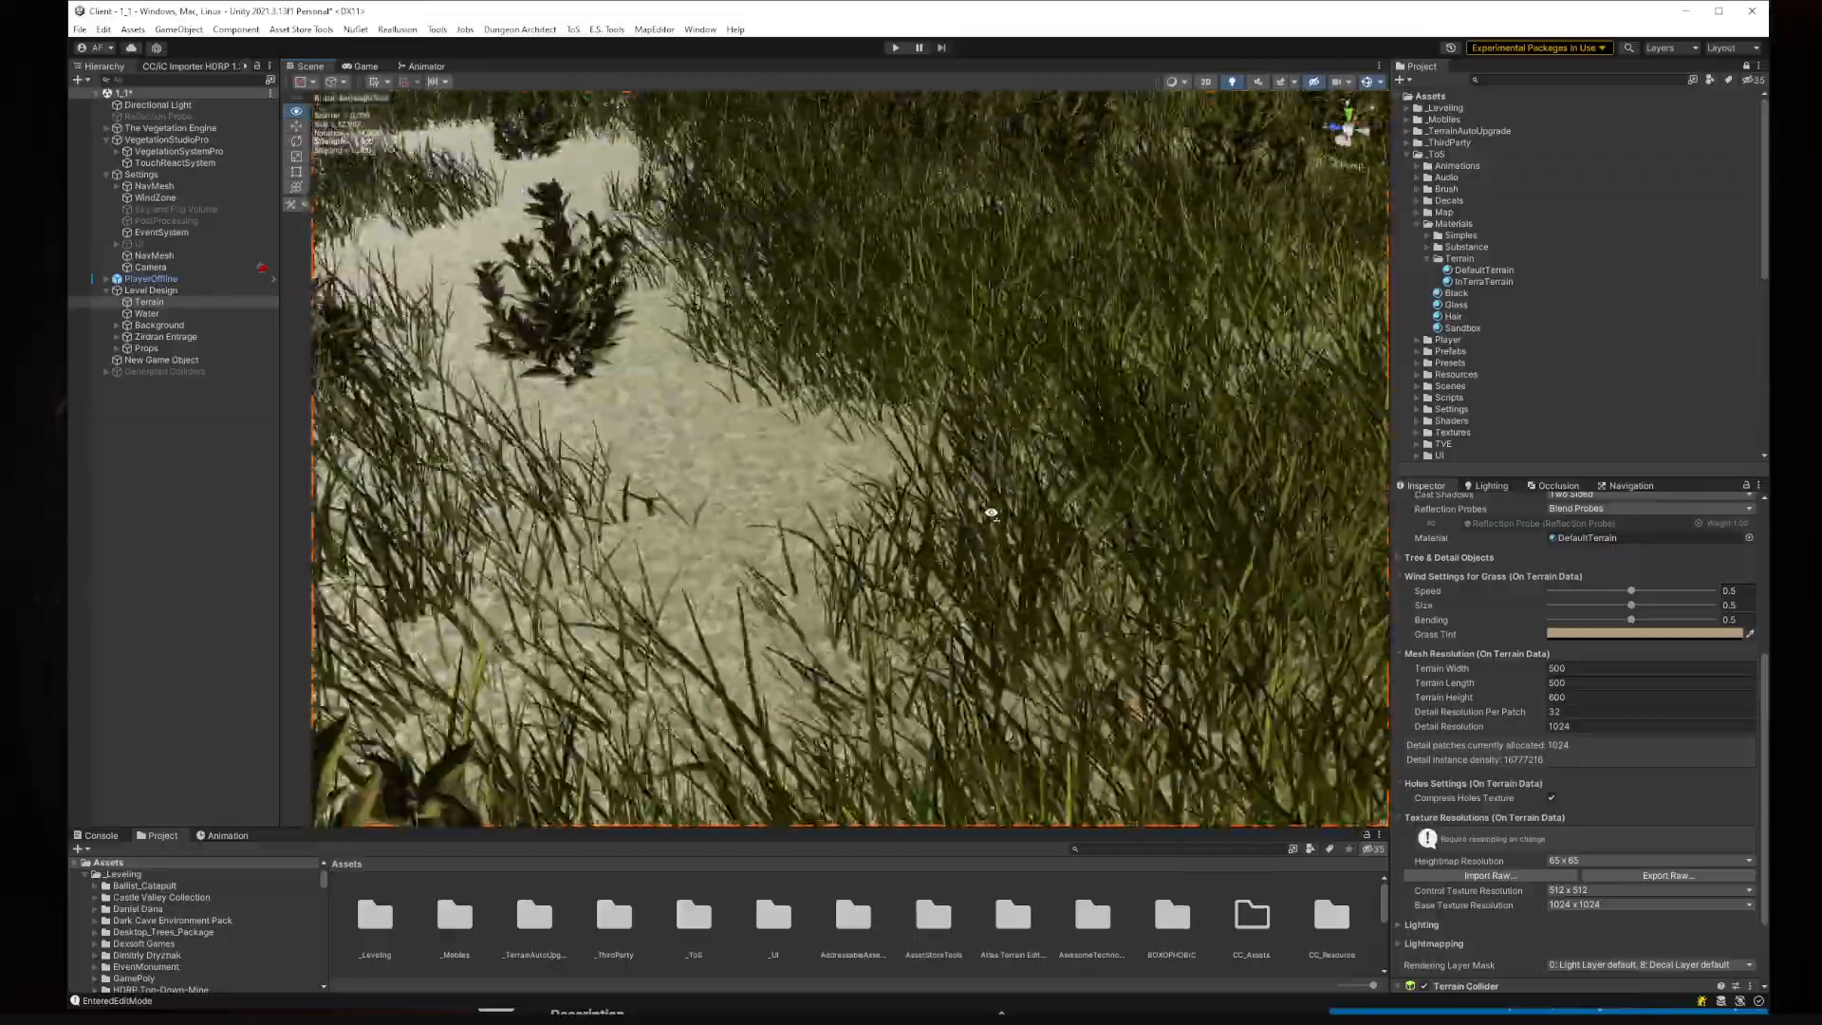
# Step: Set the Directional Light's emission intensity to 10000 Lux
pyautogui.moveTo(990, 513); pyautogui.dragTo(932, 482, button='right')
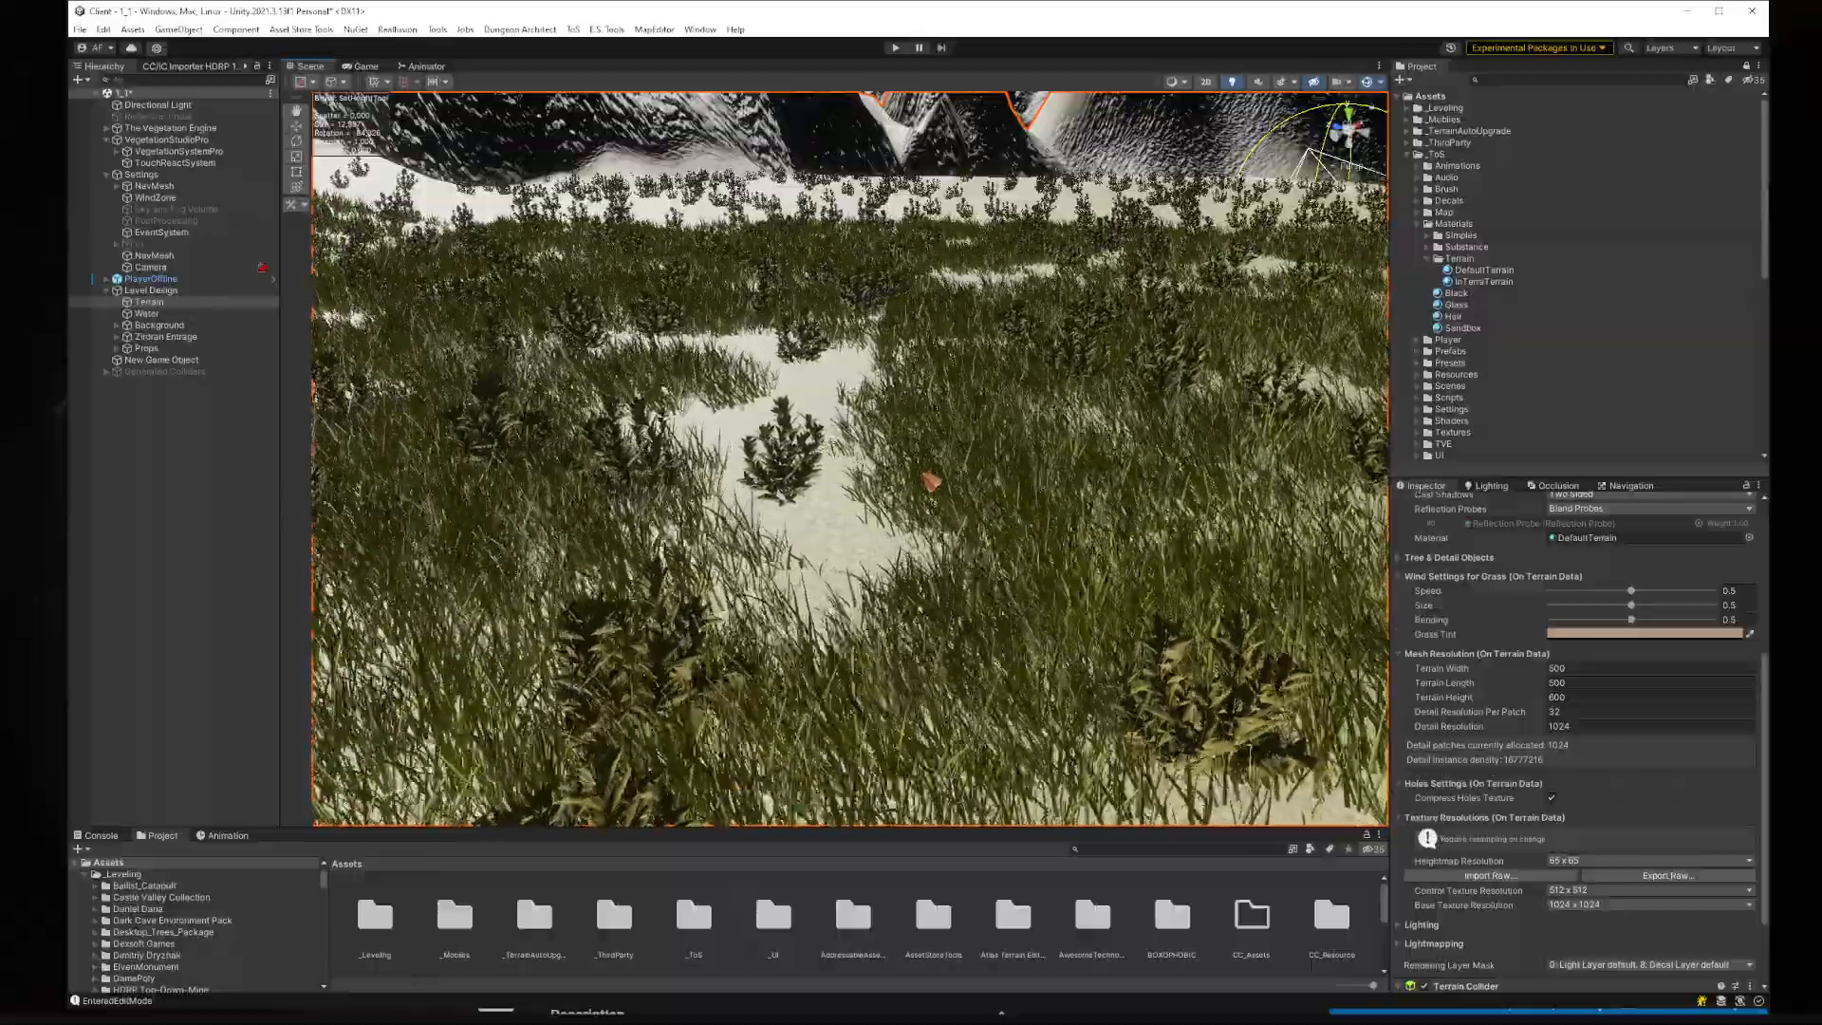
pyautogui.moveTo(932, 483); pyautogui.dragTo(579, 370, button='right')
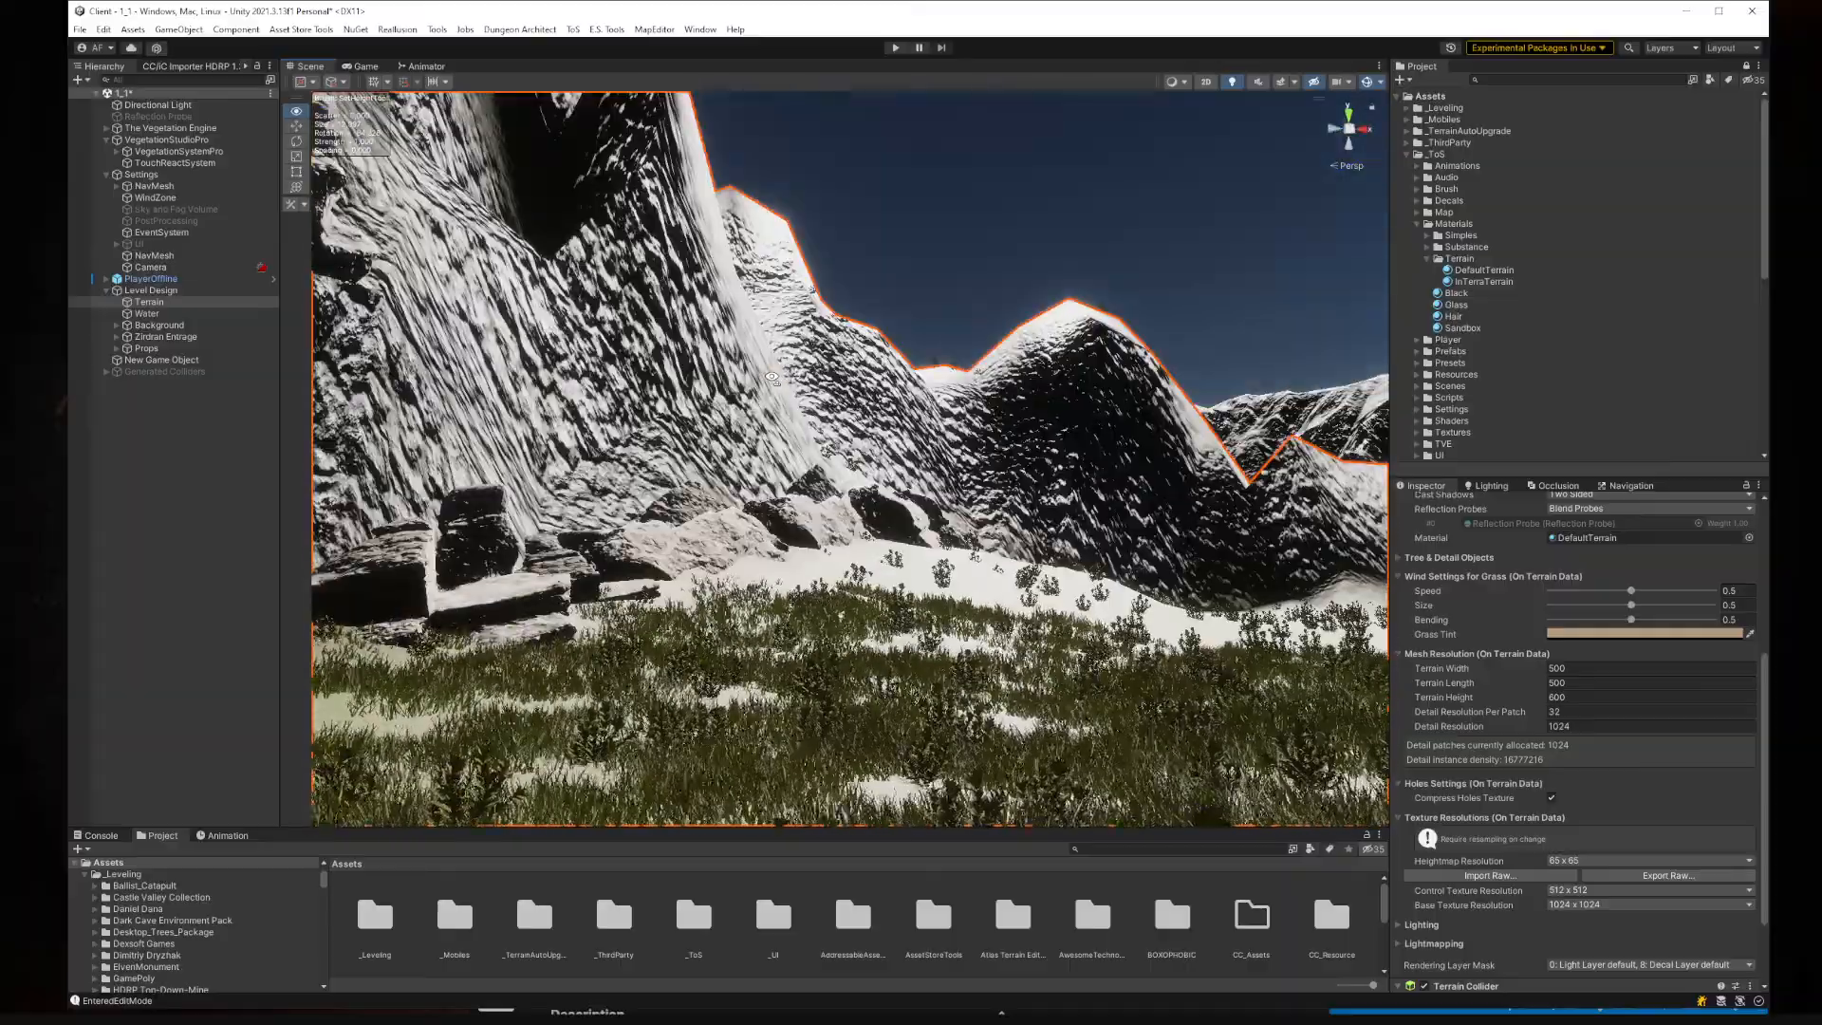
pyautogui.click(141, 105)
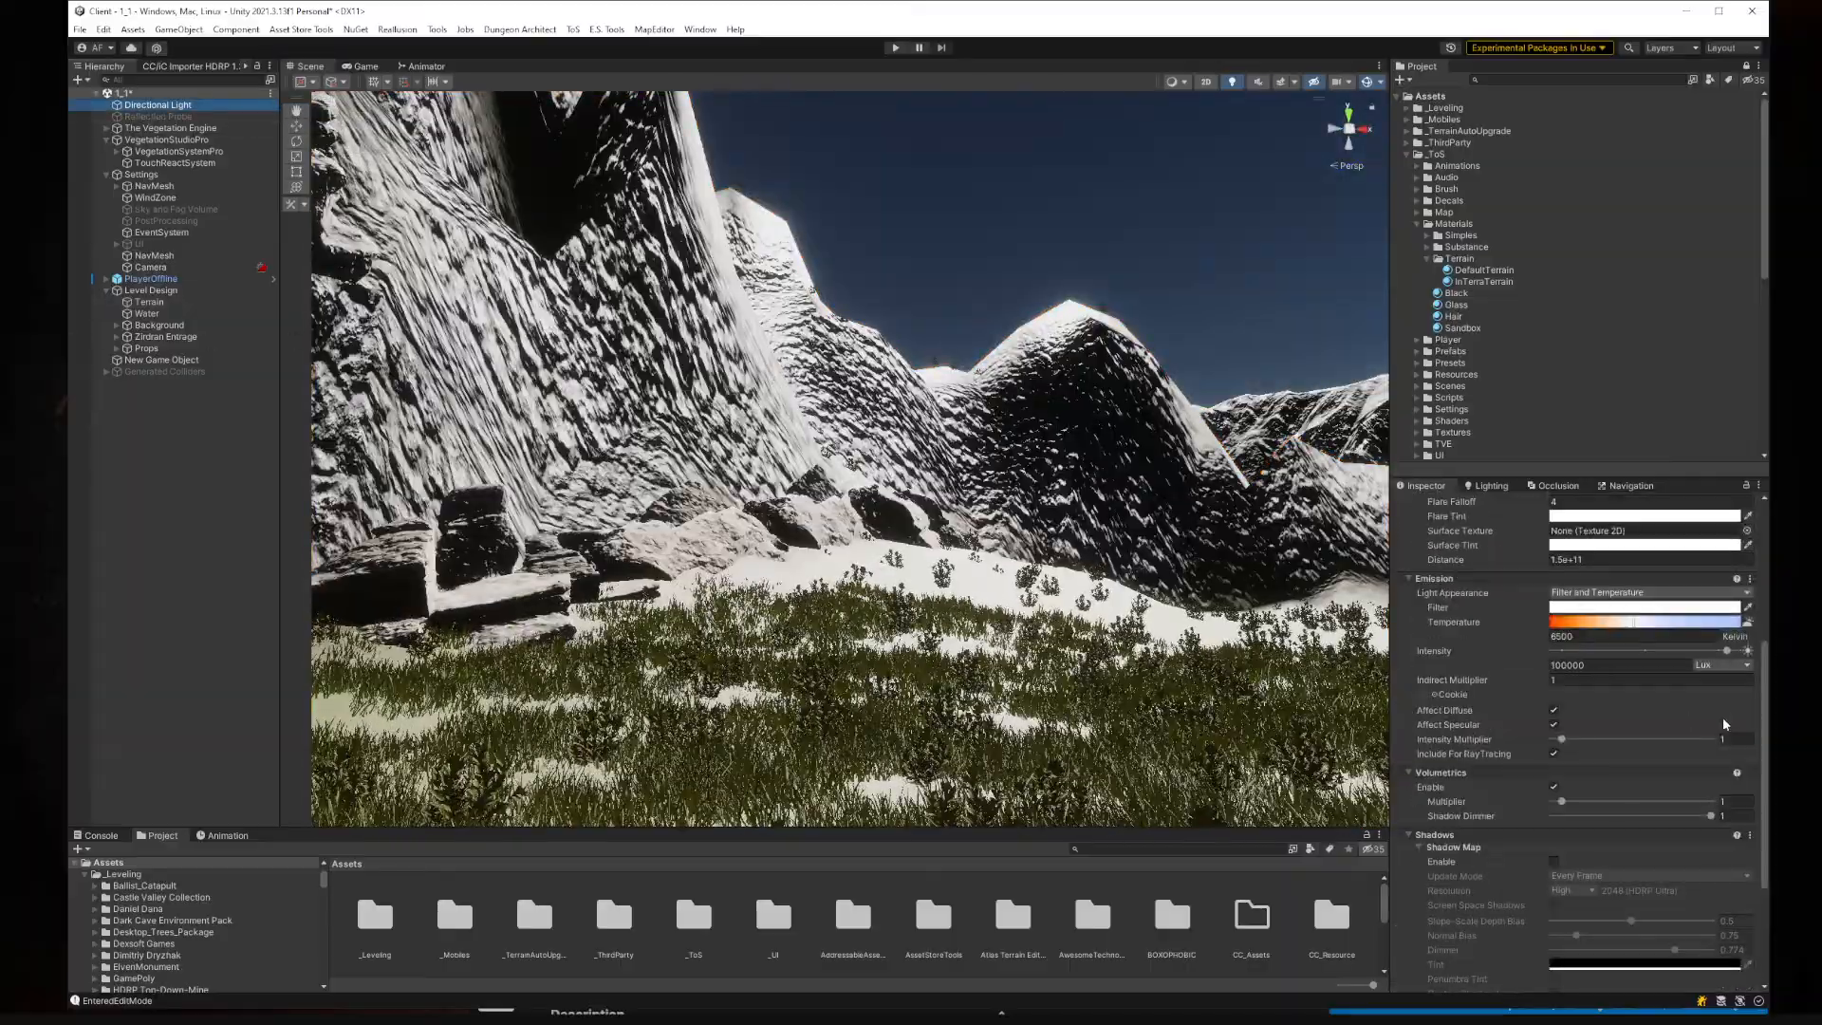
pyautogui.moveTo(1726, 651); pyautogui.dragTo(1624, 663)
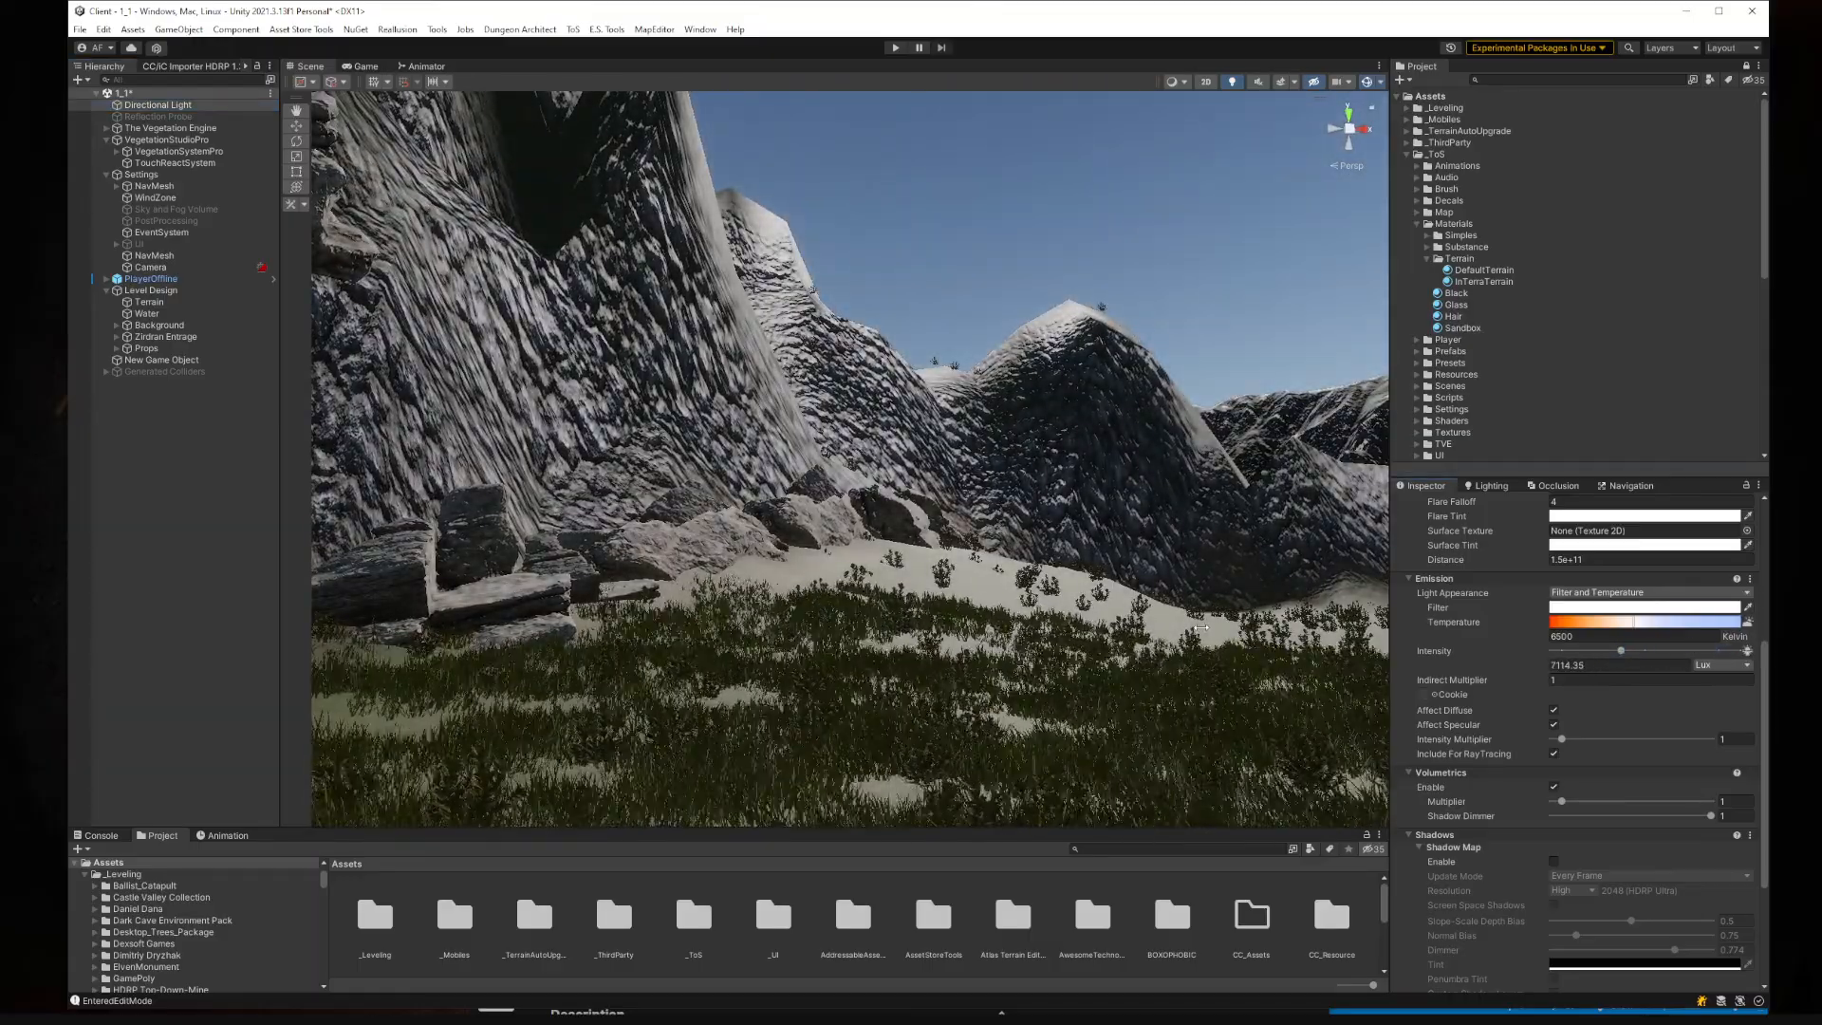
pyautogui.moveTo(1201, 628); pyautogui.dragTo(1467, 714, button='right')
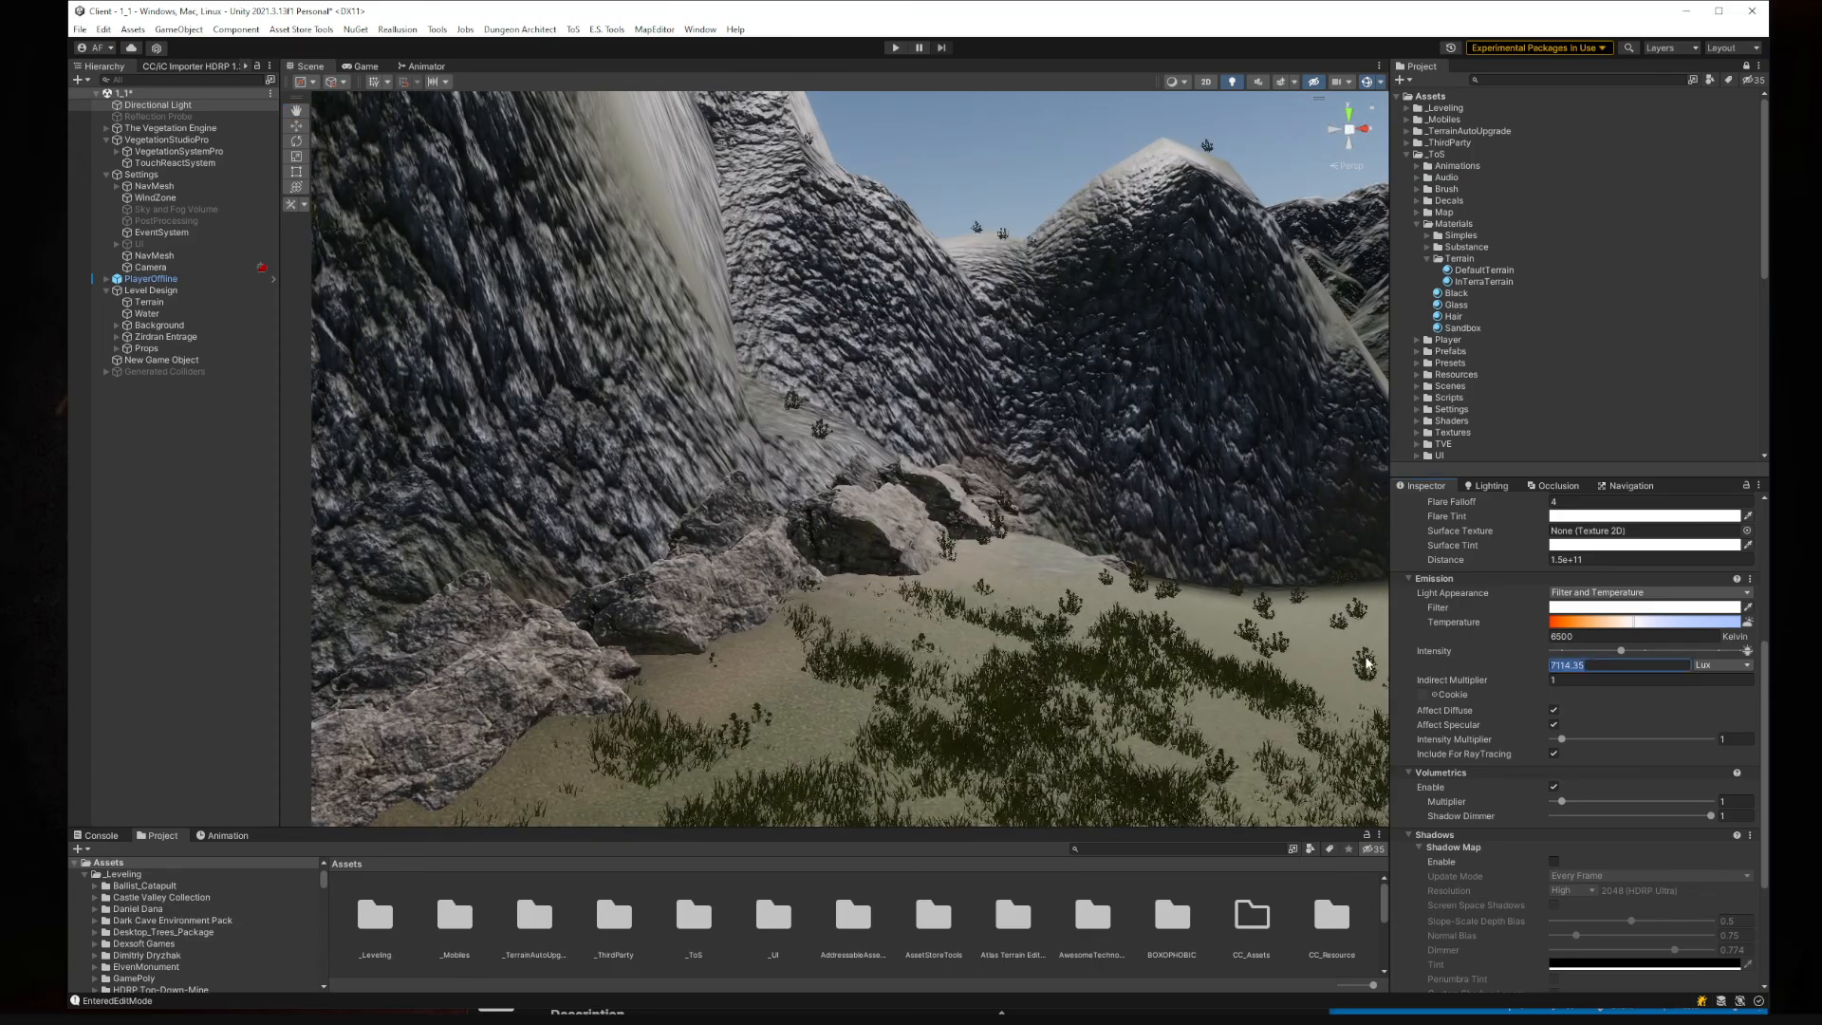
pyautogui.write('10000')
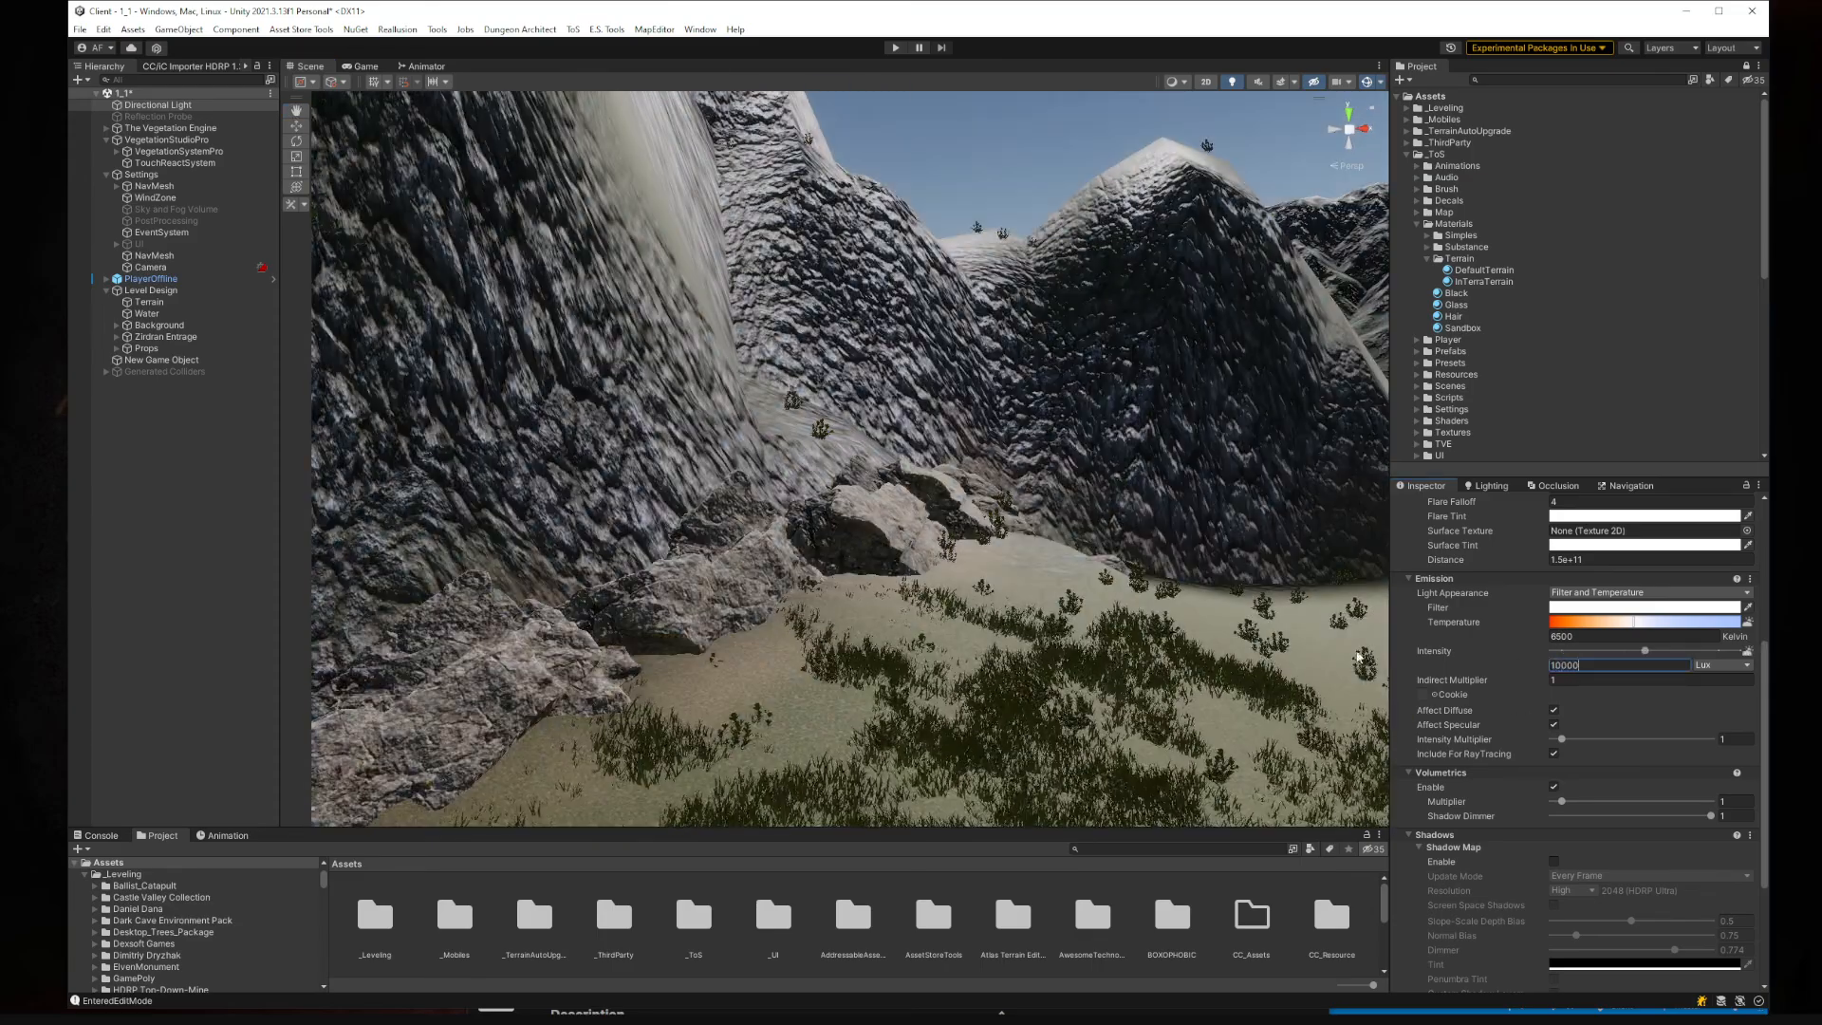
pyautogui.moveTo(1359, 655); pyautogui.dragTo(804, 386, button='right')
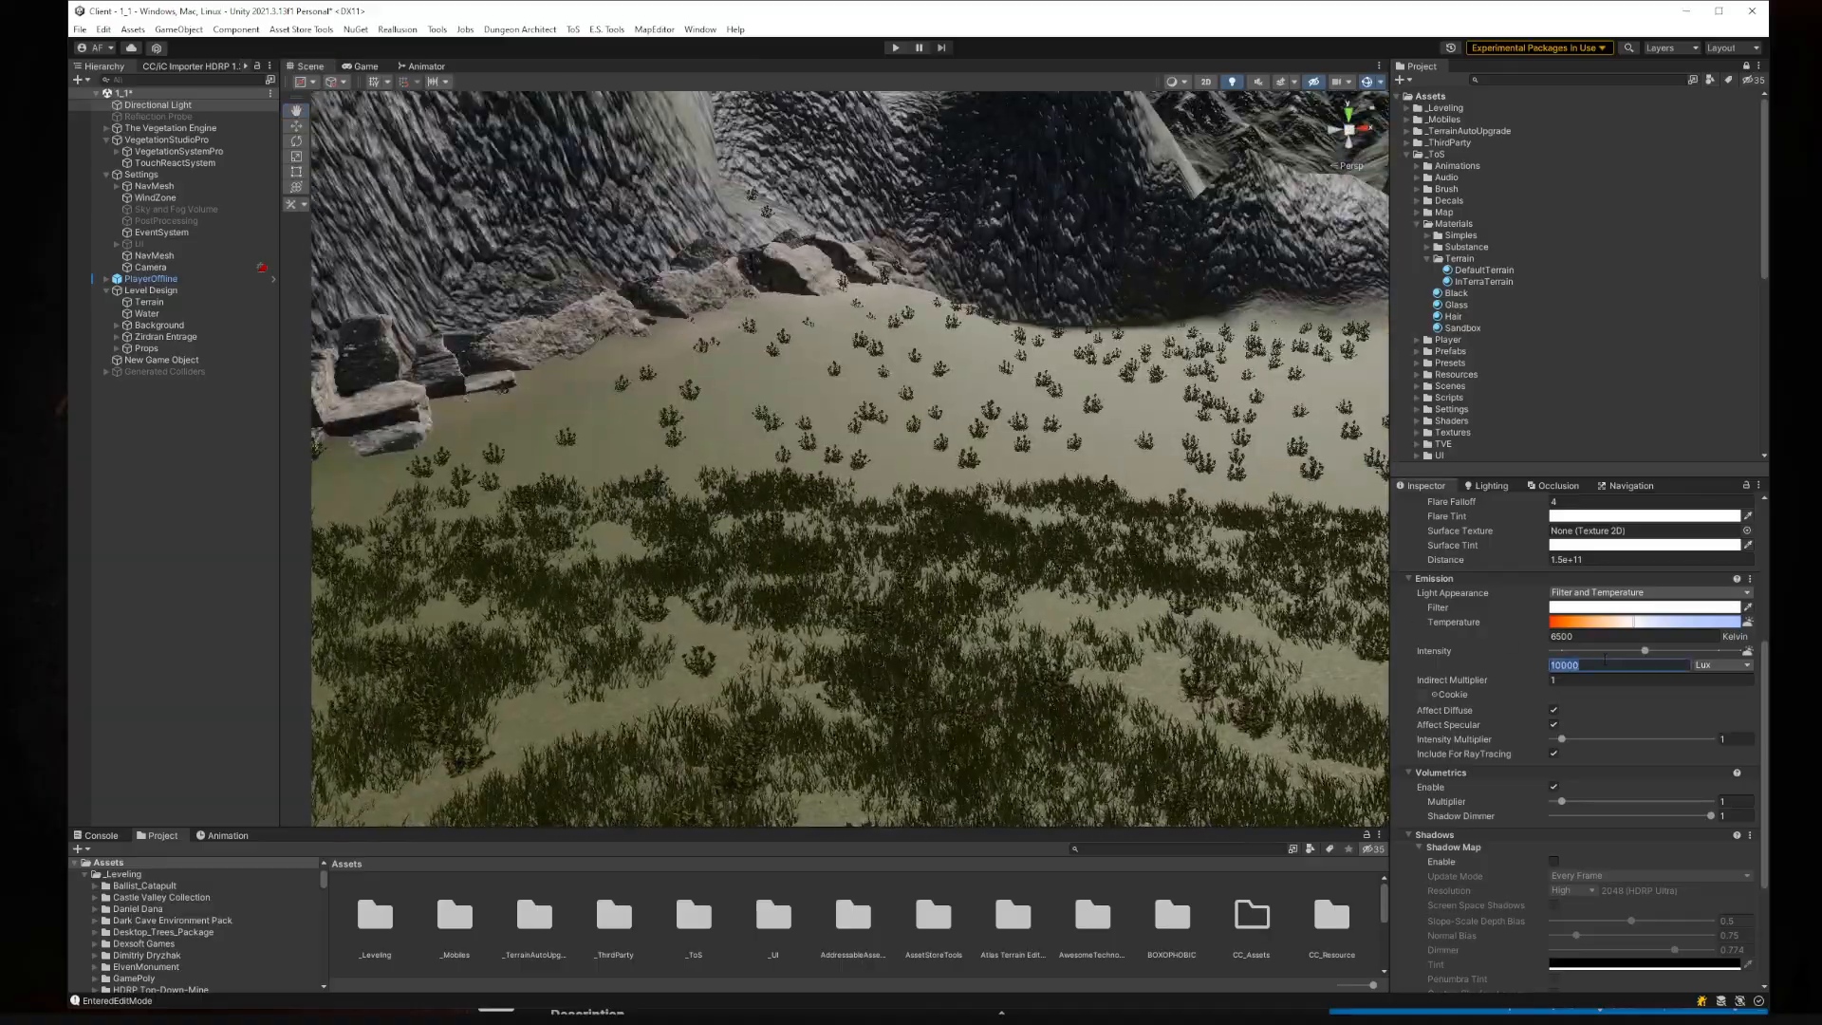
pyautogui.write('0000')
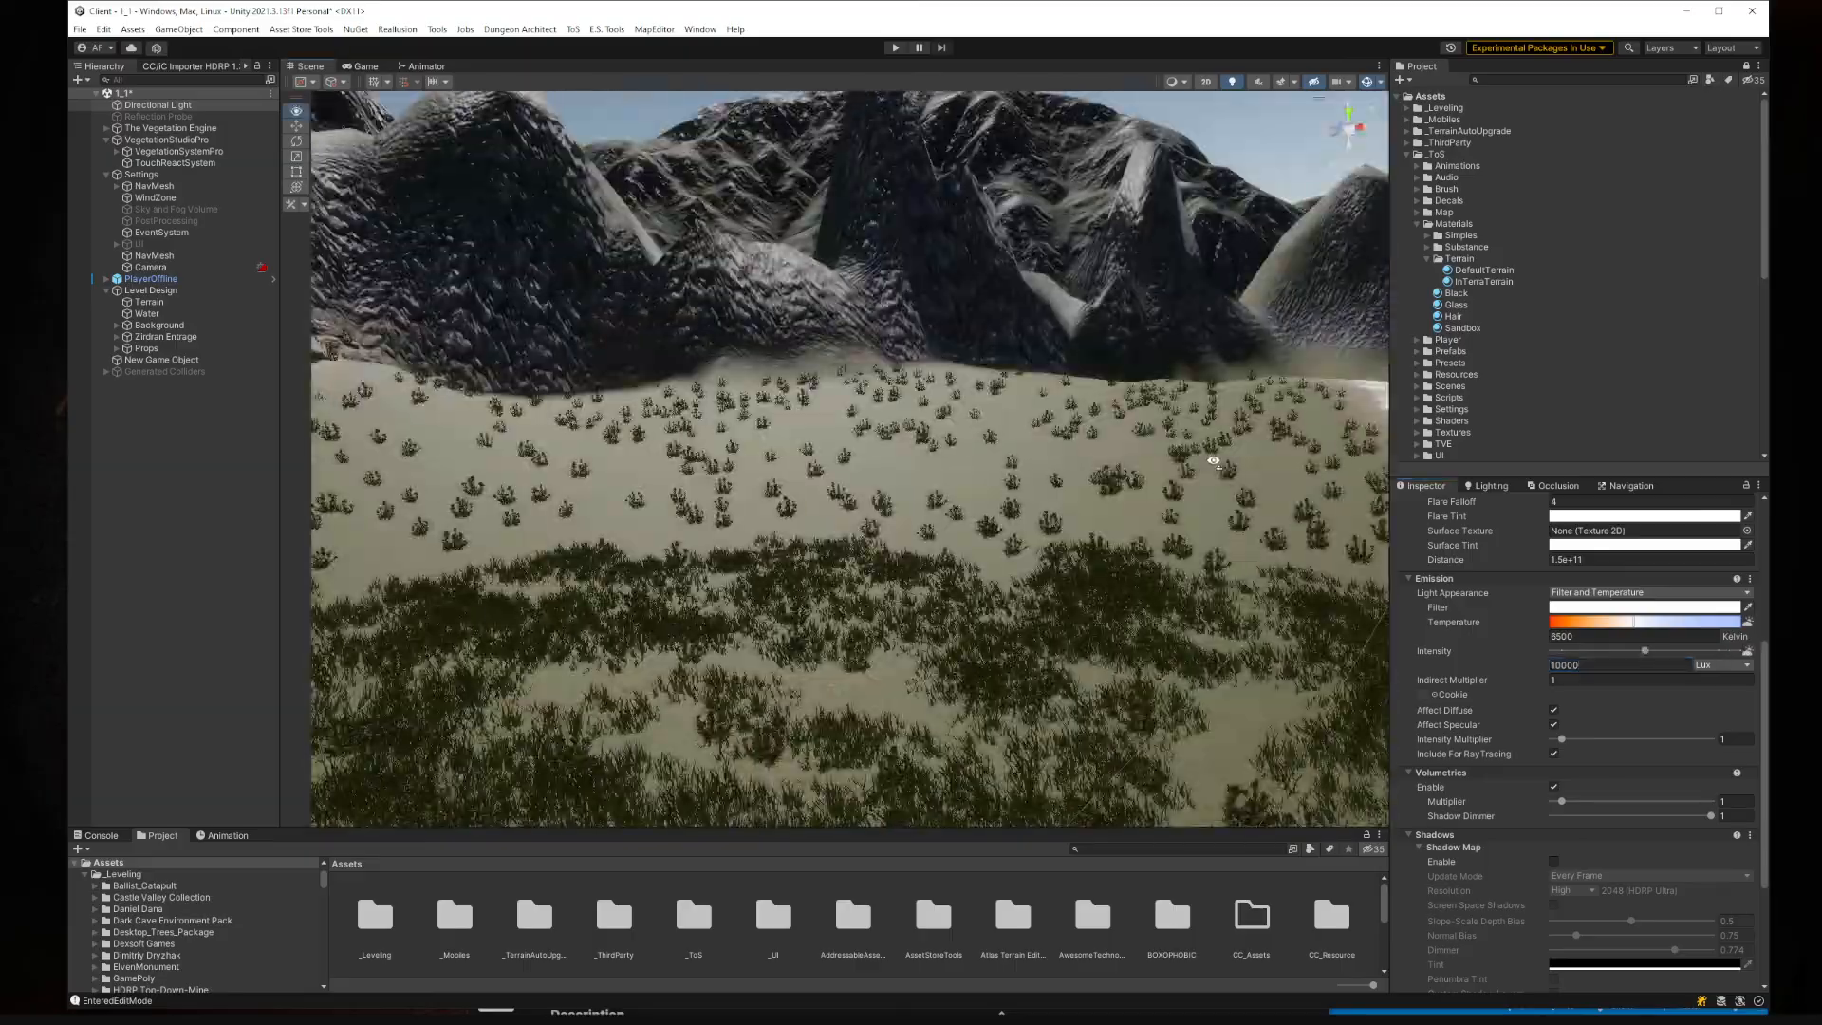
# Step: Assign the InTerraTerrain material to the Terrain and inspect the gravel path and grass with it
pyautogui.moveTo(1214, 460); pyautogui.dragTo(1200, 457, button='right')
pyautogui.scroll(5, 1597, 605)
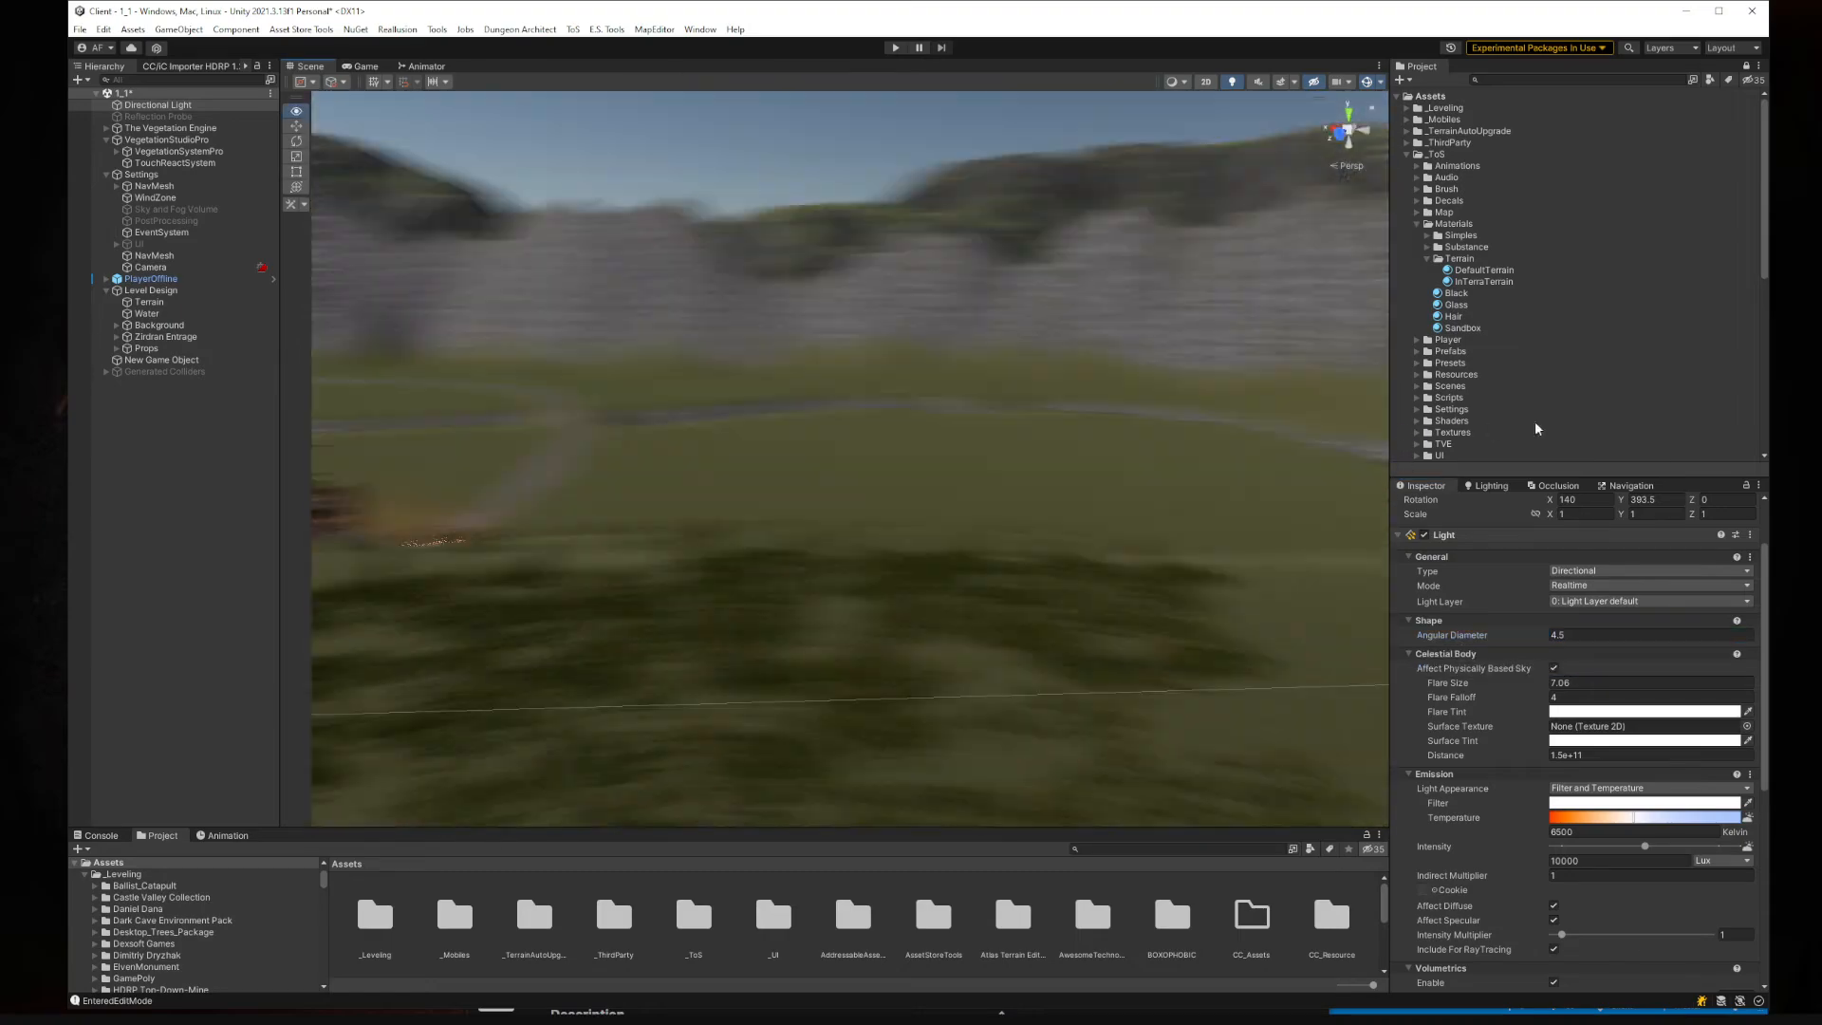
pyautogui.press('w')
pyautogui.moveTo(1538, 428); pyautogui.dragTo(1277, 429, button='right')
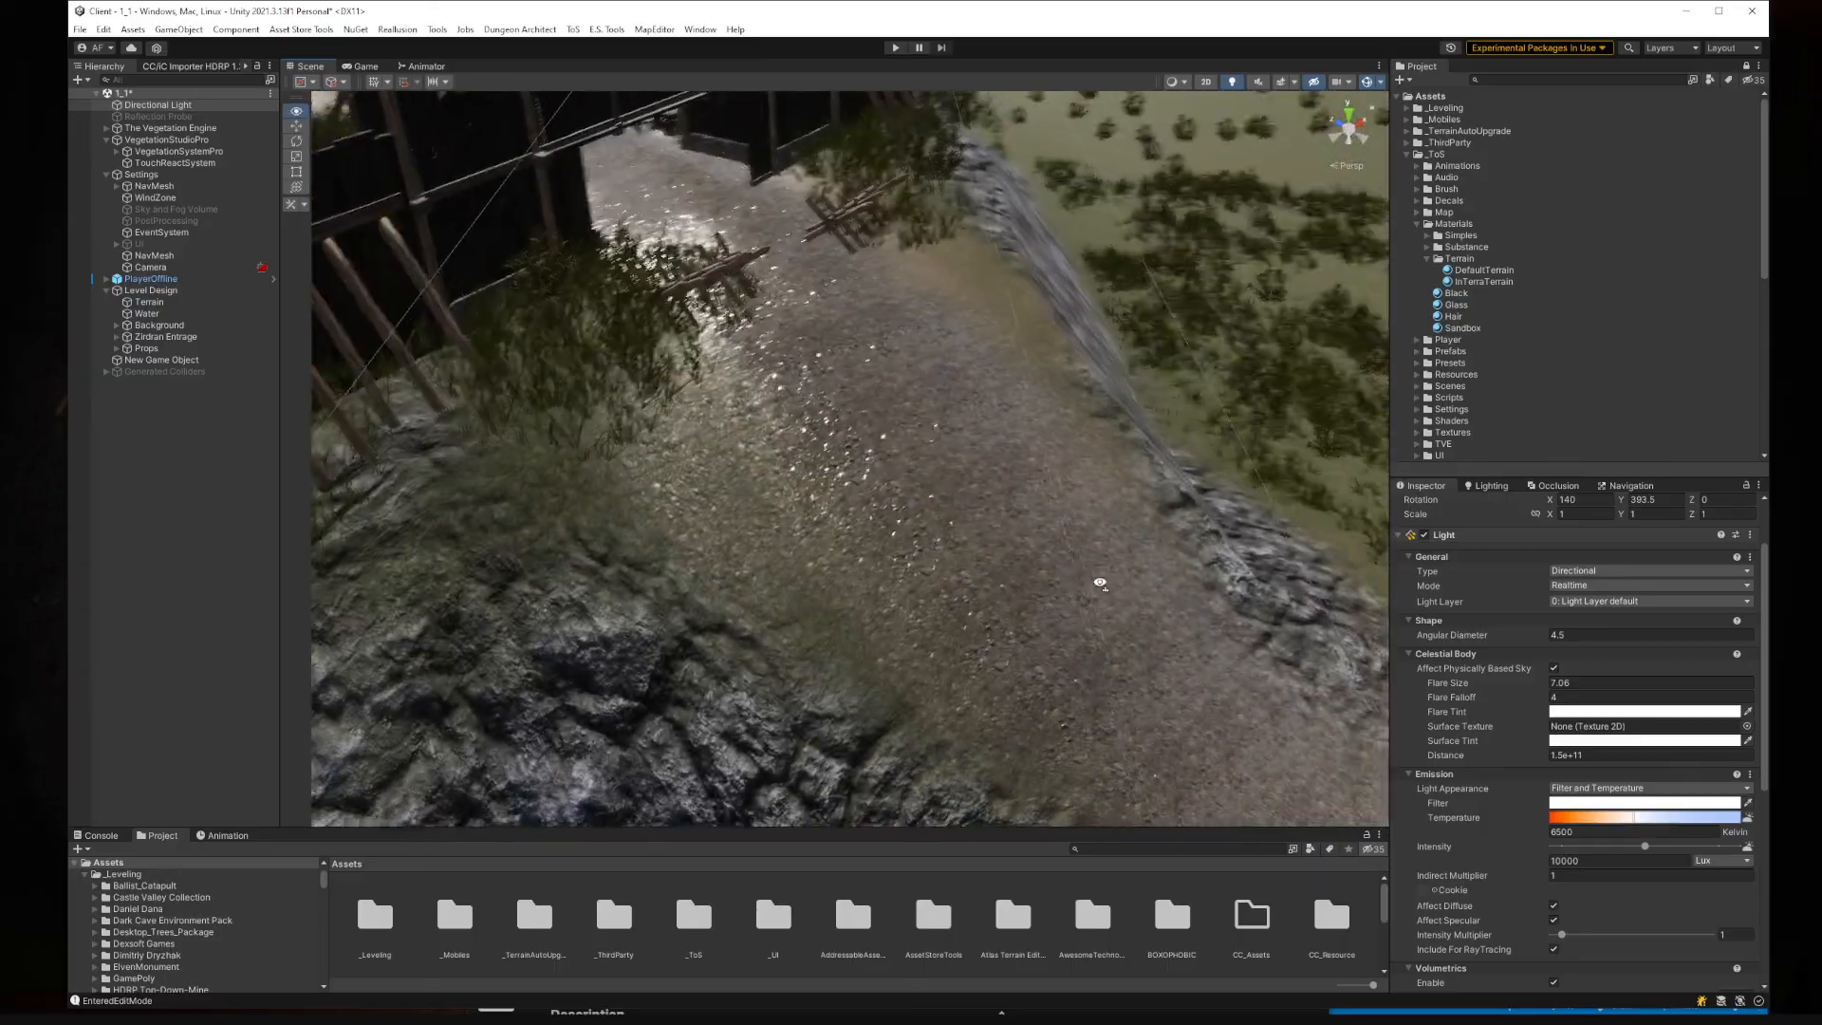
pyautogui.moveTo(1100, 582); pyautogui.dragTo(1259, 560, button='right')
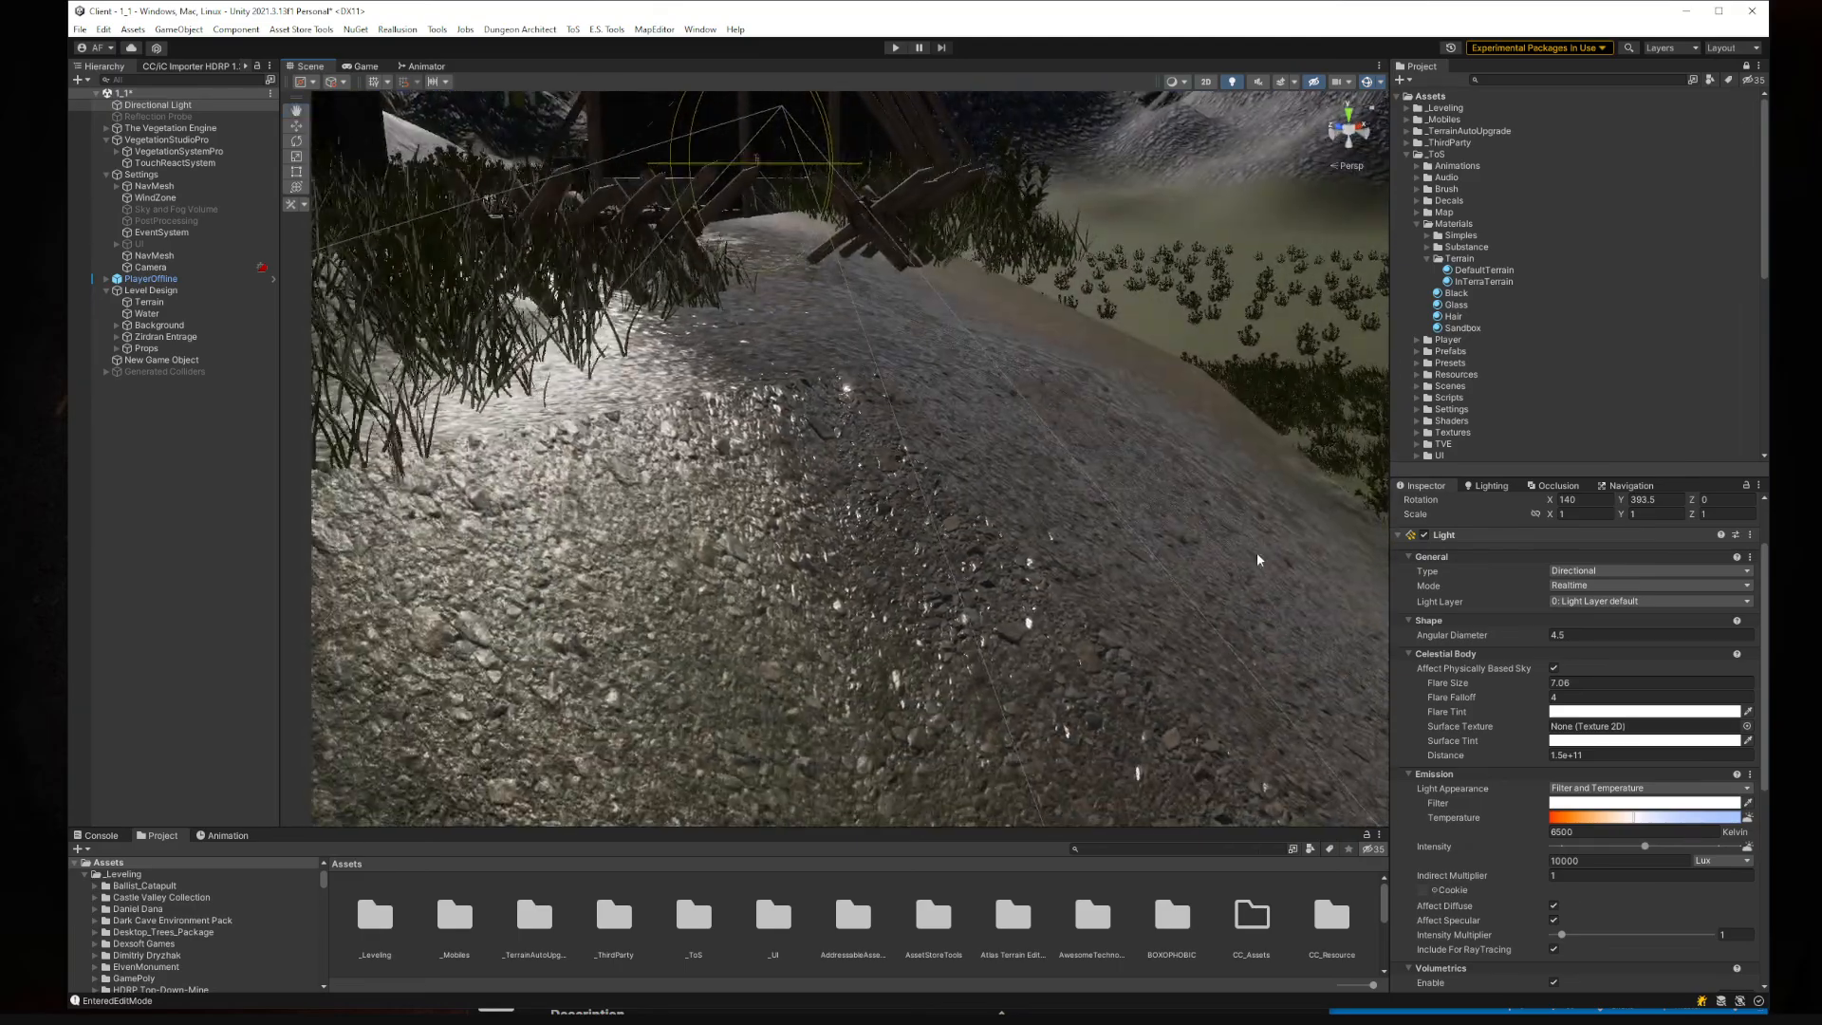
pyautogui.scroll(3, 1462, 626)
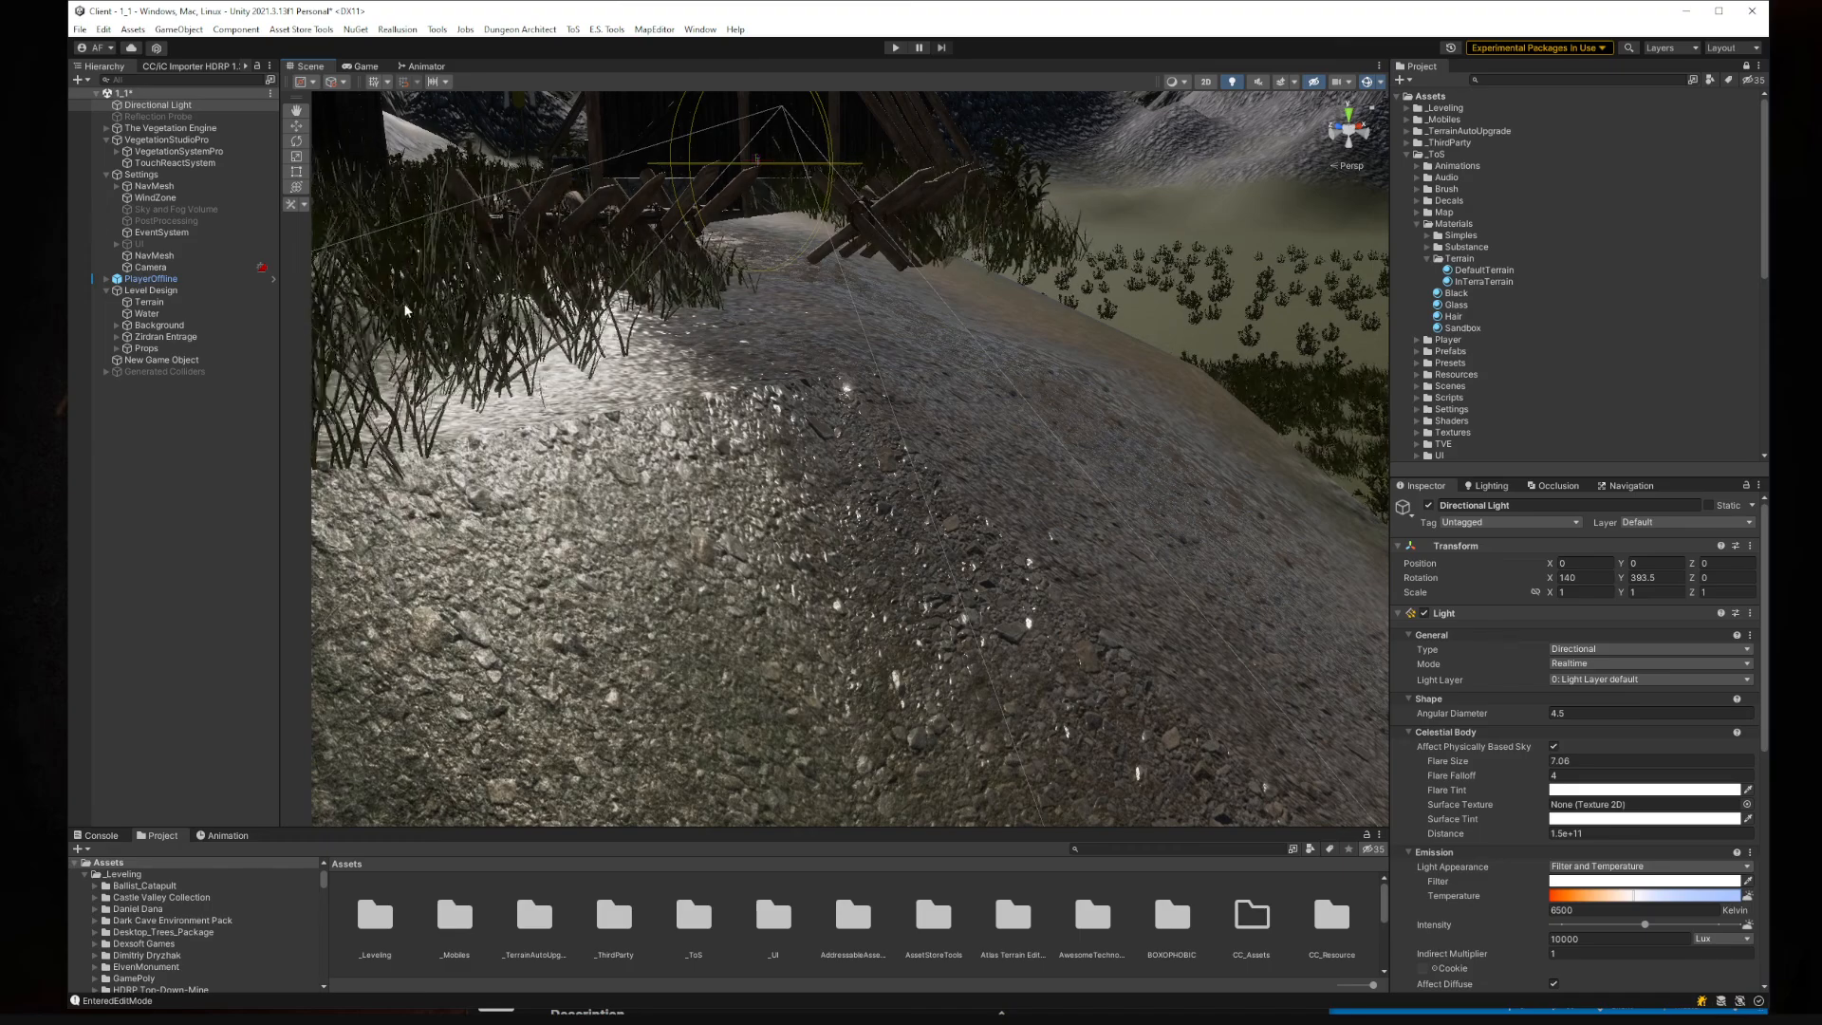
pyautogui.click(149, 304)
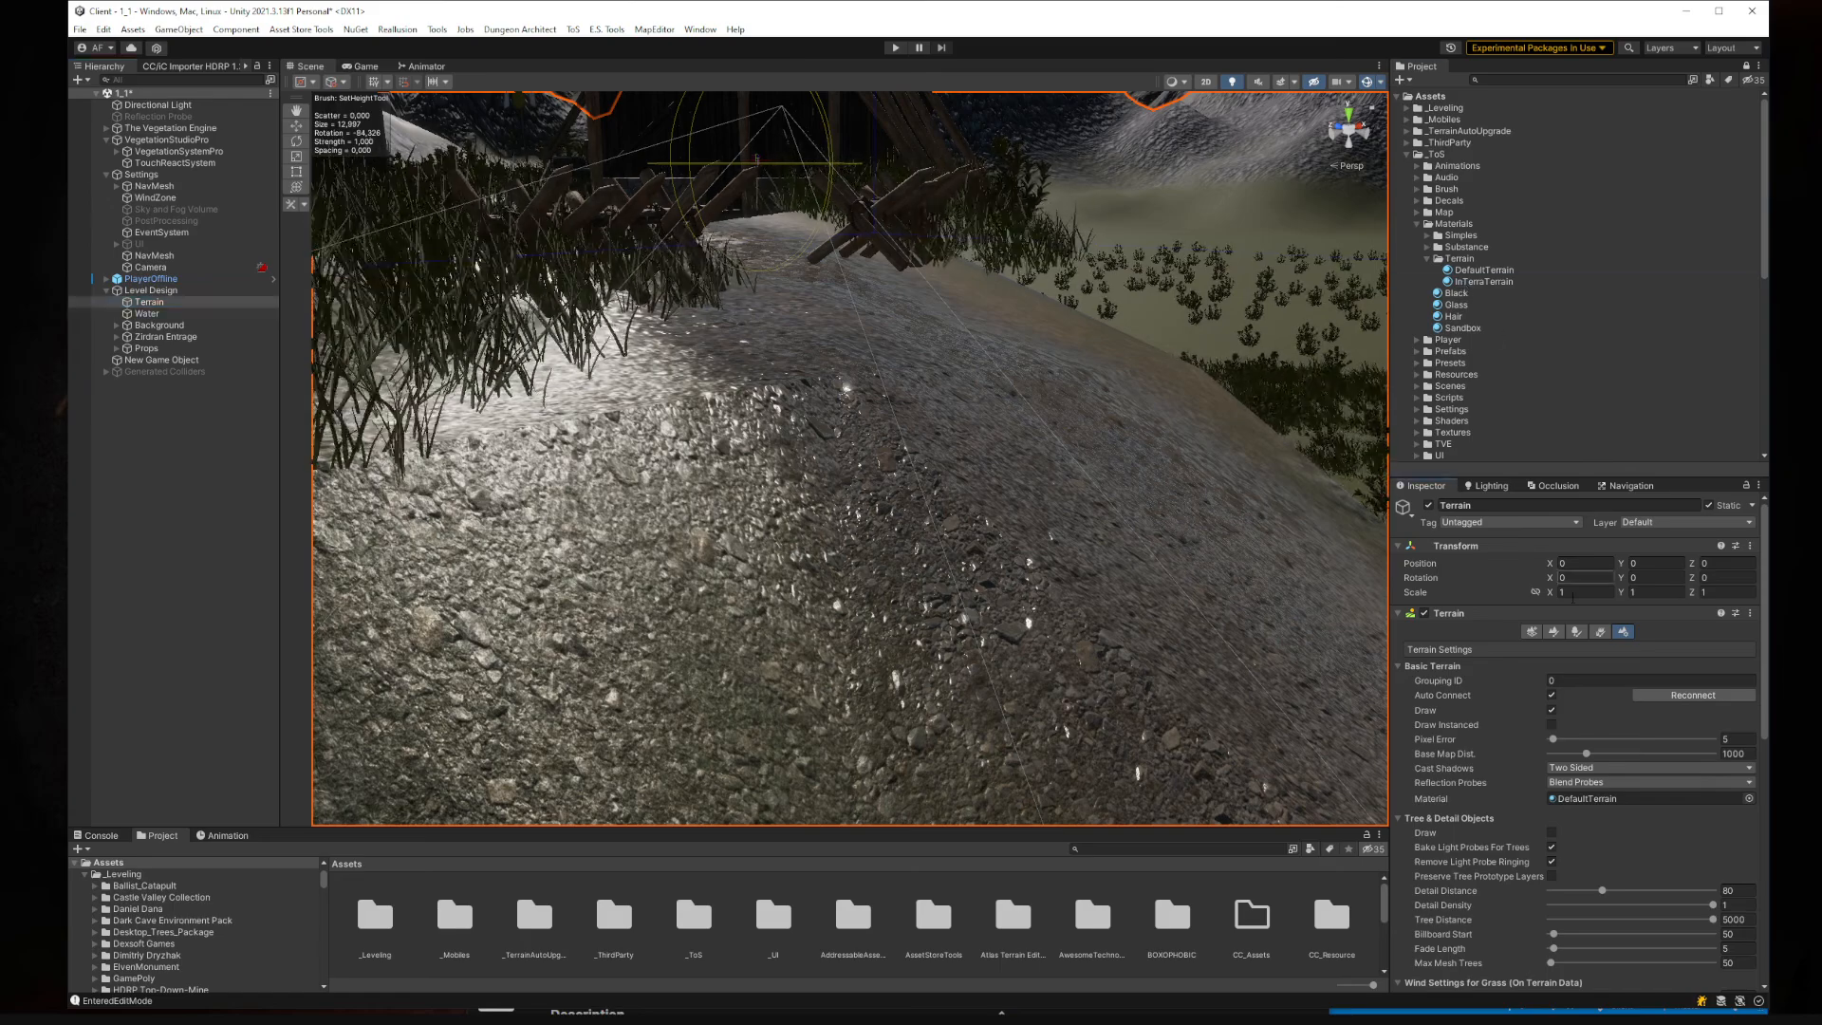
pyautogui.moveTo(1595, 808); pyautogui.dragTo(1591, 799)
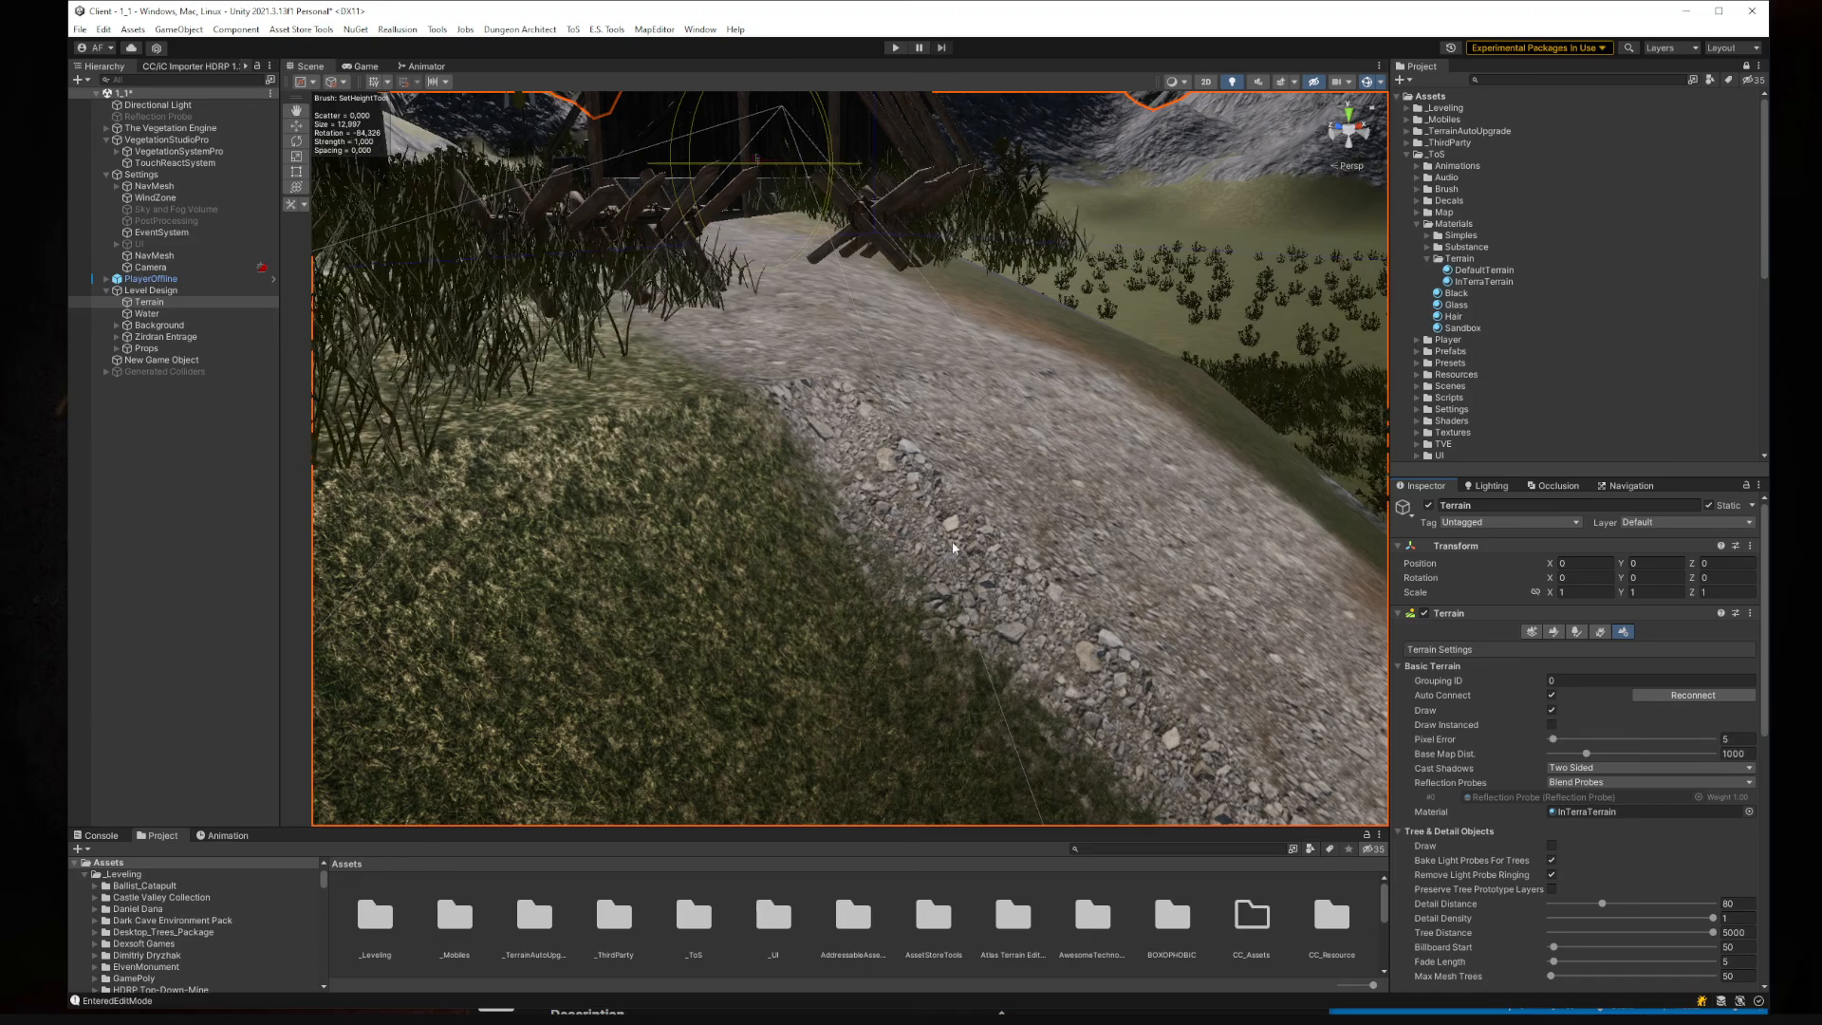
pyautogui.moveTo(953, 544)
pyautogui.mouseDown(button='right')
pyautogui.moveTo(1245, 592)
pyautogui.moveTo(940, 513)
pyautogui.mouseUp(button='right')
pyautogui.moveTo(1535, 579); pyautogui.dragTo(1587, 810)
pyautogui.moveTo(1091, 589); pyautogui.dragTo(933, 587, button='right')
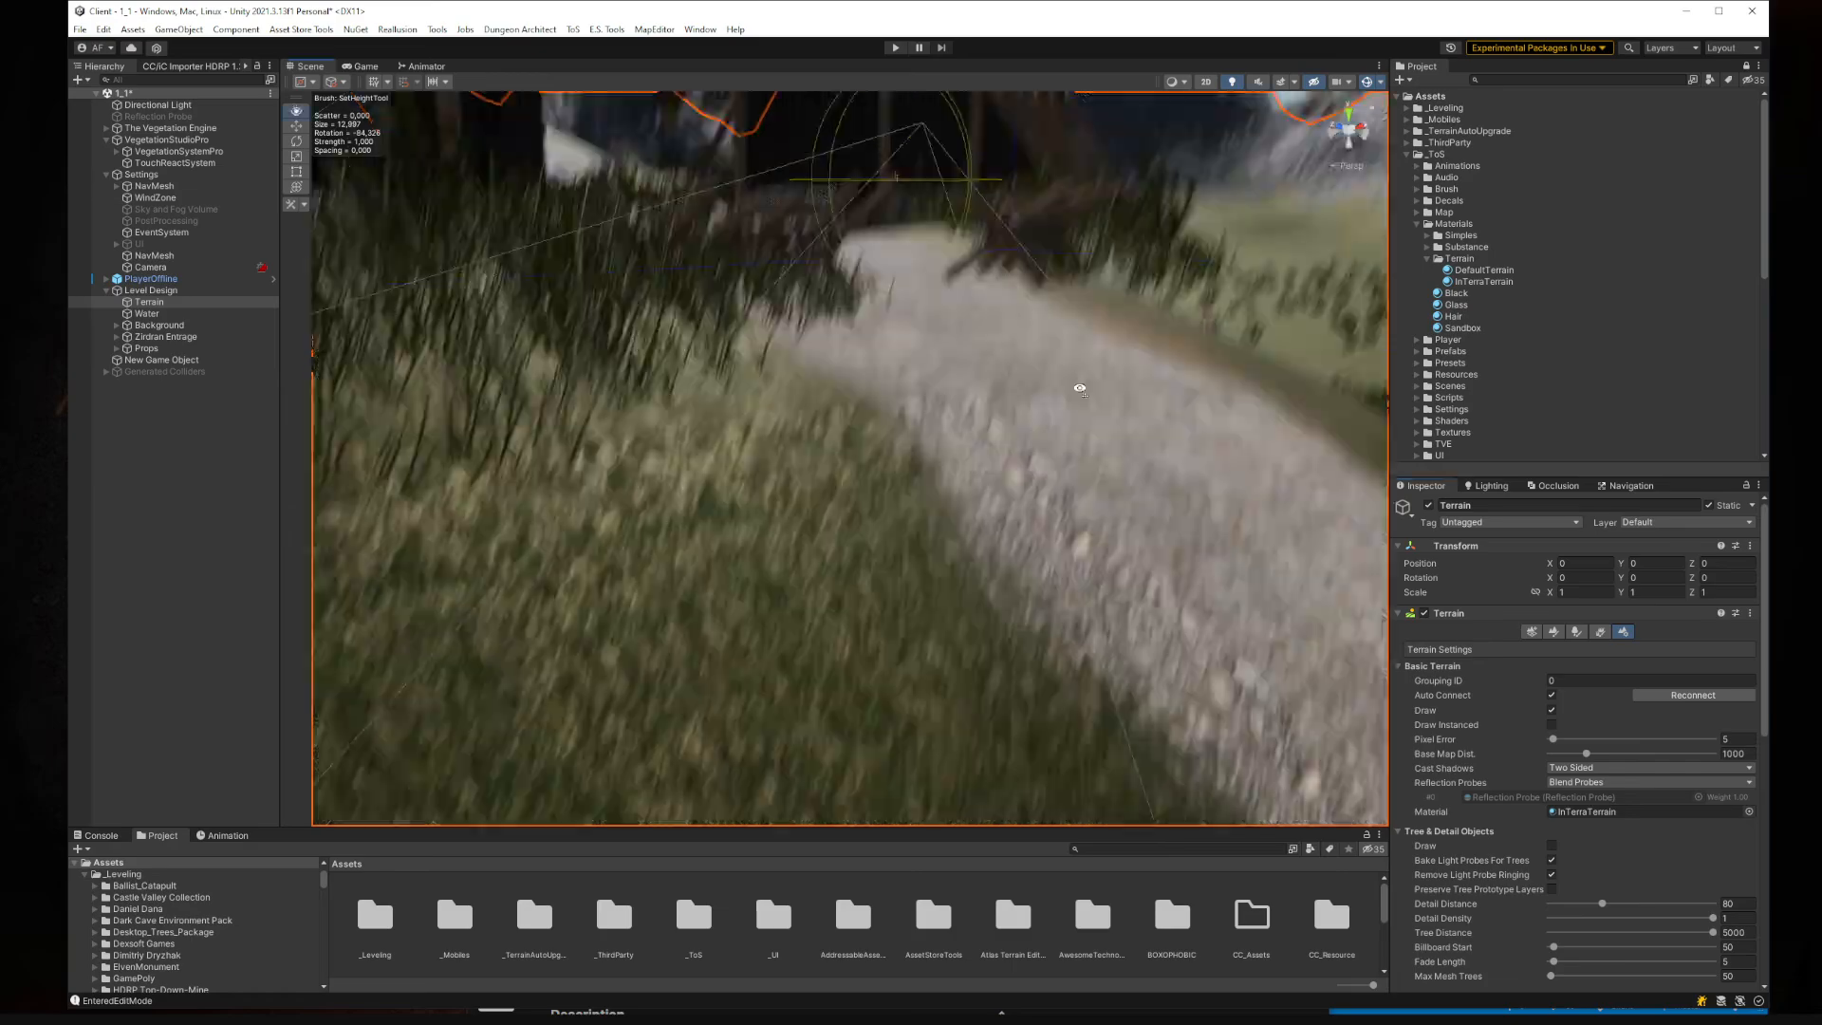
pyautogui.moveTo(1080, 388); pyautogui.dragTo(1200, 407, button='right')
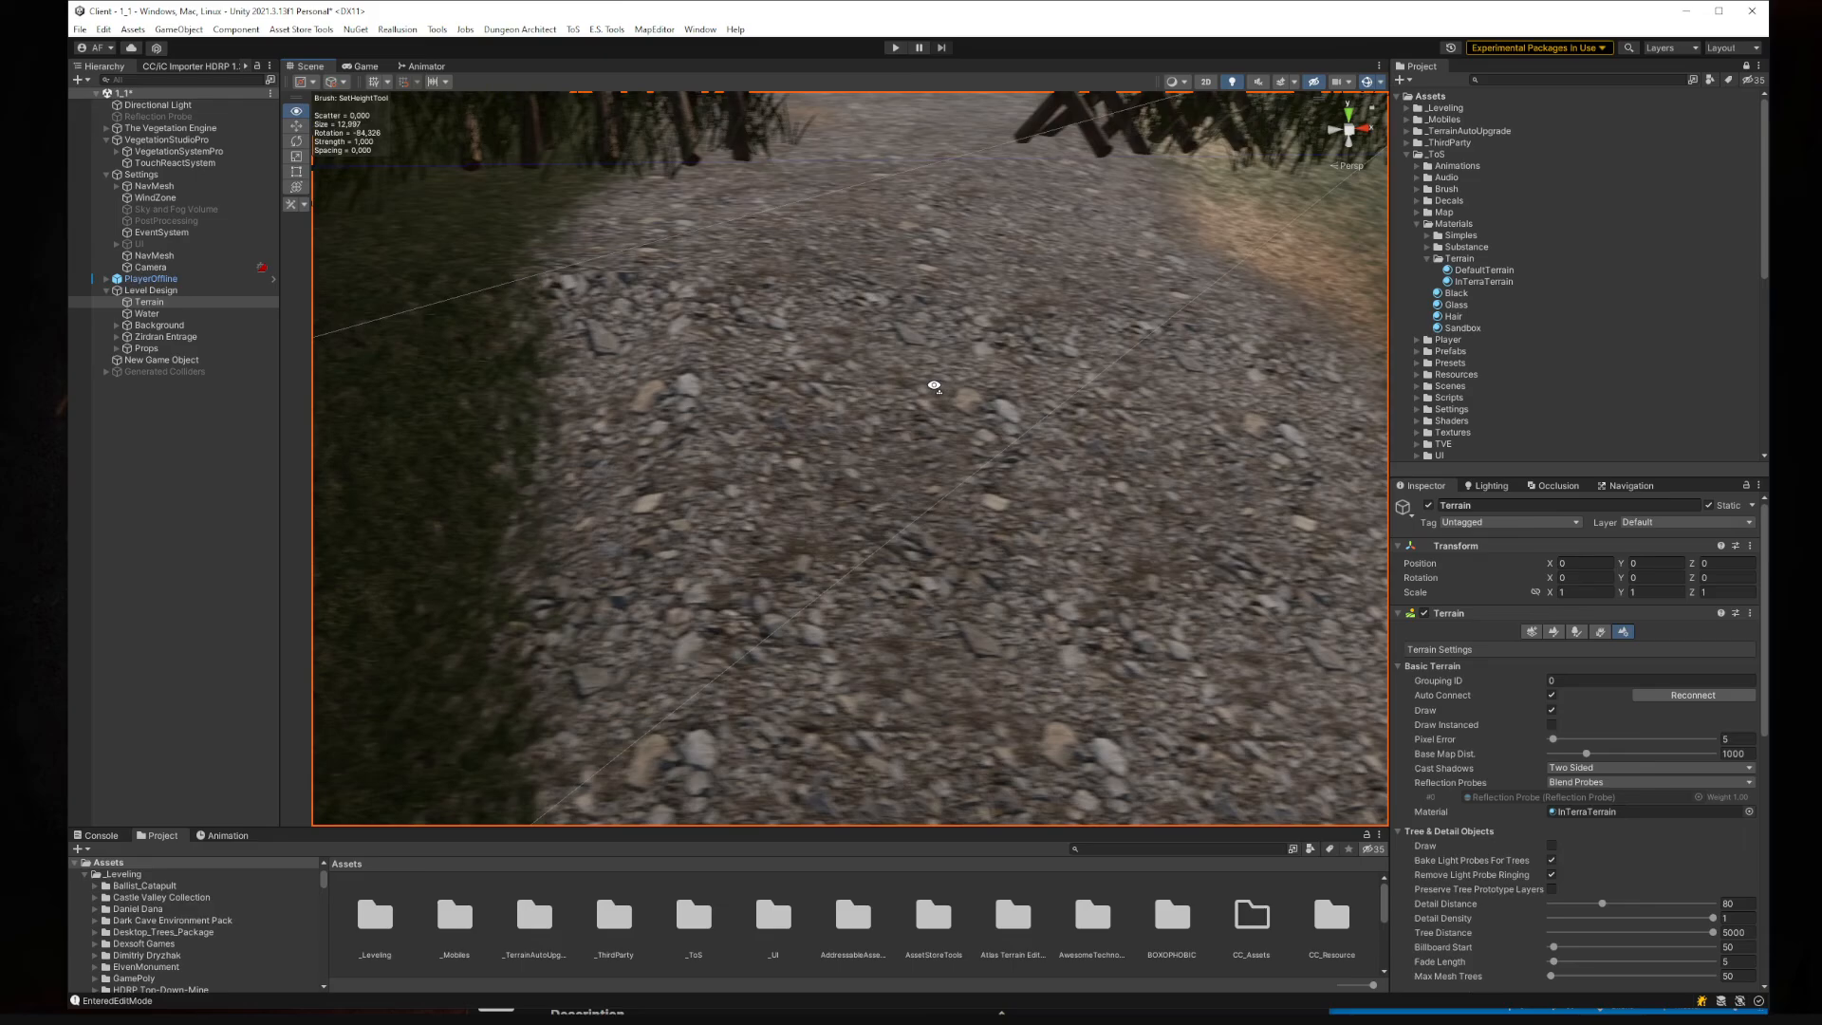
pyautogui.moveTo(934, 386); pyautogui.dragTo(1080, 377, button='right')
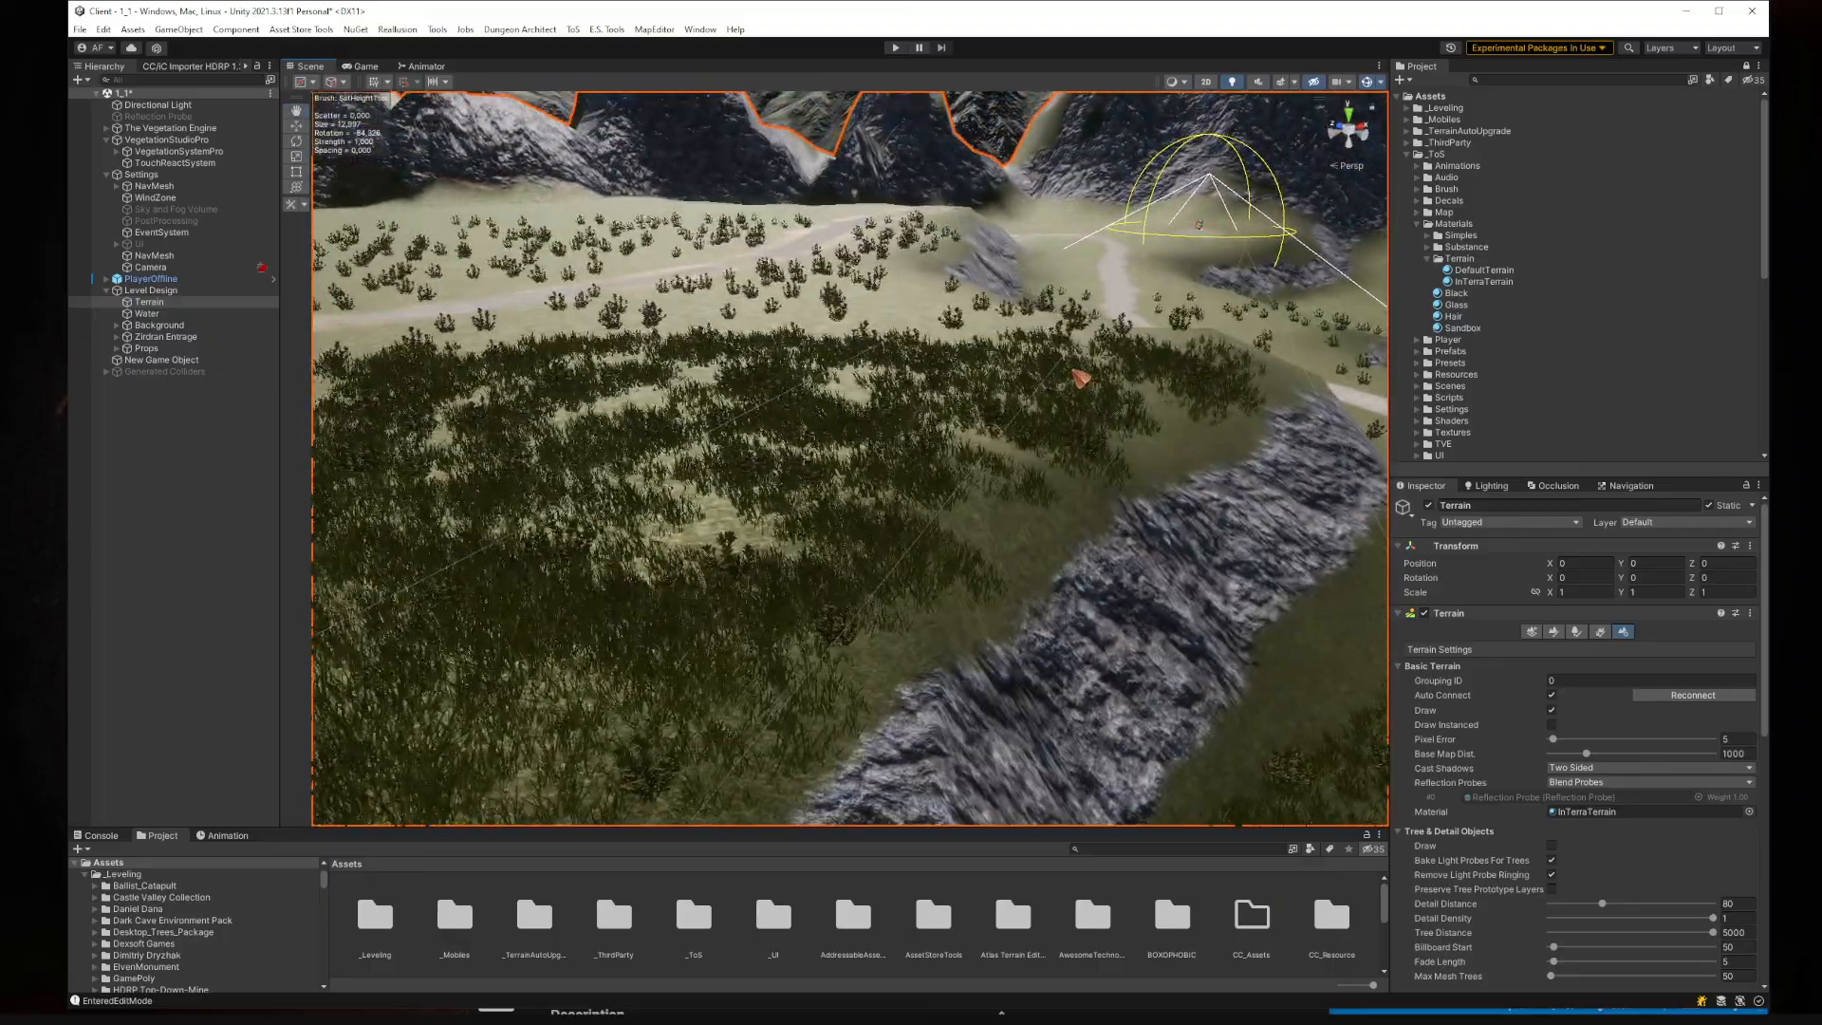
# Step: Select the Sky and Fog Volume in the Settings group of the scene
pyautogui.click(159, 106)
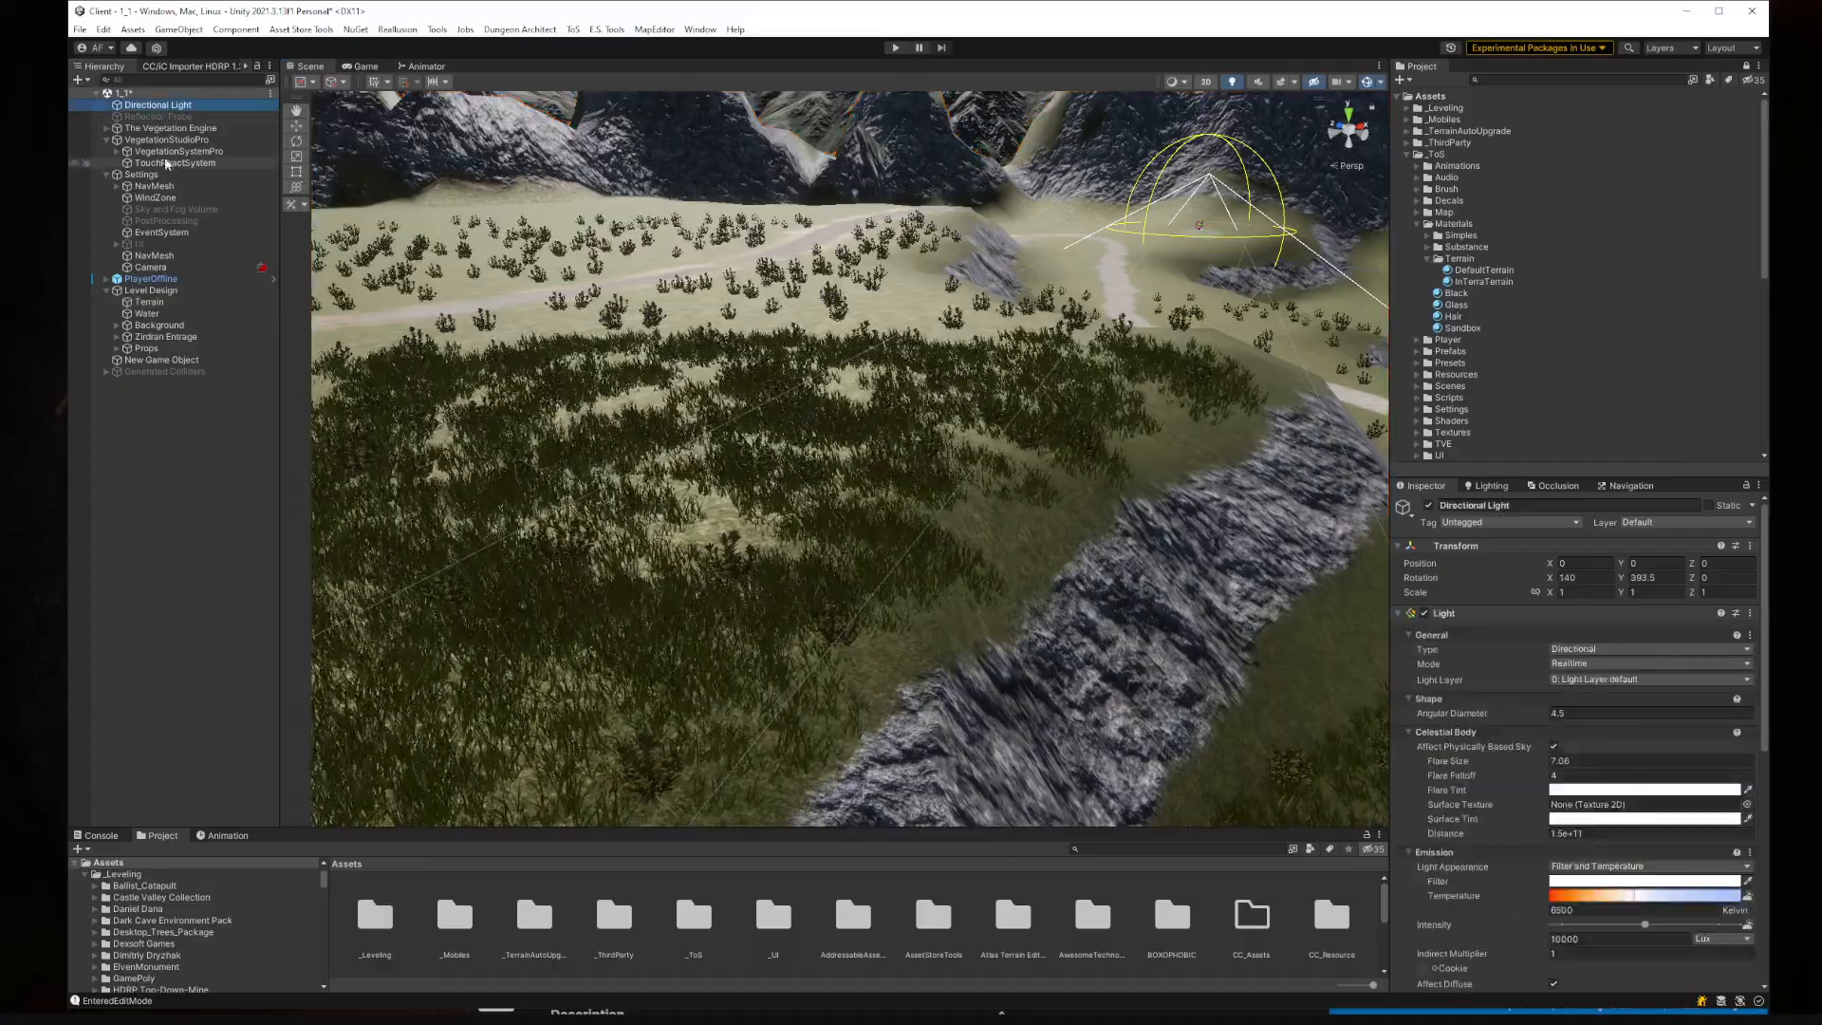
pyautogui.click(154, 197)
pyautogui.click(162, 209)
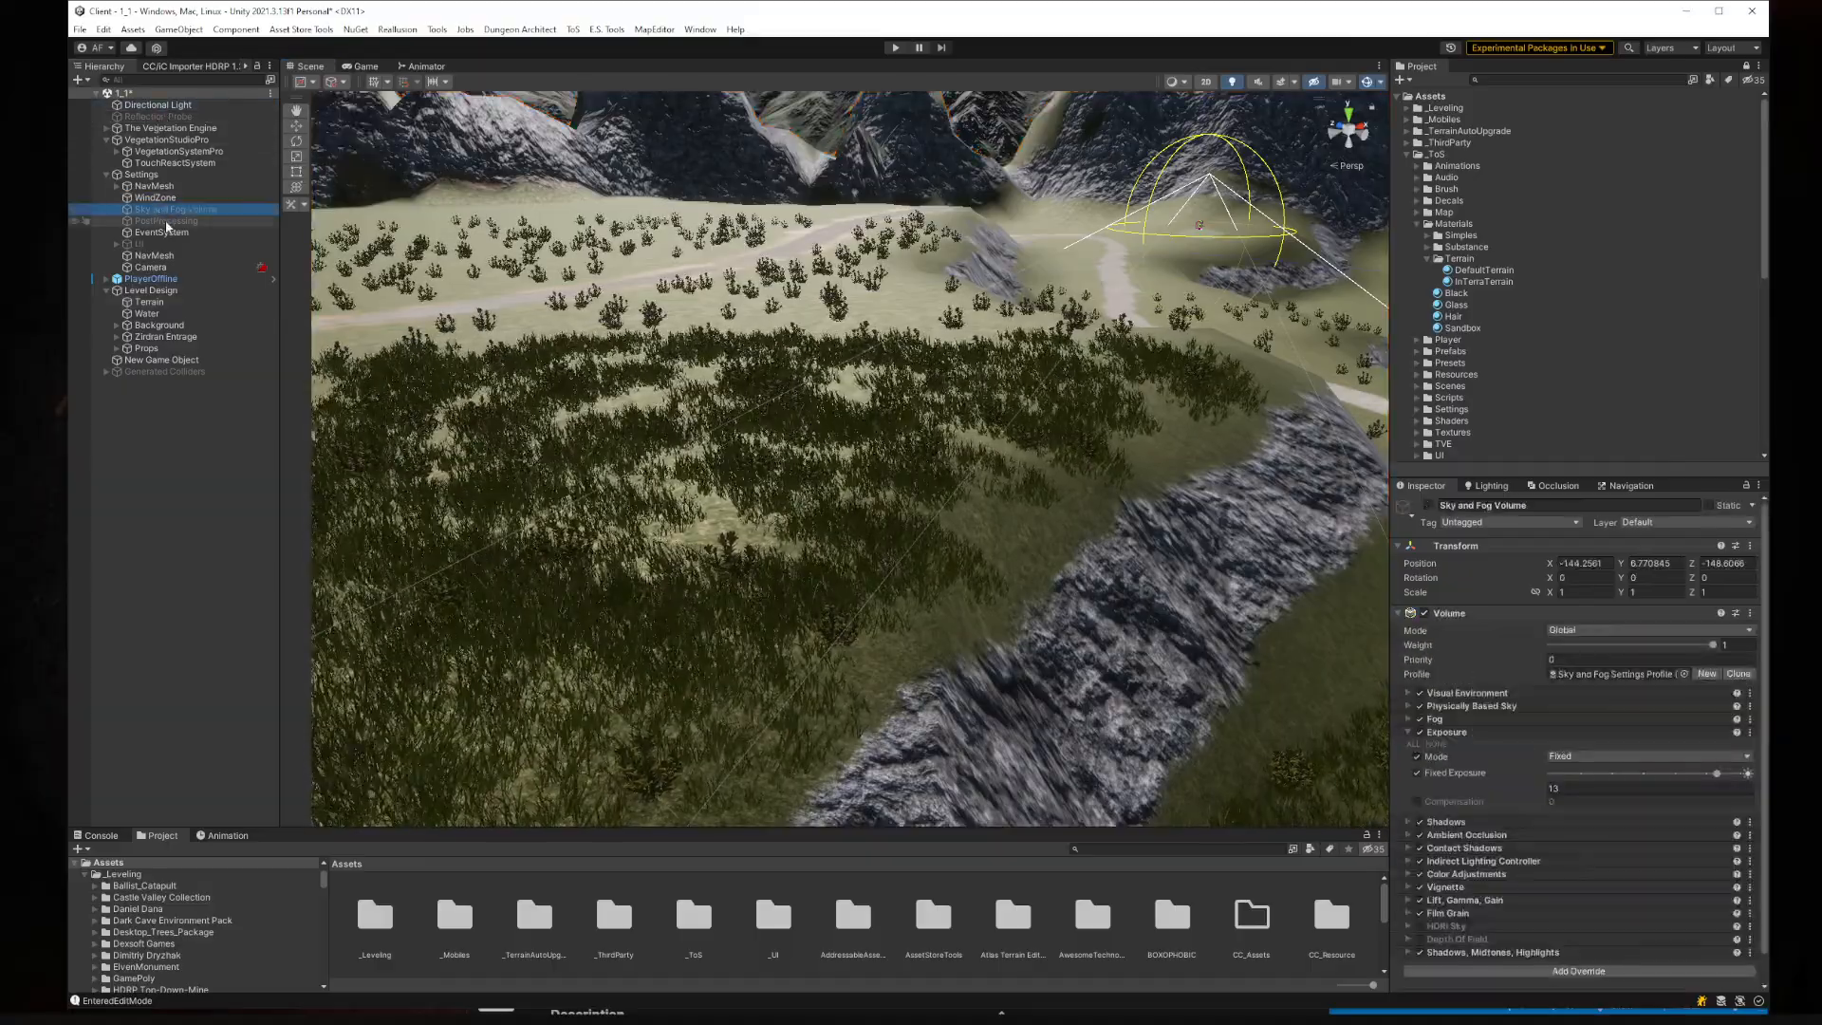
pyautogui.click(166, 221)
pyautogui.click(180, 210)
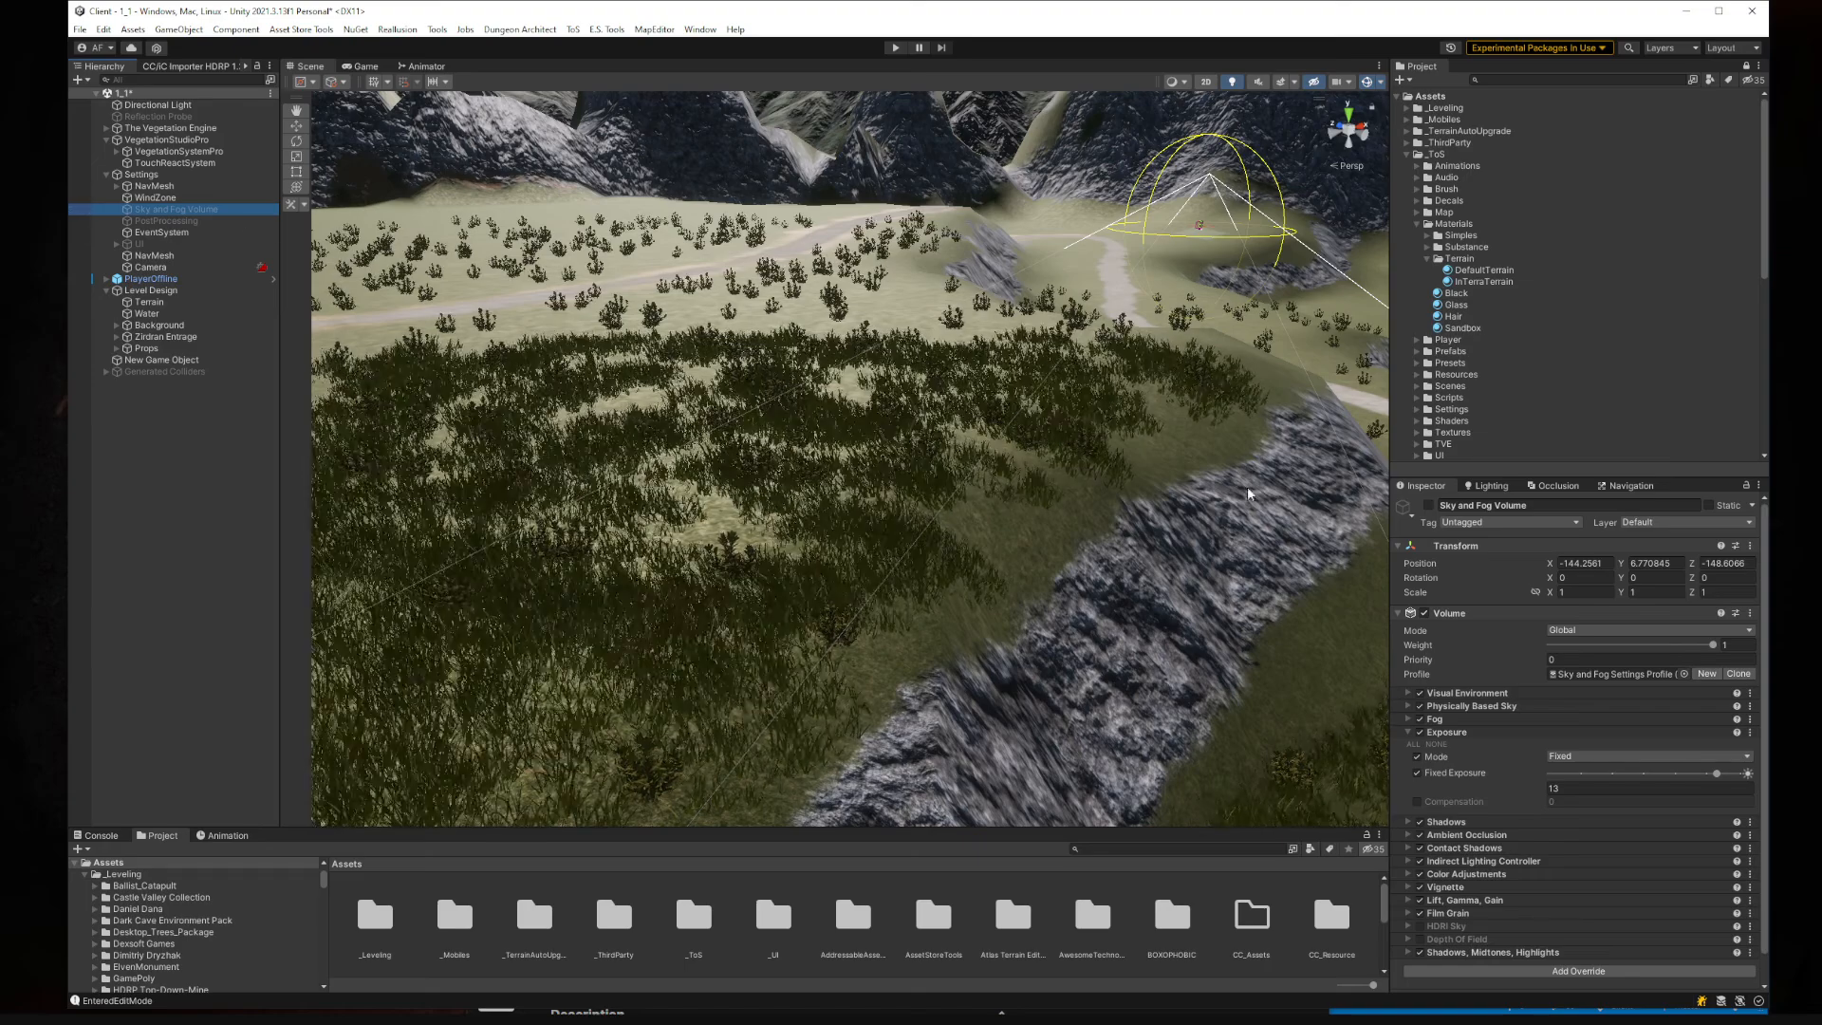
# Step: Try enabling the Sky and Fog Volume with its existing Sky and Fog Settings Profile
pyautogui.click(1429, 505)
pyautogui.moveTo(1078, 466); pyautogui.dragTo(880, 417, button='right')
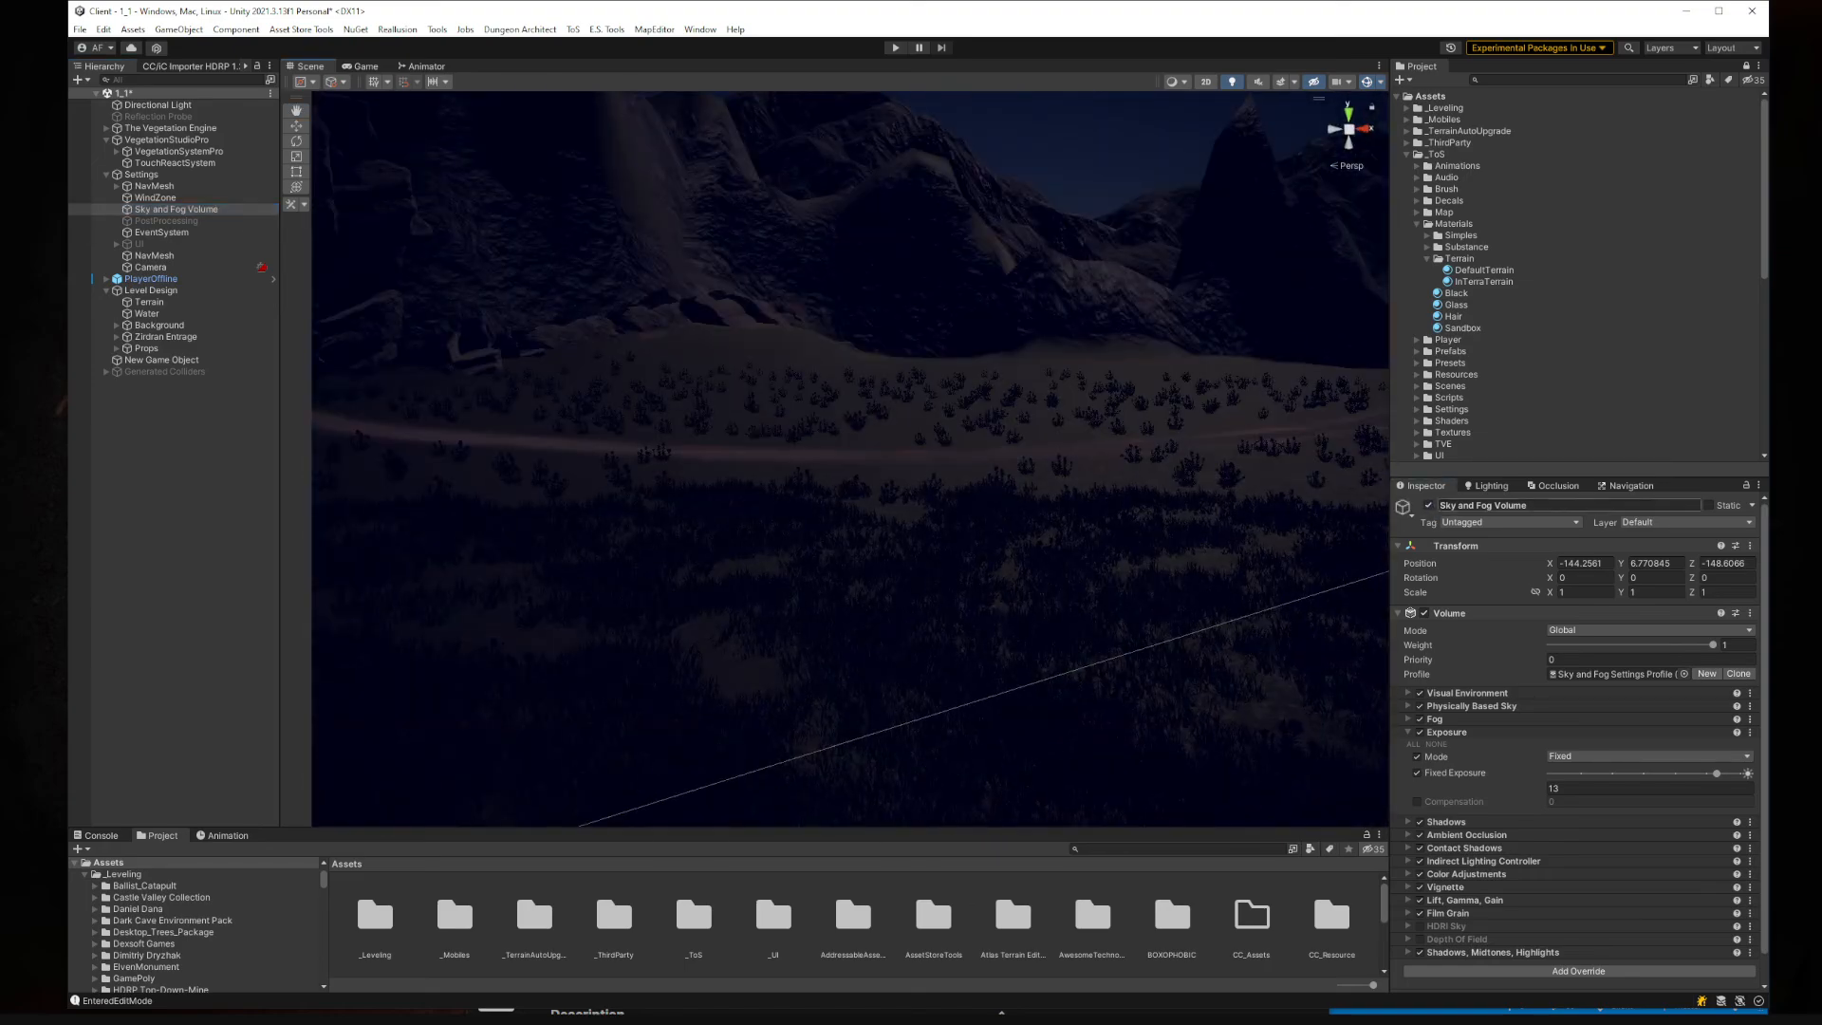
pyautogui.click(1428, 505)
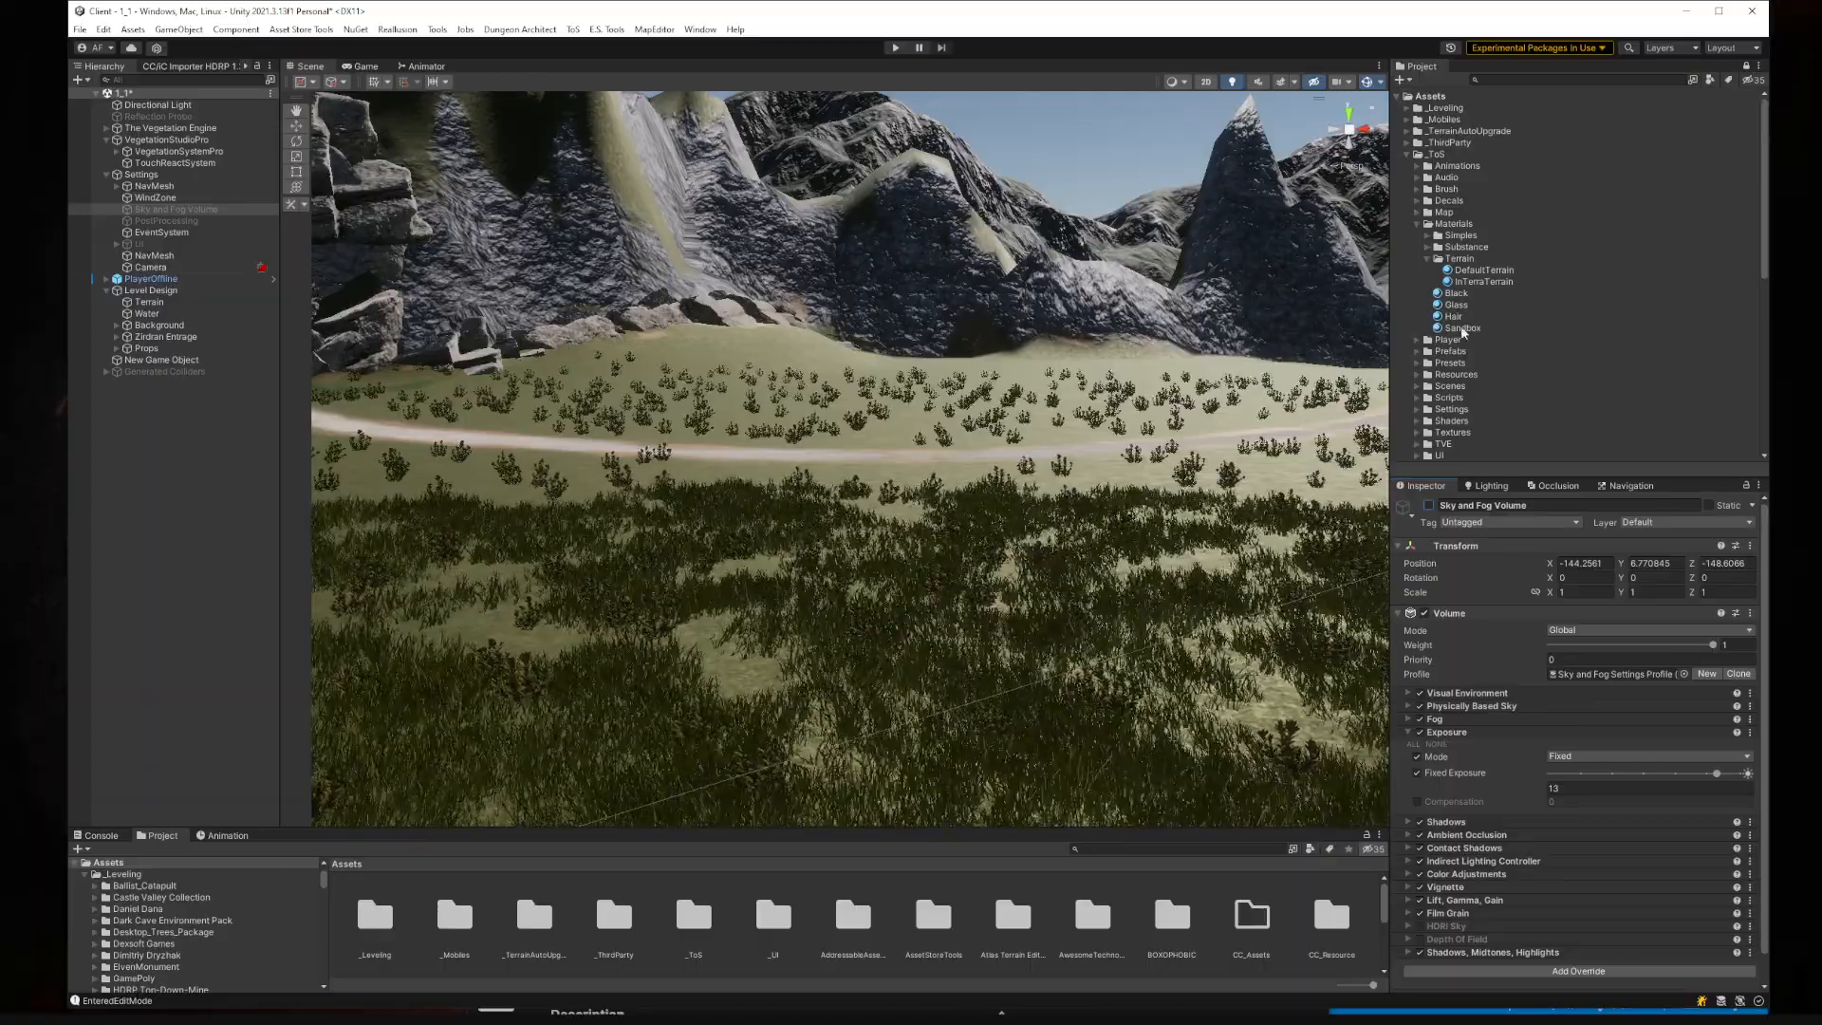
# Step: Collapse the Materials folder and browse the _ToS assets to the Sandbox folder inside Scenes
pyautogui.click(1428, 258)
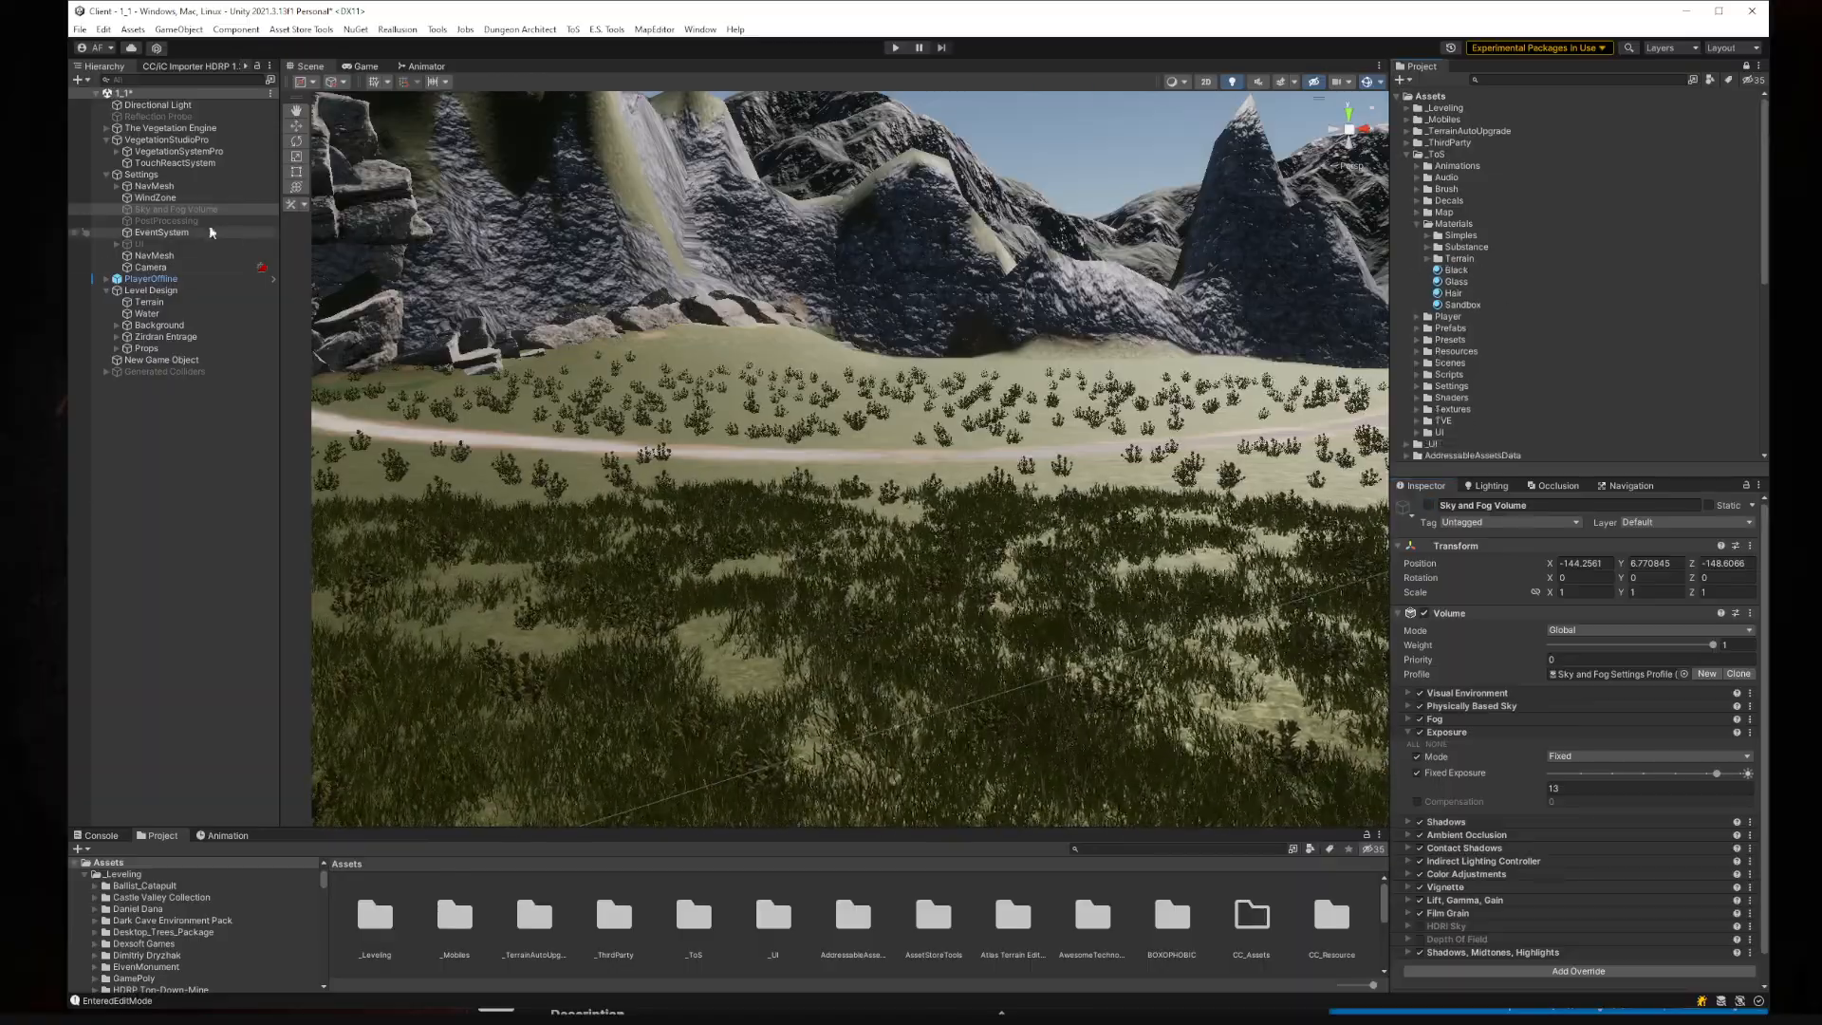
pyautogui.scroll(-10, 1489, 266)
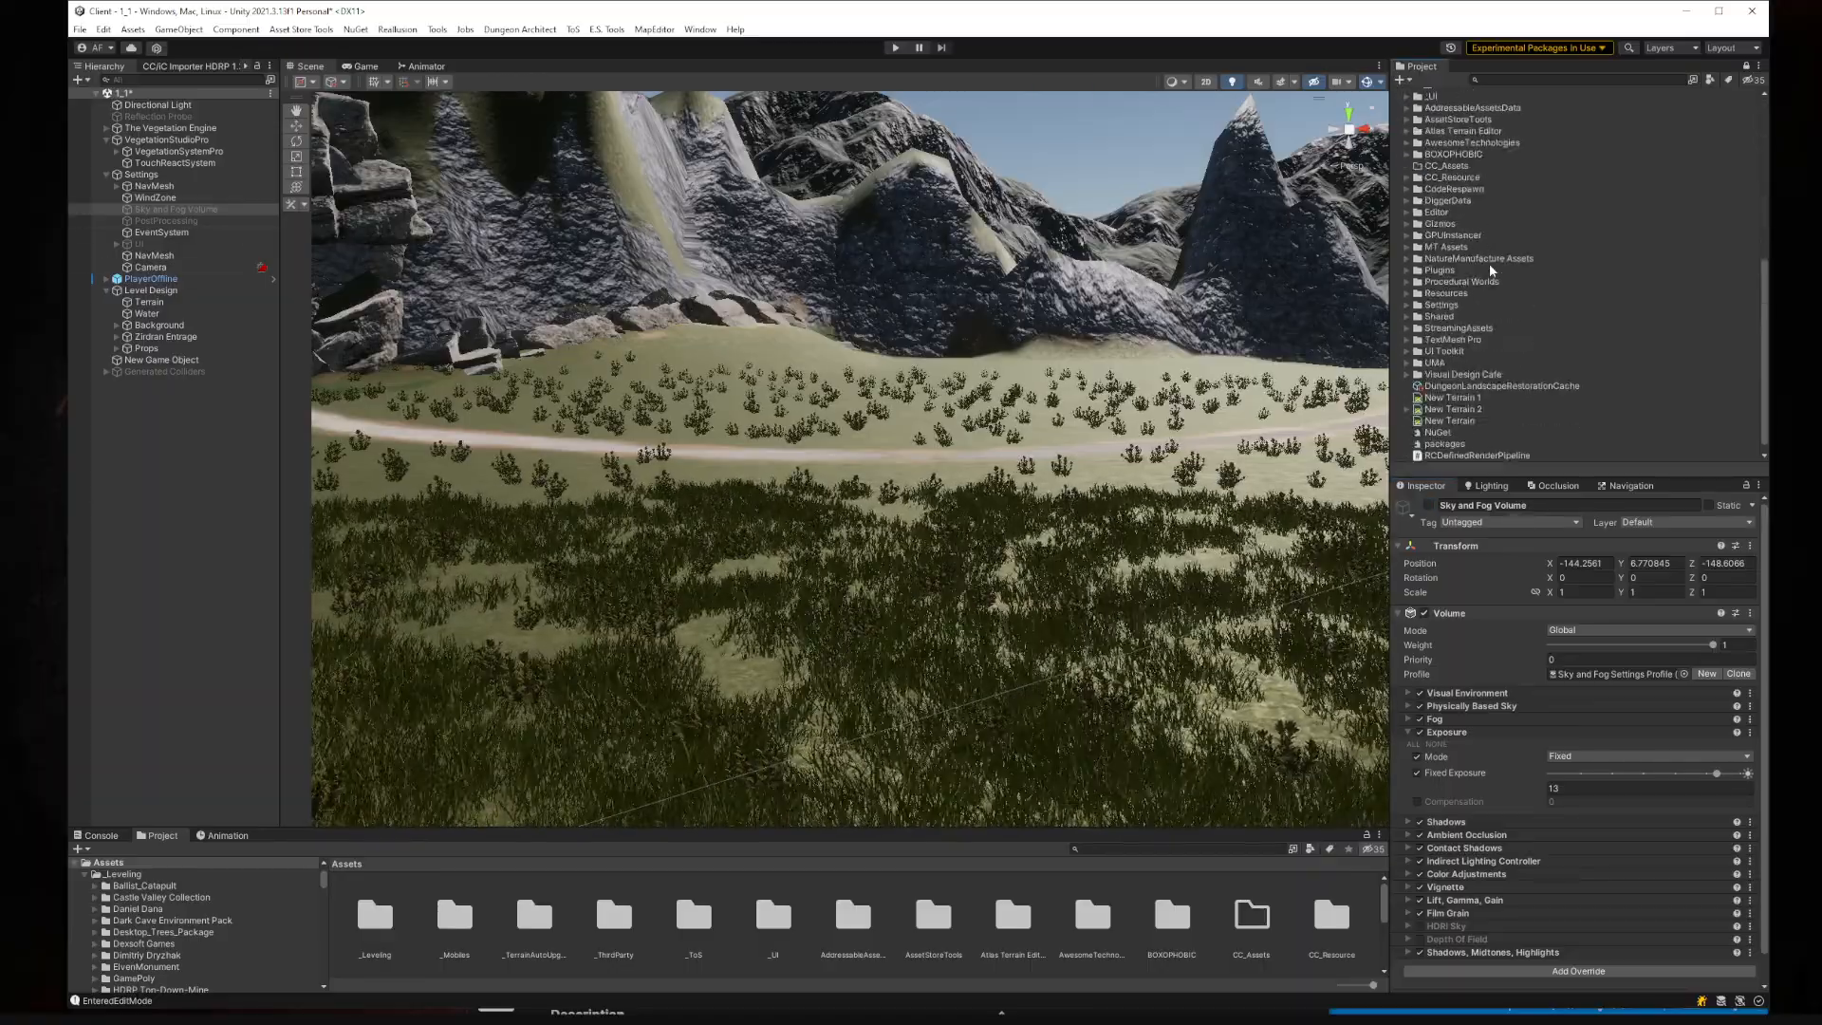
pyautogui.scroll(10, 1490, 264)
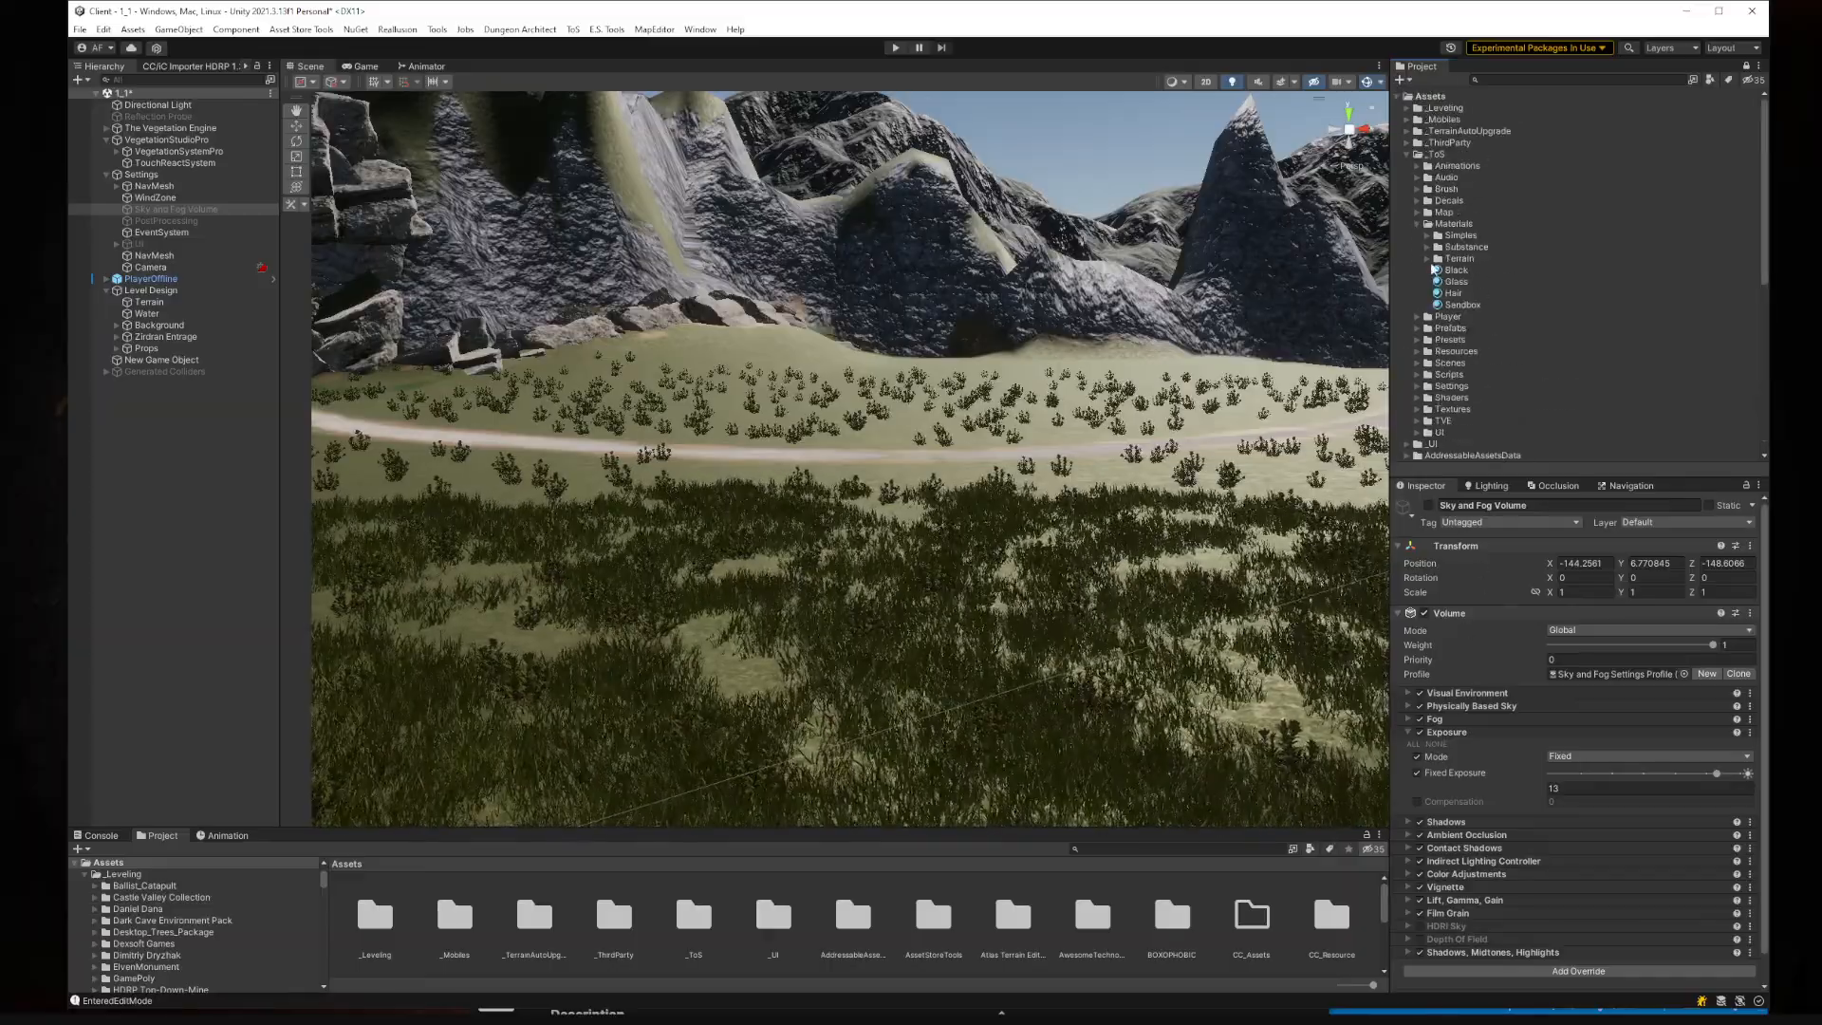
pyautogui.click(1417, 223)
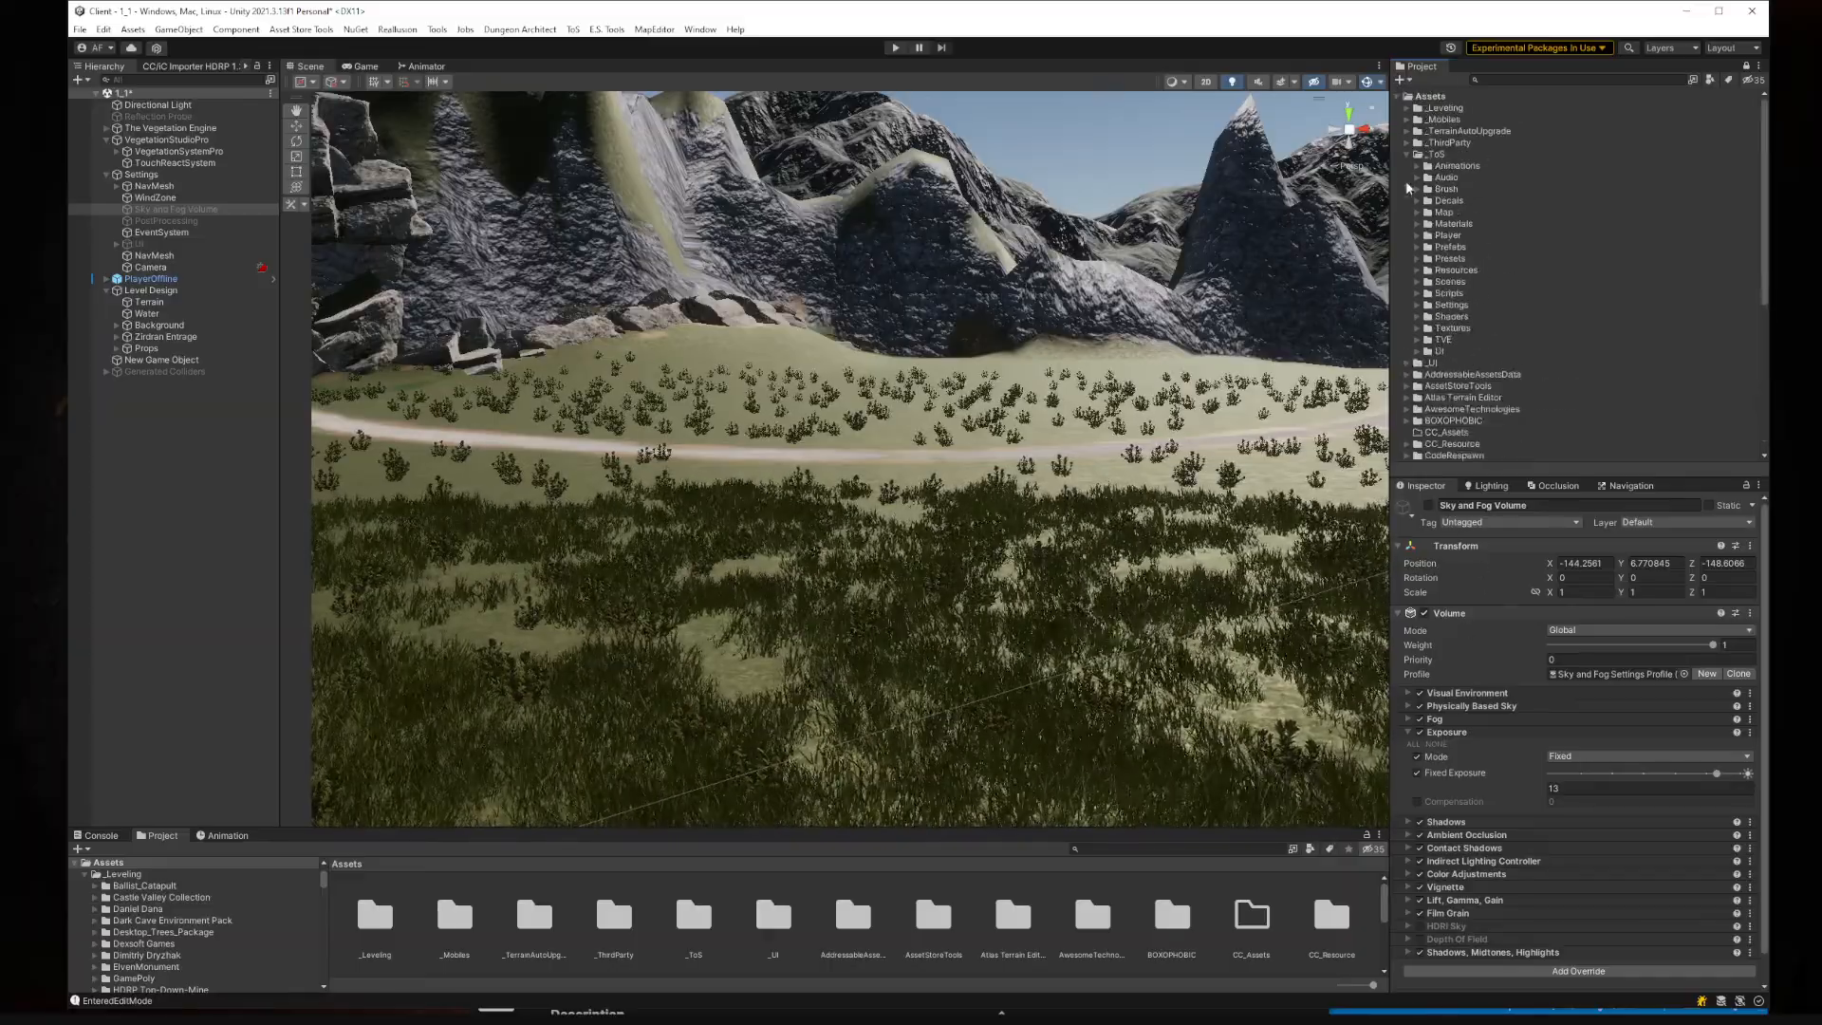
pyautogui.click(1417, 282)
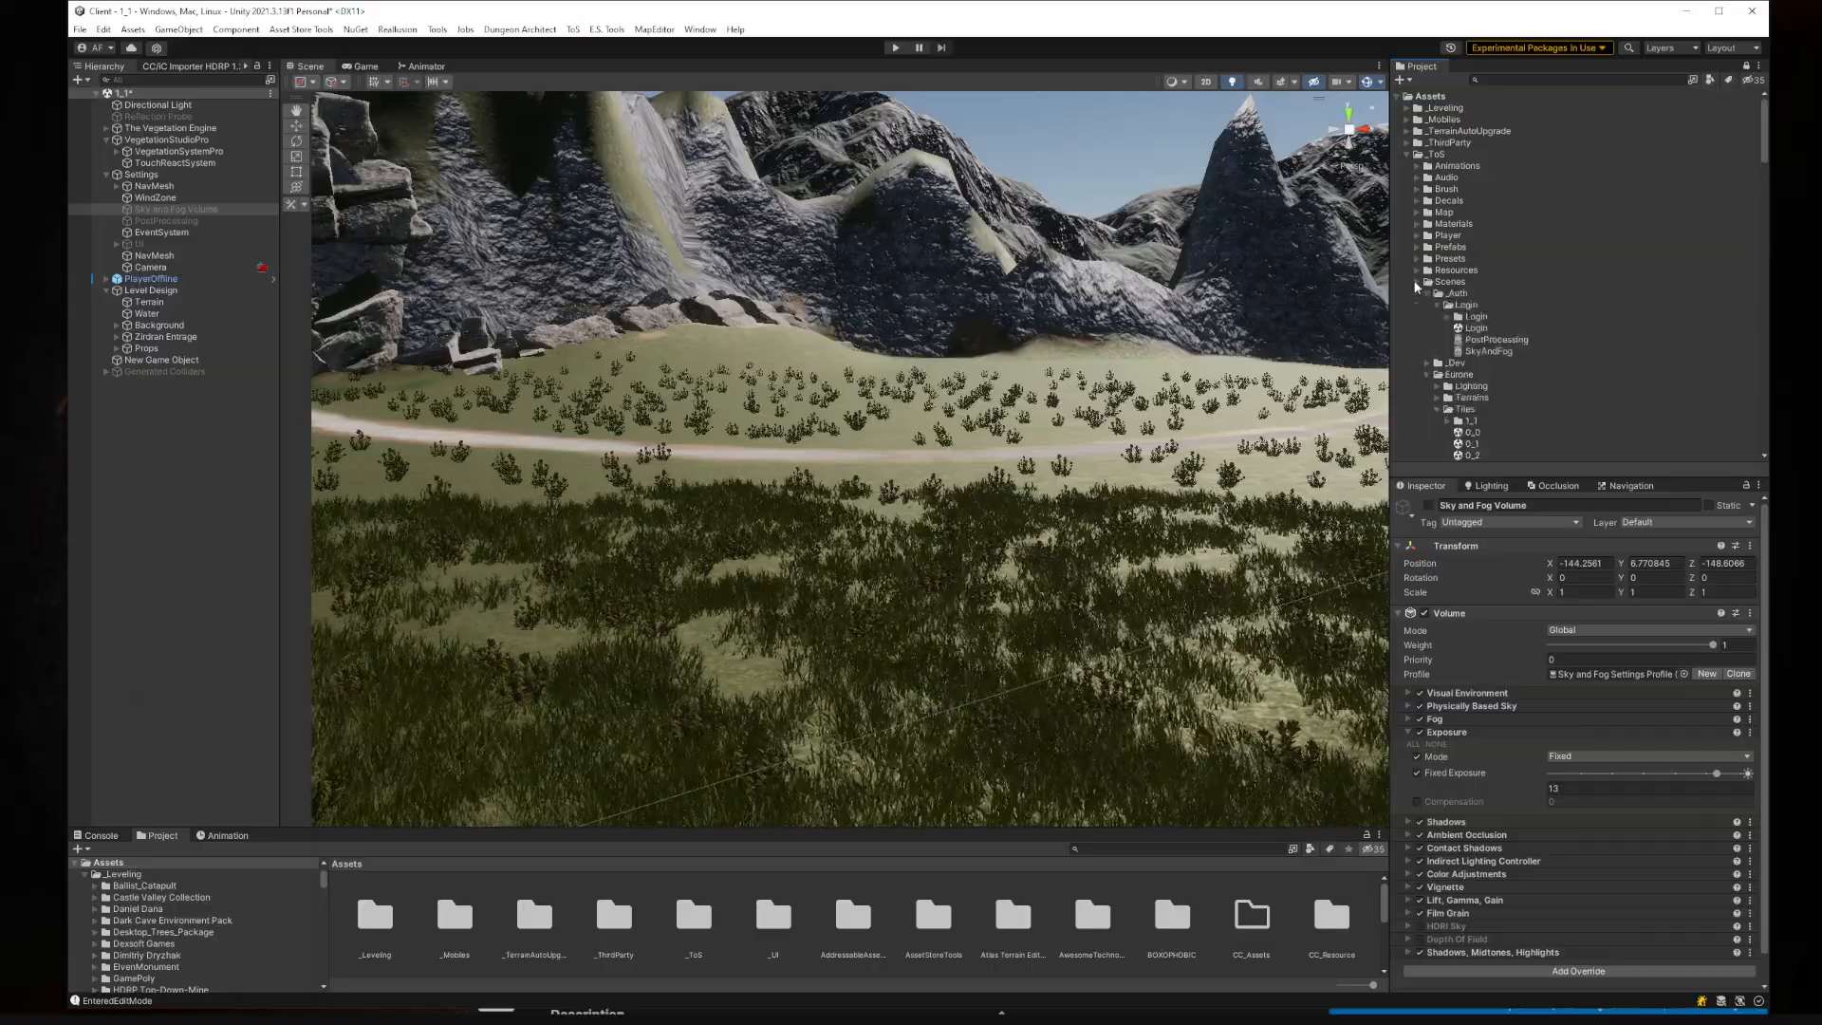
pyautogui.click(1427, 293)
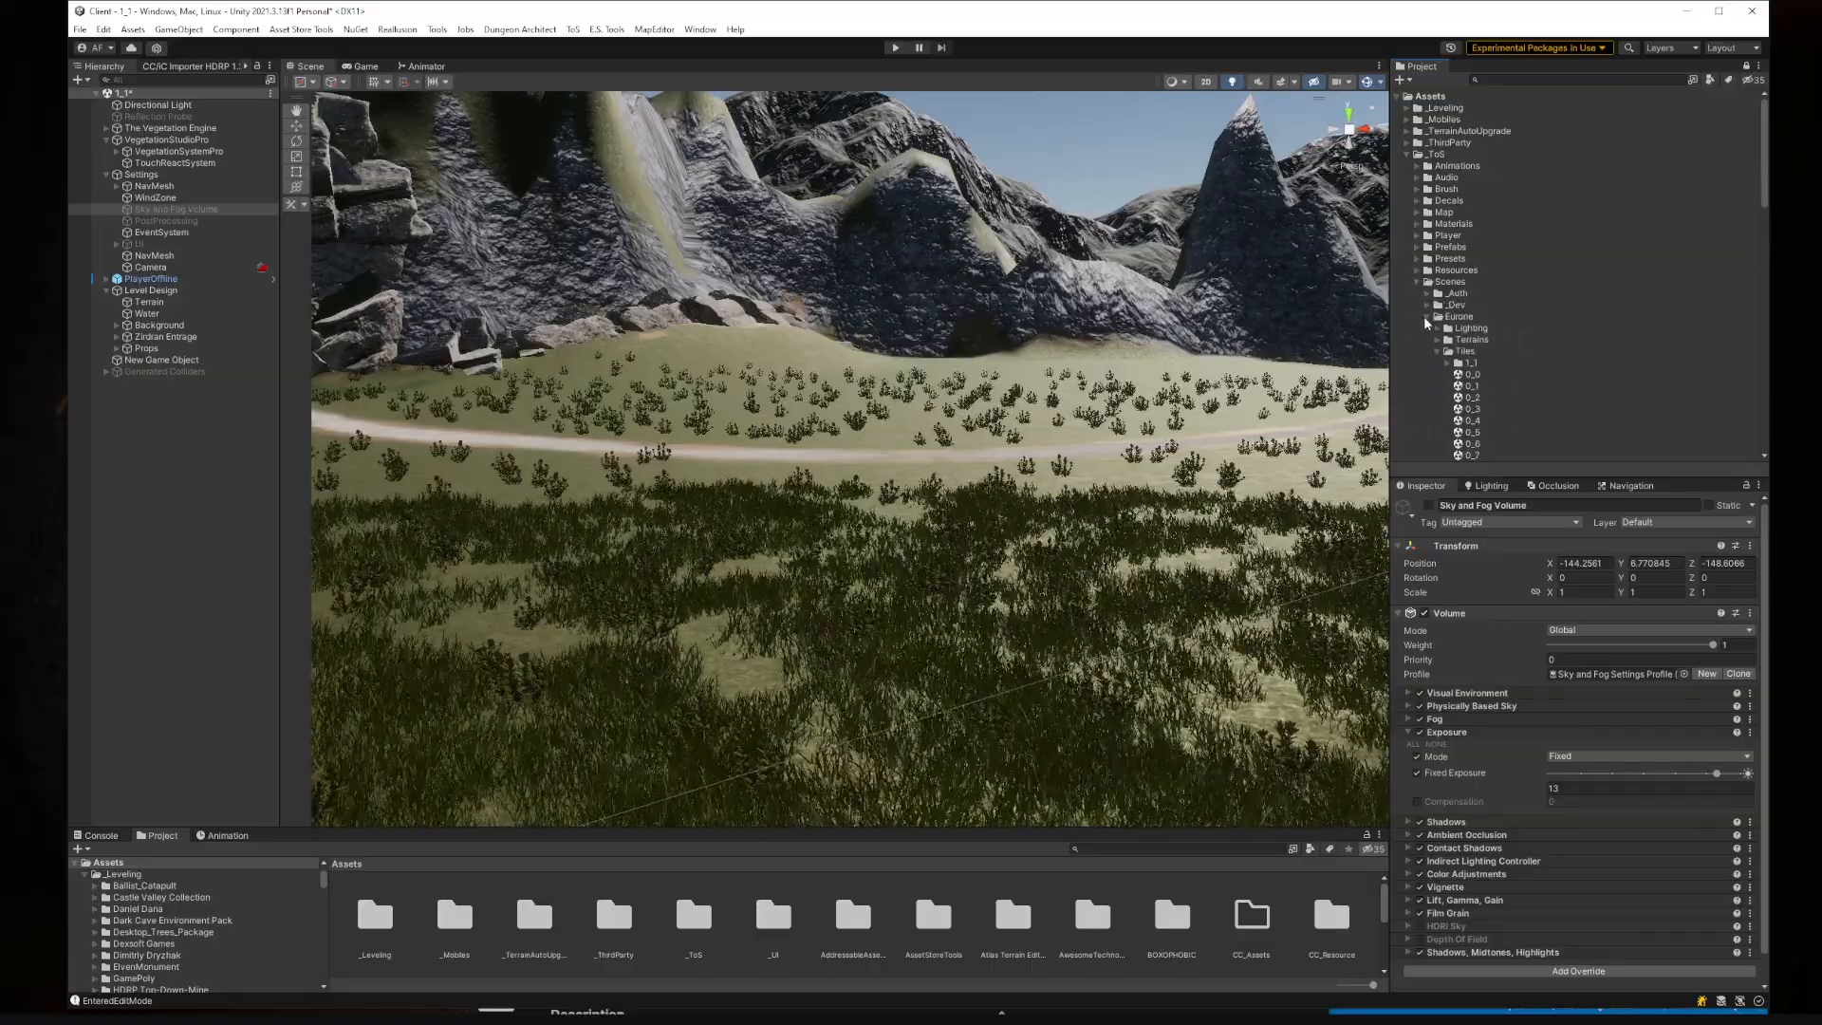
pyautogui.click(1426, 316)
pyautogui.click(1428, 328)
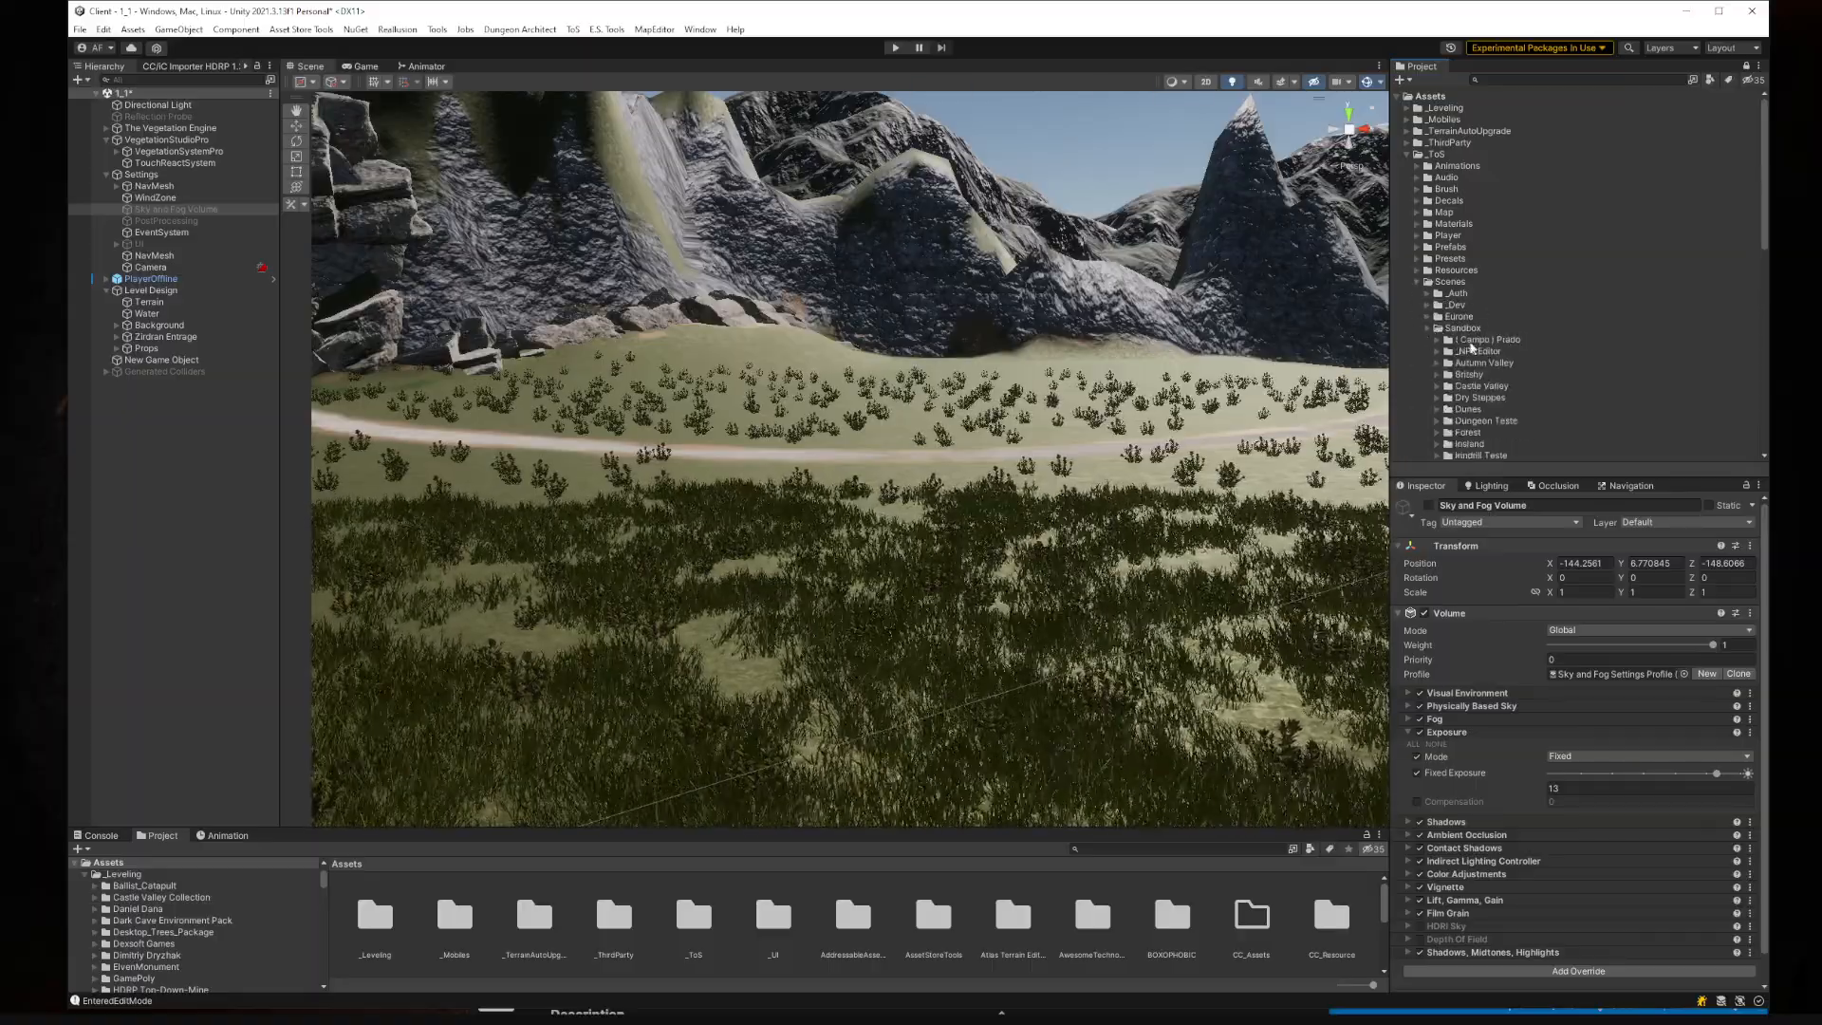
# Step: Assign the Sandbox folder's SkyAndFog profile to the Sky and Fog Volume and enable the volume
pyautogui.scroll(-6, 1472, 348)
pyautogui.moveTo(1478, 319); pyautogui.dragTo(1591, 672)
pyautogui.click(1429, 506)
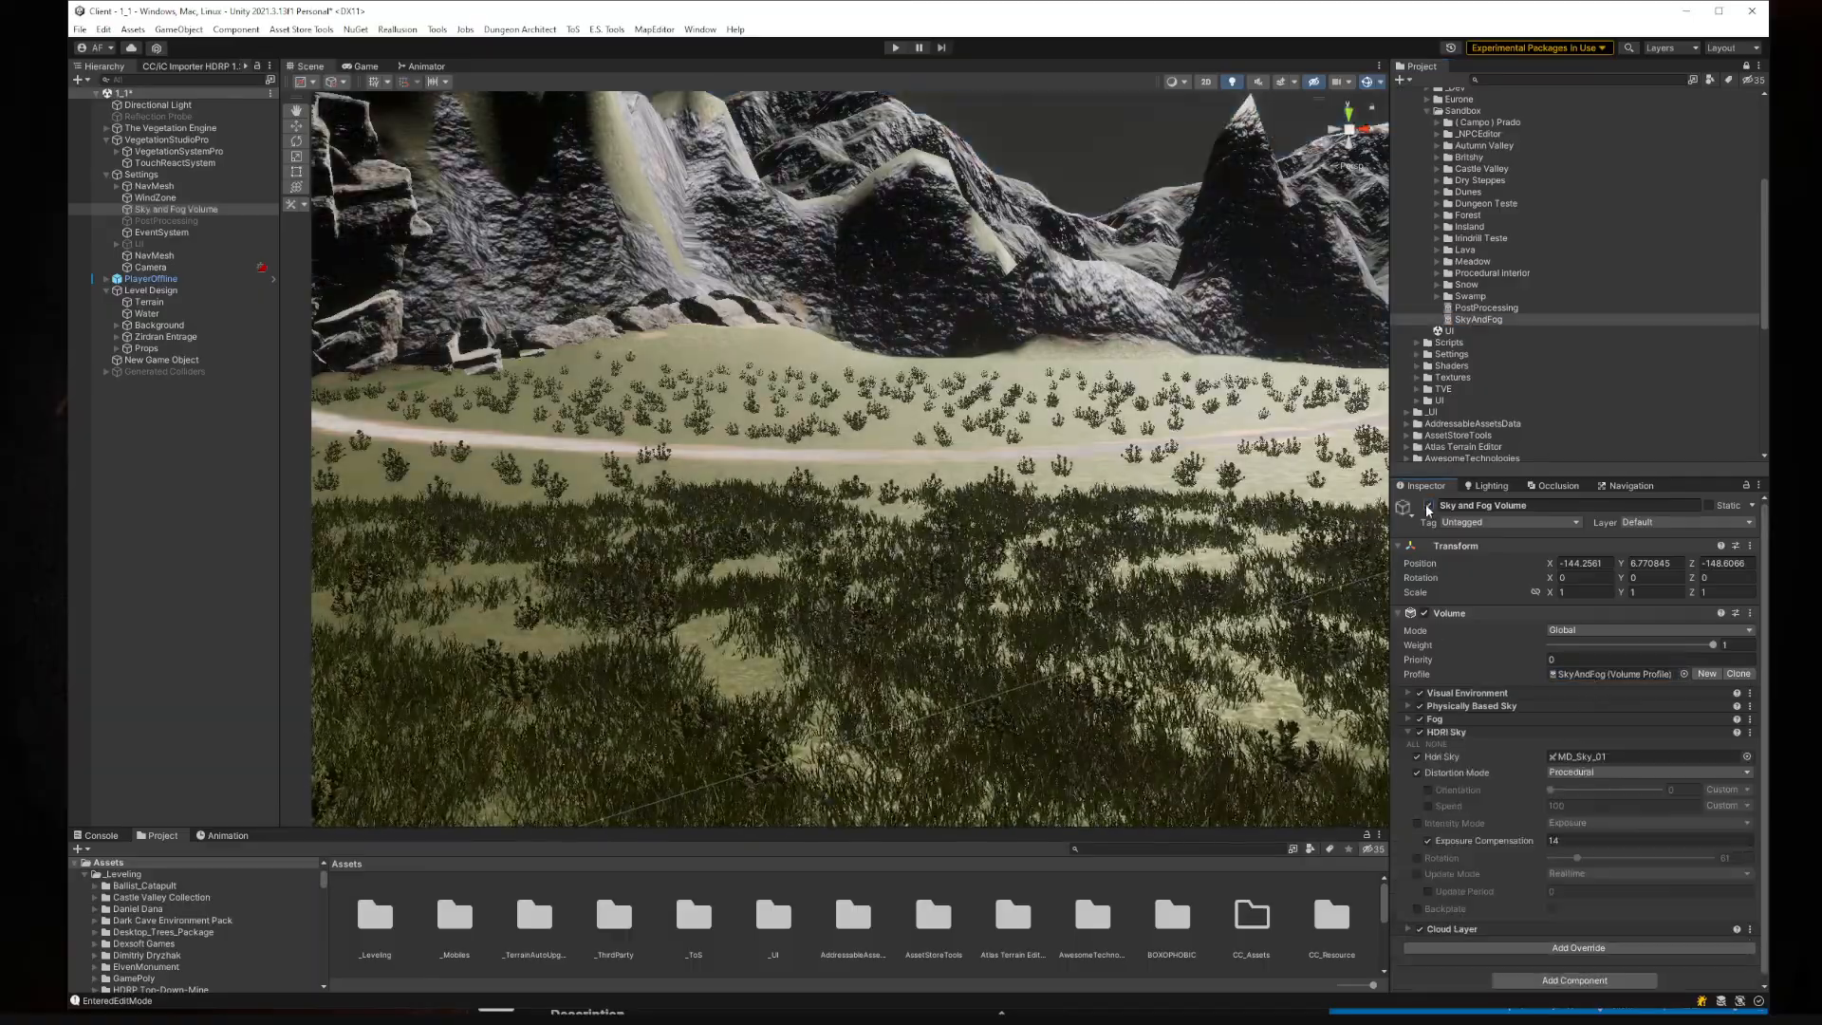
# Step: Set the sky type in the volume's Visual Environment override to HDRI Sky
pyautogui.moveTo(1310, 665); pyautogui.dragTo(912, 365, button='right')
pyautogui.press('w')
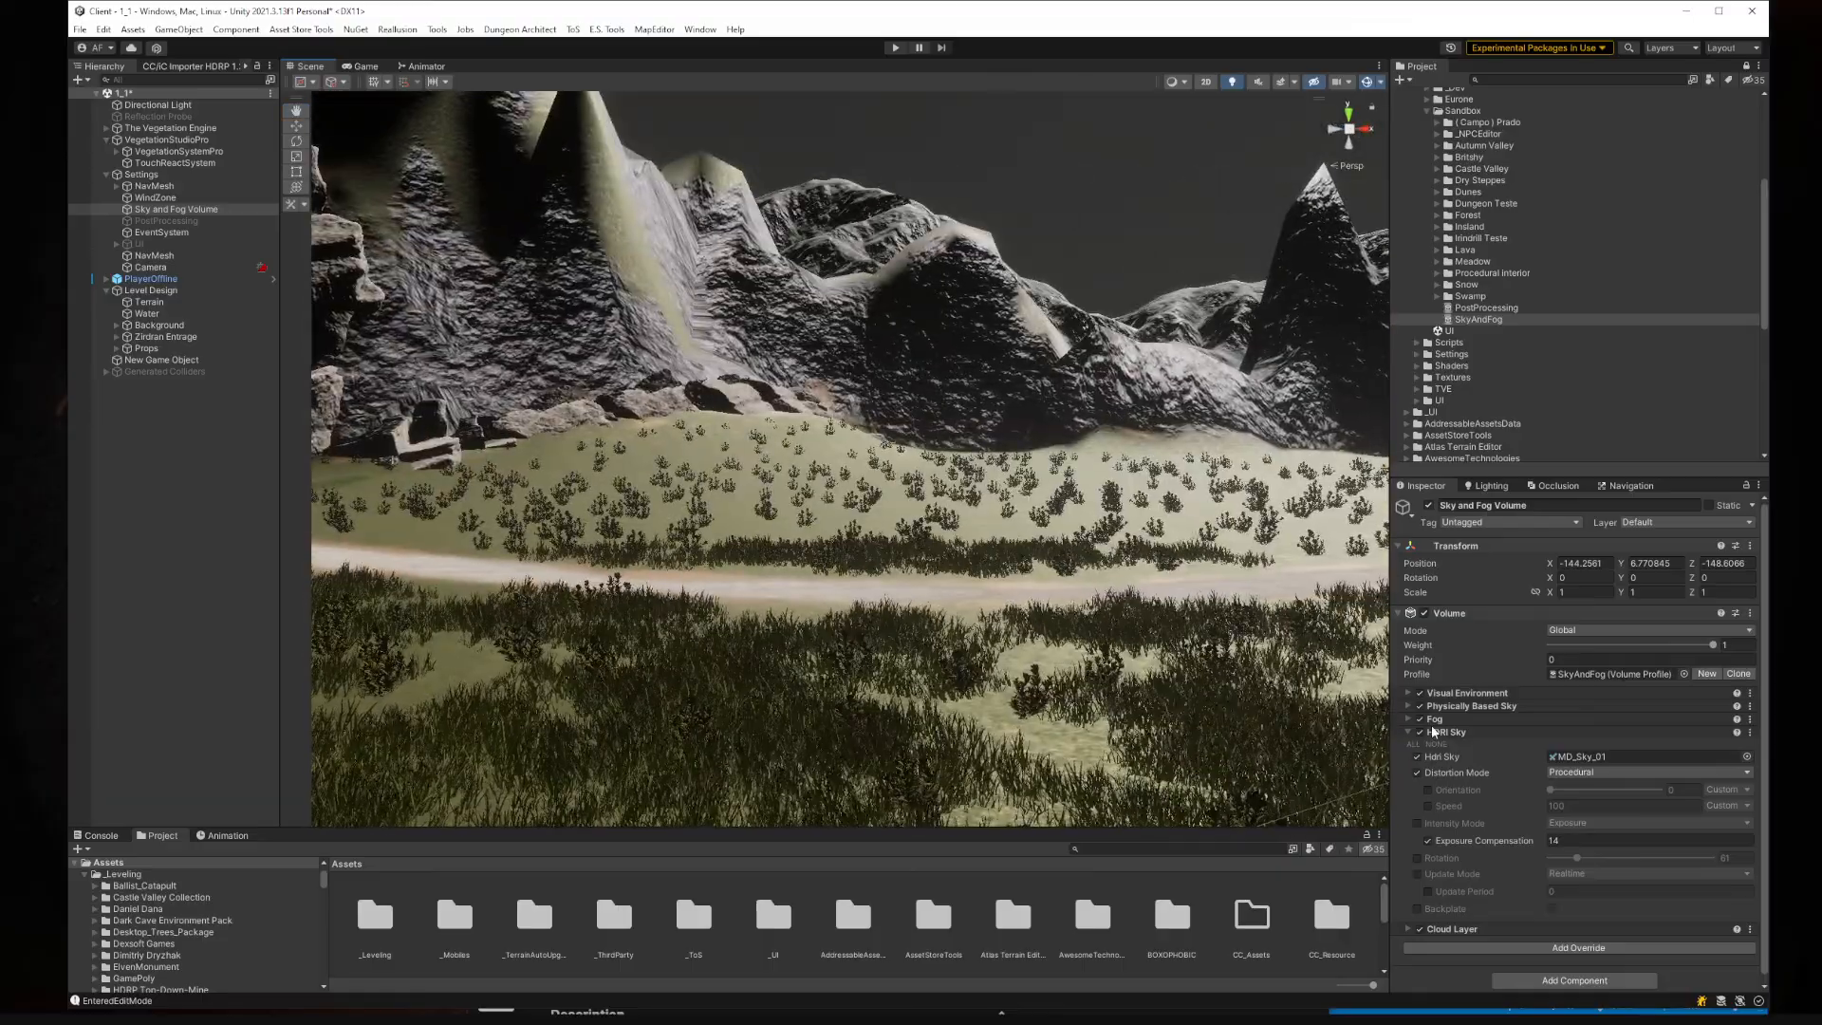
pyautogui.click(1466, 693)
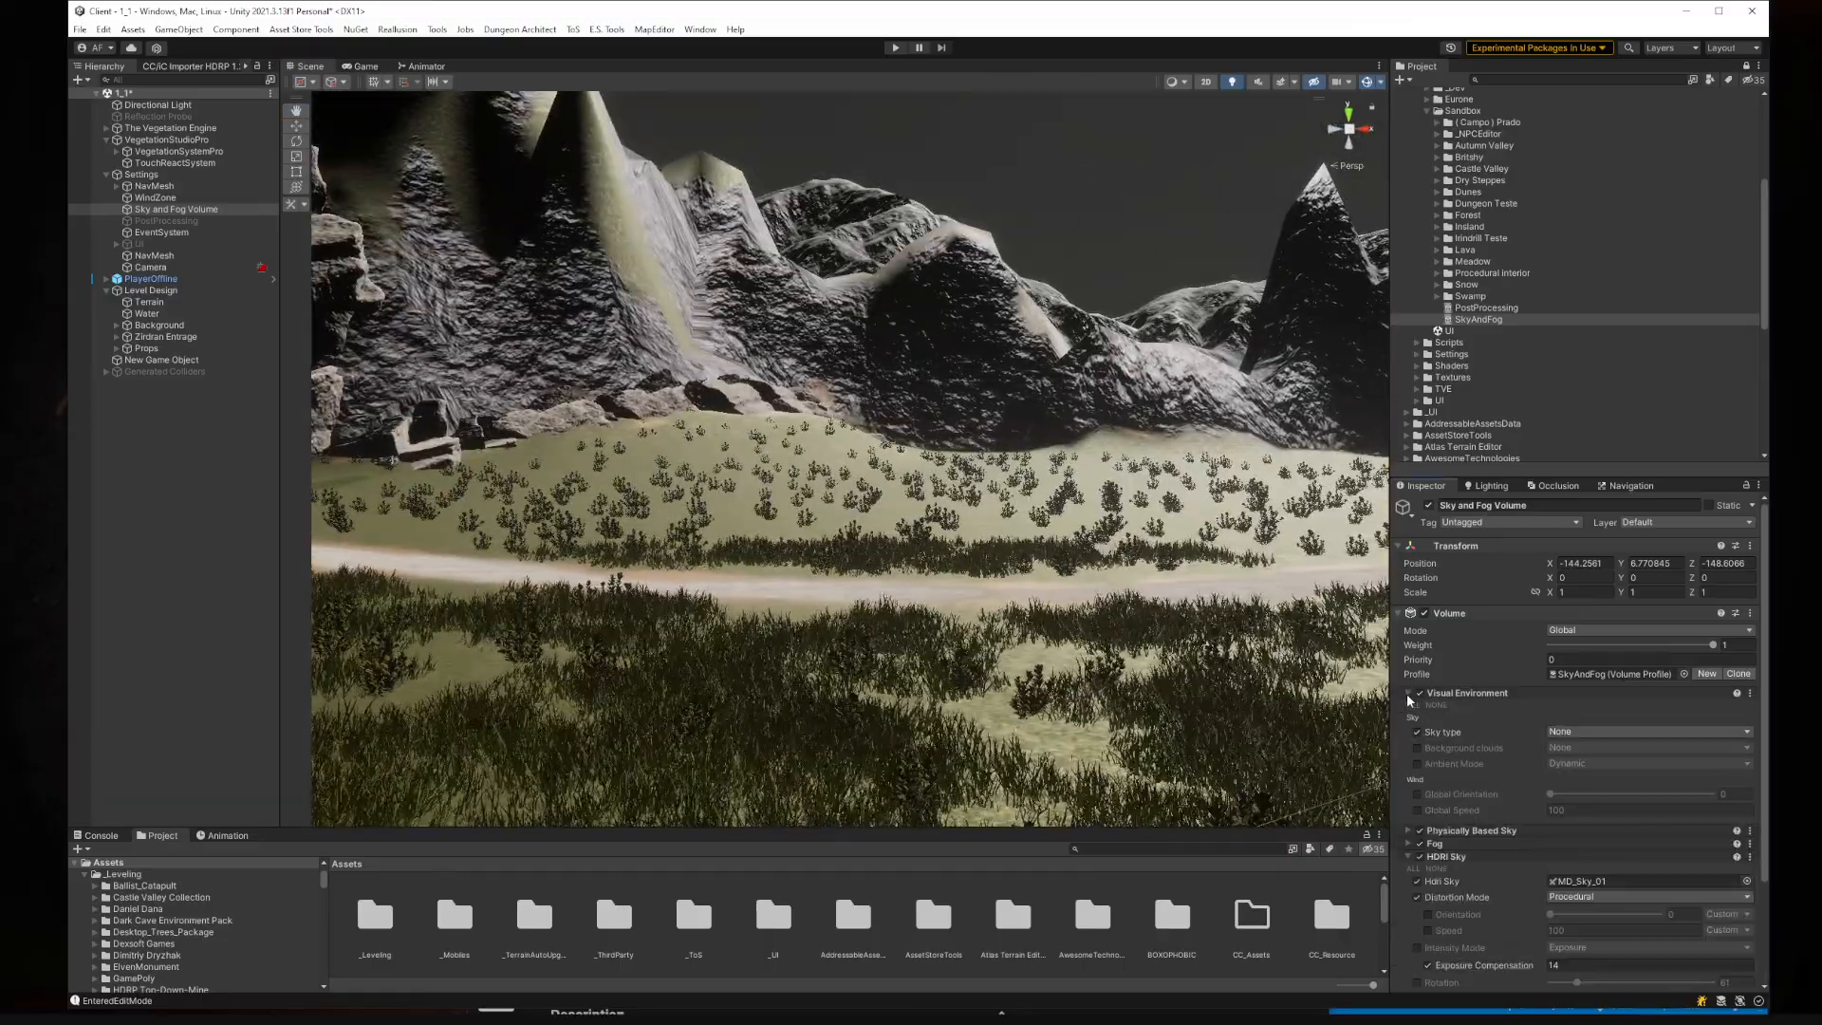
pyautogui.click(1575, 734)
pyautogui.click(1594, 780)
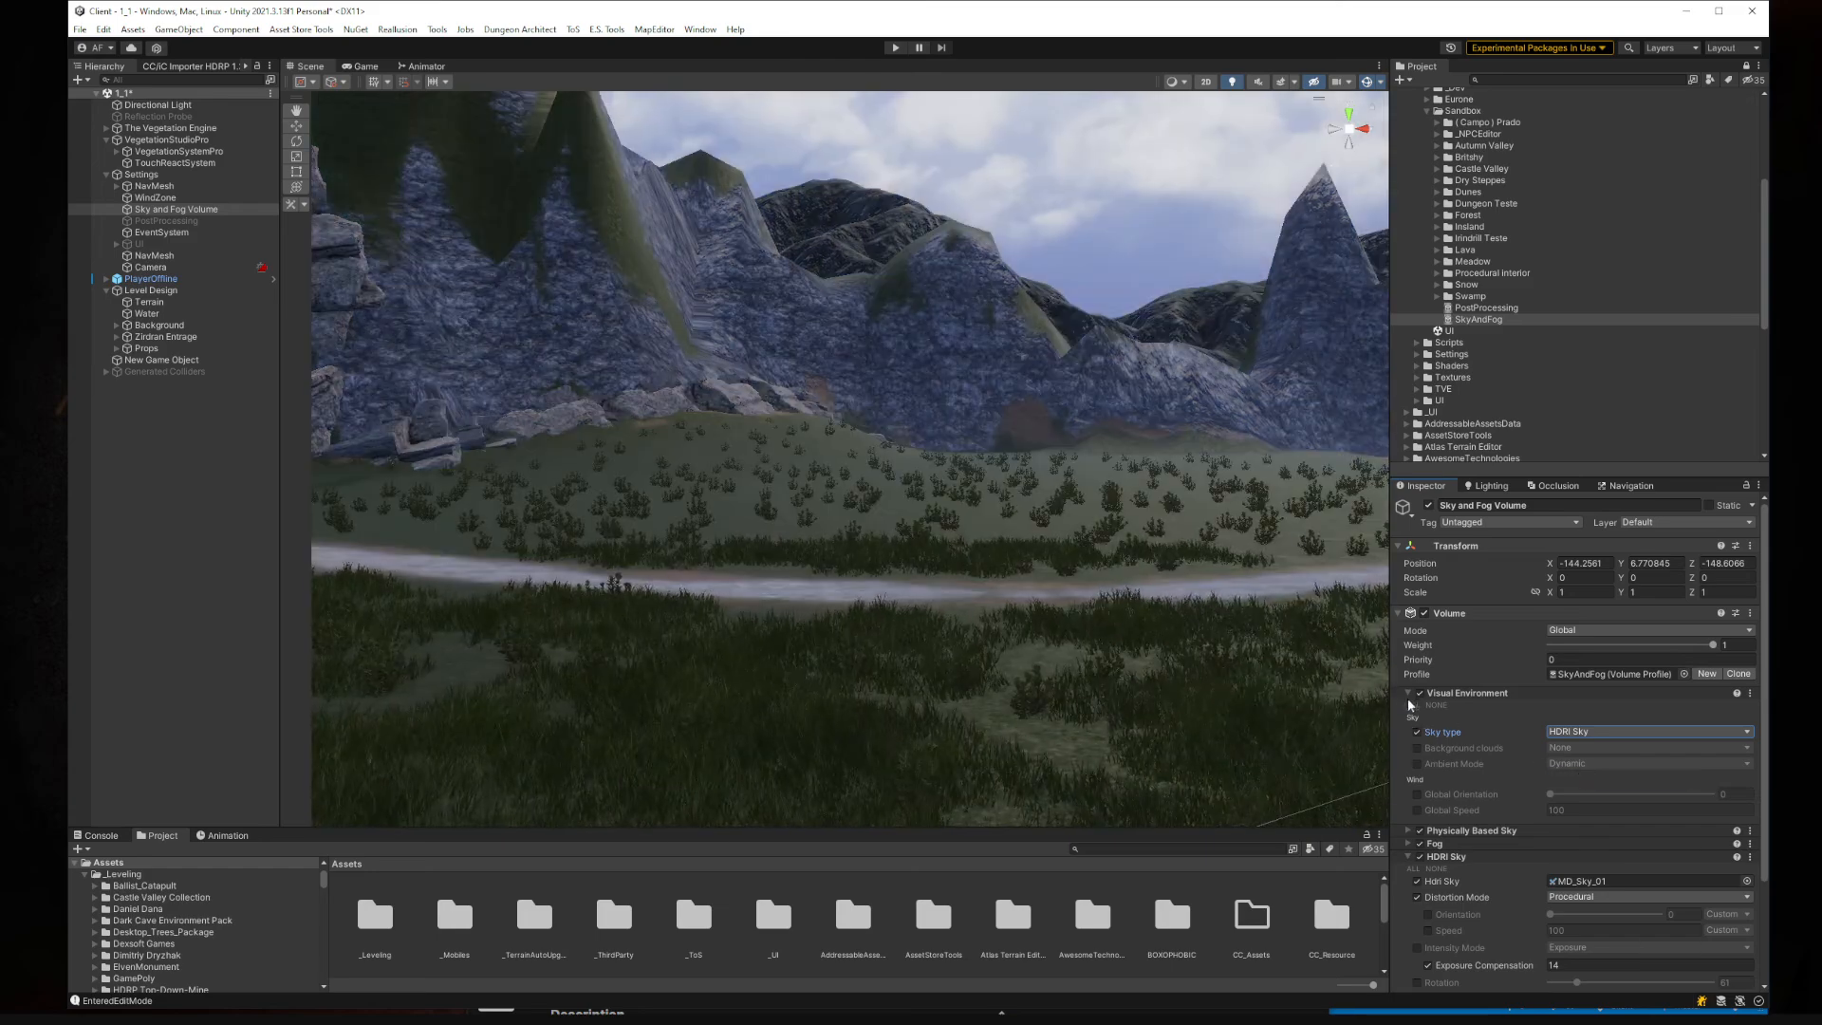
pyautogui.moveTo(1063, 499); pyautogui.dragTo(1105, 551, button='right')
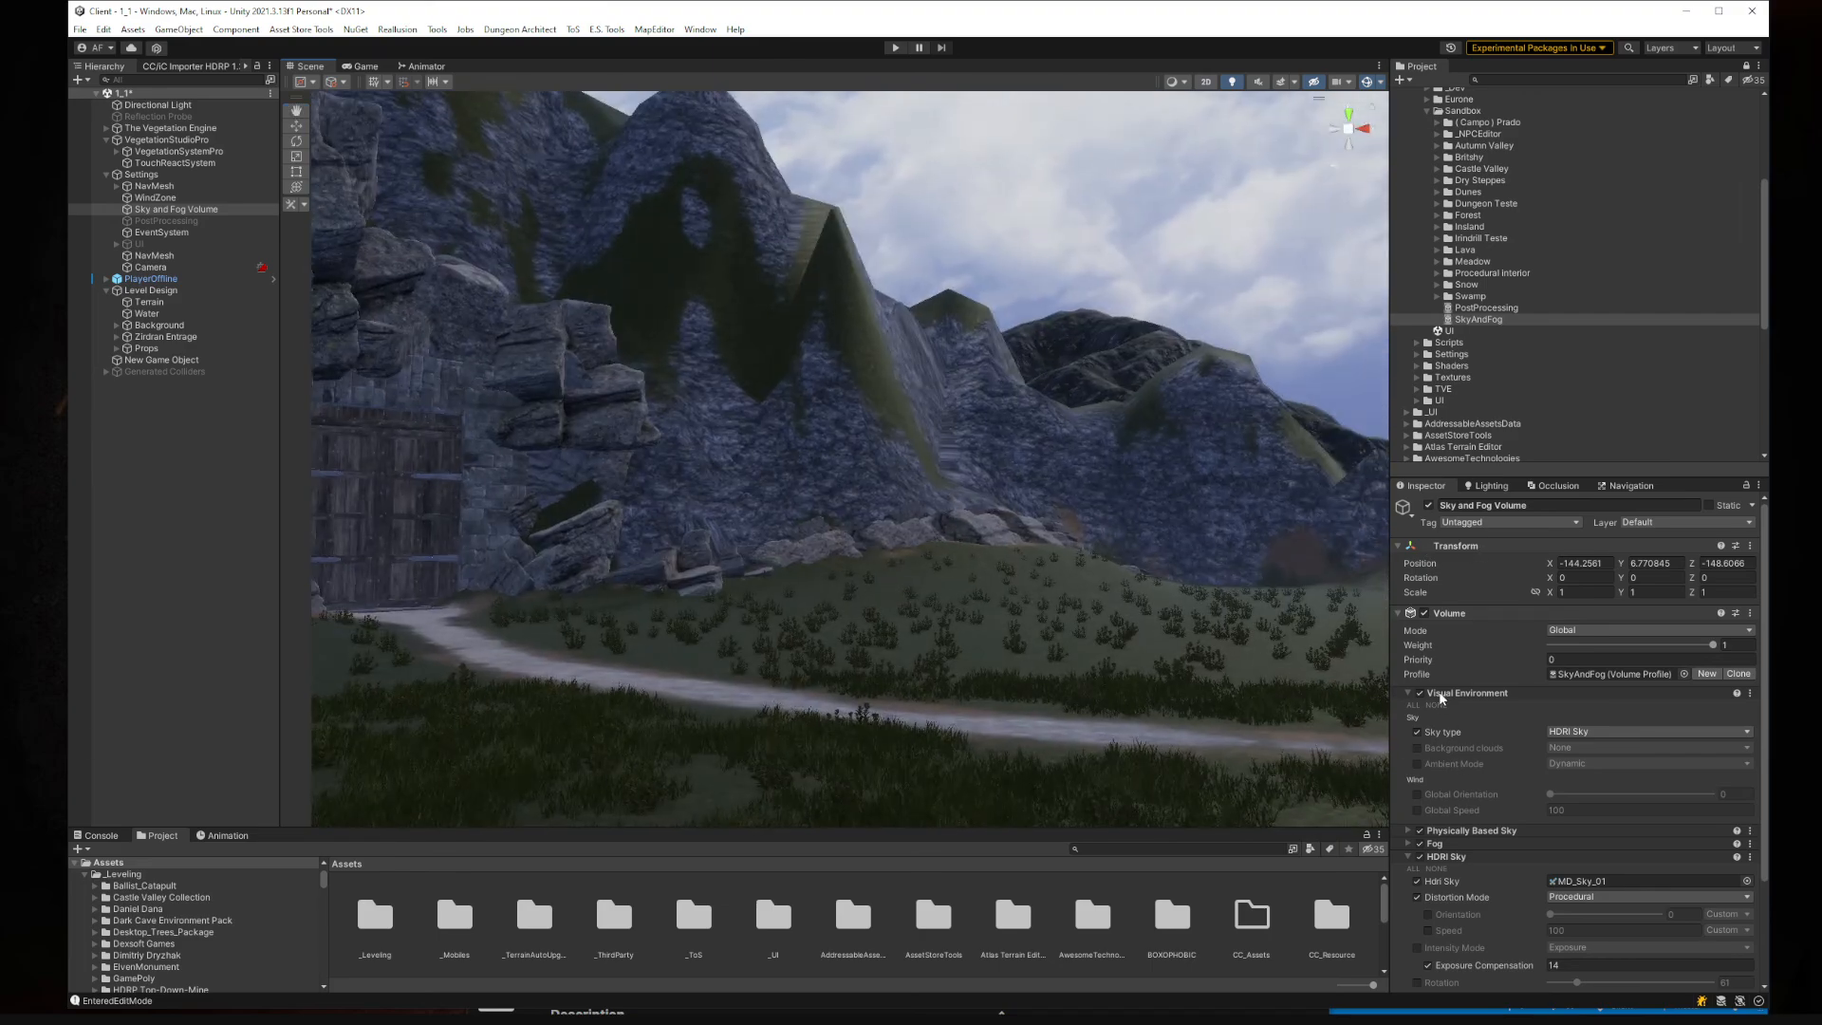
# Step: Enlarge the Inspector so all of the Sky and Fog Volume's overrides fit, and view the meadow under the HDRI sky
pyautogui.moveTo(1699, 474); pyautogui.dragTo(1700, 263)
pyautogui.moveTo(931, 448); pyautogui.dragTo(997, 488, button='right')
pyautogui.press('w')
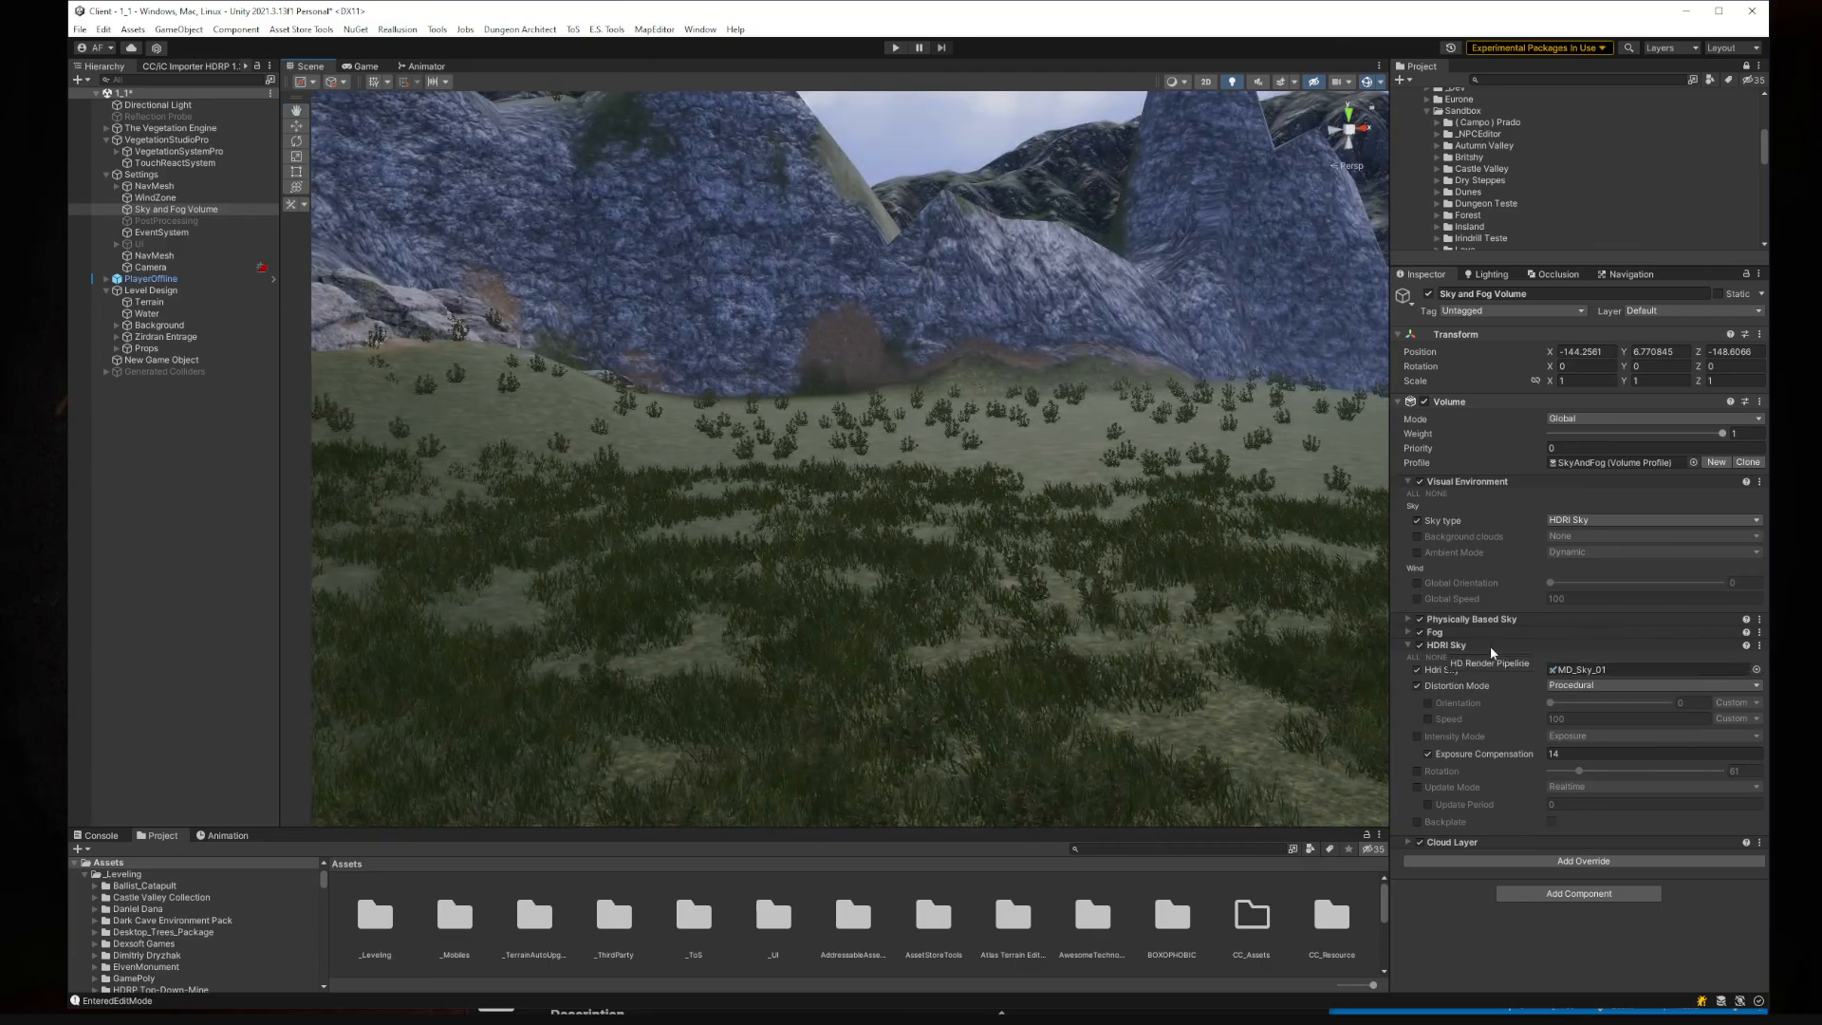
# Step: Try the Skybox cubemap as the Sky and Fog Volume's HDRI sky
pyautogui.click(1756, 669)
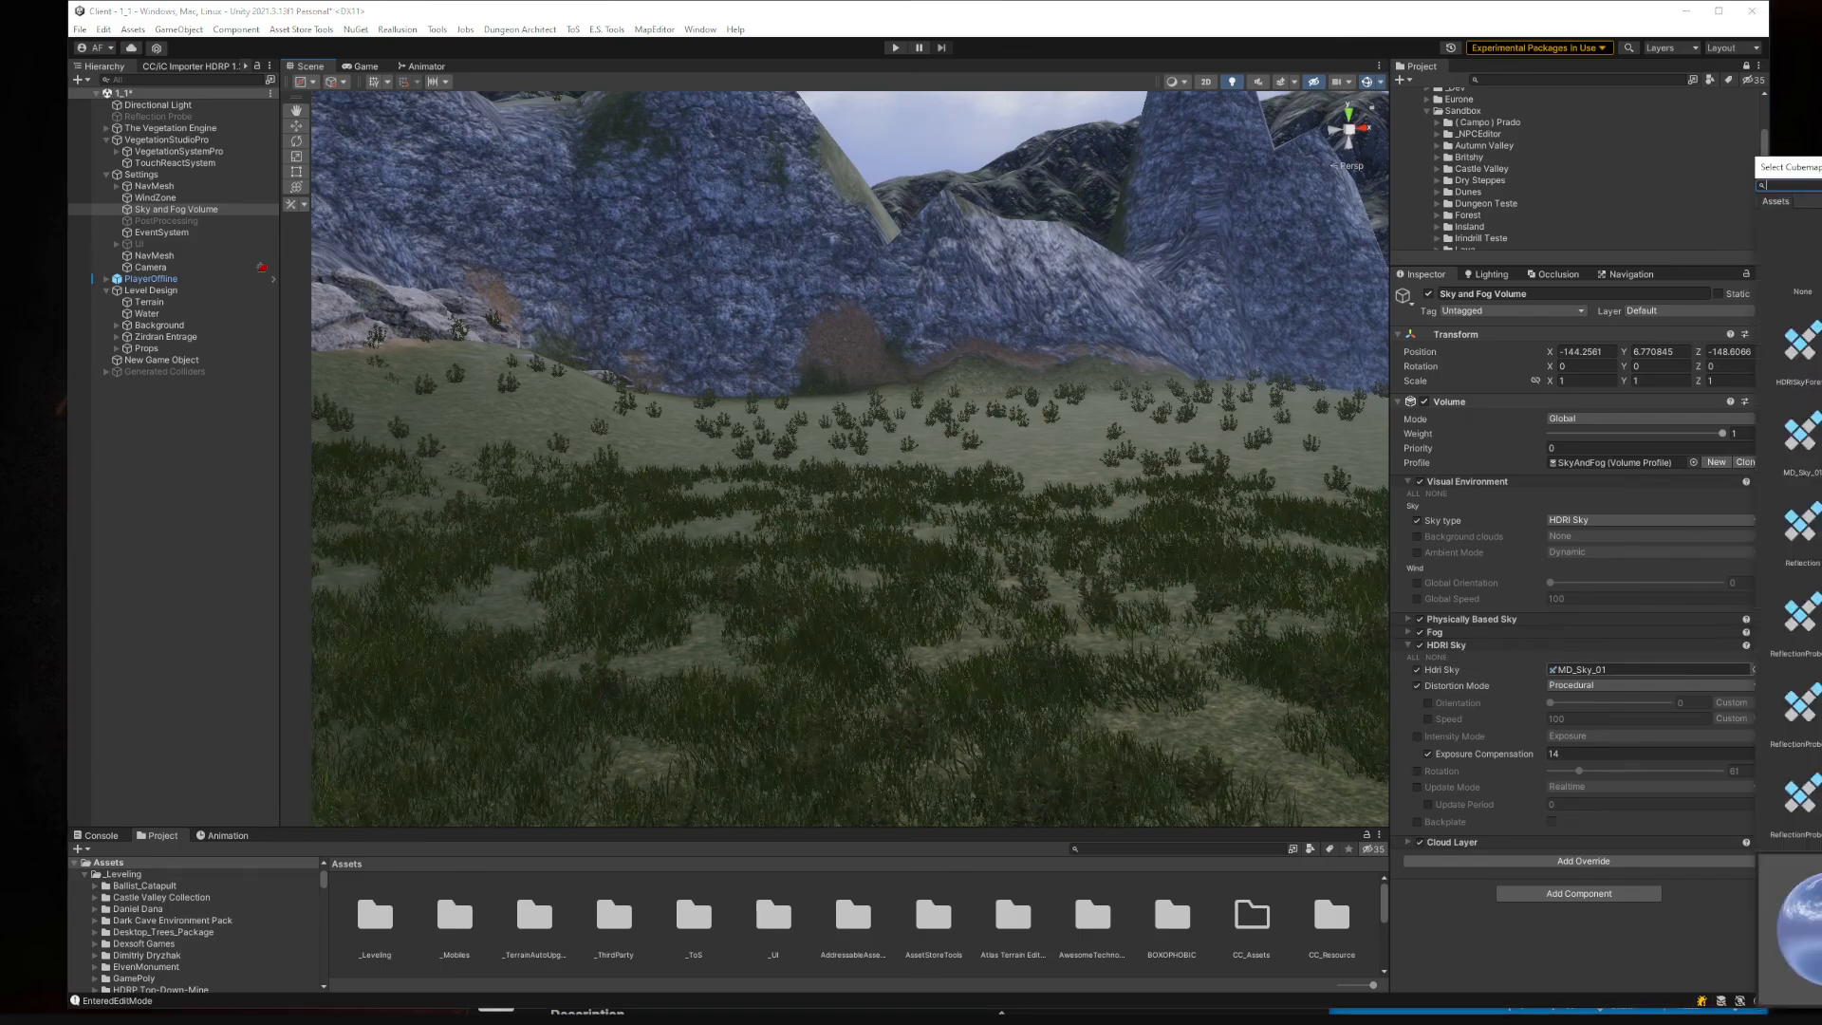
pyautogui.moveTo(1790, 167); pyautogui.dragTo(714, 92)
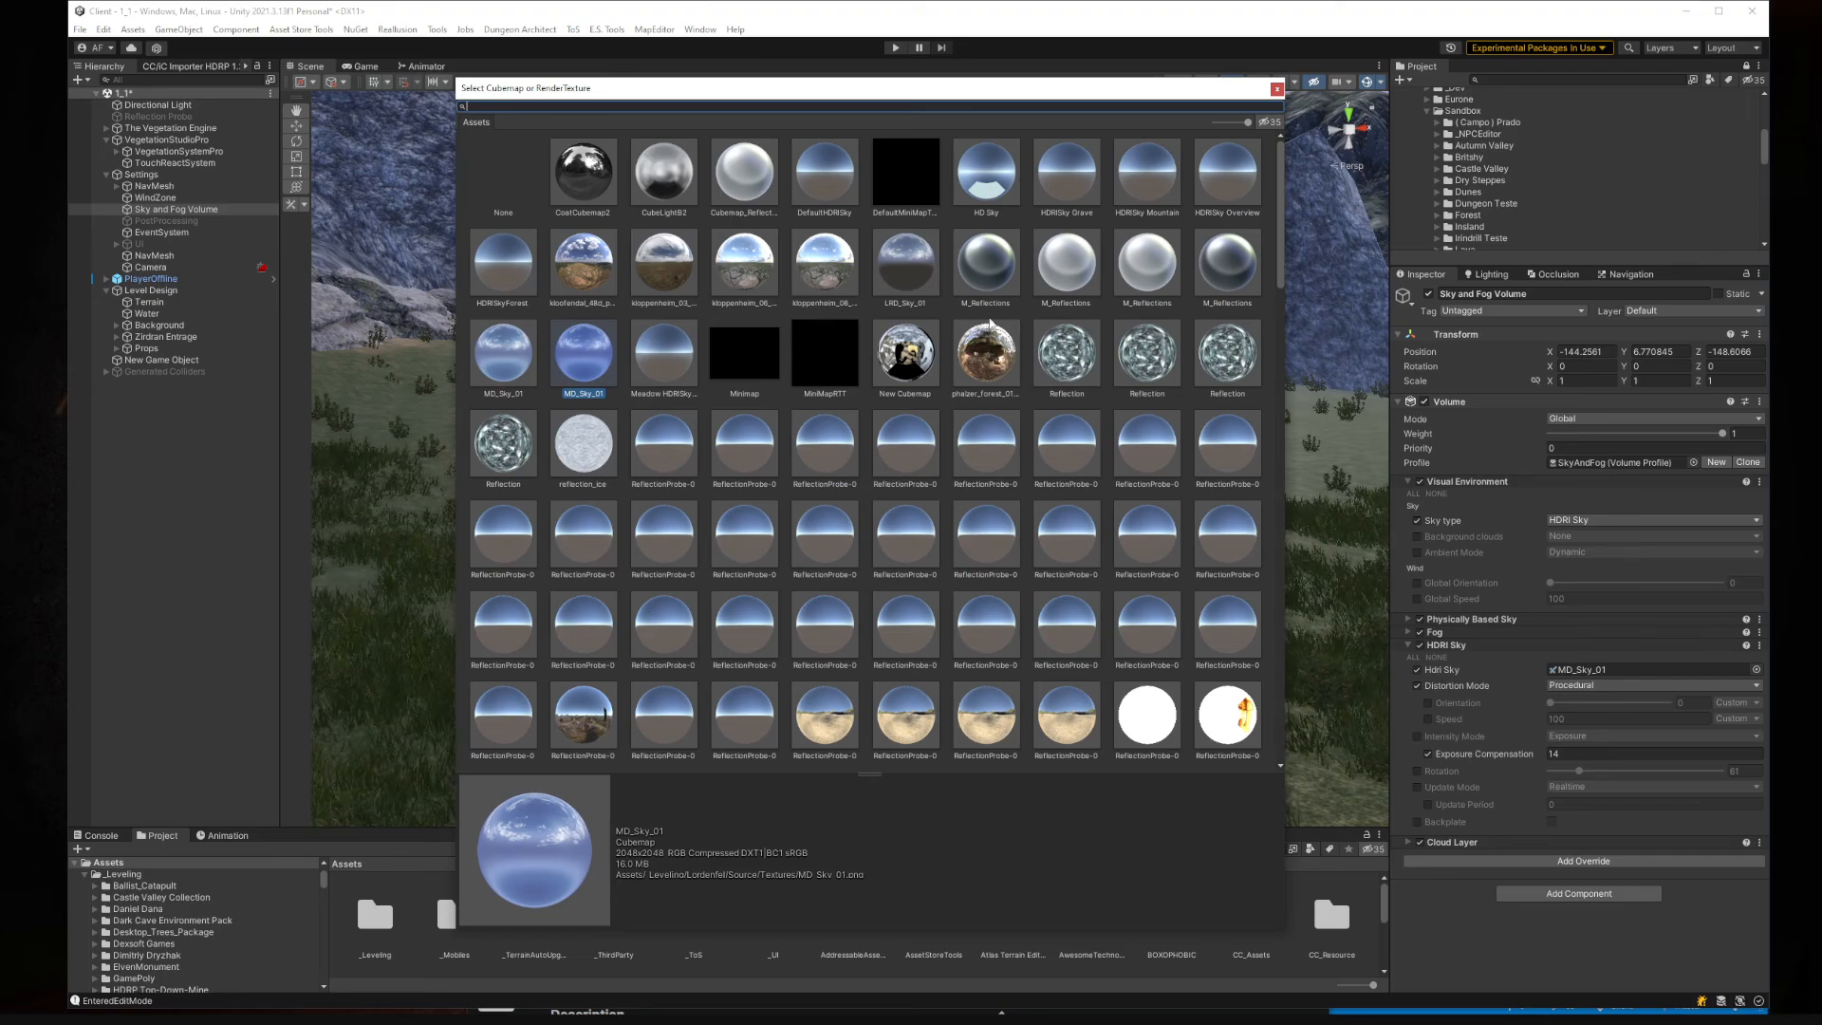
pyautogui.moveTo(1283, 179); pyautogui.dragTo(1271, 661)
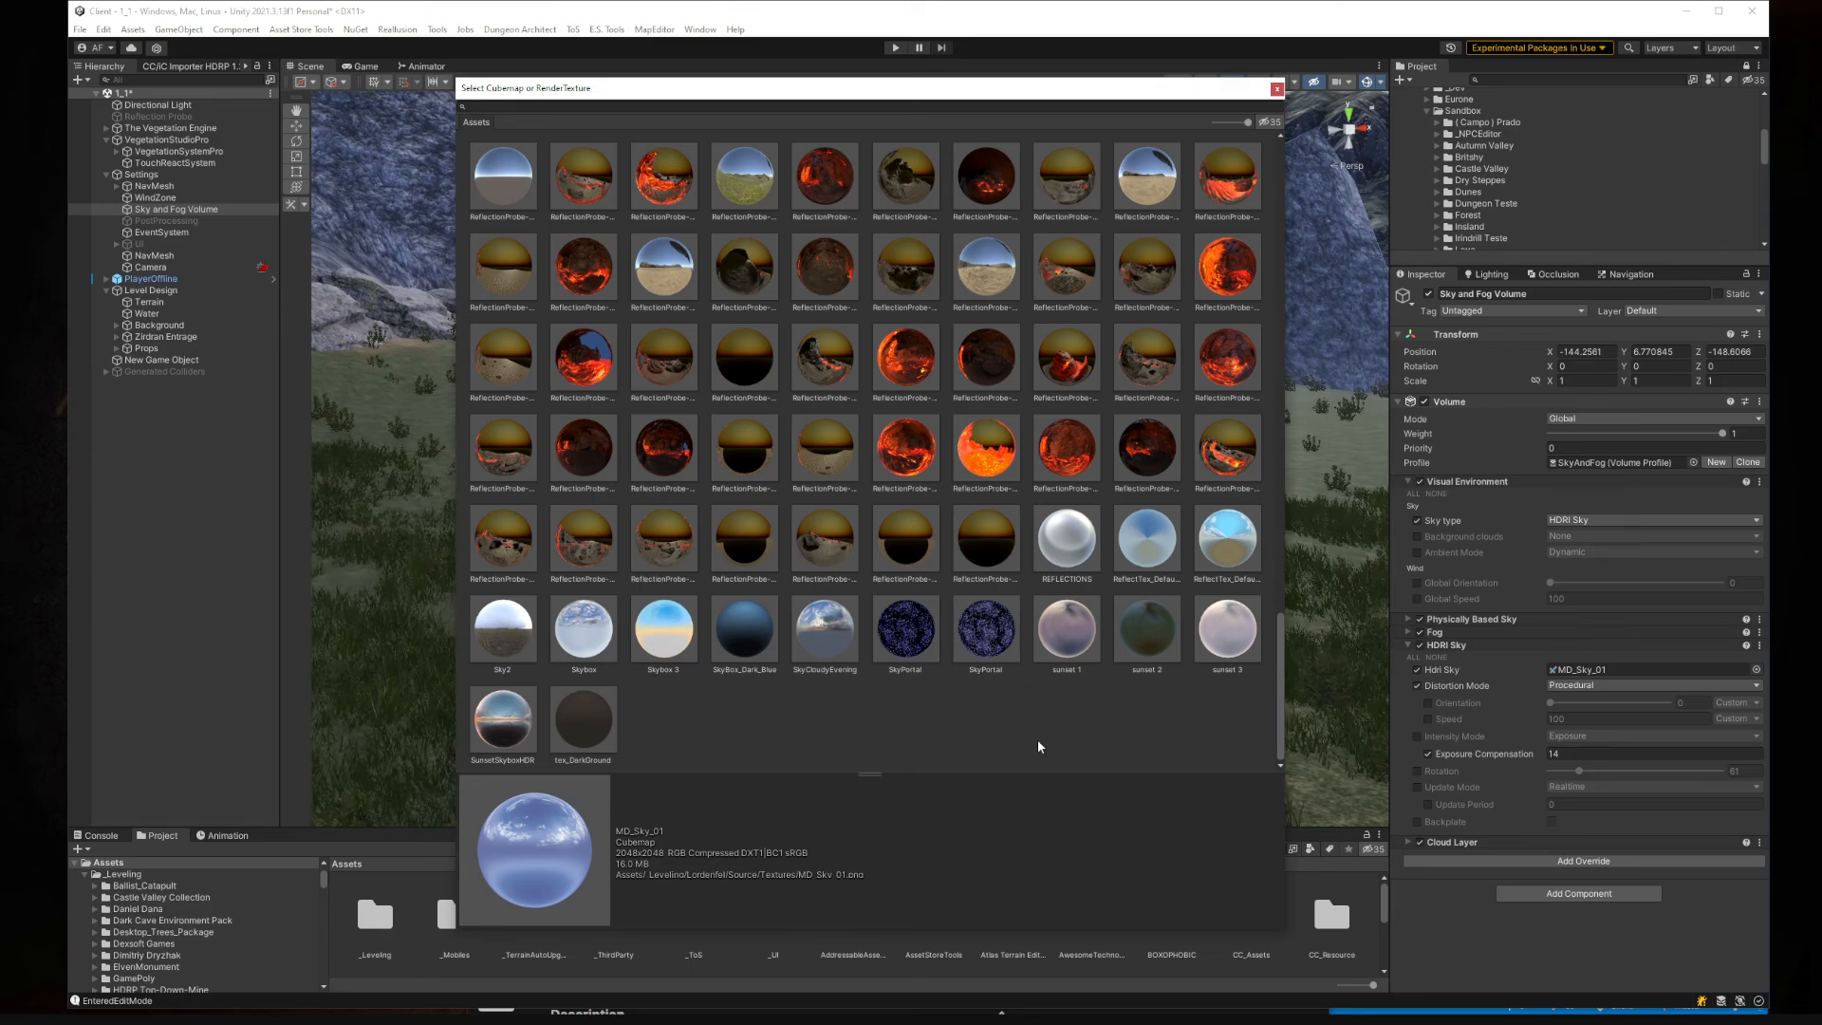
pyautogui.click(604, 627)
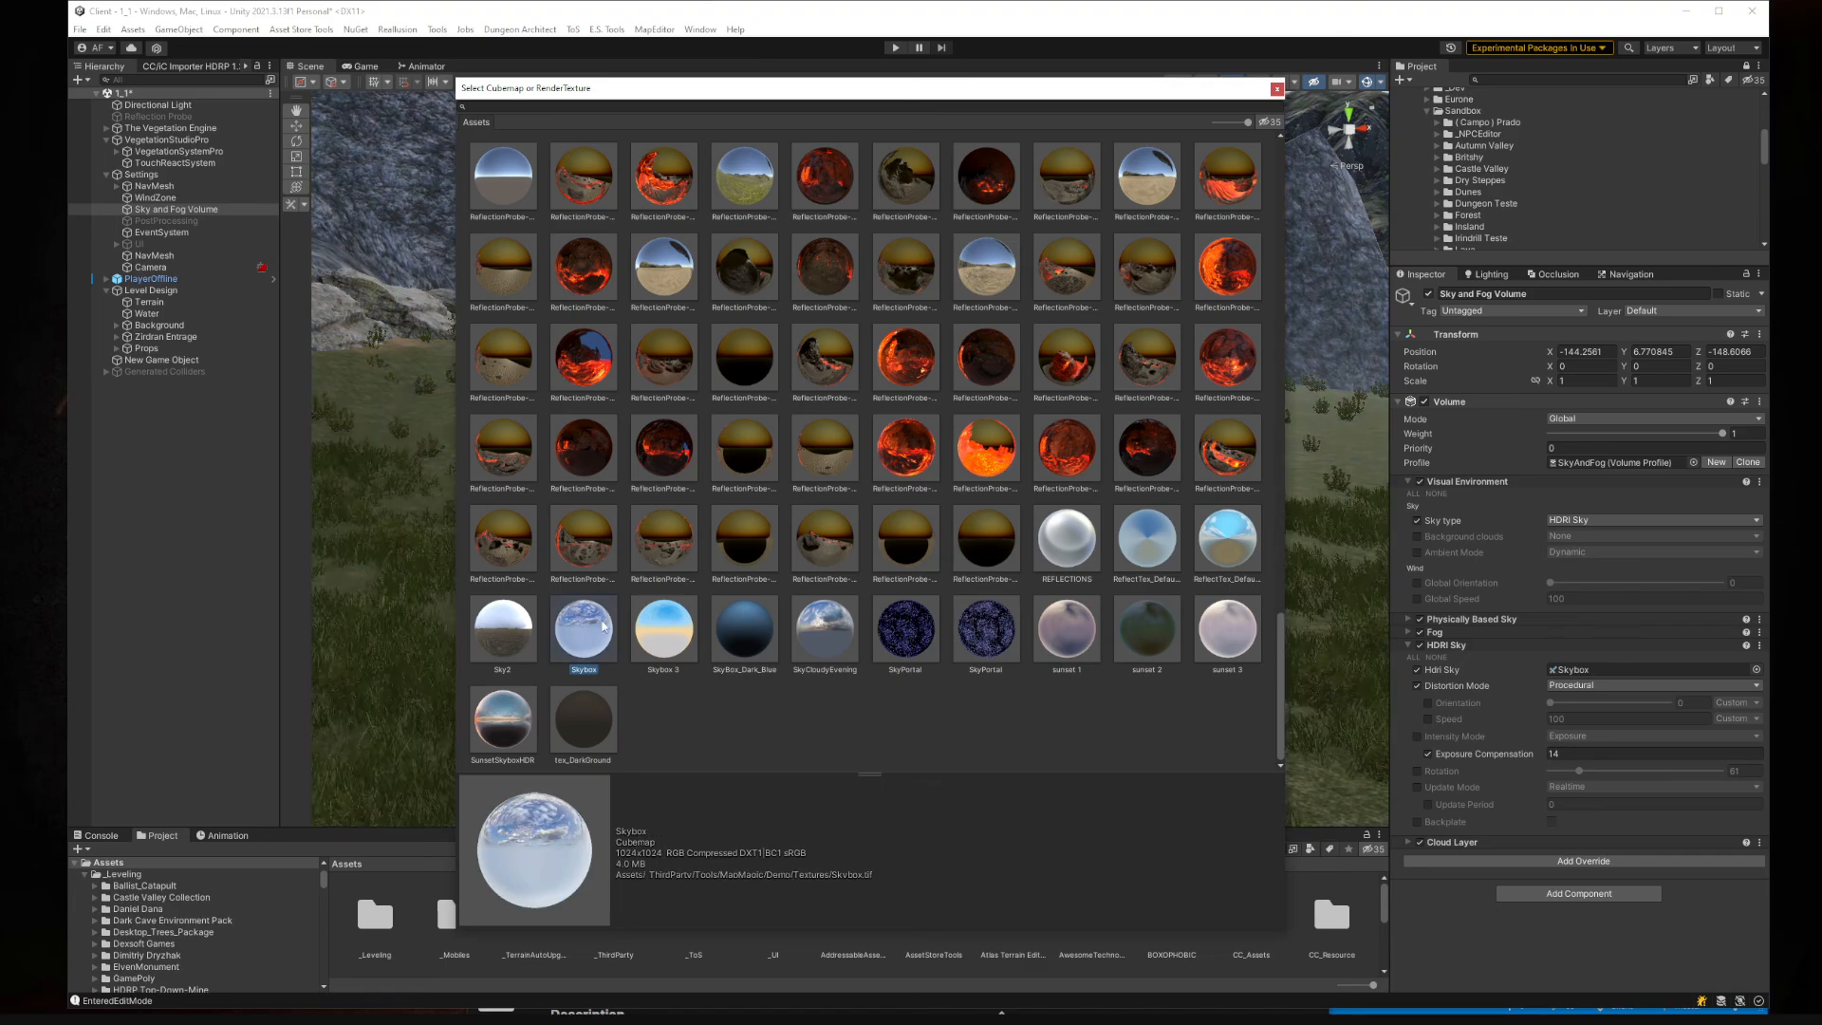
# Step: Try the DefaultHDRISky cubemap as the HDRI sky and view the meadow and mountains under it
pyautogui.scroll(15, 1079, 306)
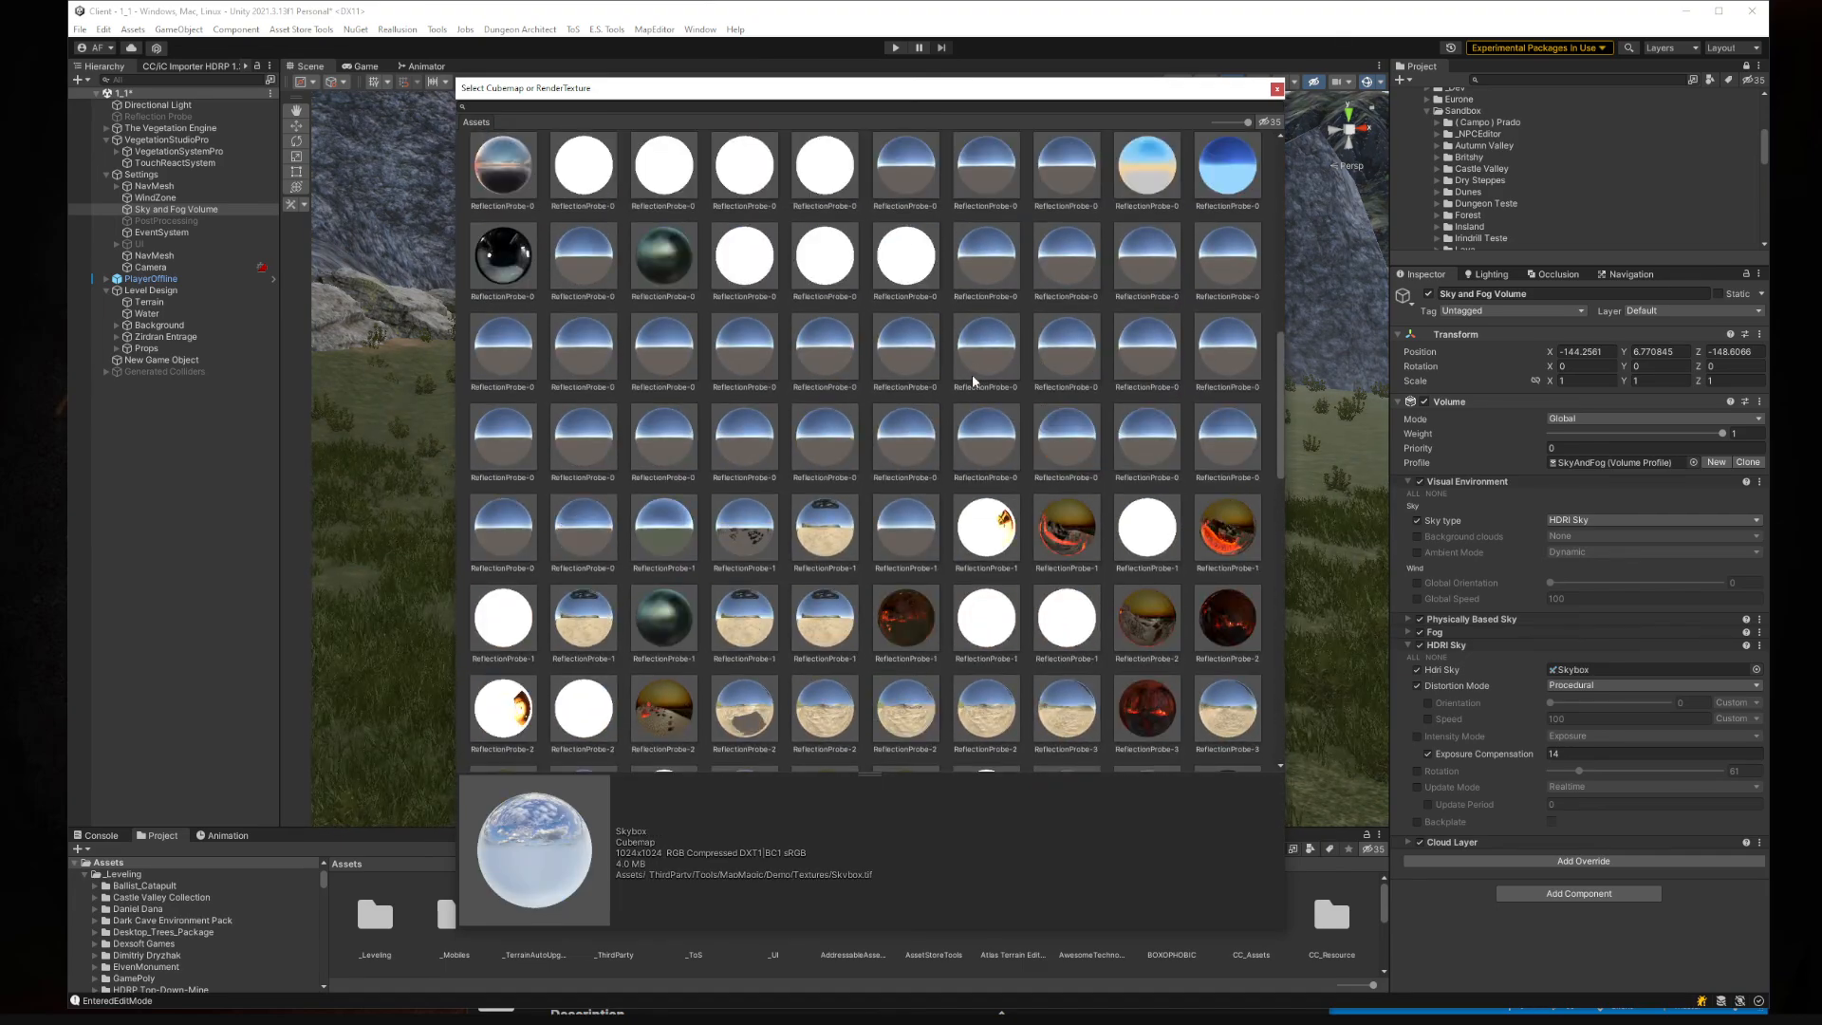
pyautogui.scroll(10, 698, 342)
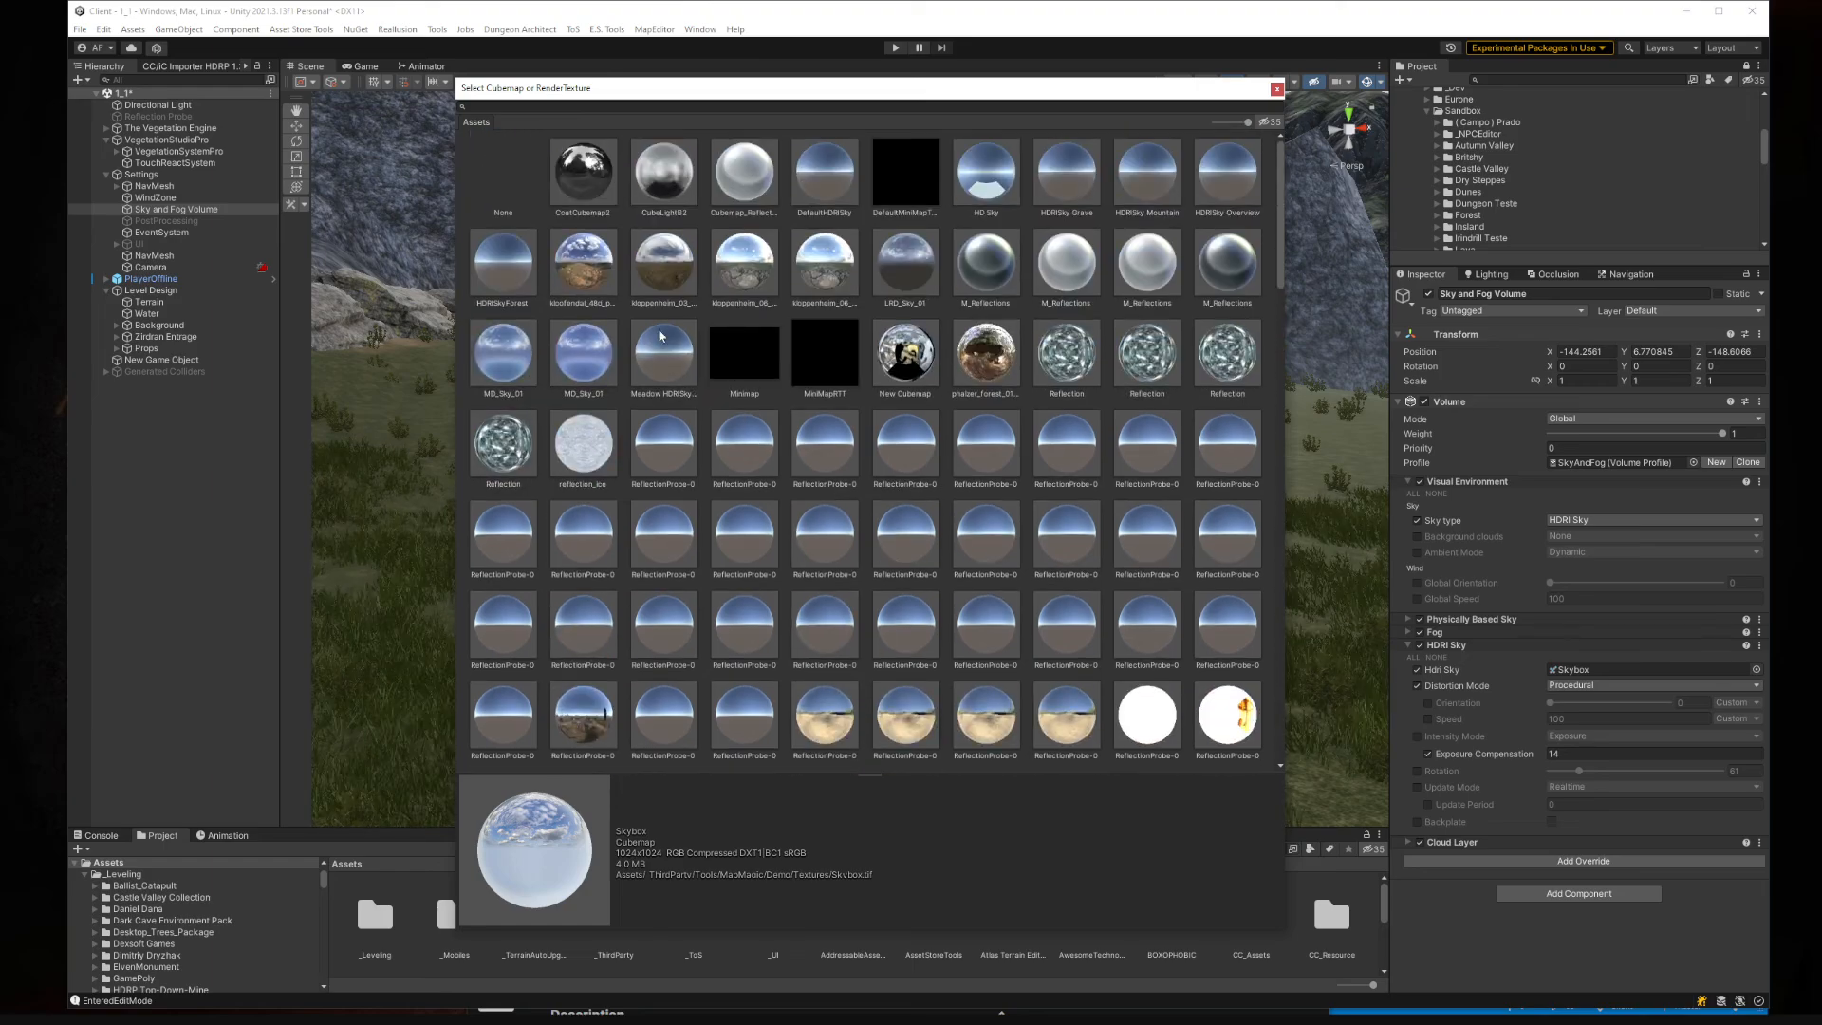
pyautogui.click(834, 178)
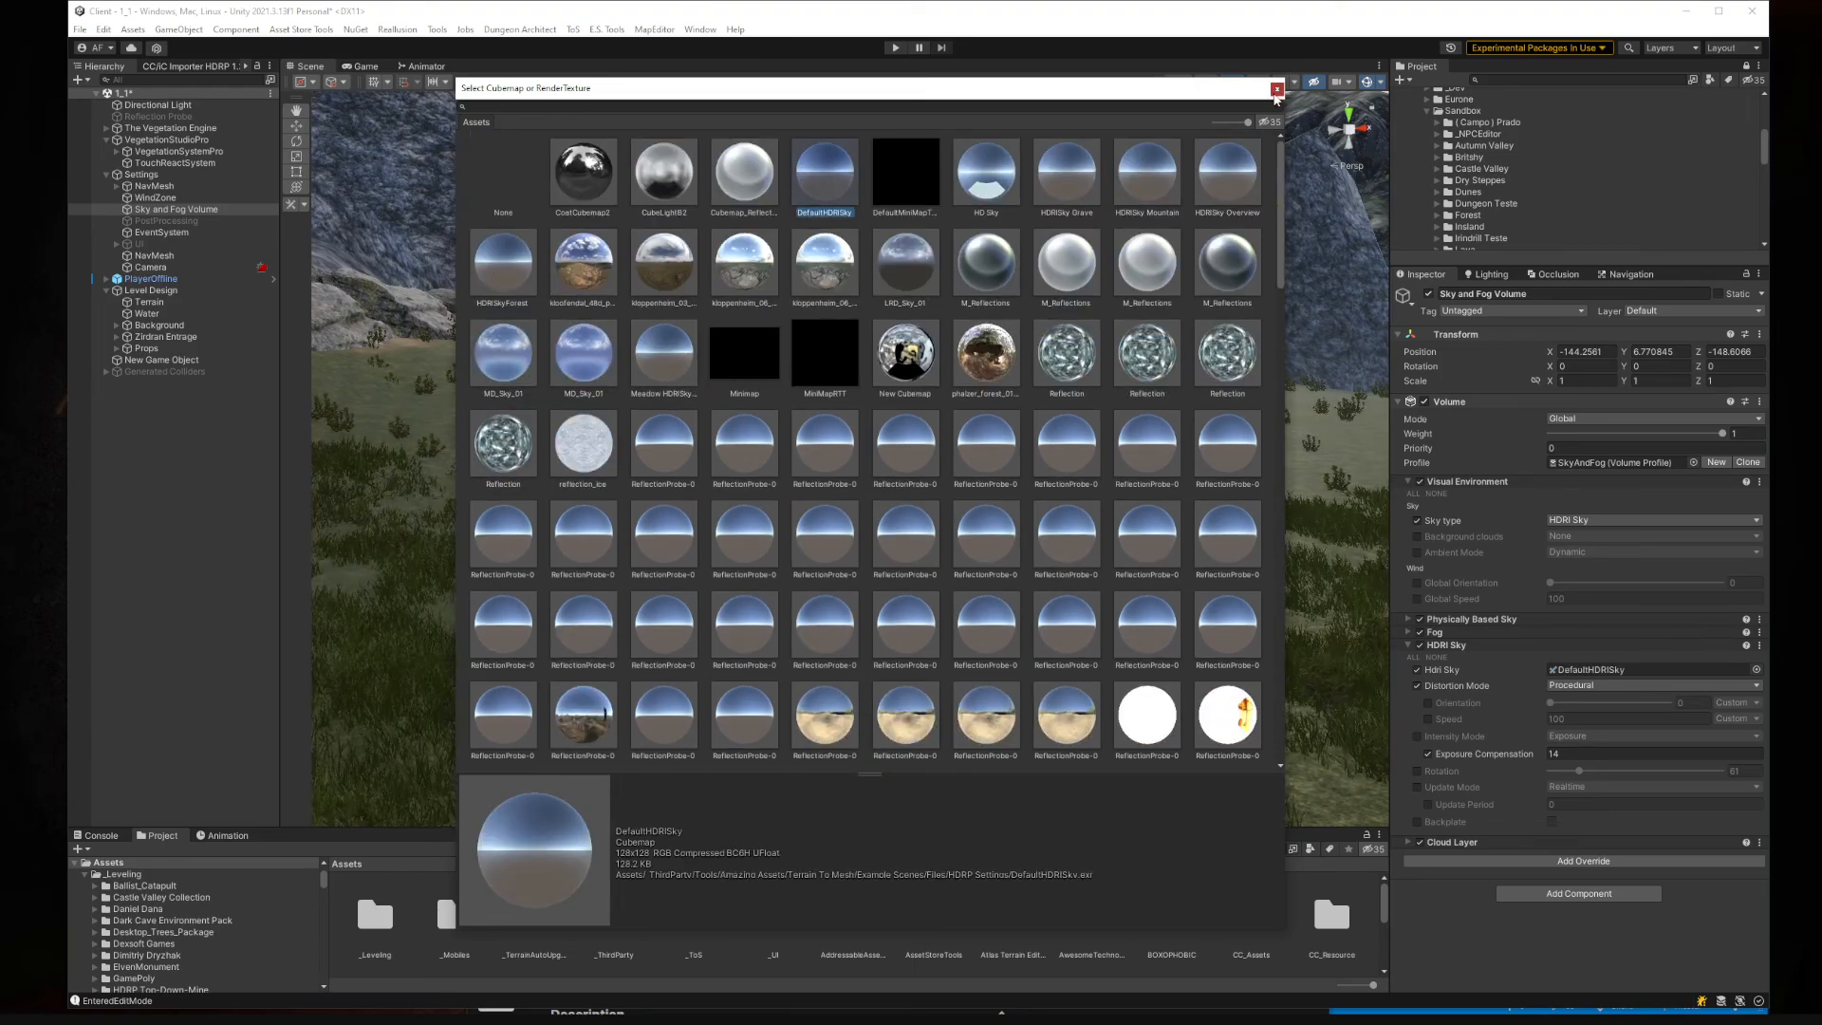
pyautogui.click(1277, 90)
pyautogui.moveTo(1044, 219); pyautogui.dragTo(868, 372, button='right')
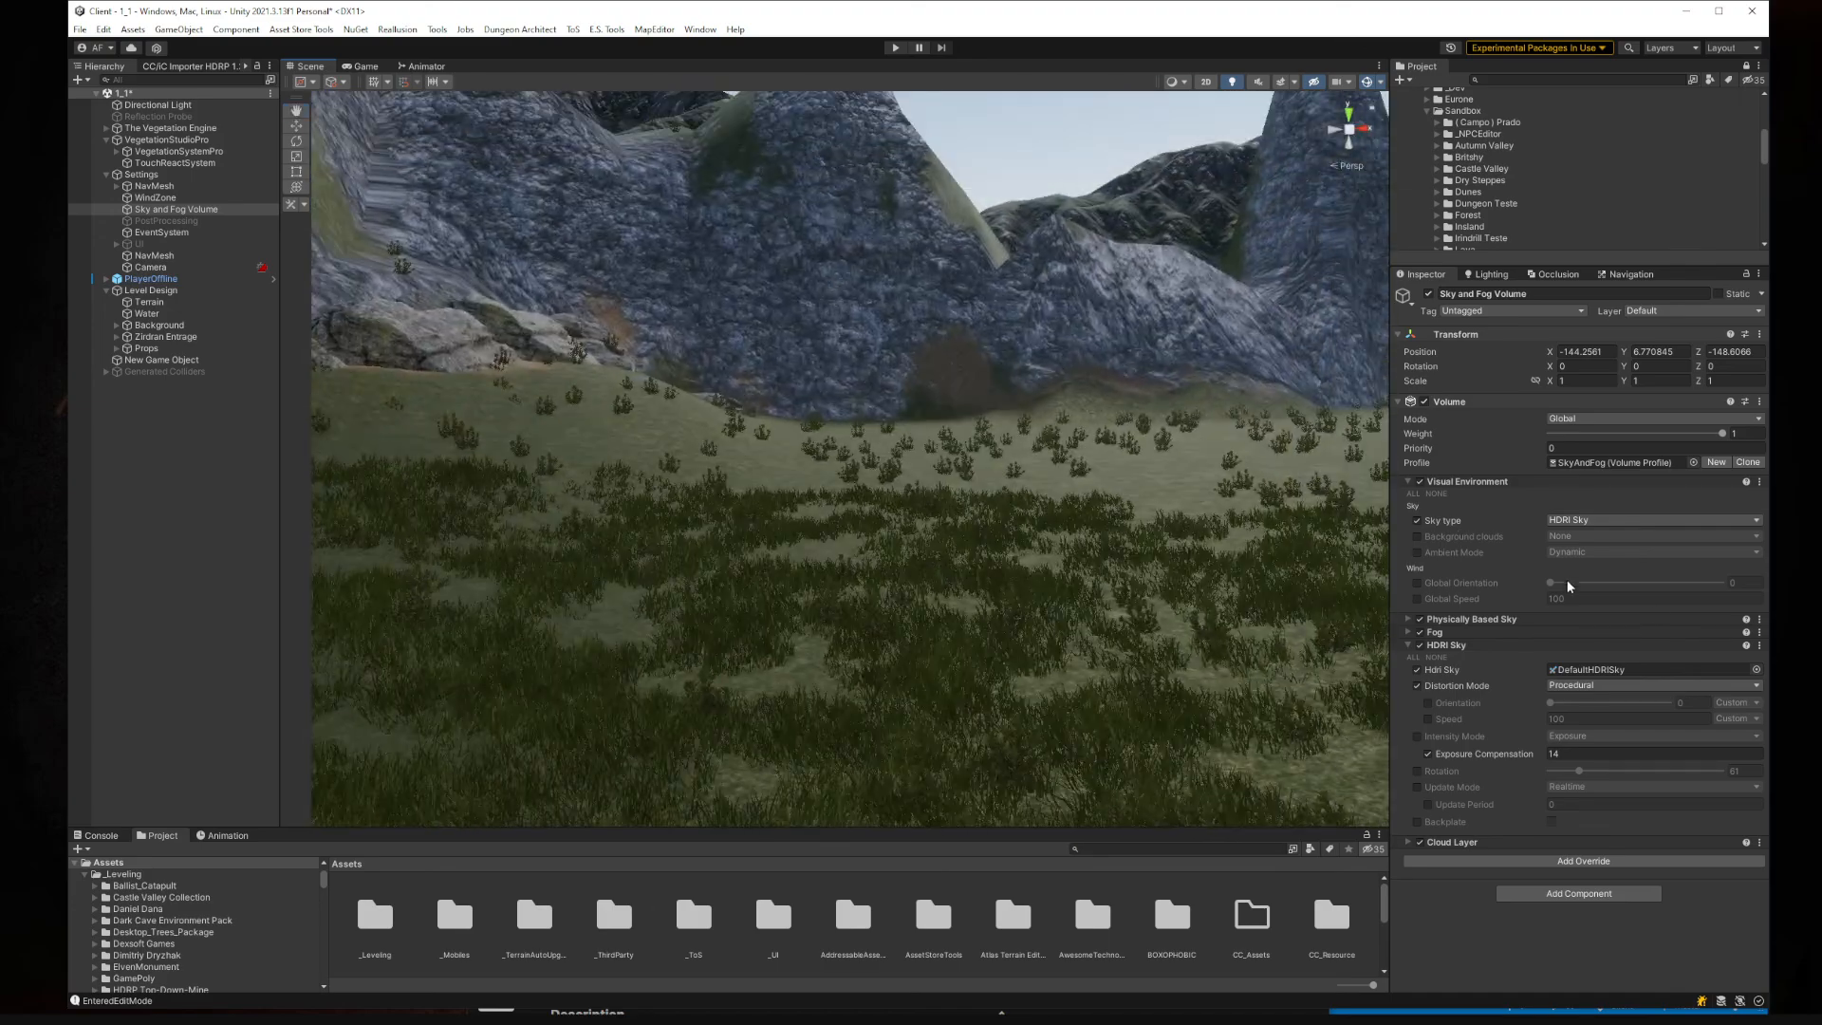
# Step: Assign the first of the two MD_Sky_01 cubemaps as the HDRI sky and check it over the mountains
pyautogui.click(1757, 669)
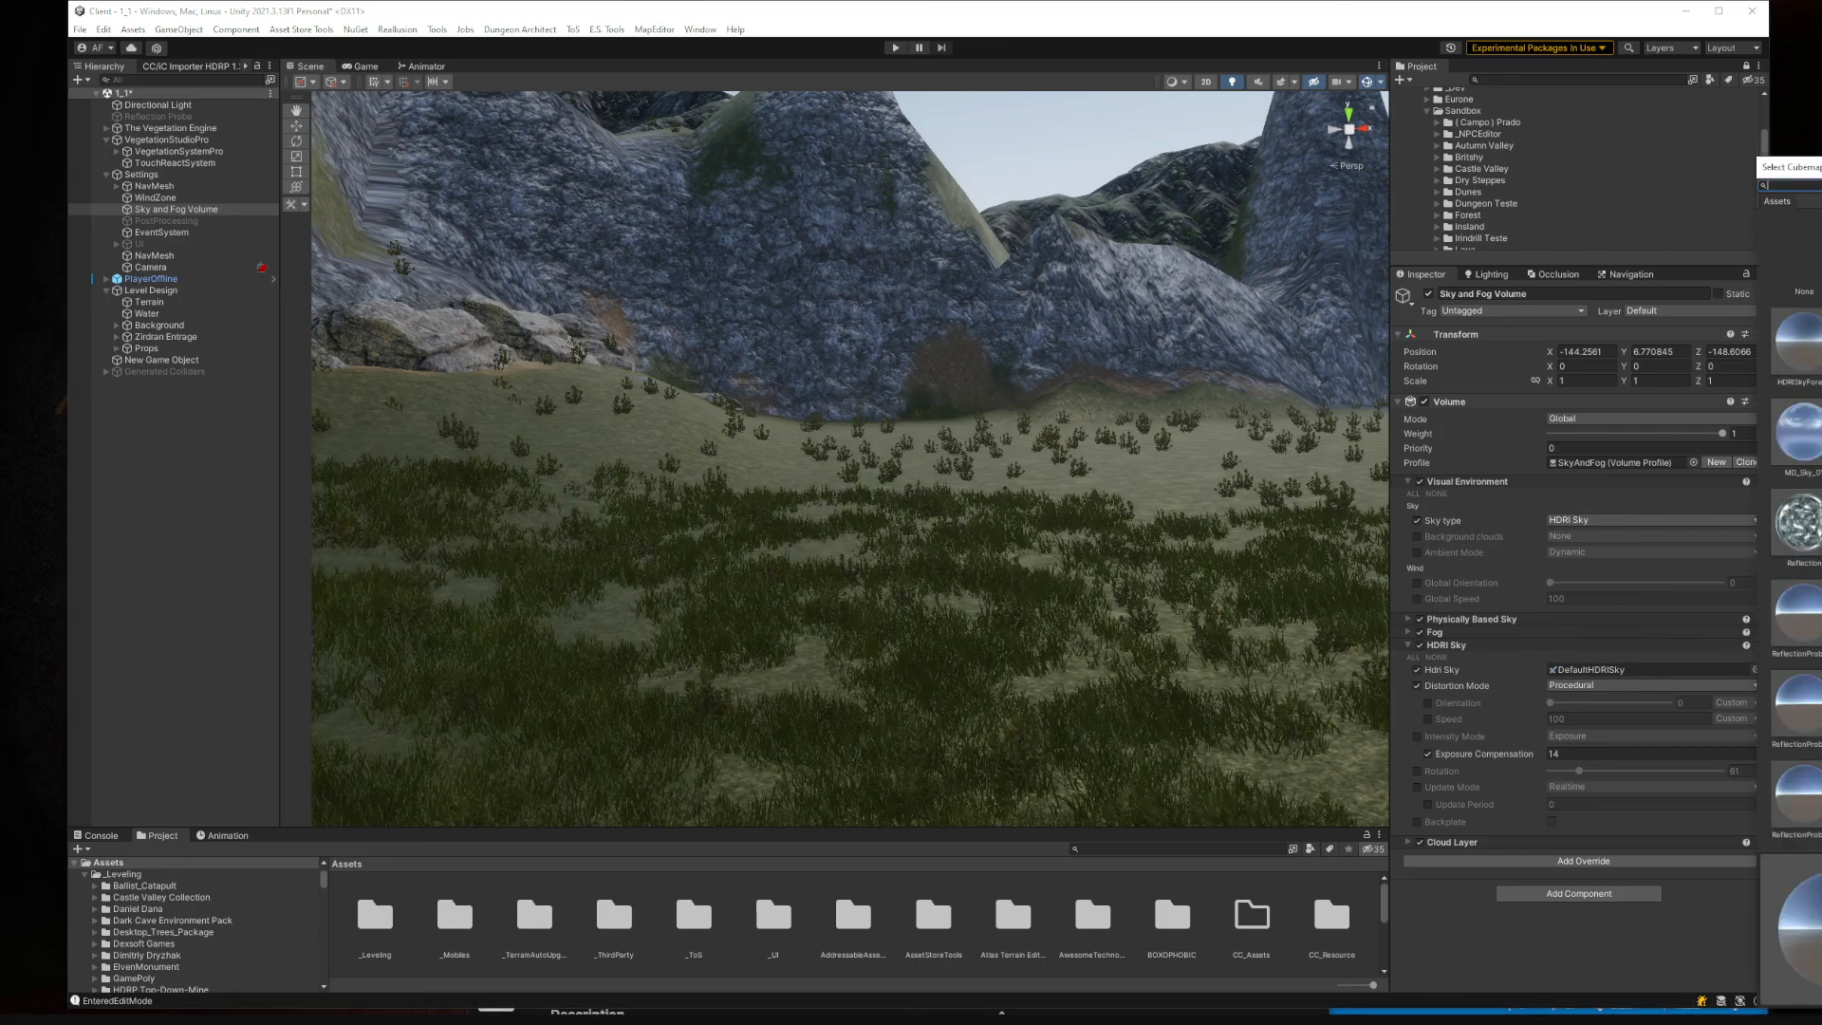
pyautogui.moveTo(1808, 140); pyautogui.dragTo(1677, 98)
pyautogui.click(902, 372)
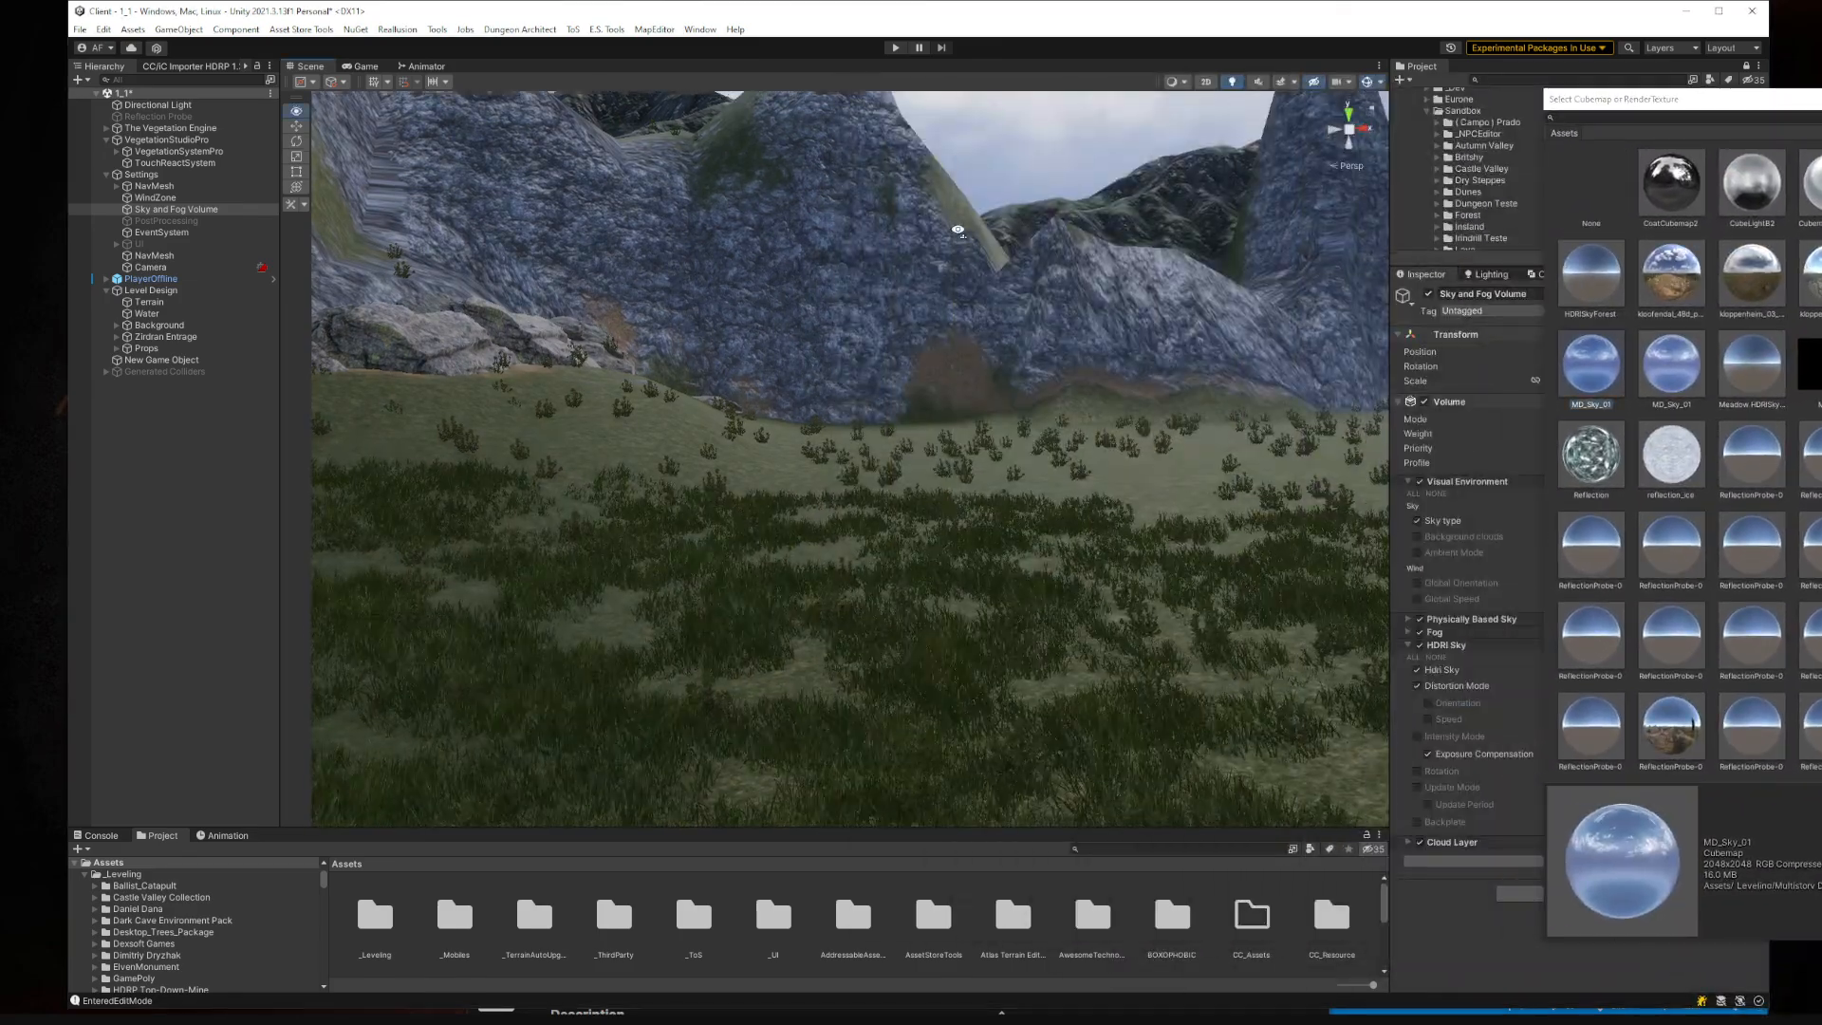
pyautogui.moveTo(960, 232); pyautogui.dragTo(986, 349, button='right')
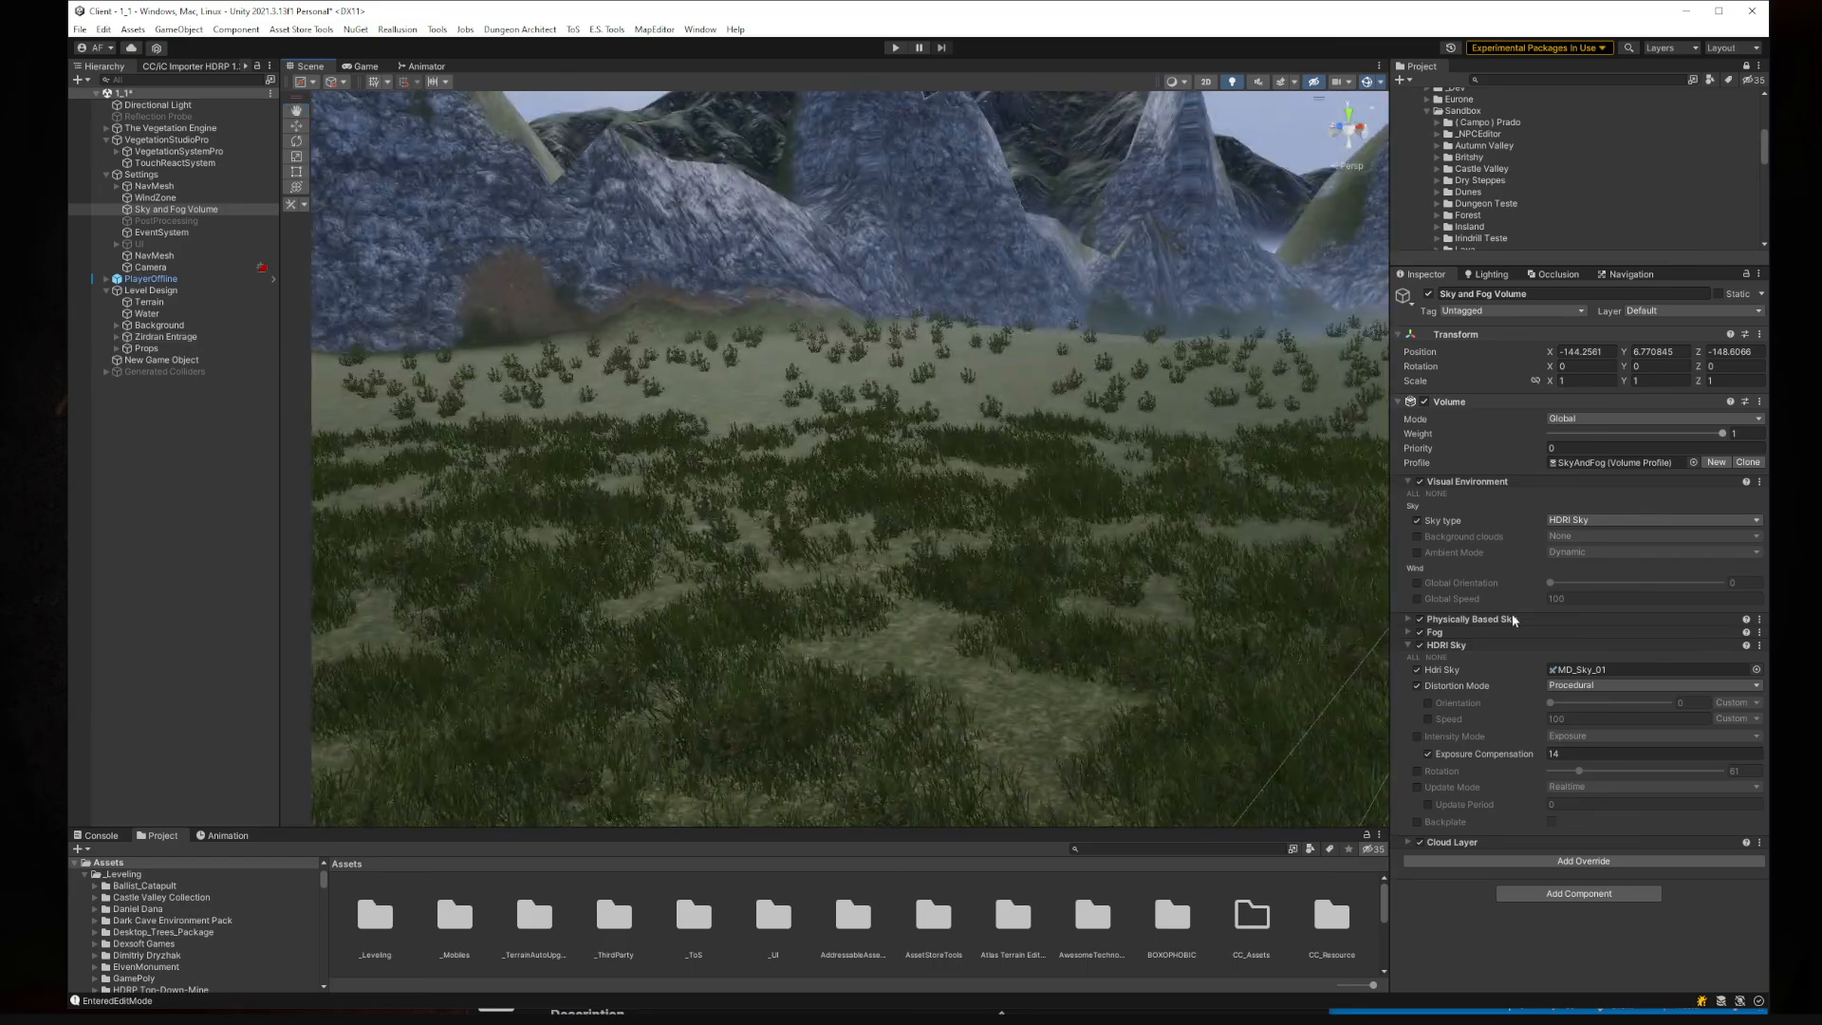
# Step: Browse the other cubemaps available for the HDRI sky, keep the assigned one, and look around the meadow
pyautogui.click(1756, 669)
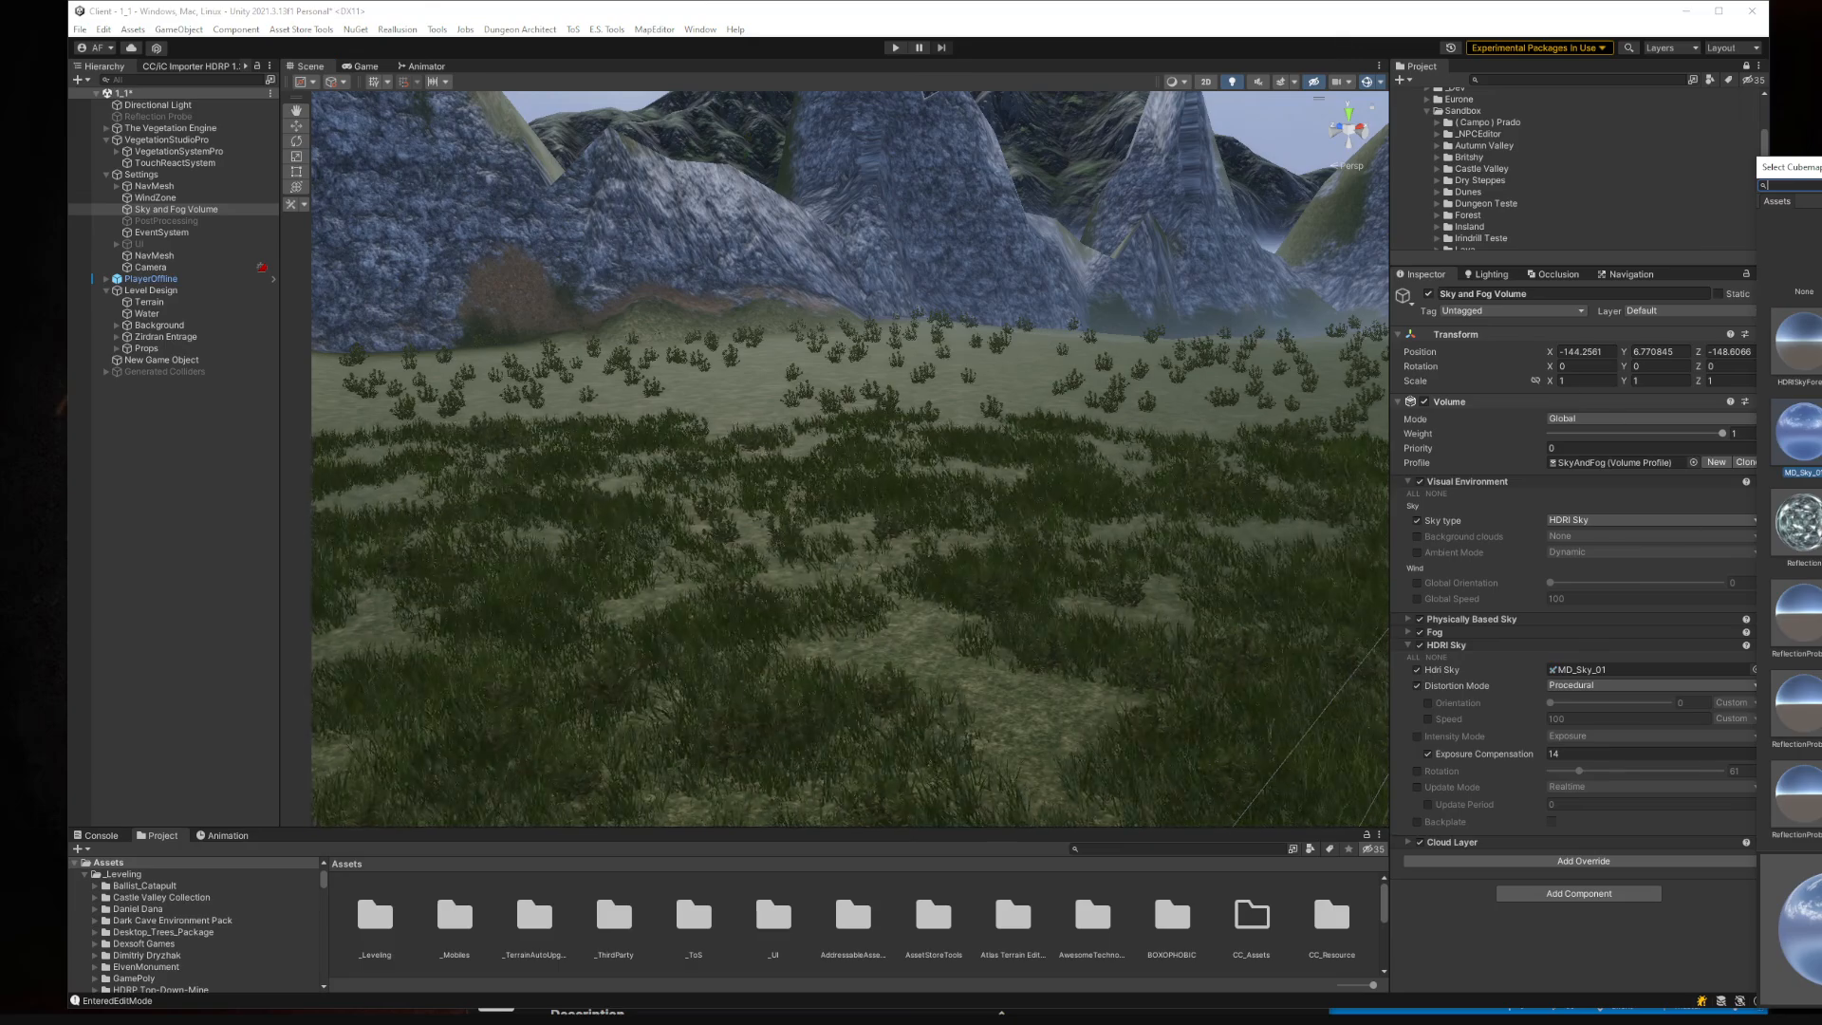
pyautogui.scroll(-6, 1797, 569)
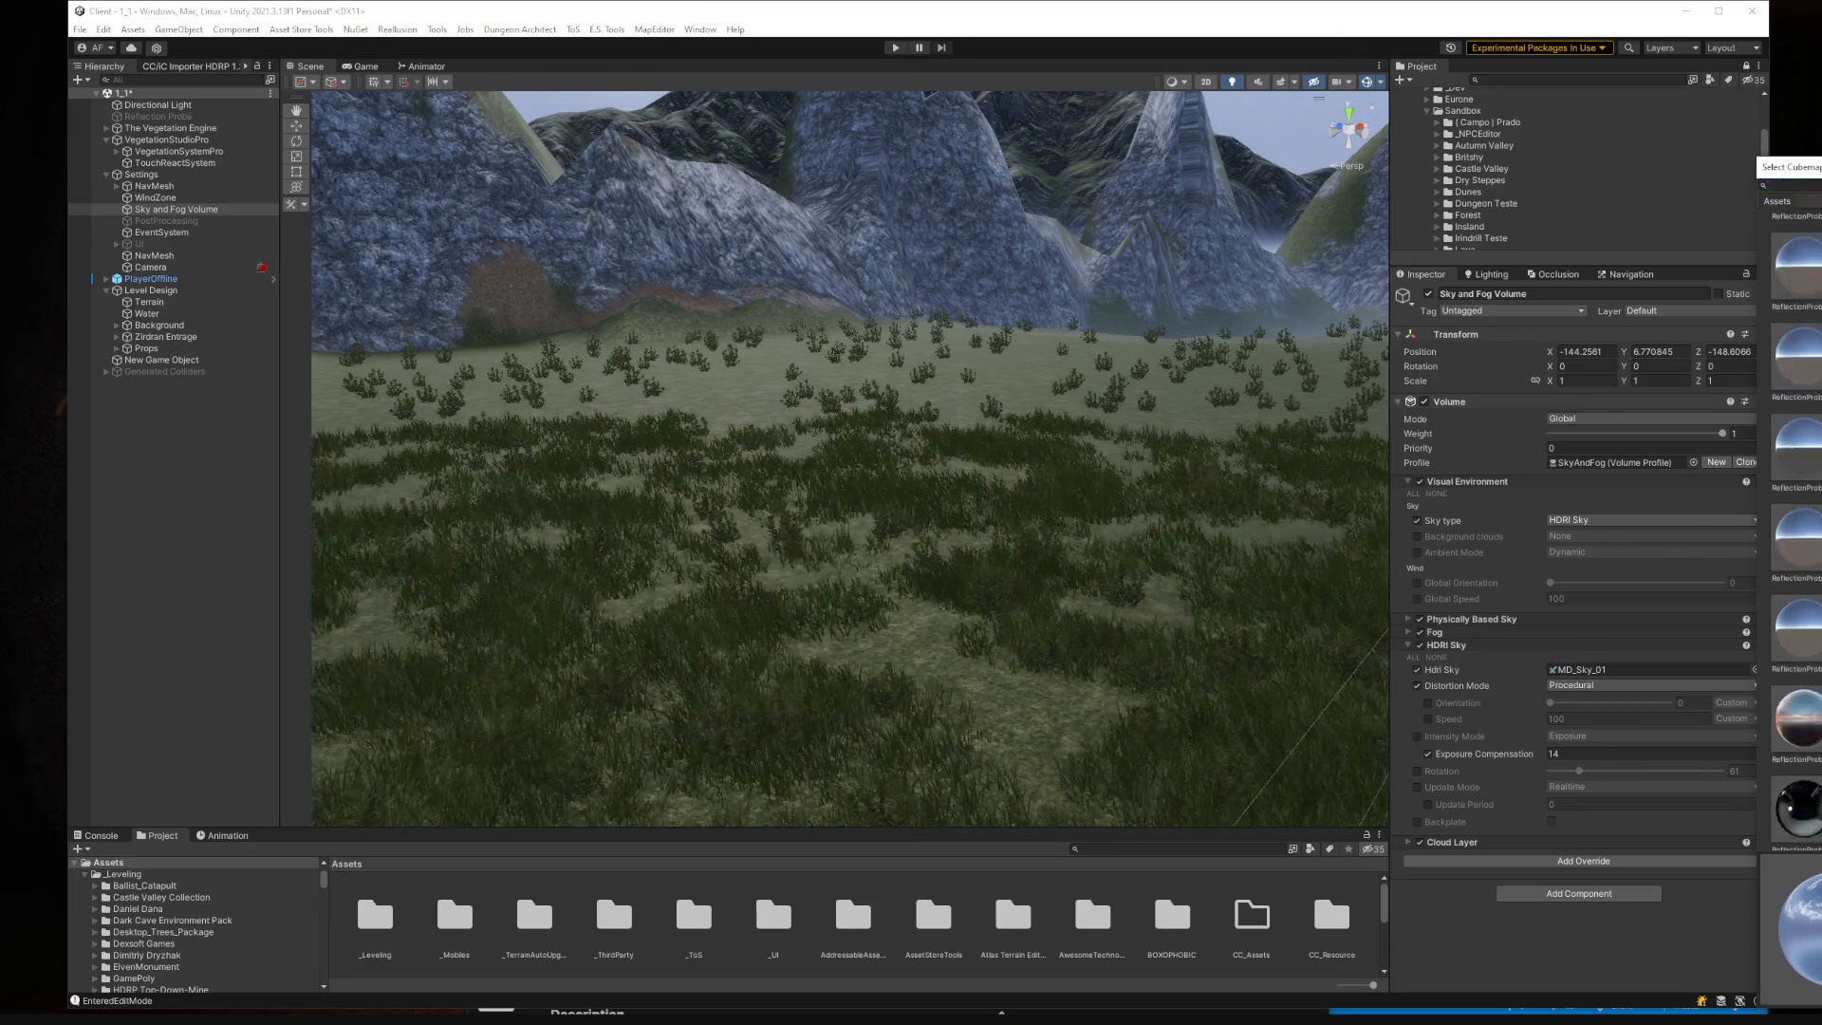
pyautogui.scroll(-6, 1797, 530)
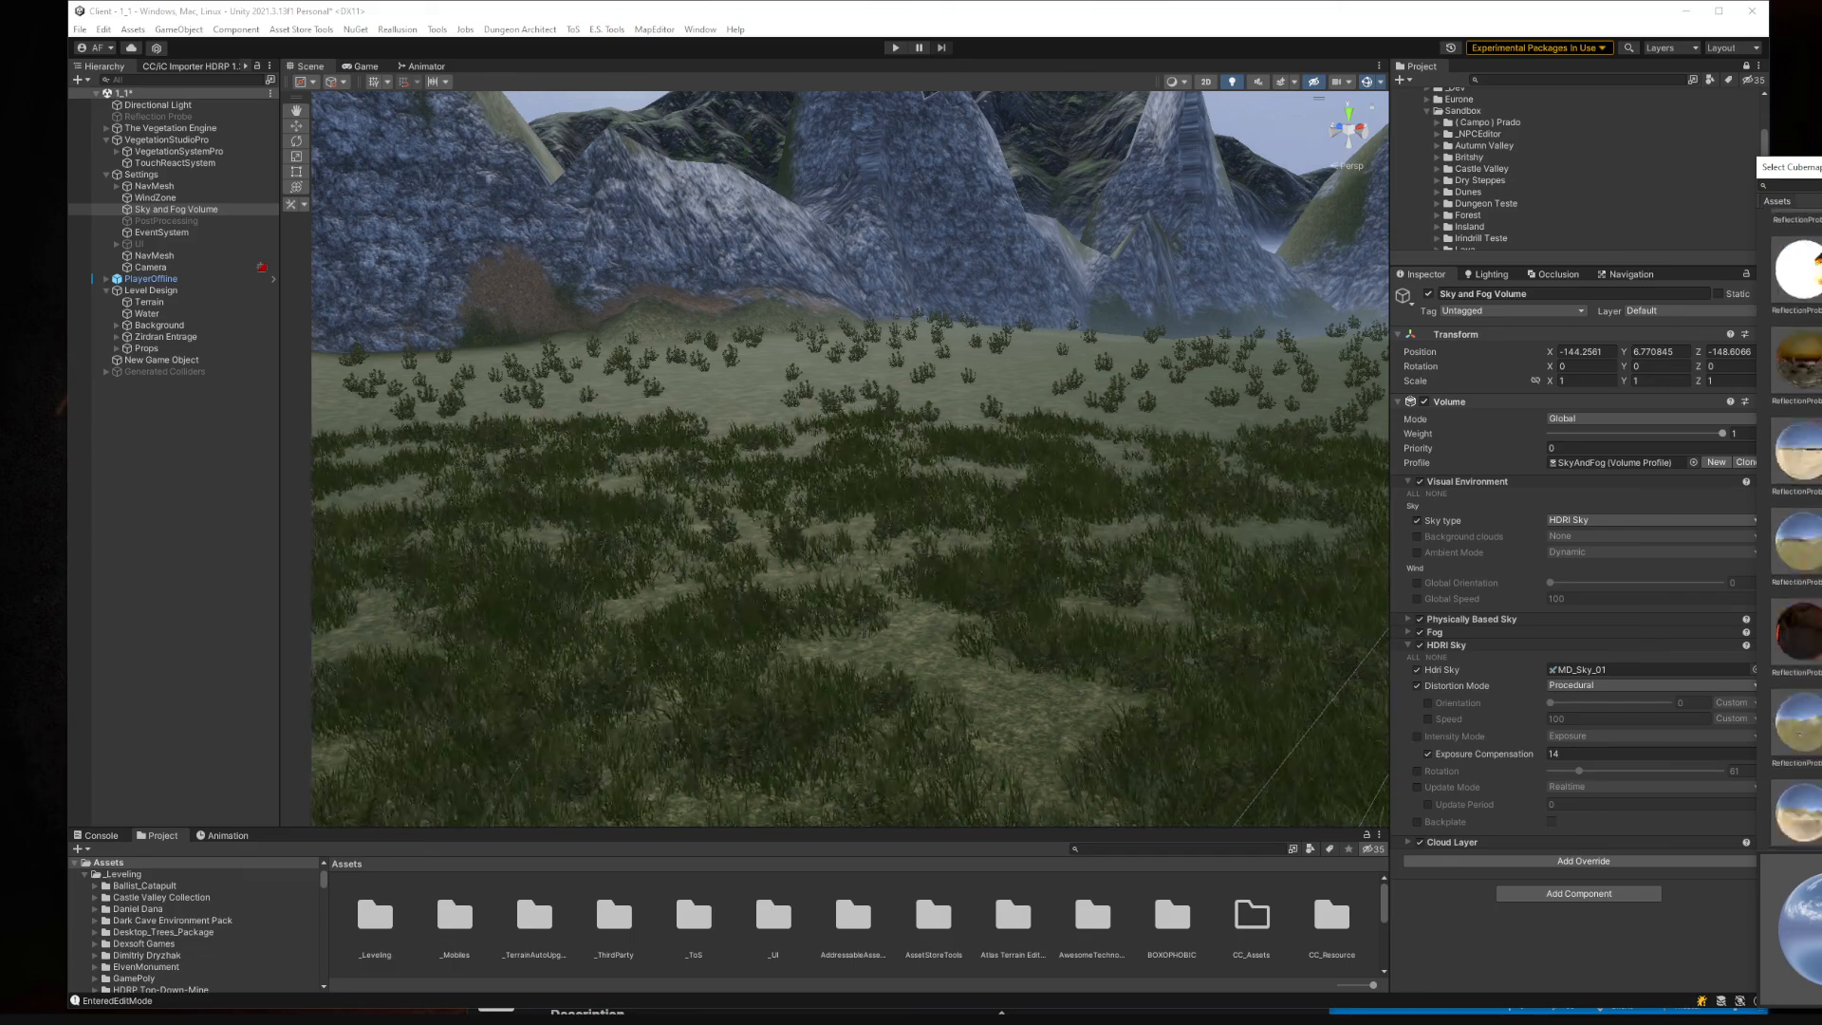
pyautogui.scroll(-3, 1796, 569)
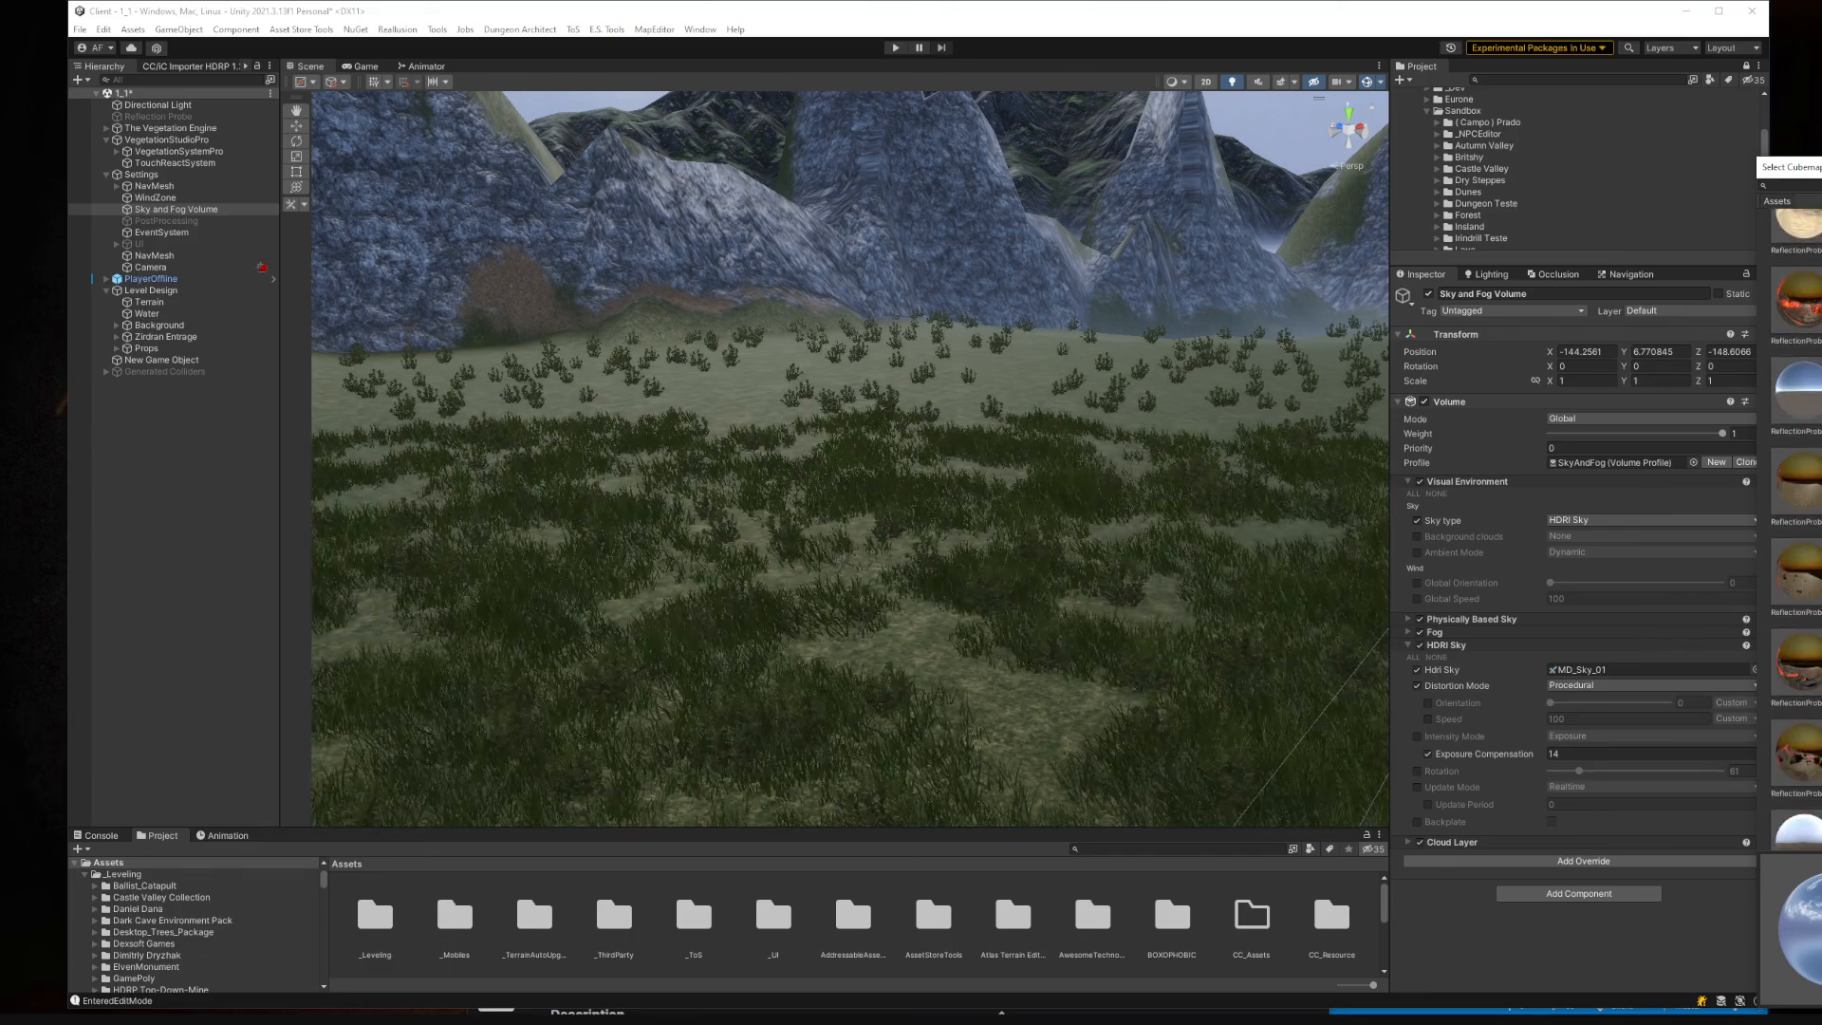
pyautogui.moveTo(1082, 541); pyautogui.dragTo(1092, 474, button='right')
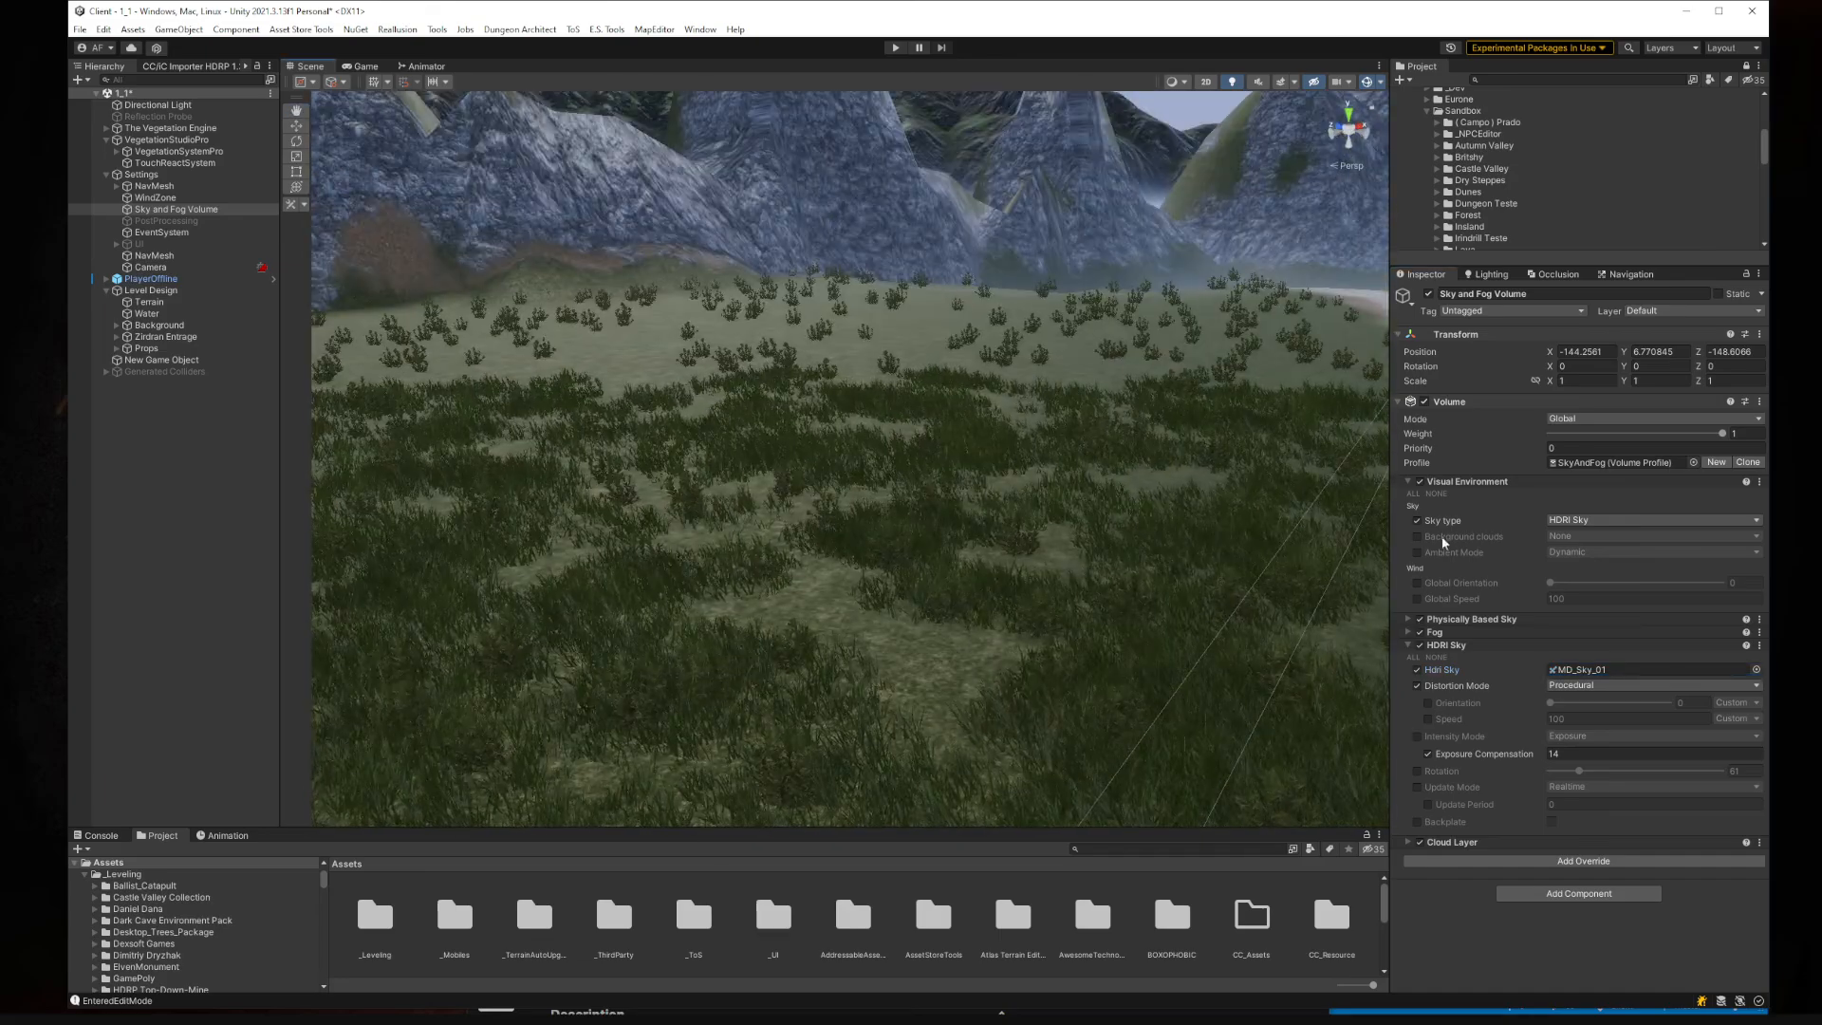
# Step: Collapse the Visual Environment override and review the Fog override's settings
pyautogui.click(1409, 482)
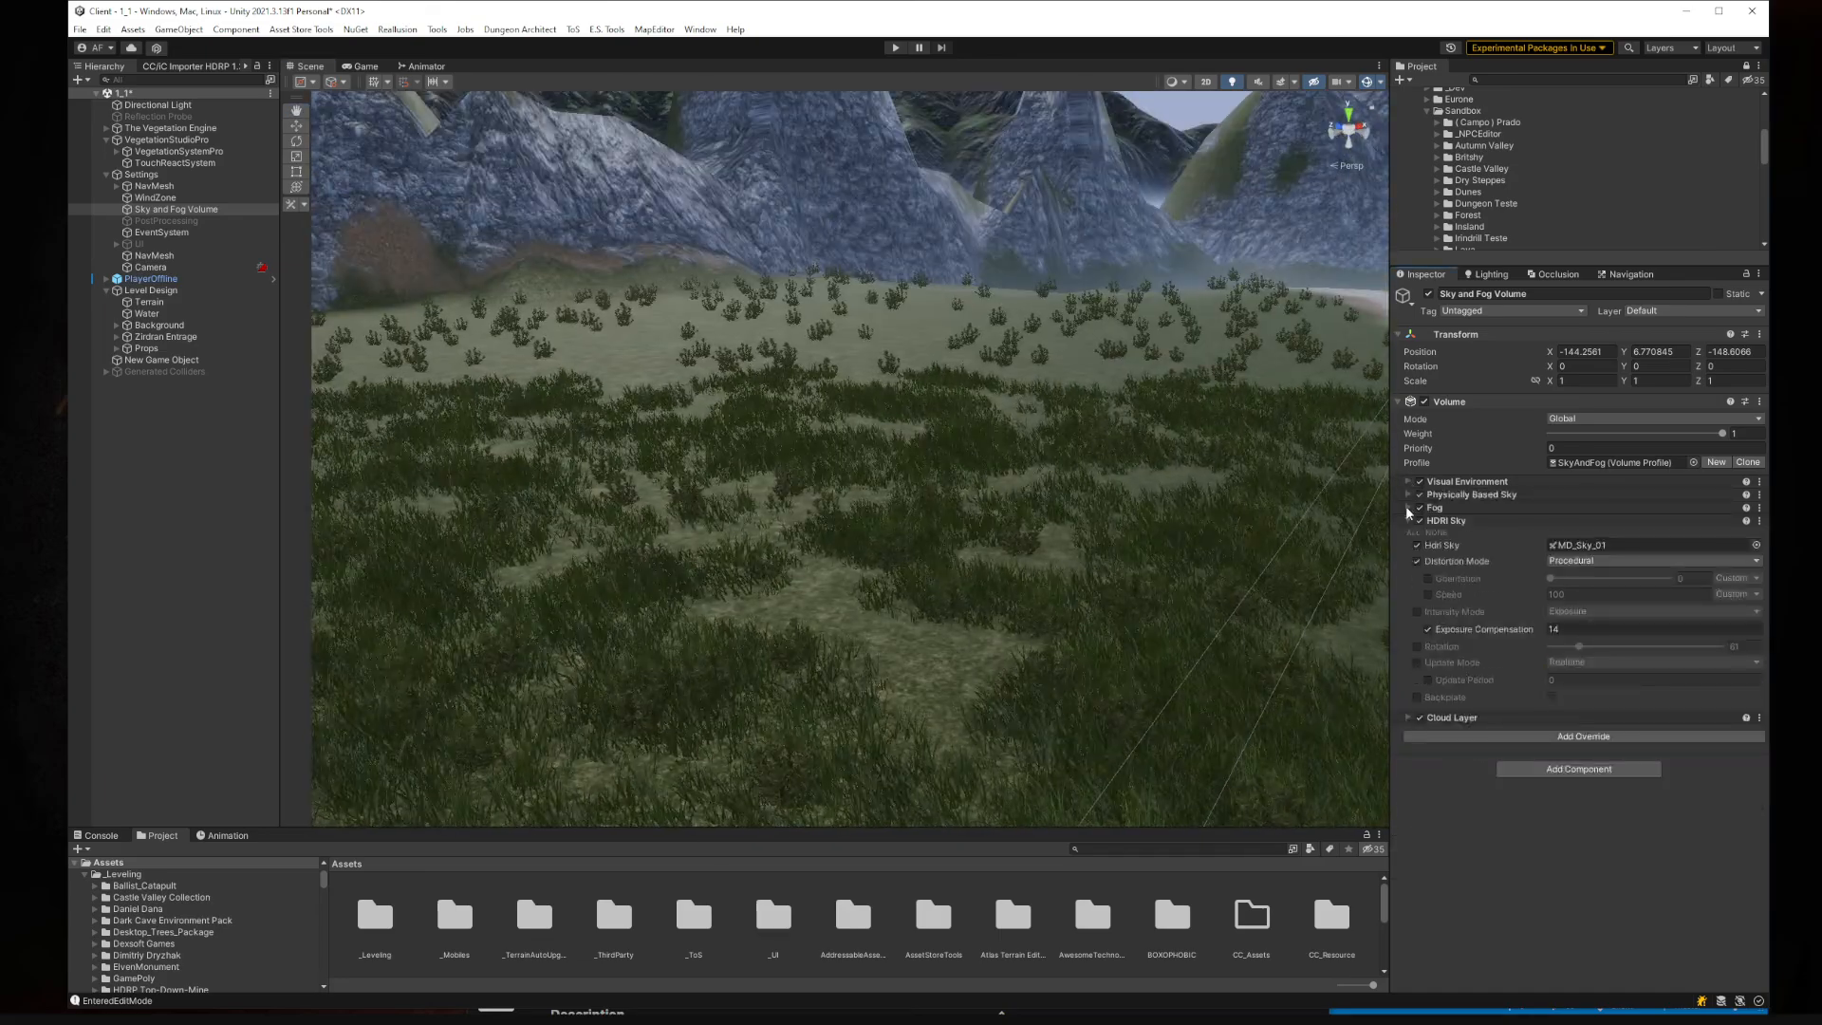
pyautogui.click(1408, 509)
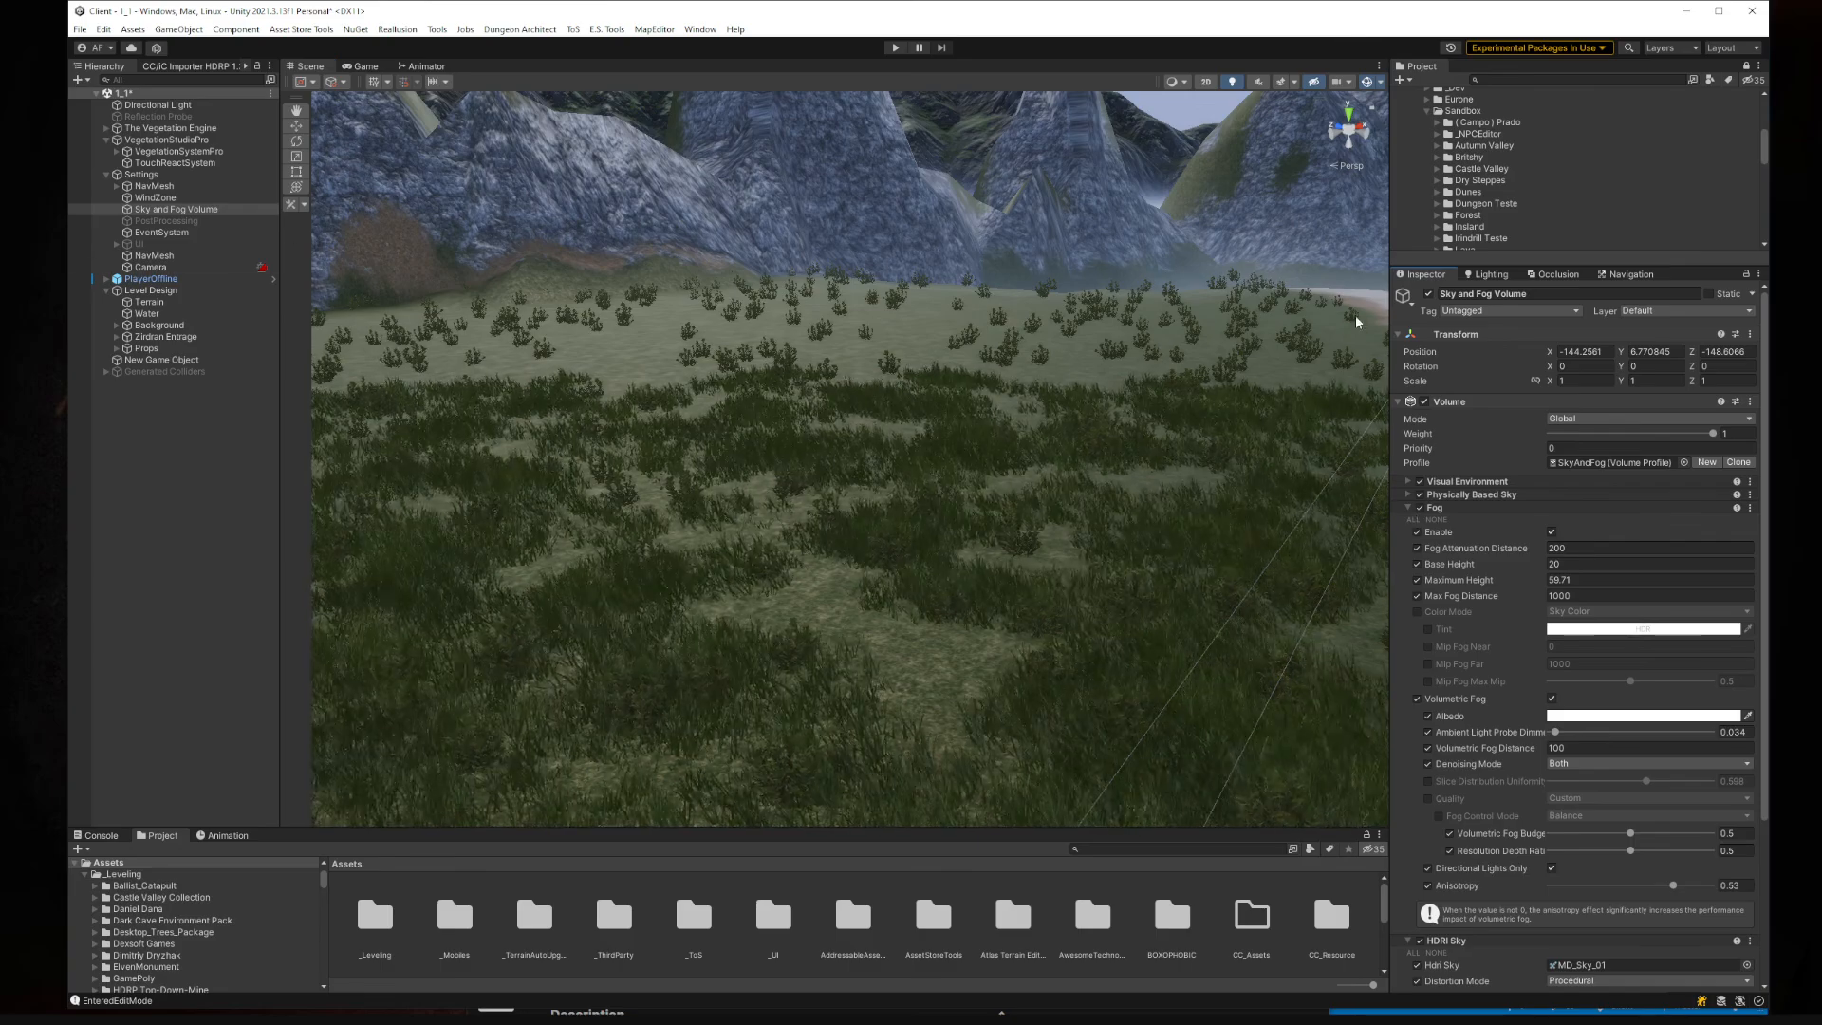
pyautogui.rightClick(162, 414)
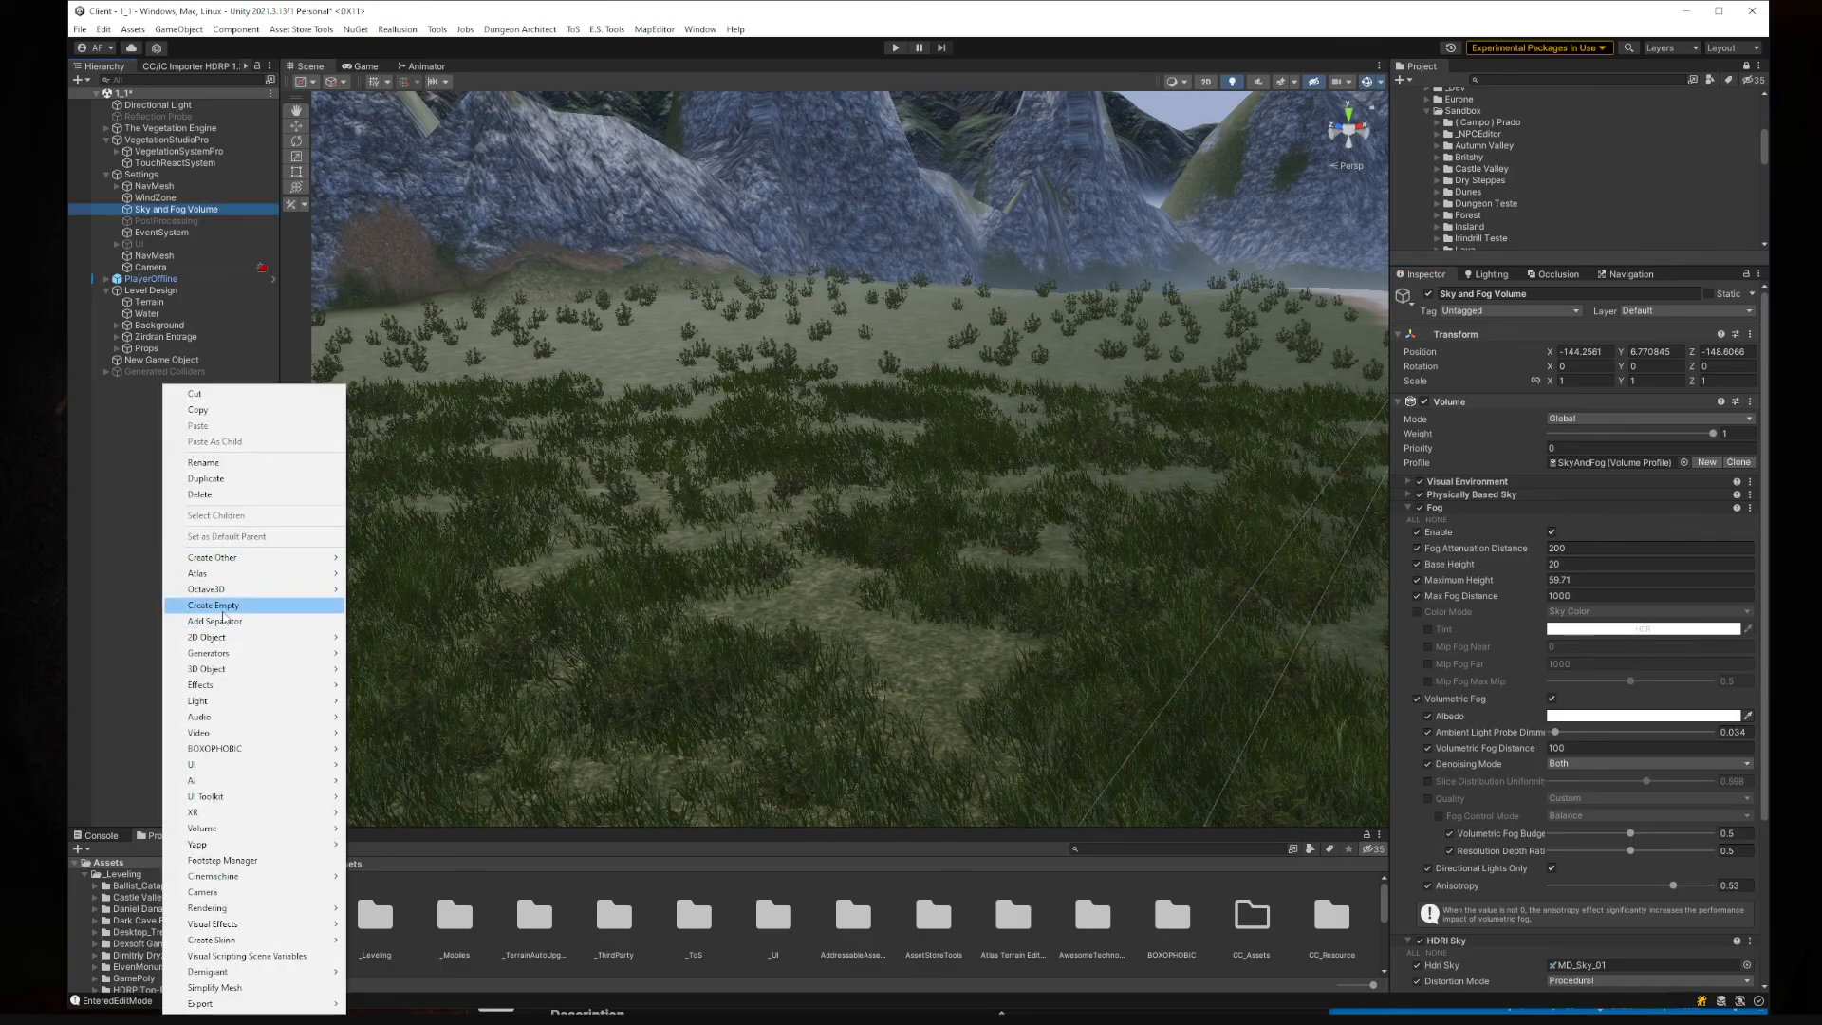
pyautogui.click(125, 497)
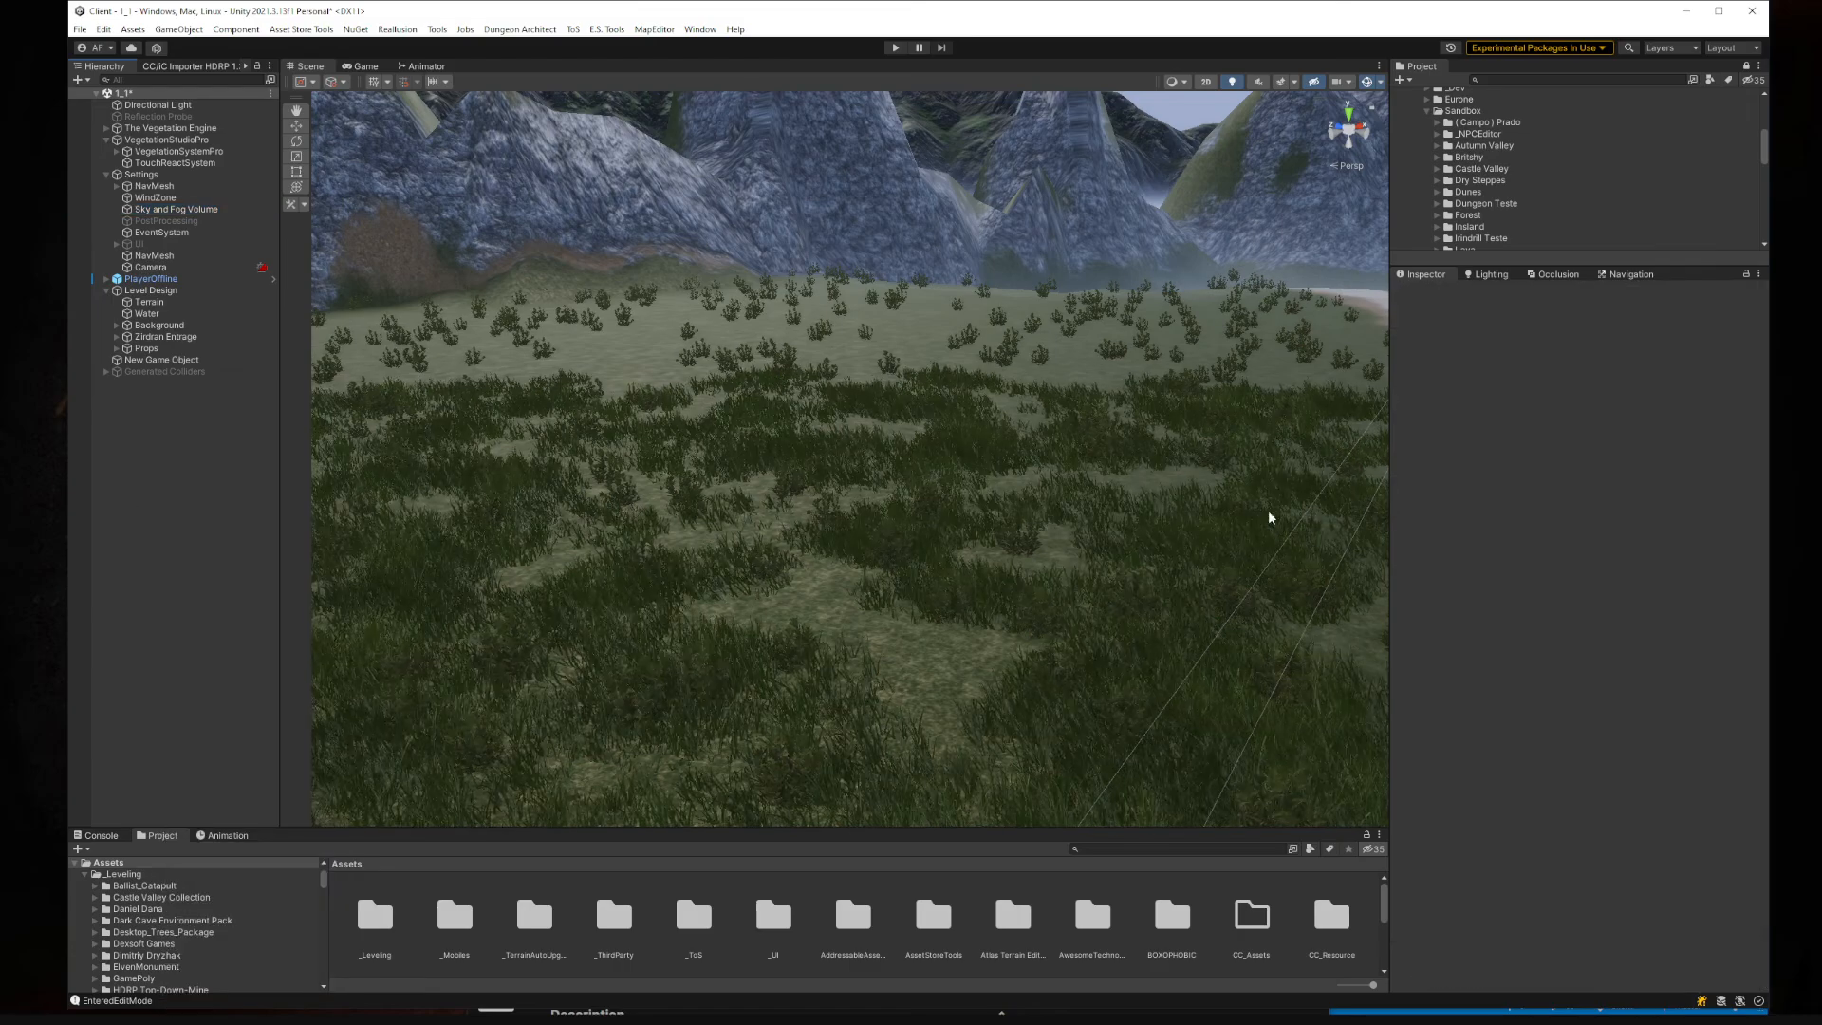
# Step: Collapse the Sky and Fog Volume's Fog and HDRI Sky overrides and disable its Cloud Layer override
pyautogui.click(157, 211)
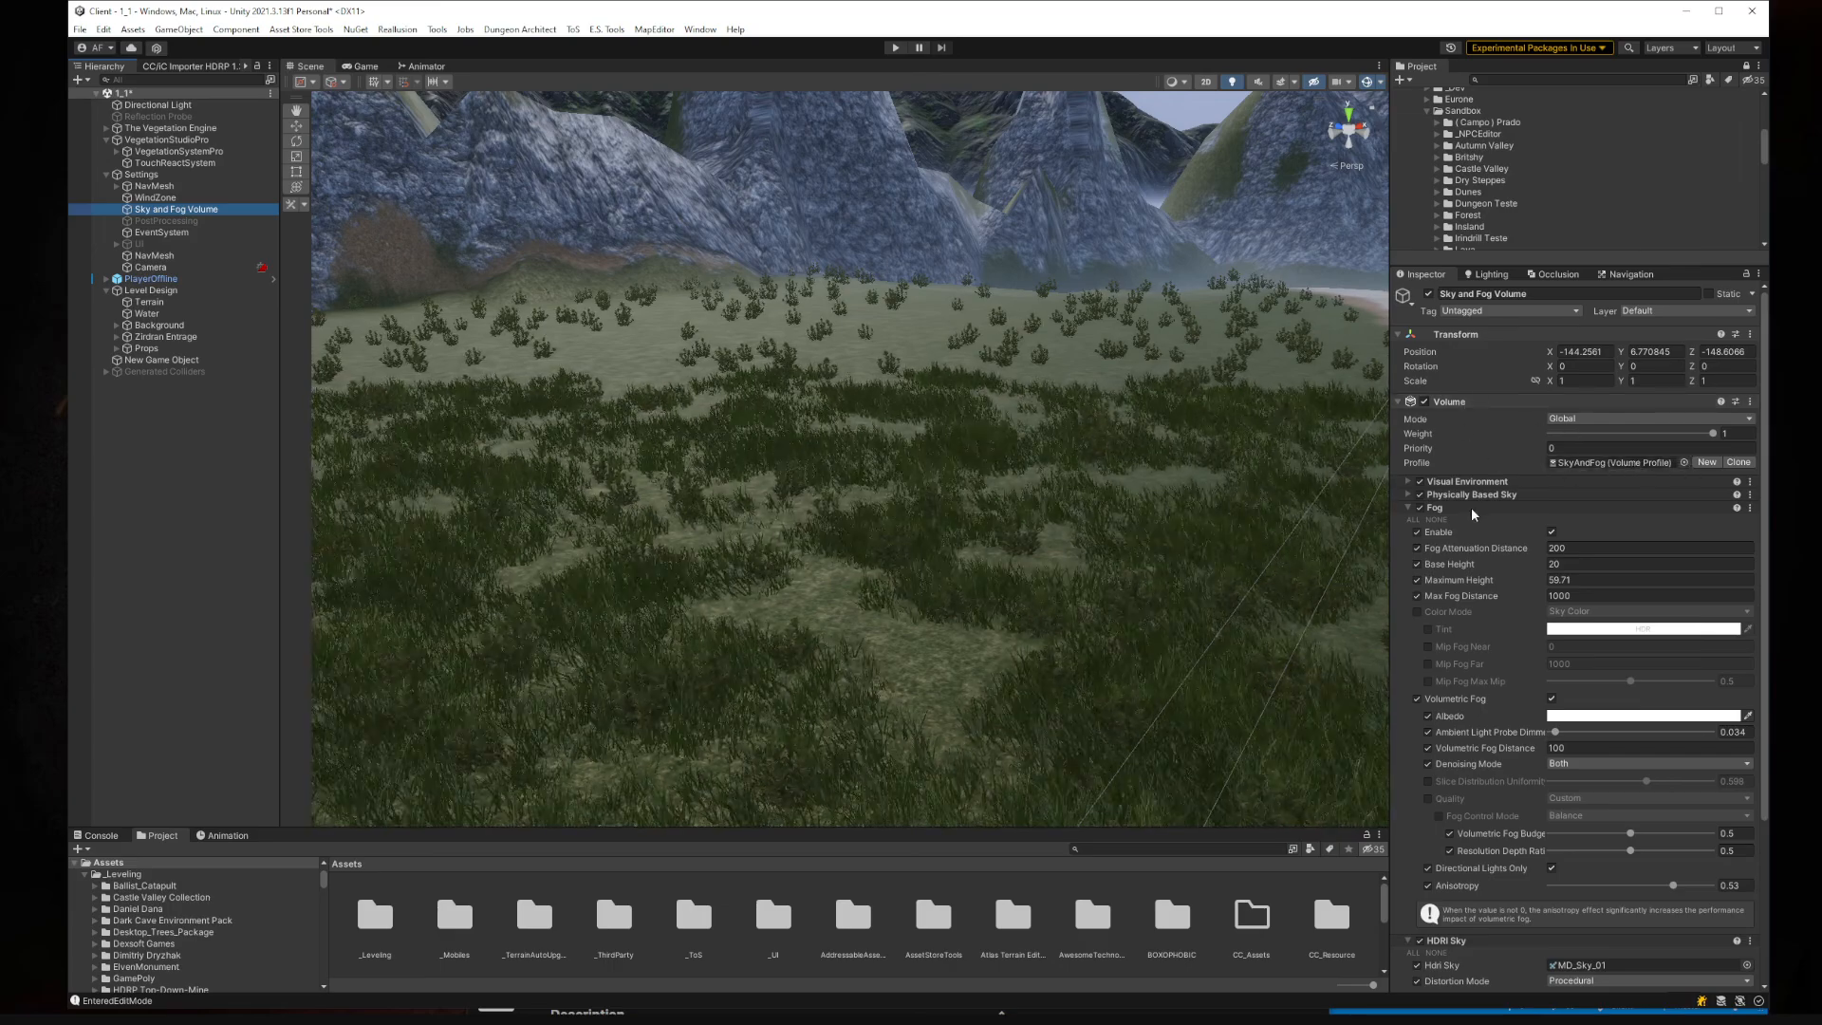
pyautogui.click(1409, 509)
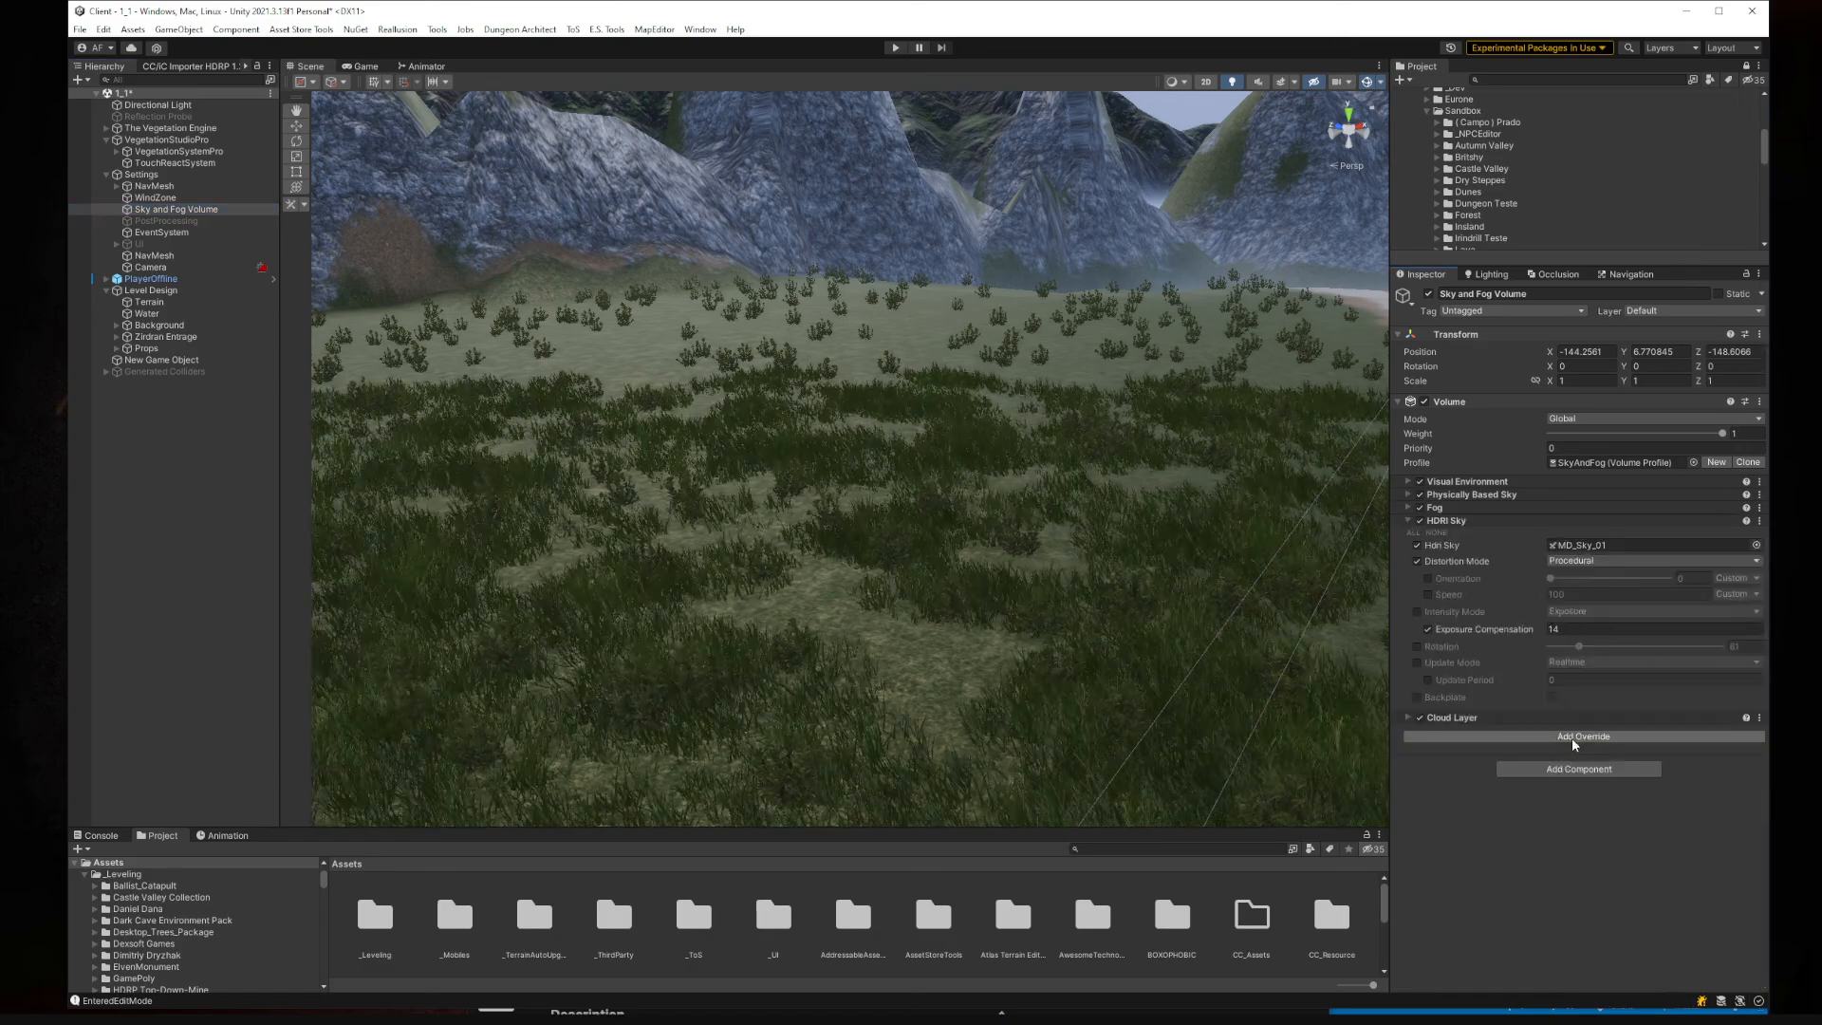
pyautogui.click(1409, 521)
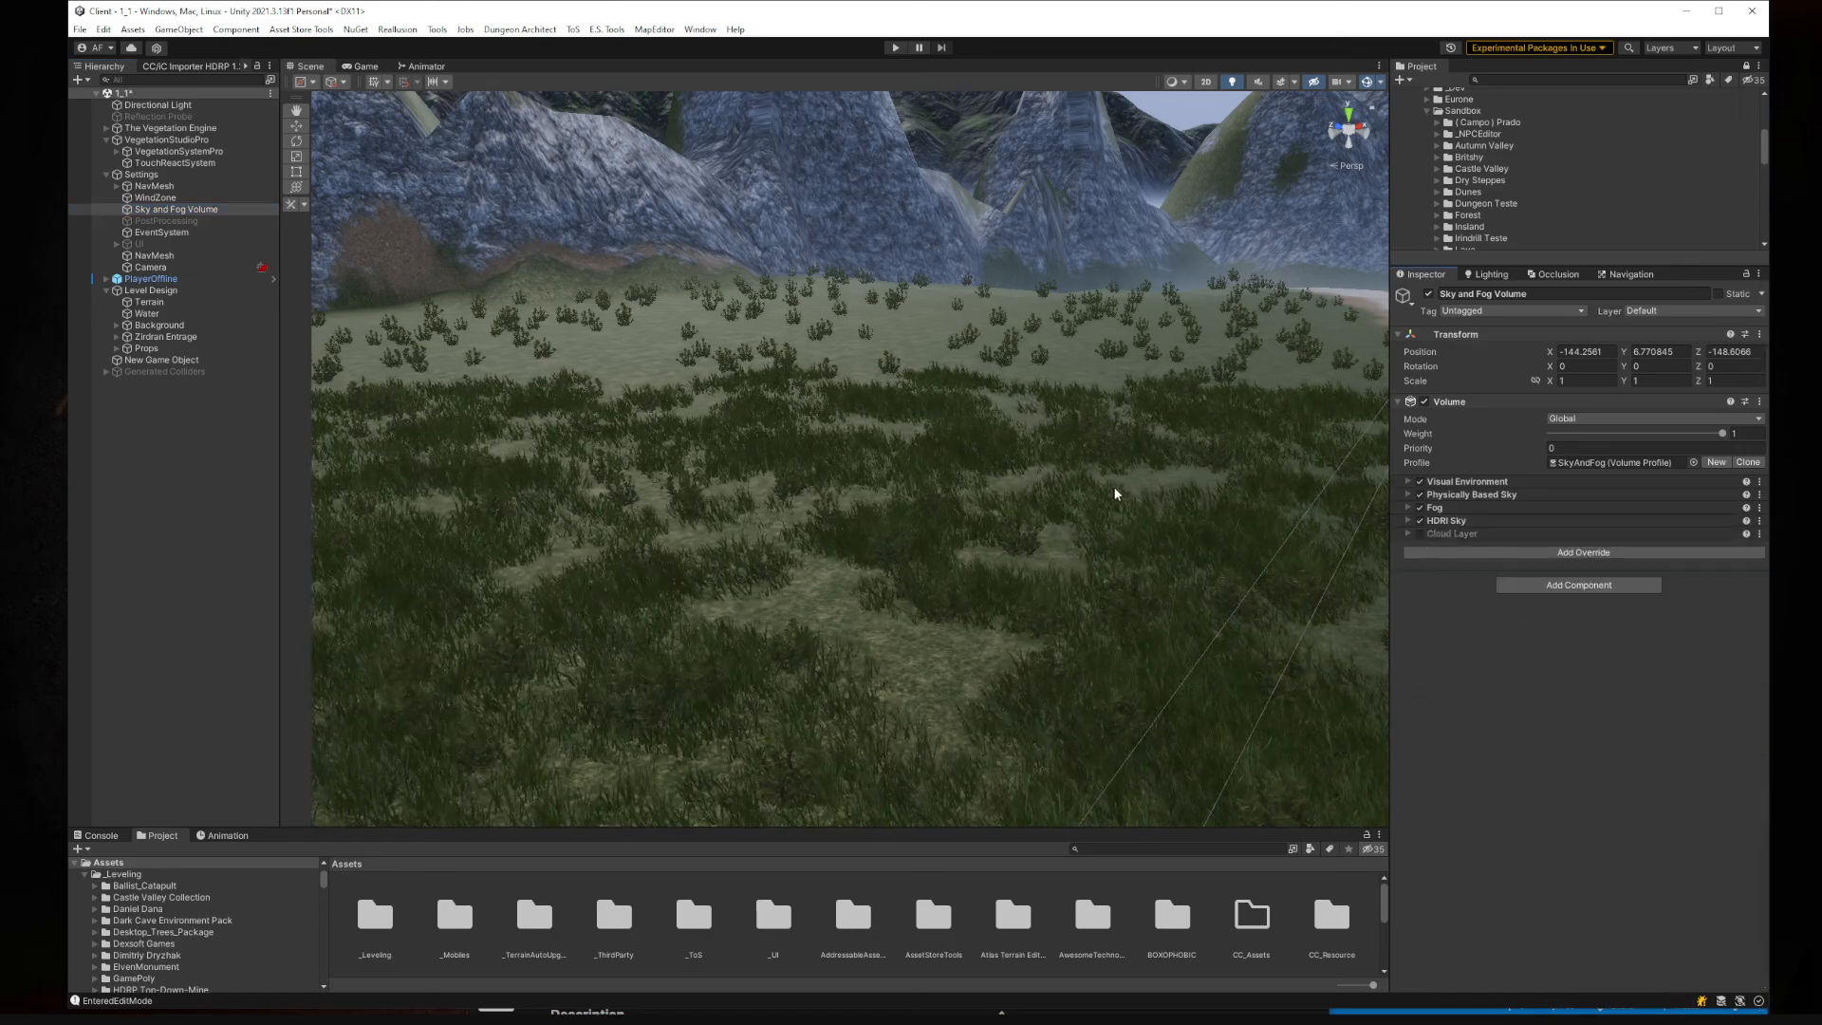
pyautogui.moveTo(1117, 493); pyautogui.dragTo(955, 494, button='right')
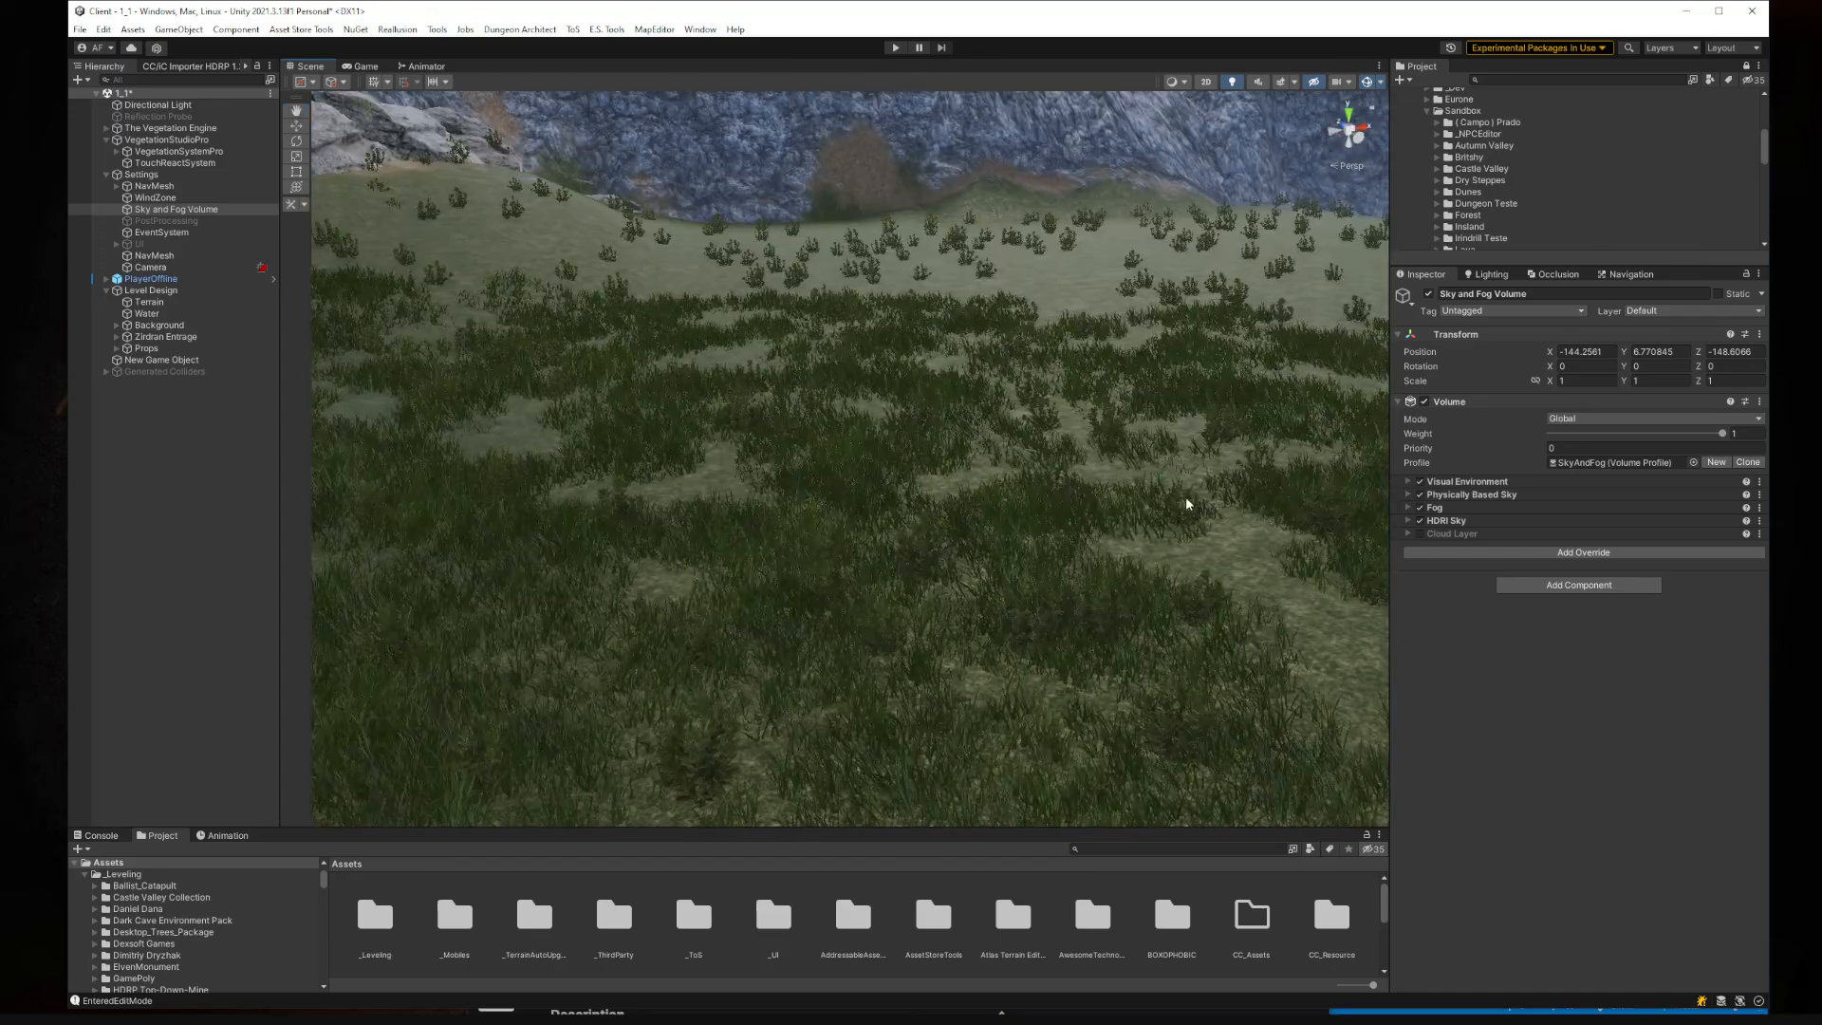
pyautogui.moveTo(1186, 503); pyautogui.dragTo(1146, 477, button='right')
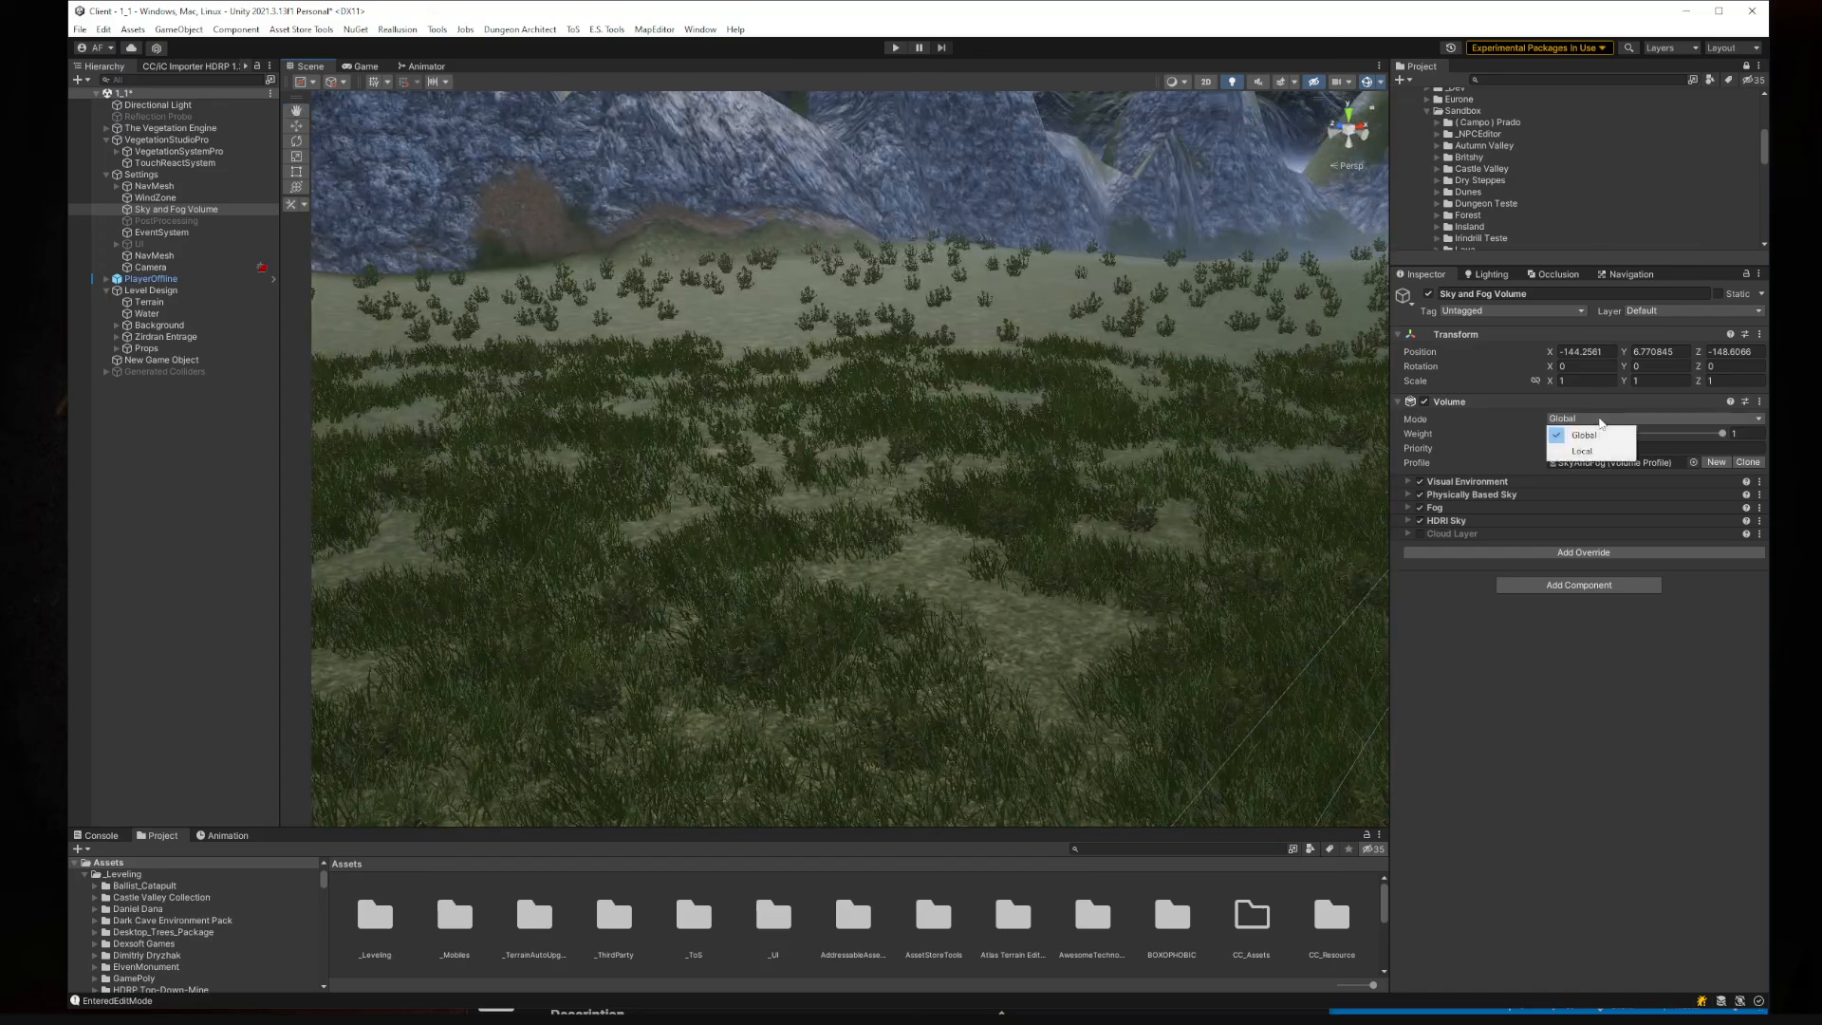
pyautogui.click(1443, 623)
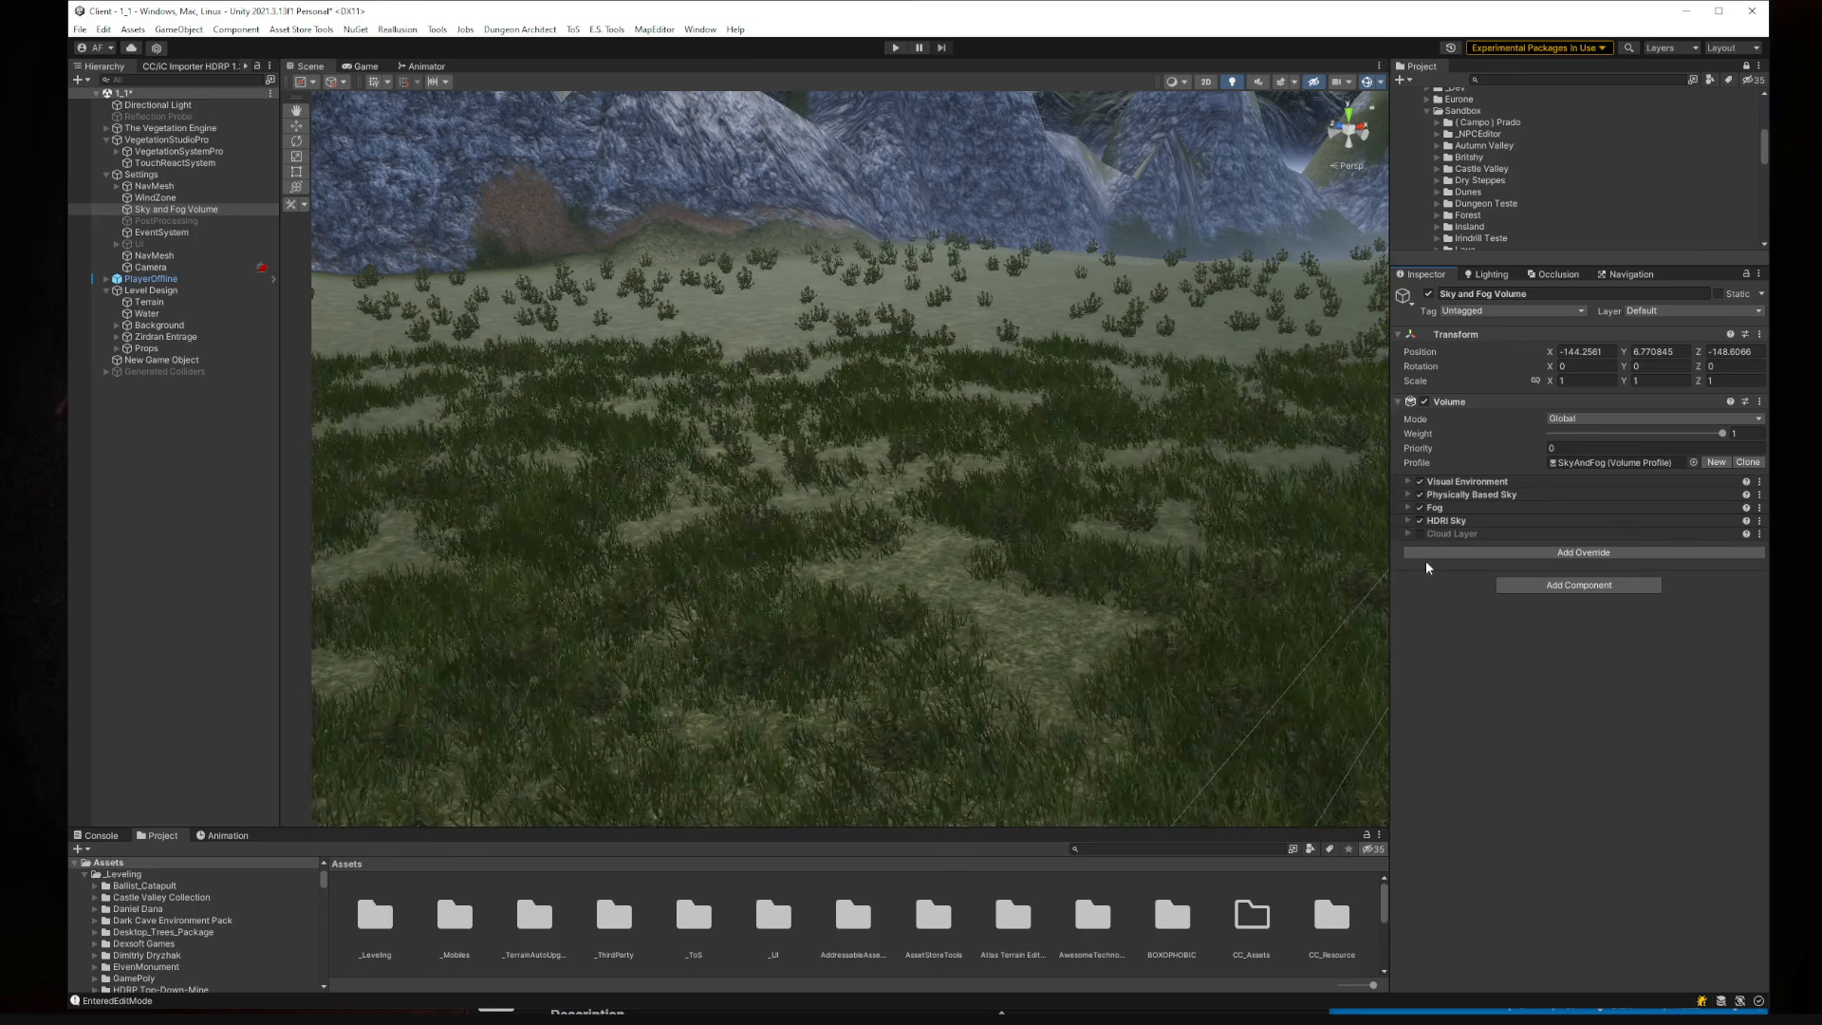
# Step: Toggle the Fog override off and on to compare its effect on the meadow, mountains and path from several angles
pyautogui.click(1418, 507)
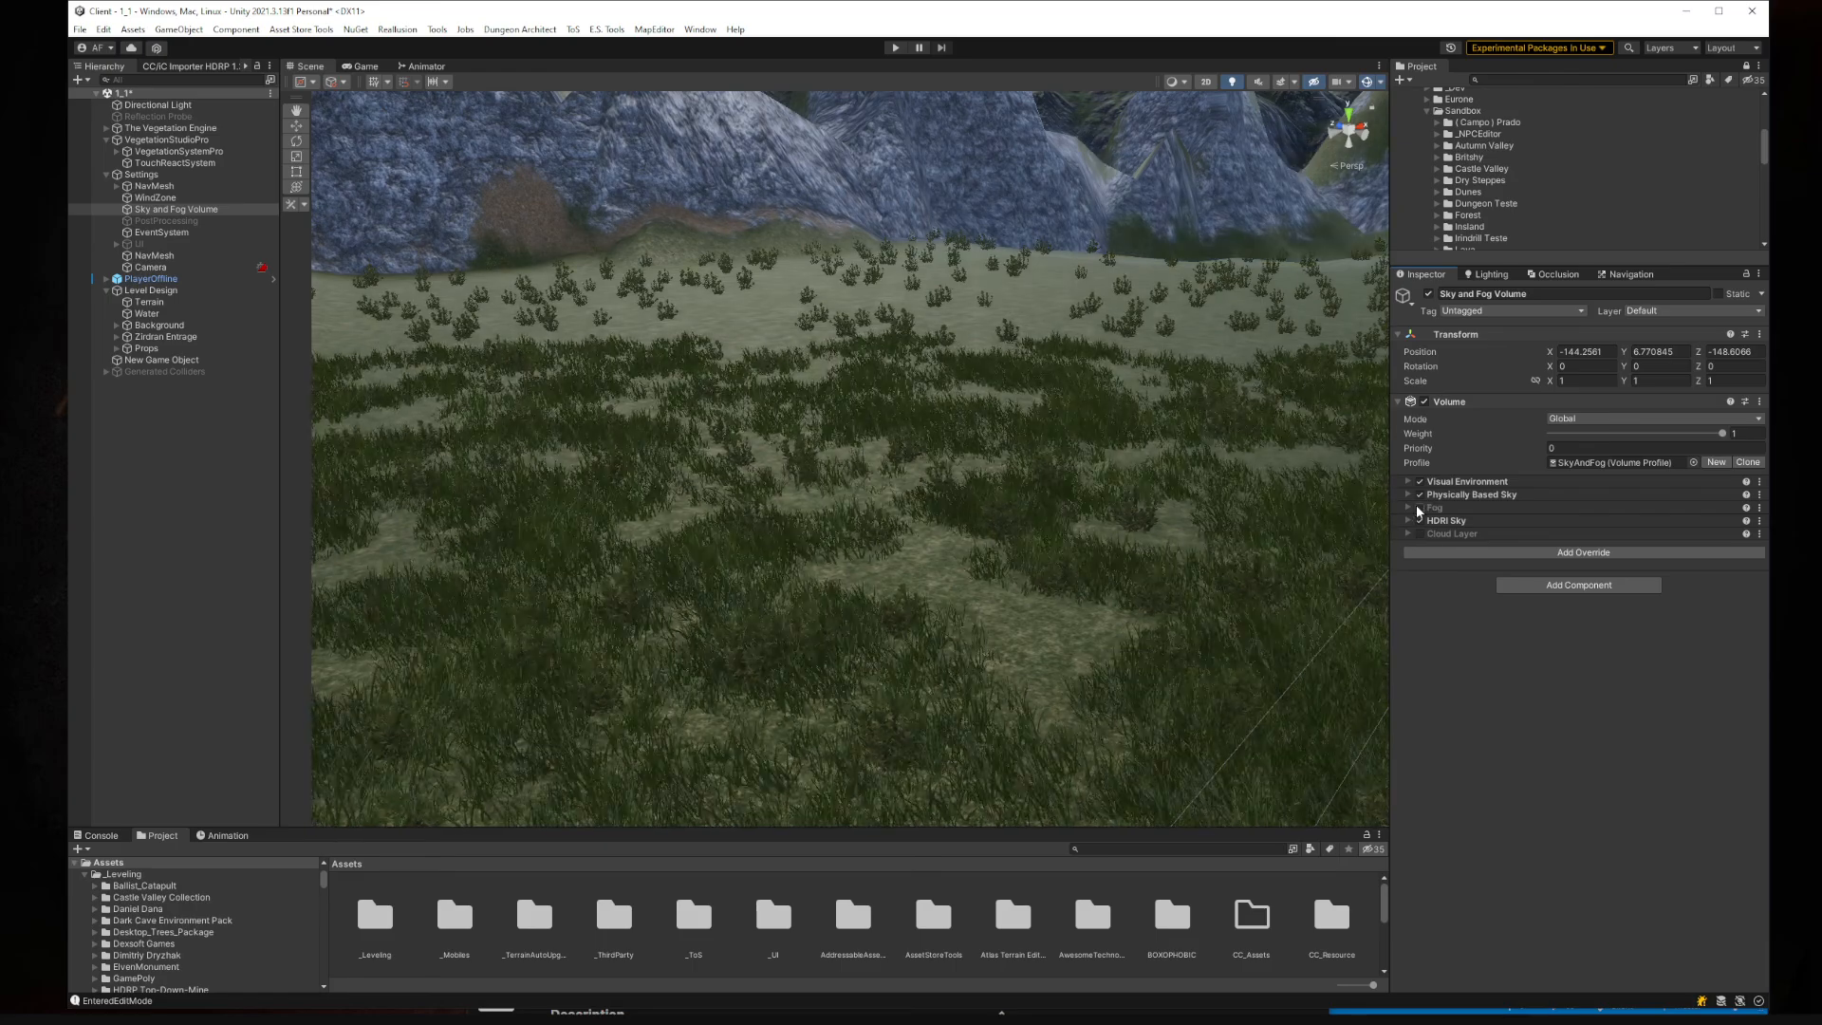
pyautogui.click(1418, 506)
pyautogui.moveTo(1139, 423); pyautogui.dragTo(1176, 450, button='right')
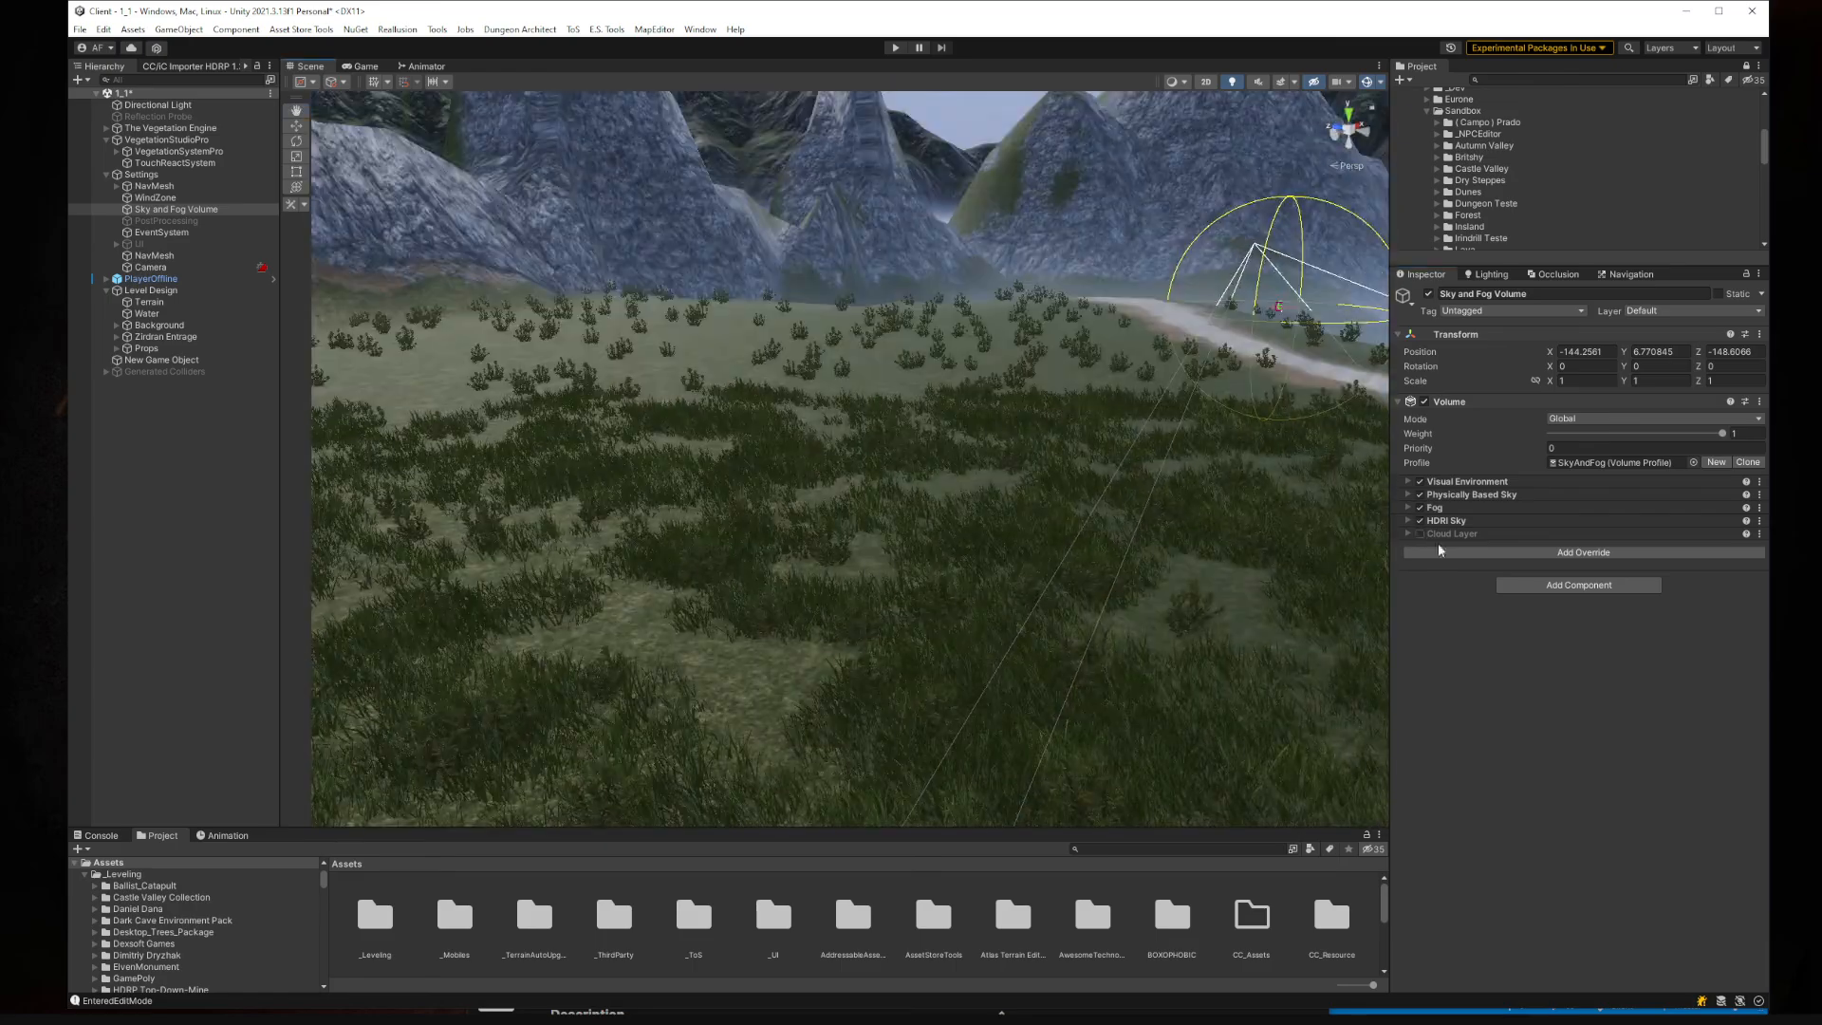
pyautogui.click(1420, 507)
pyautogui.click(1420, 507)
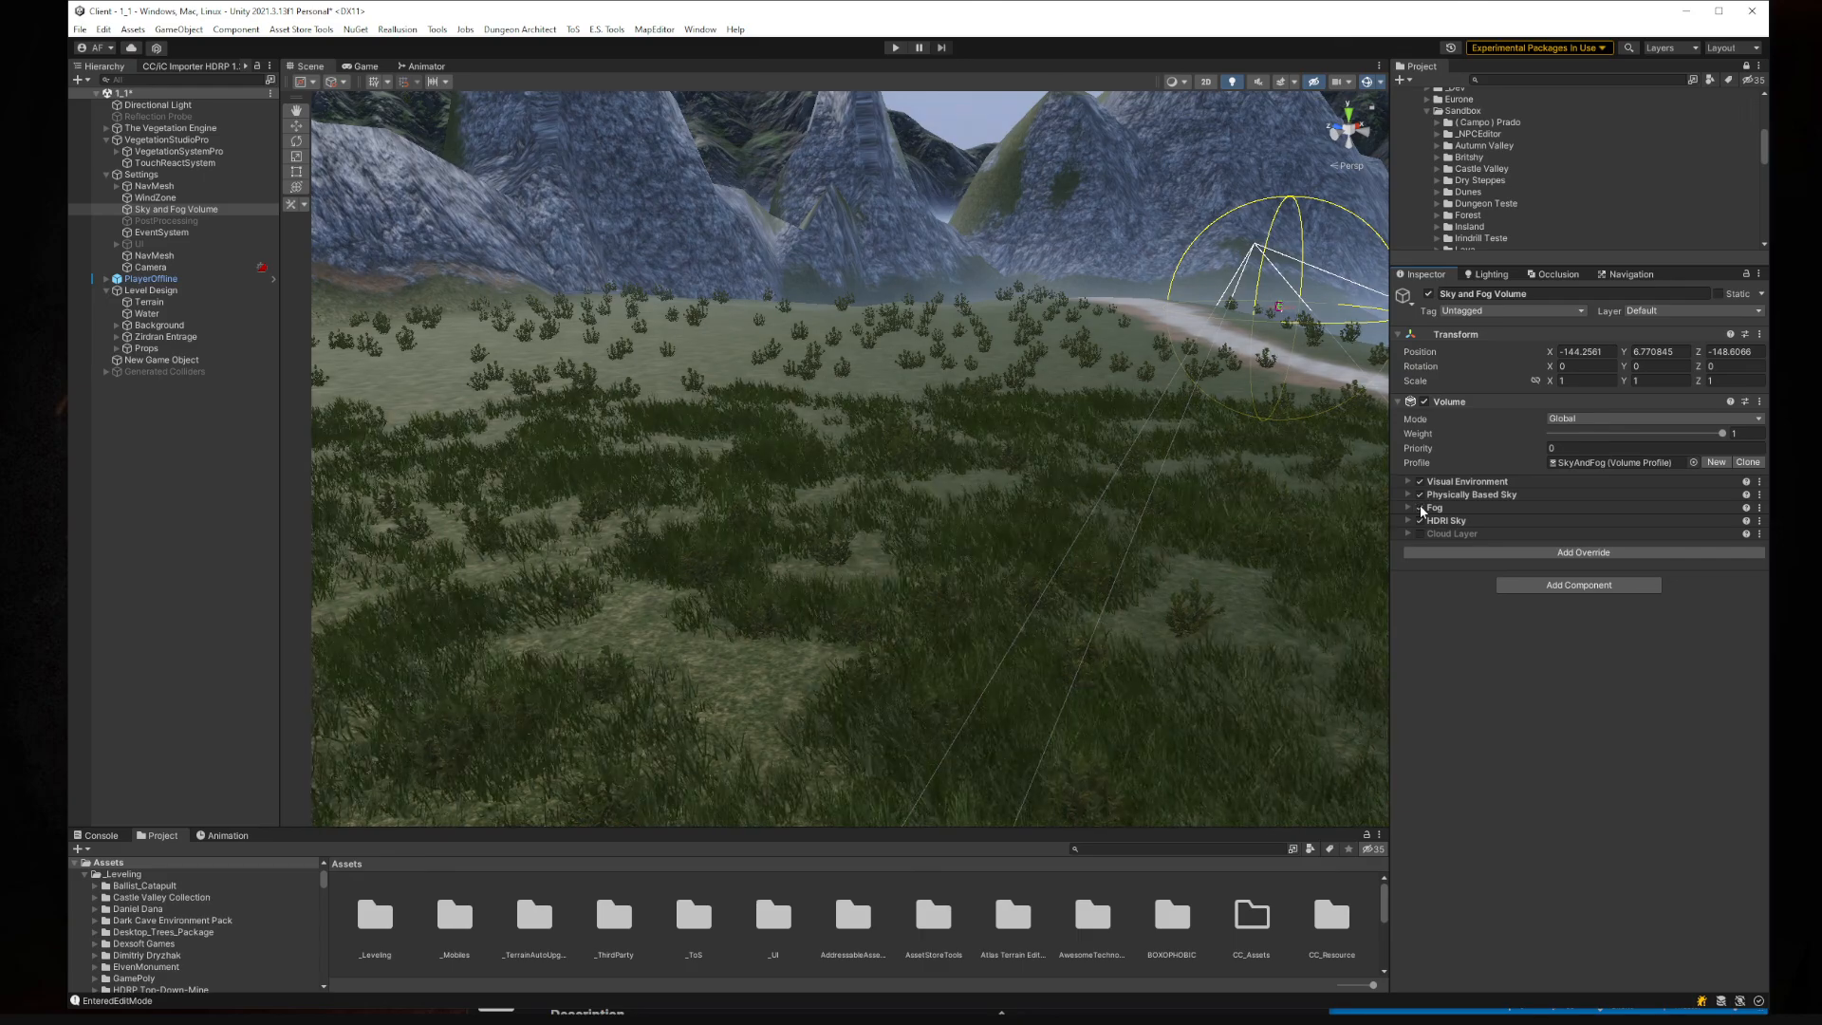
pyautogui.moveTo(1074, 440); pyautogui.dragTo(1309, 423, button='right')
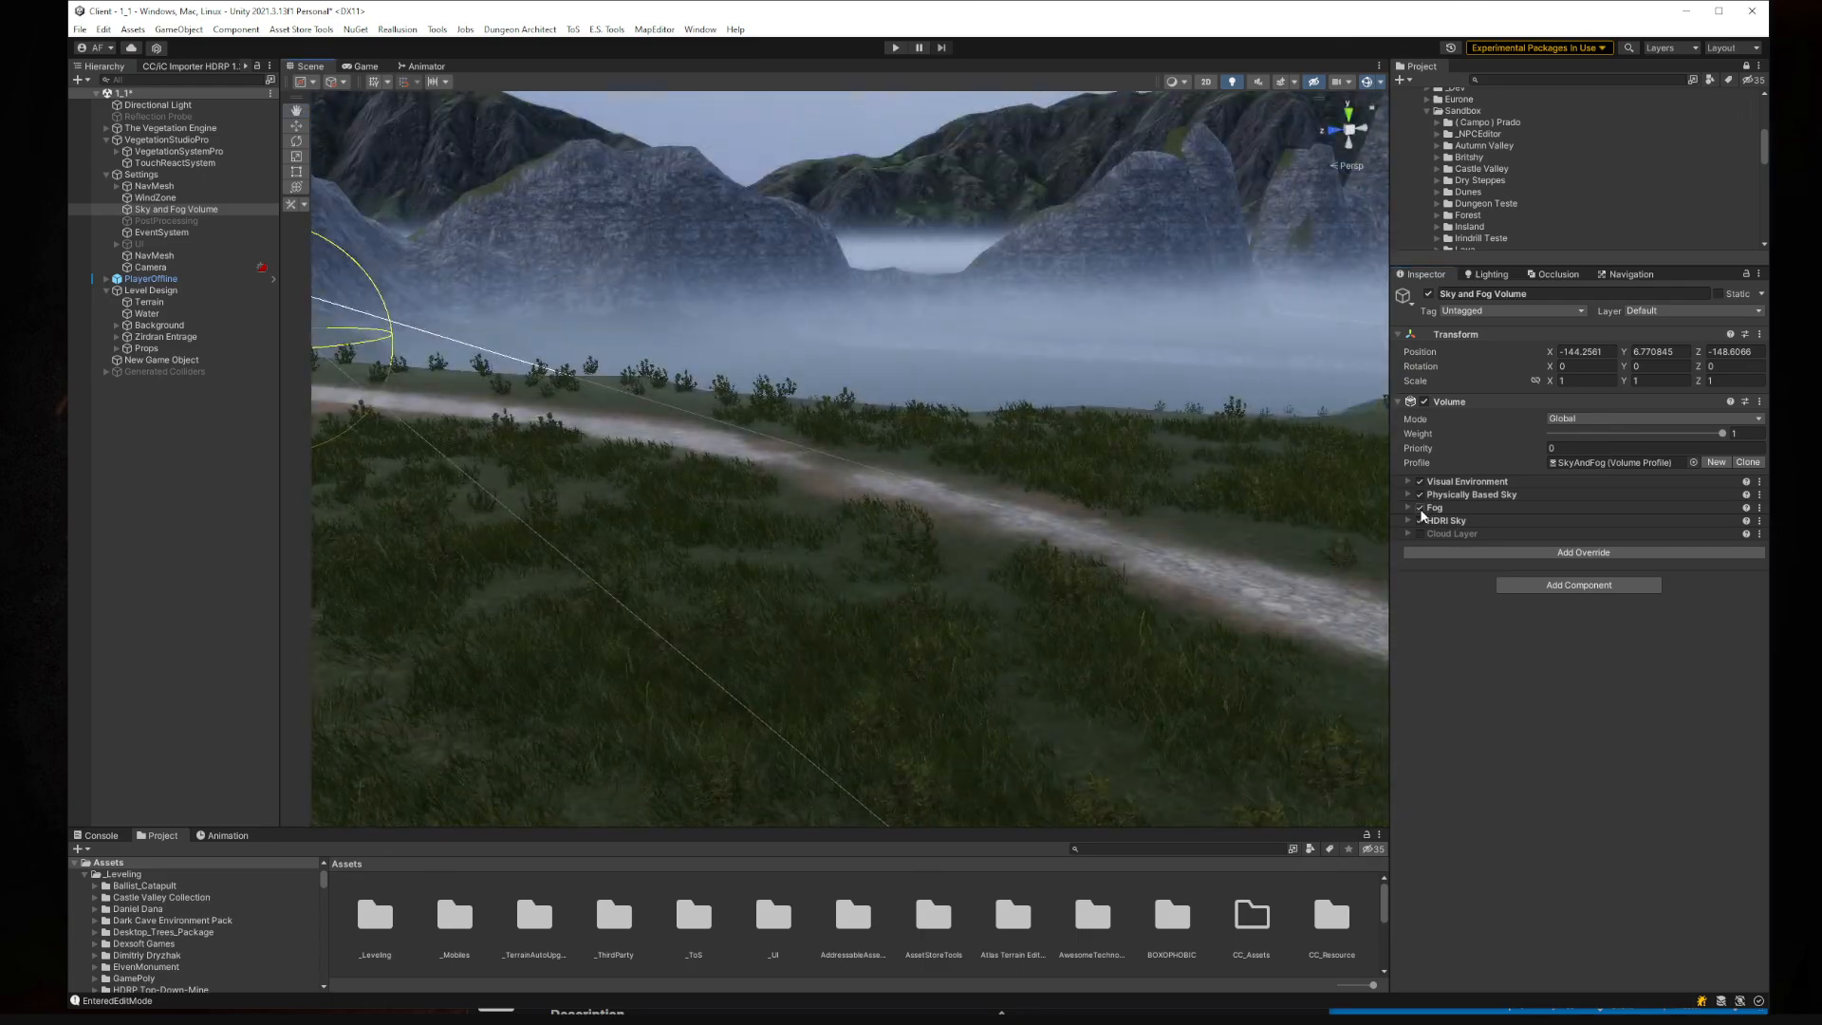
pyautogui.click(1420, 508)
pyautogui.click(1420, 508)
pyautogui.moveTo(1224, 489); pyautogui.dragTo(1436, 555, button='right')
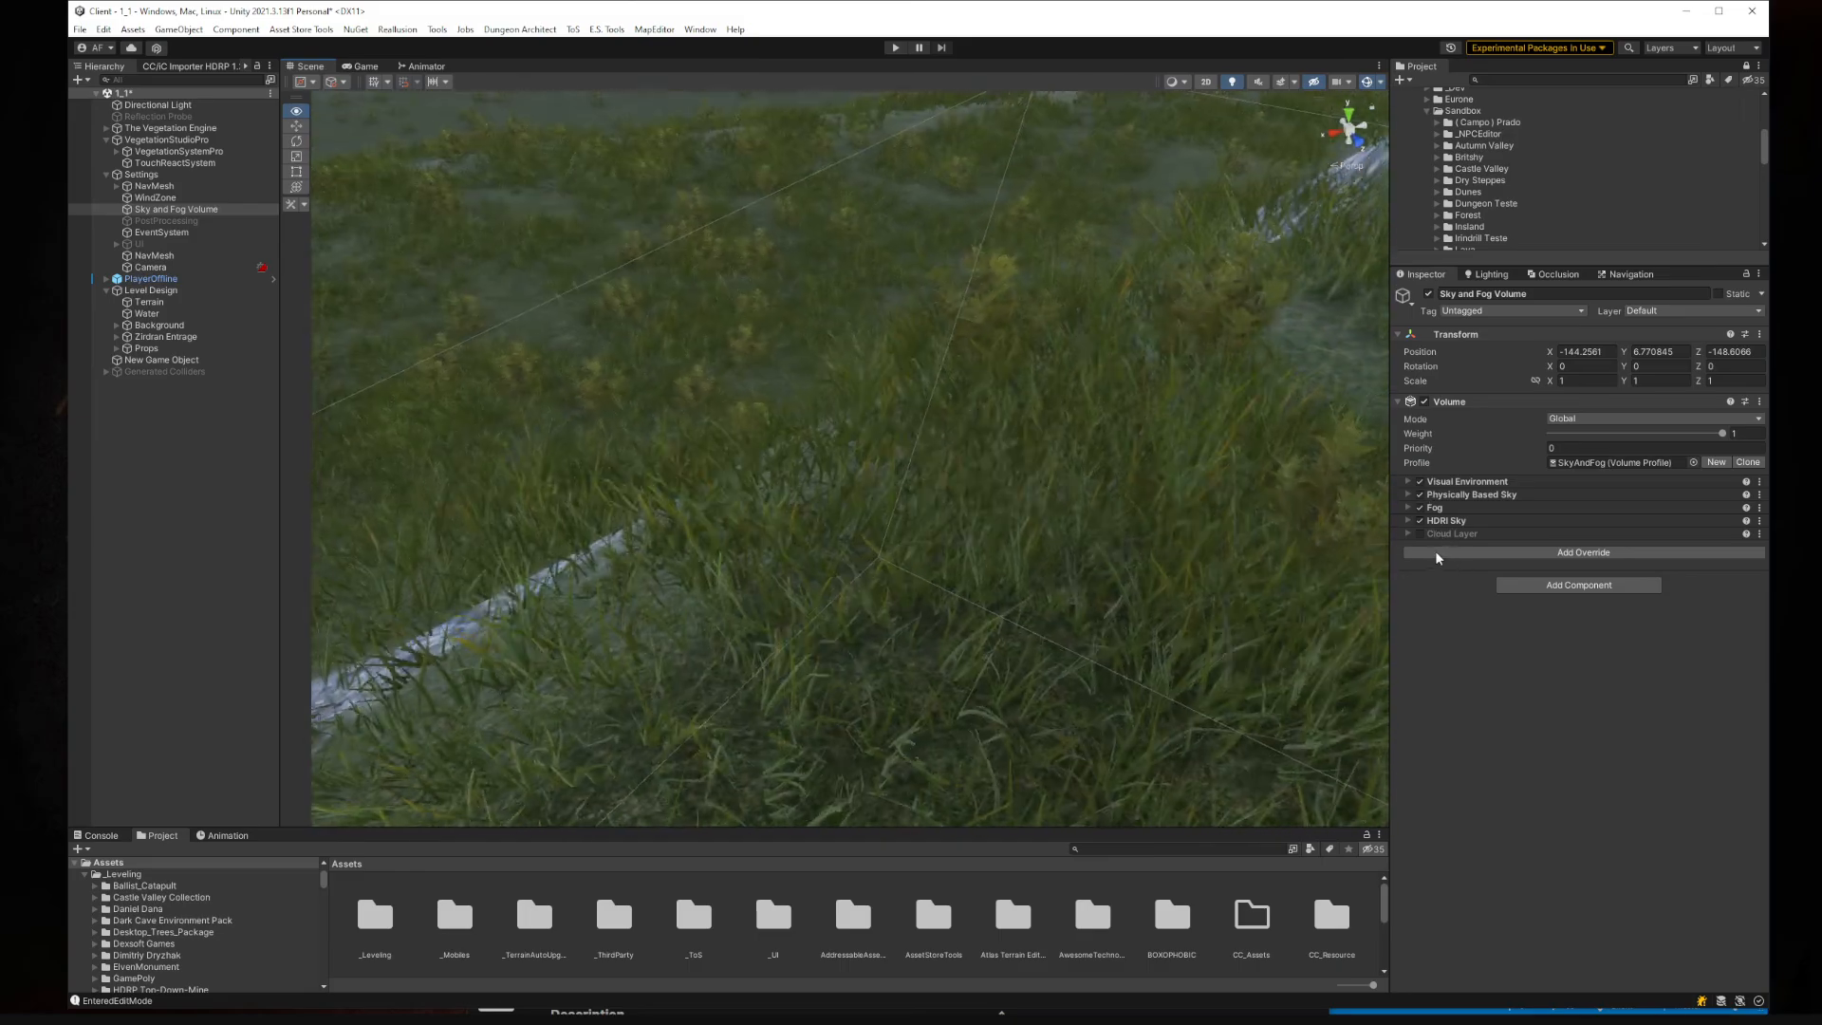
# Step: Expand the Fog override's settings and toggle the override off and on to compare its effect on the meadow
pyautogui.click(1425, 510)
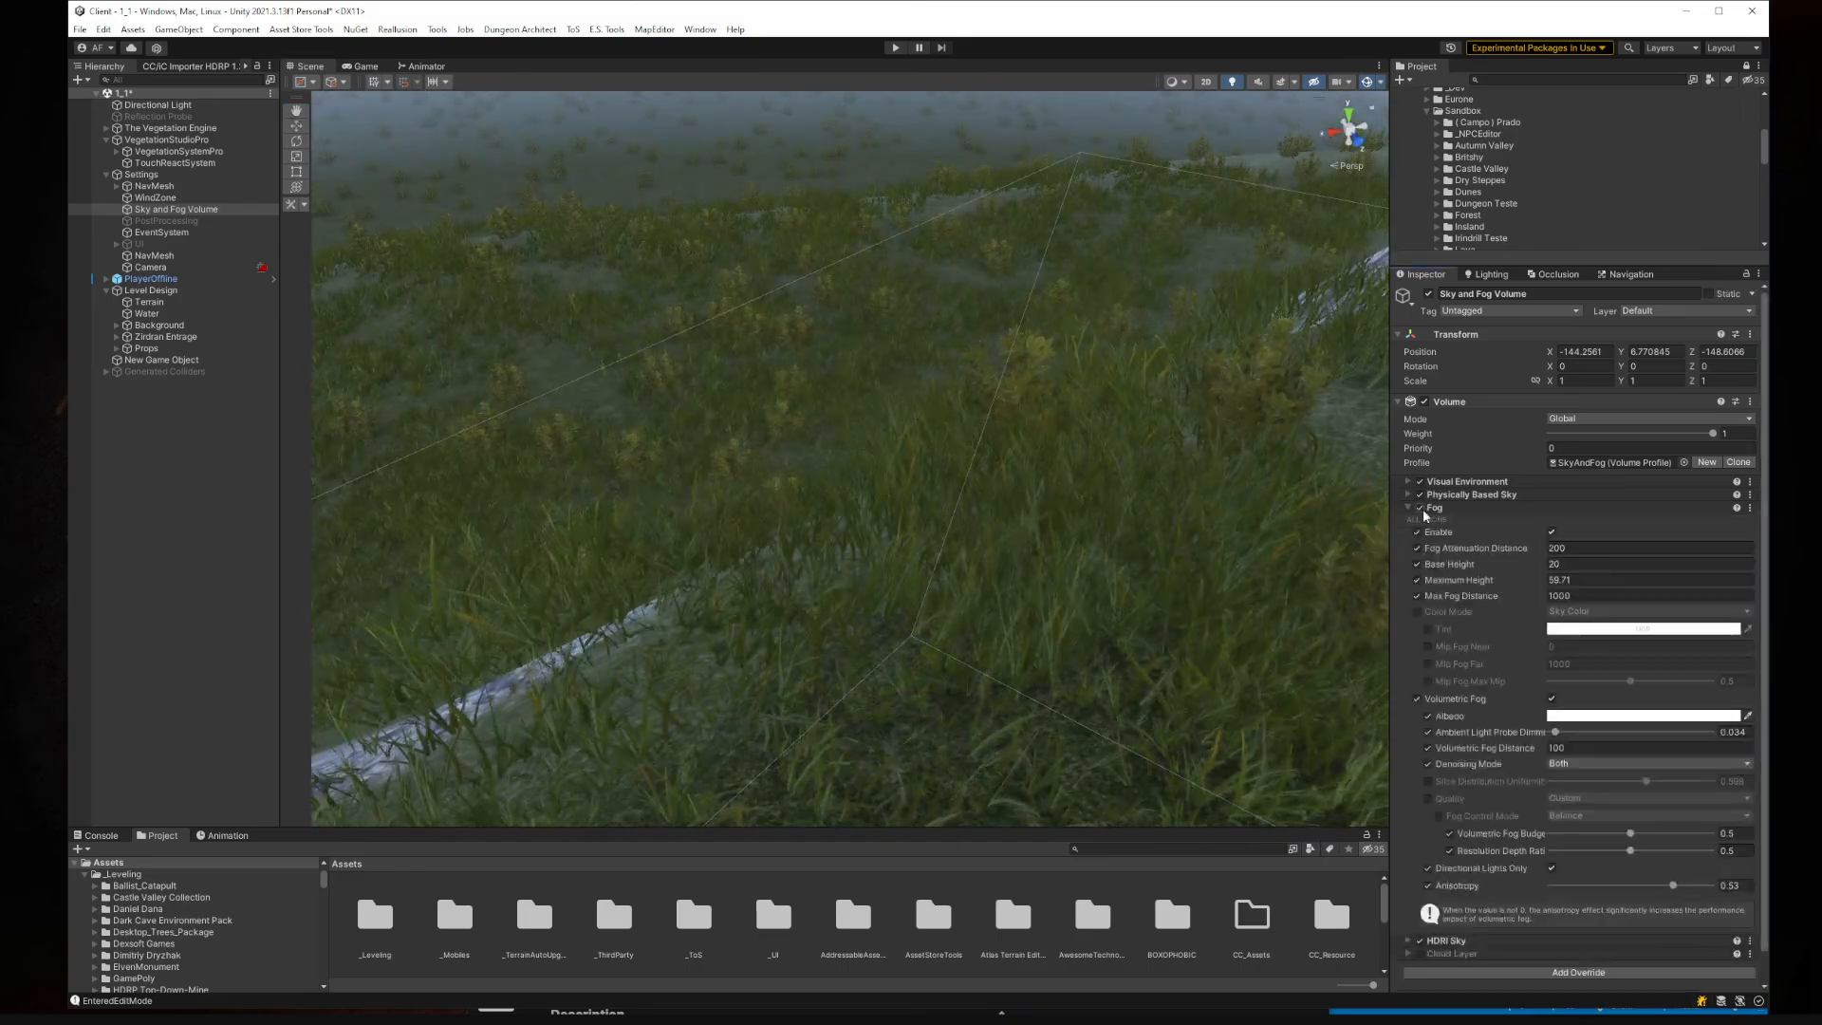
pyautogui.click(1420, 508)
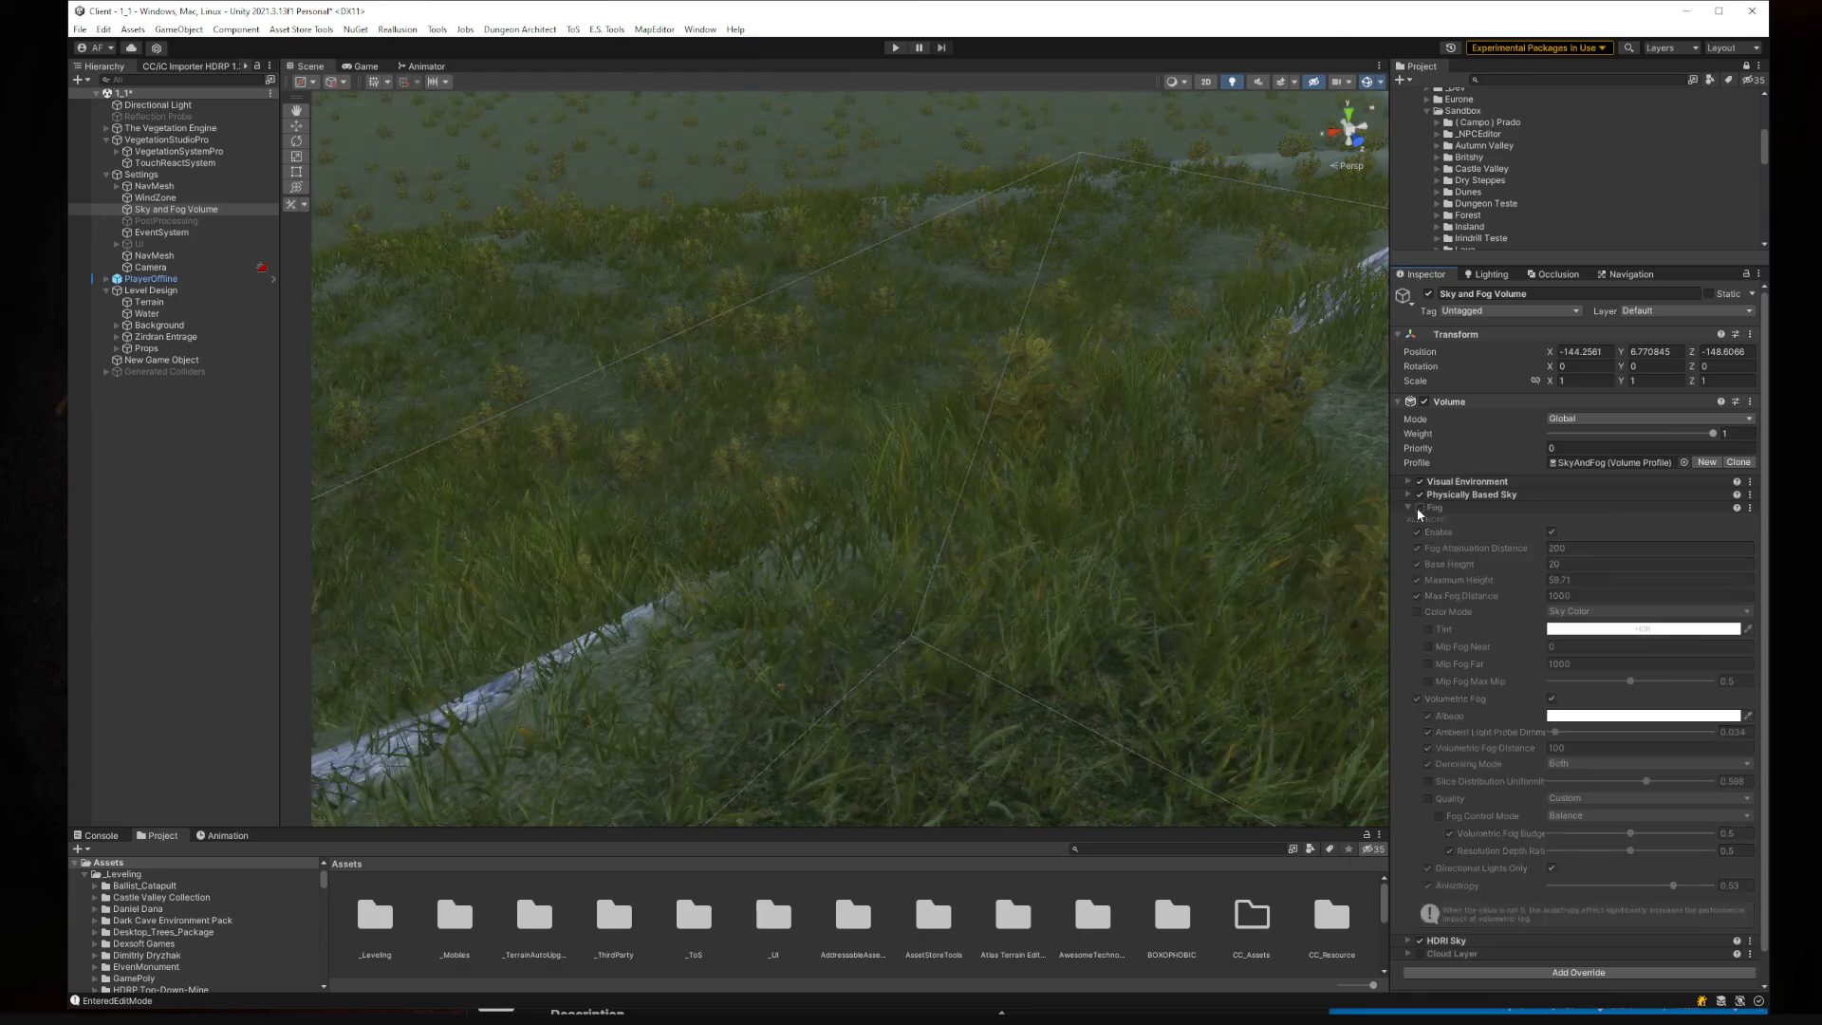
pyautogui.click(1418, 508)
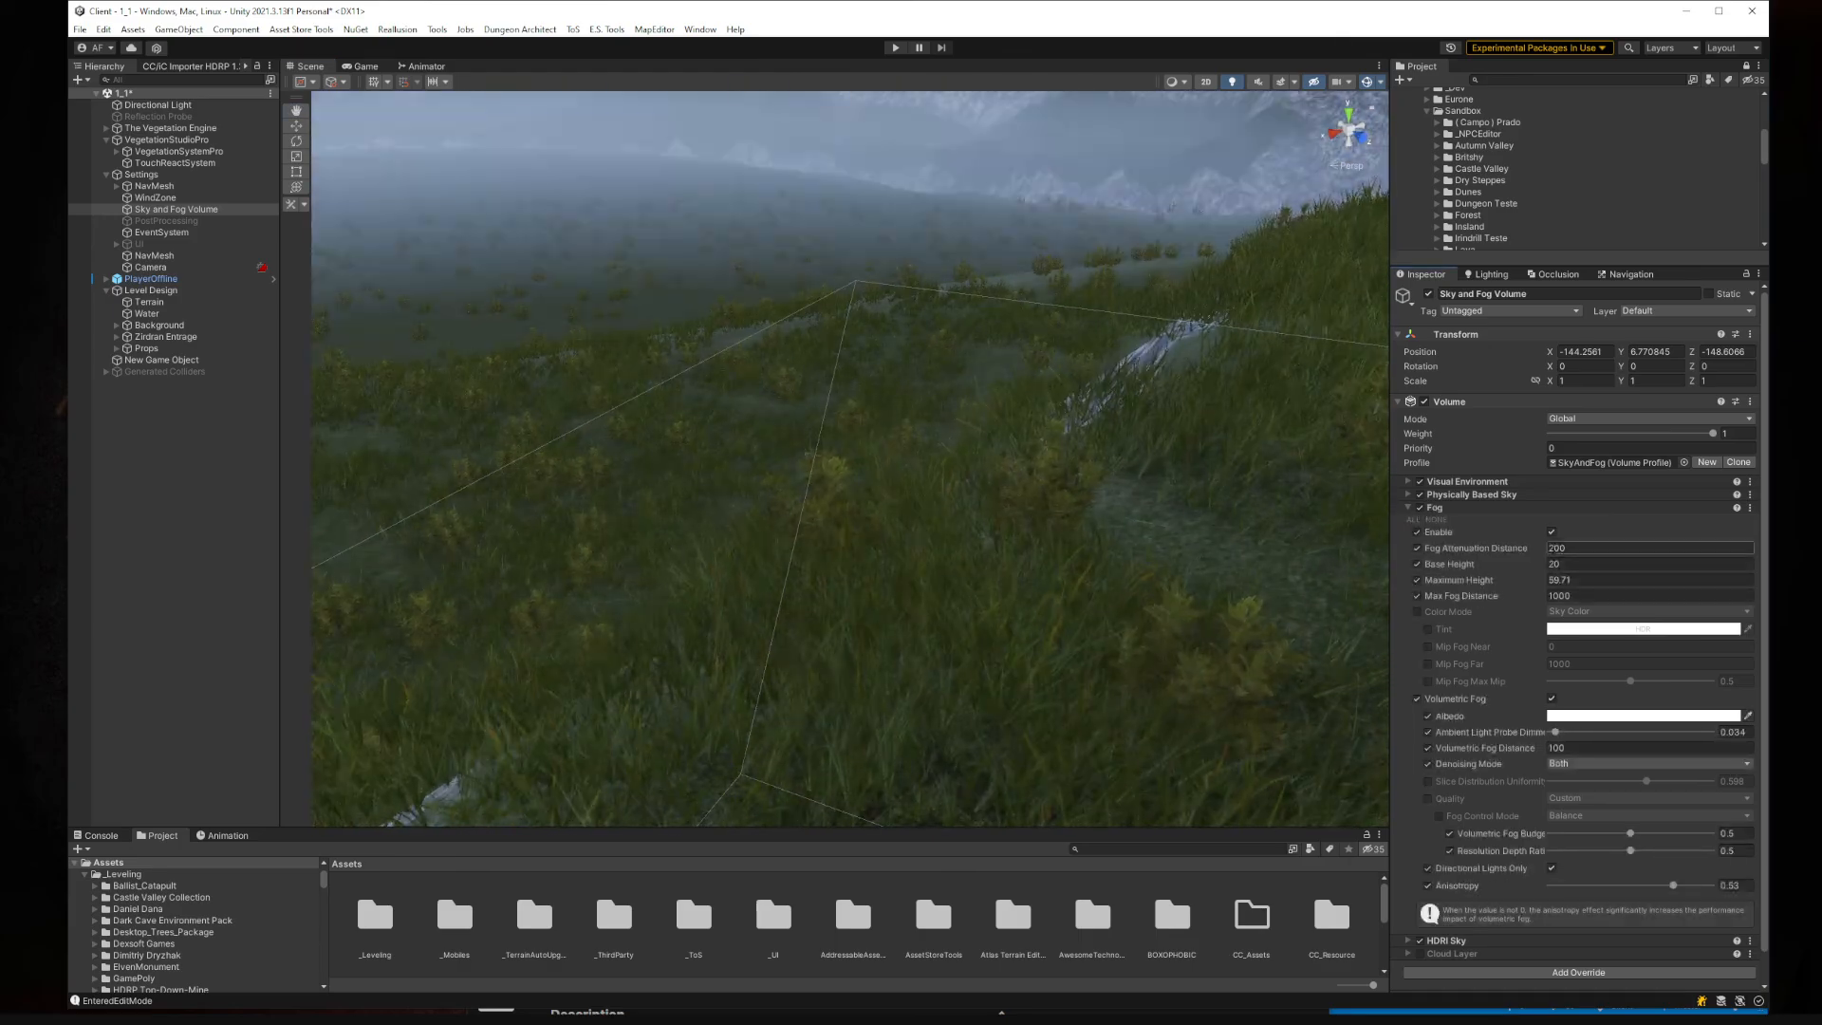
# Step: Set the fog's Maximum Height to 100 and inspect the effect toward the mountains
pyautogui.click(1604, 580)
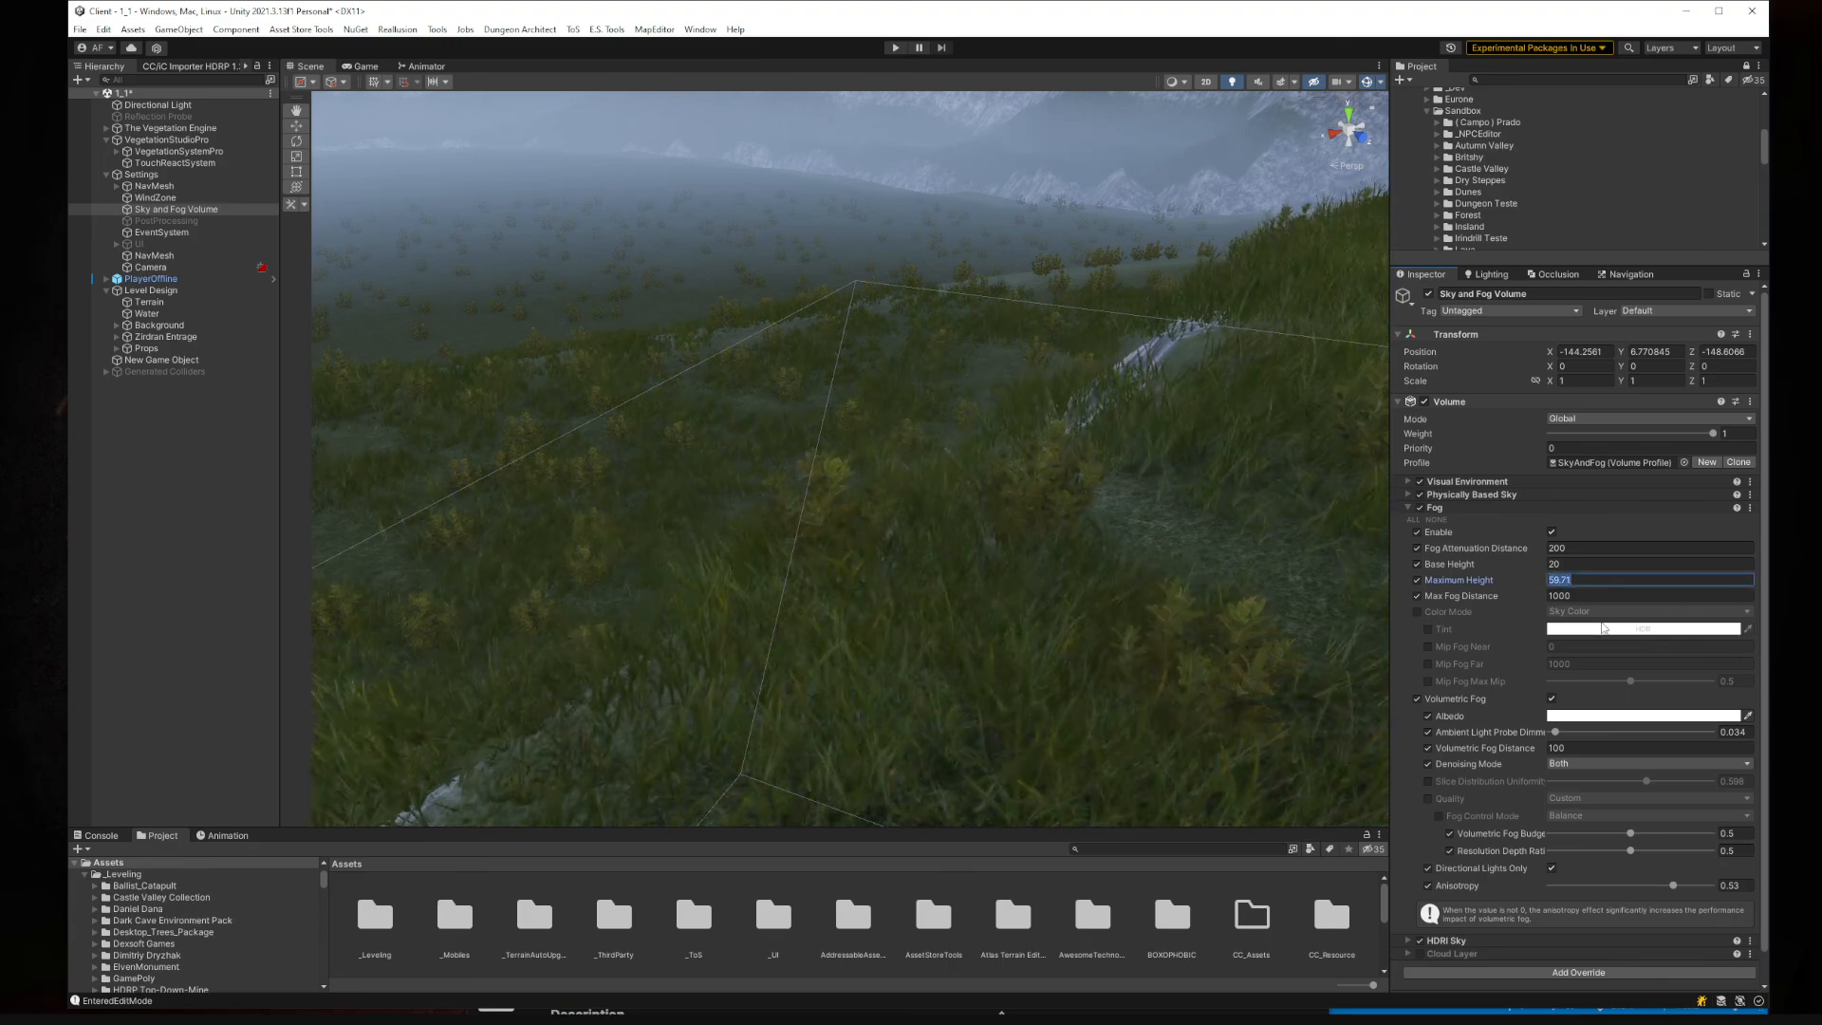
pyautogui.moveTo(1139, 417)
pyautogui.mouseDown(button='right')
pyautogui.moveTo(1054, 322)
pyautogui.moveTo(797, 292)
pyautogui.moveTo(1017, 411)
pyautogui.moveTo(1114, 427)
pyautogui.mouseUp(button='right')
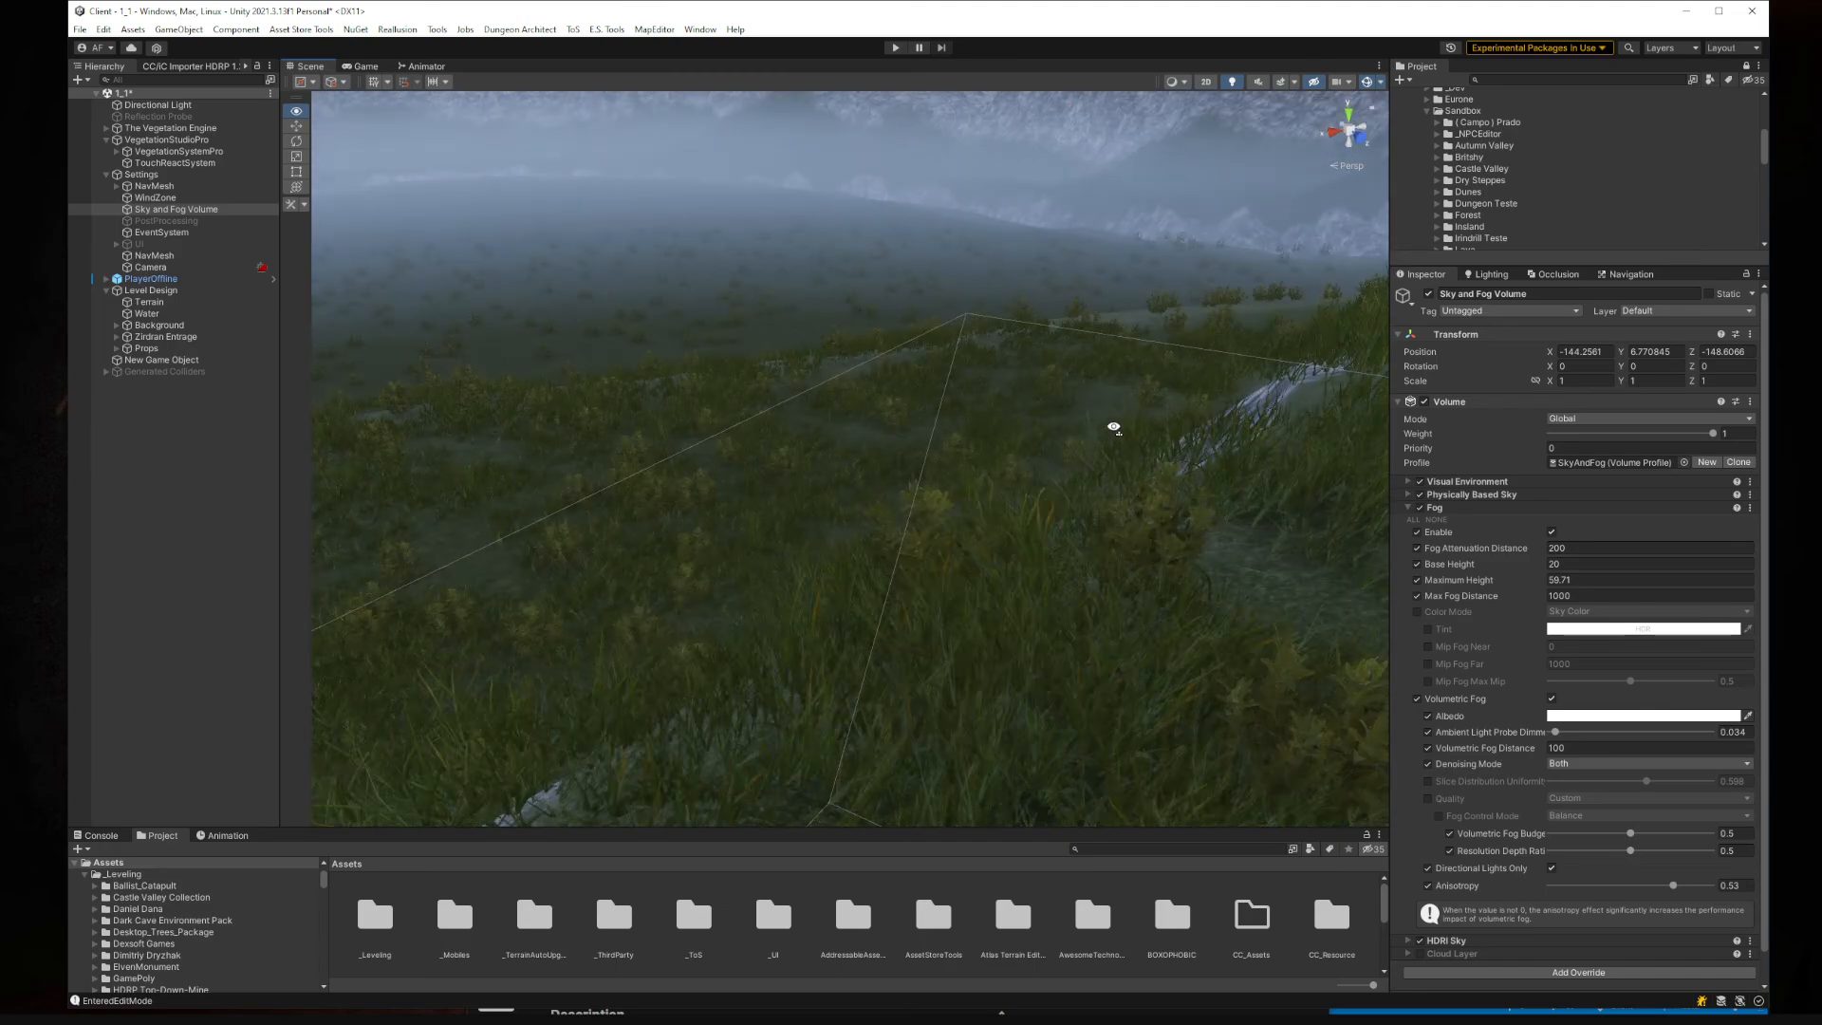
pyautogui.click(1479, 583)
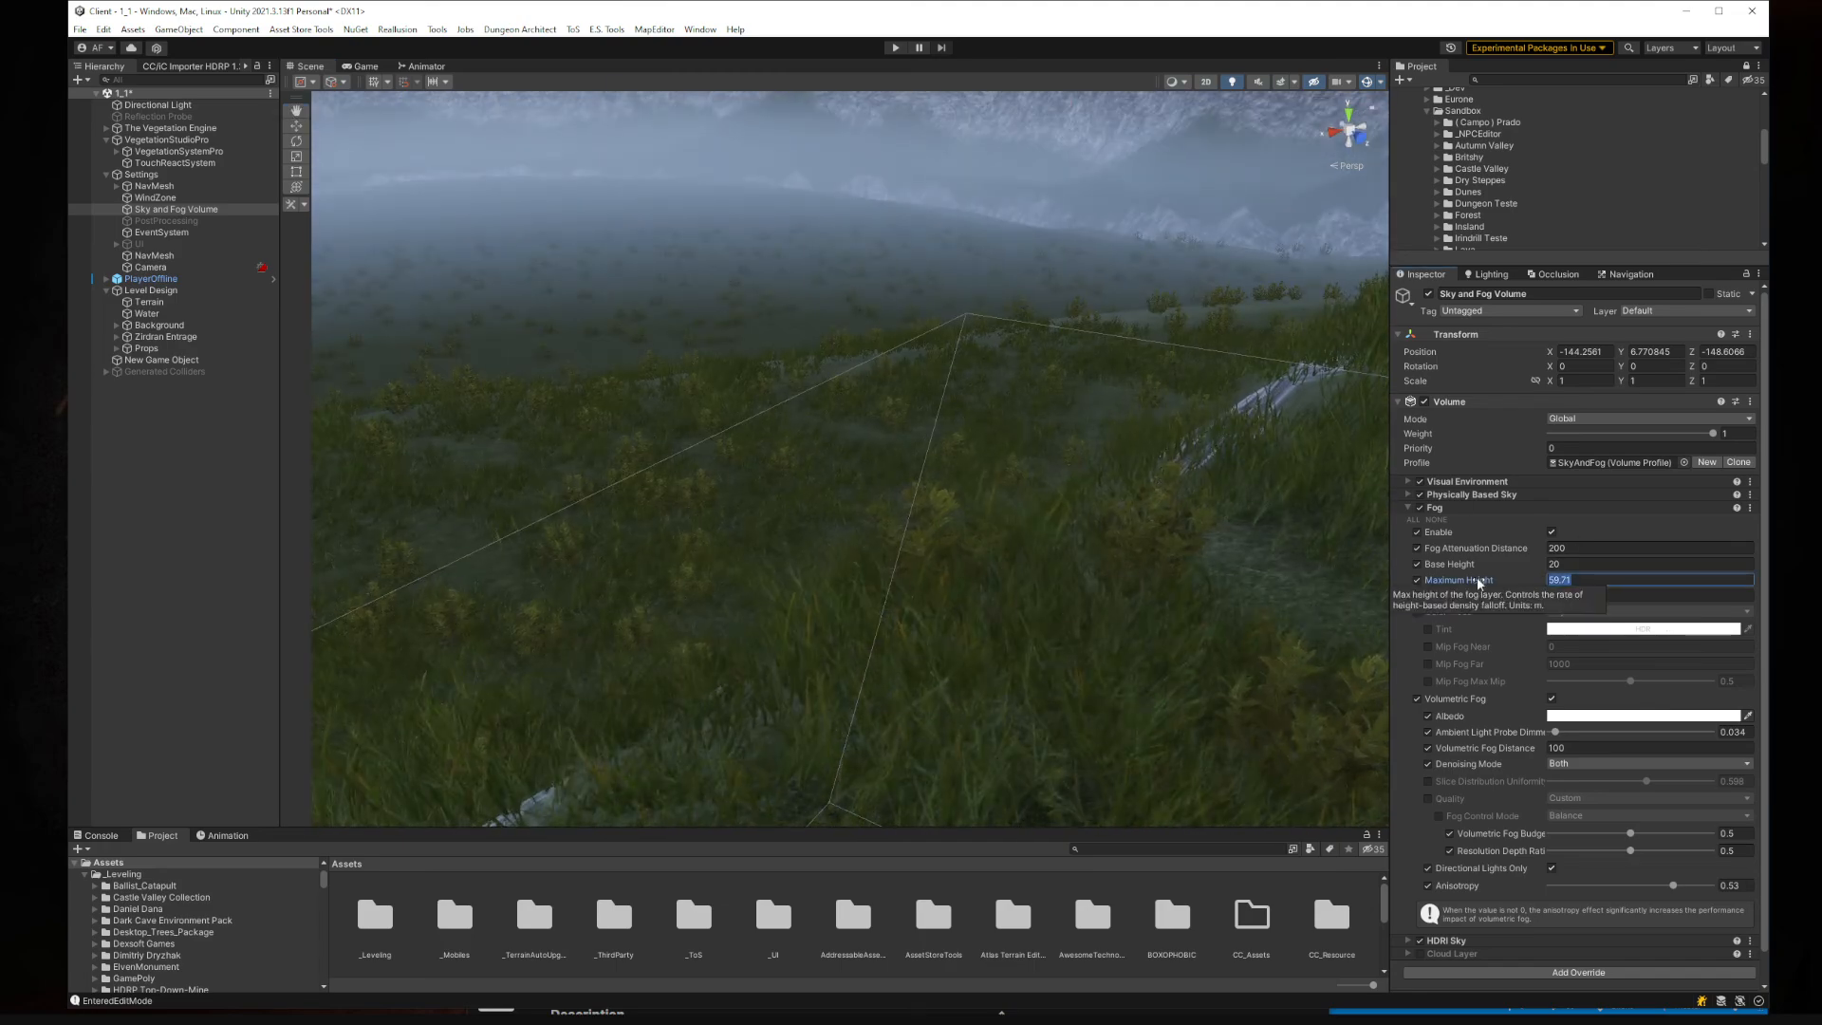
pyautogui.write('100')
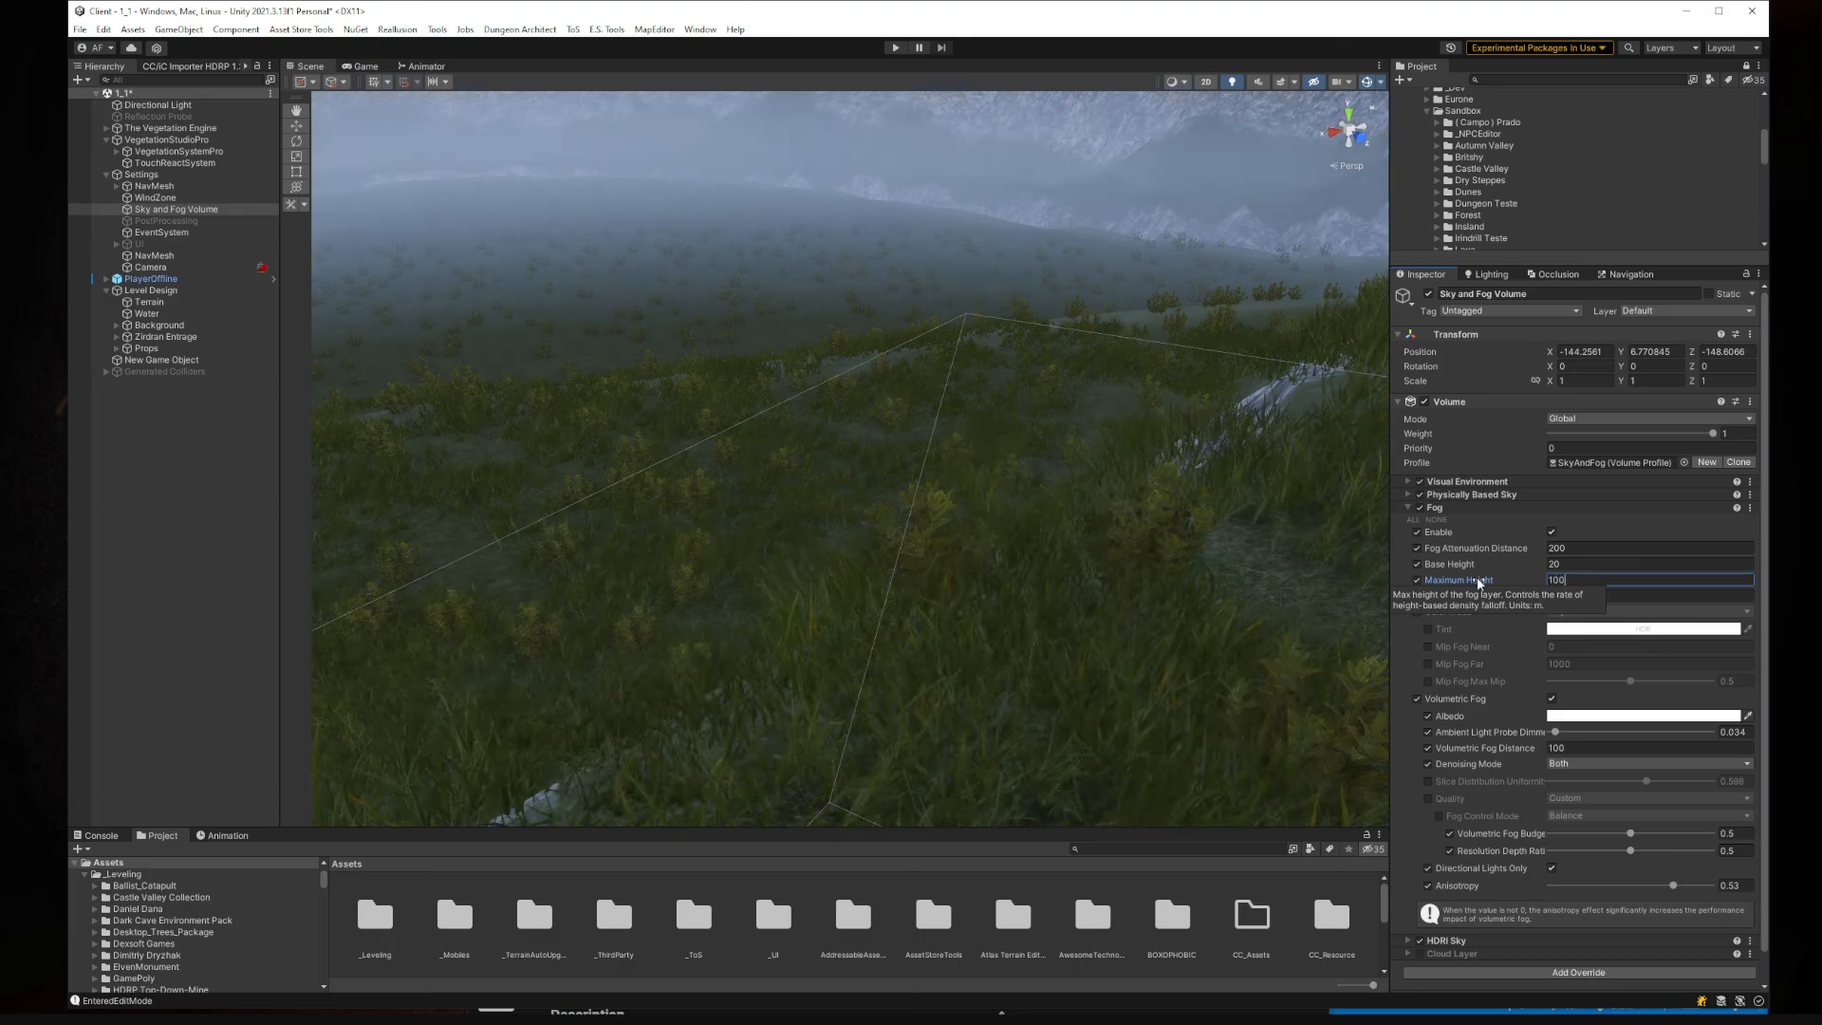
pyautogui.moveTo(1146, 438); pyautogui.dragTo(684, 356, button='right')
# Step: Raise the fog's Maximum Height to 300 and check the mountains and path from several angles
pyautogui.click(1488, 582)
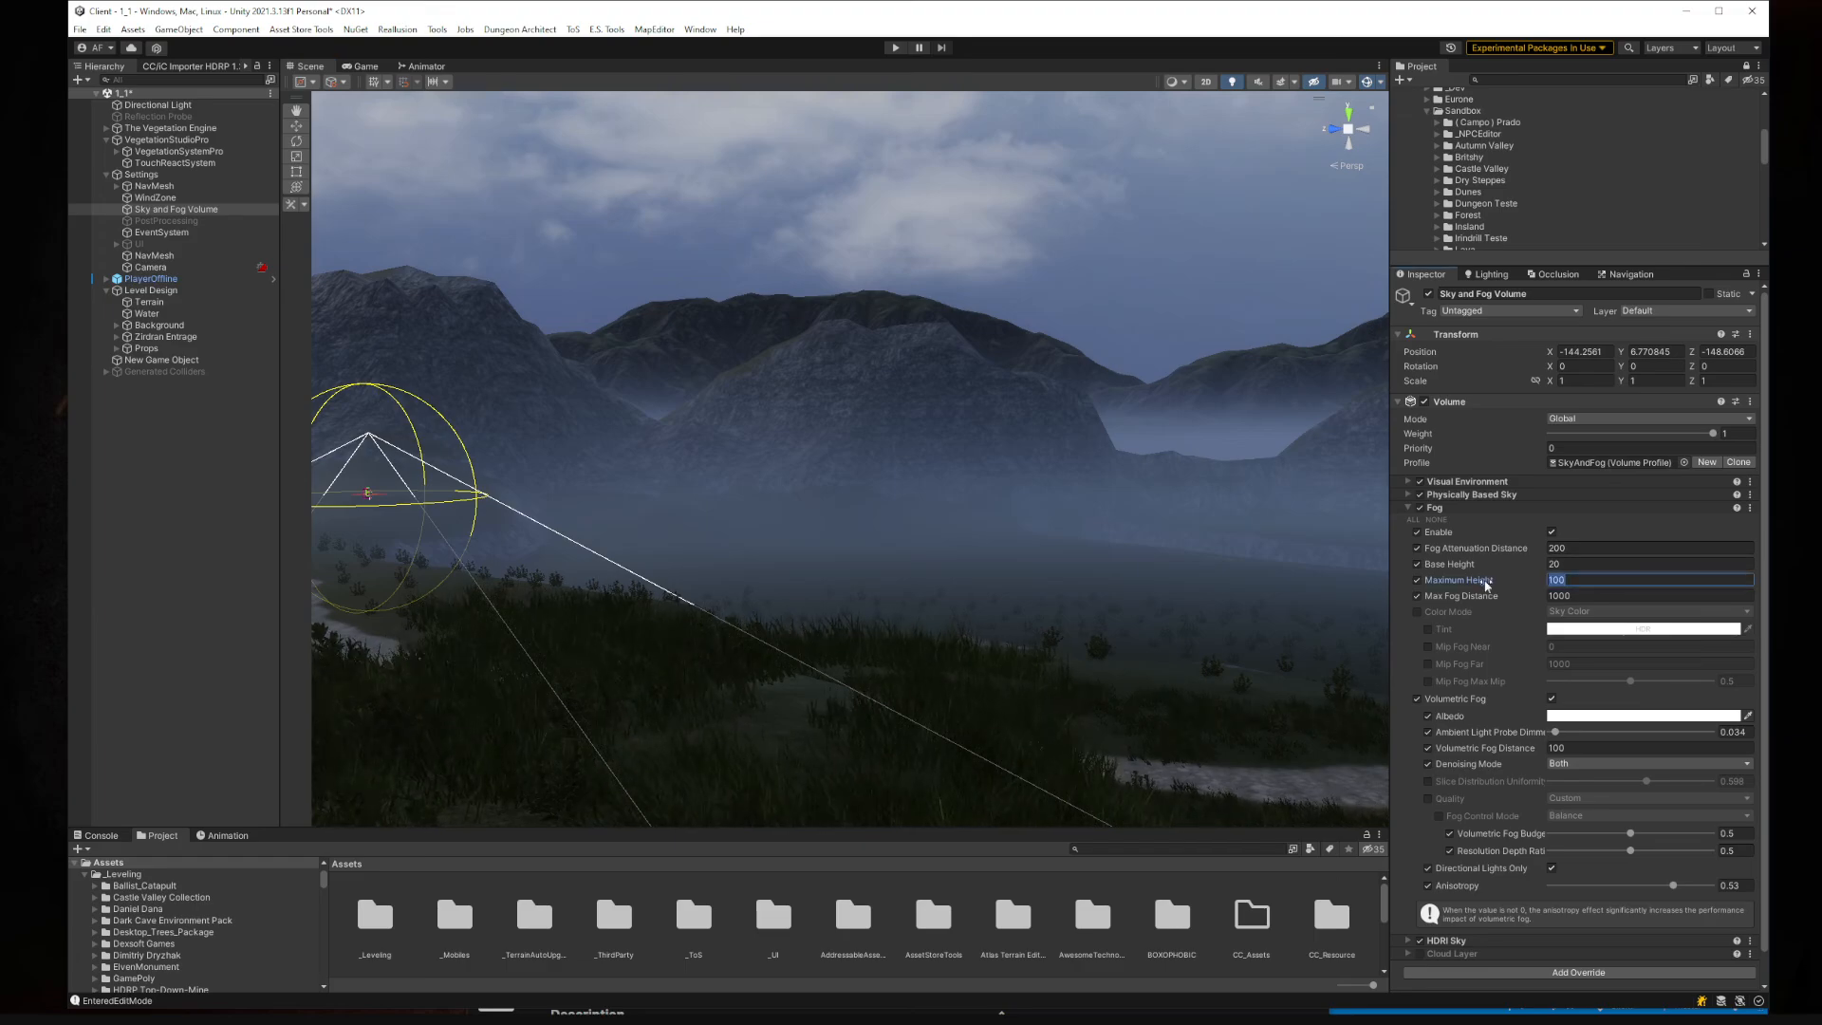
pyautogui.write('300')
pyautogui.moveTo(1139, 427); pyautogui.dragTo(726, 461, button='right')
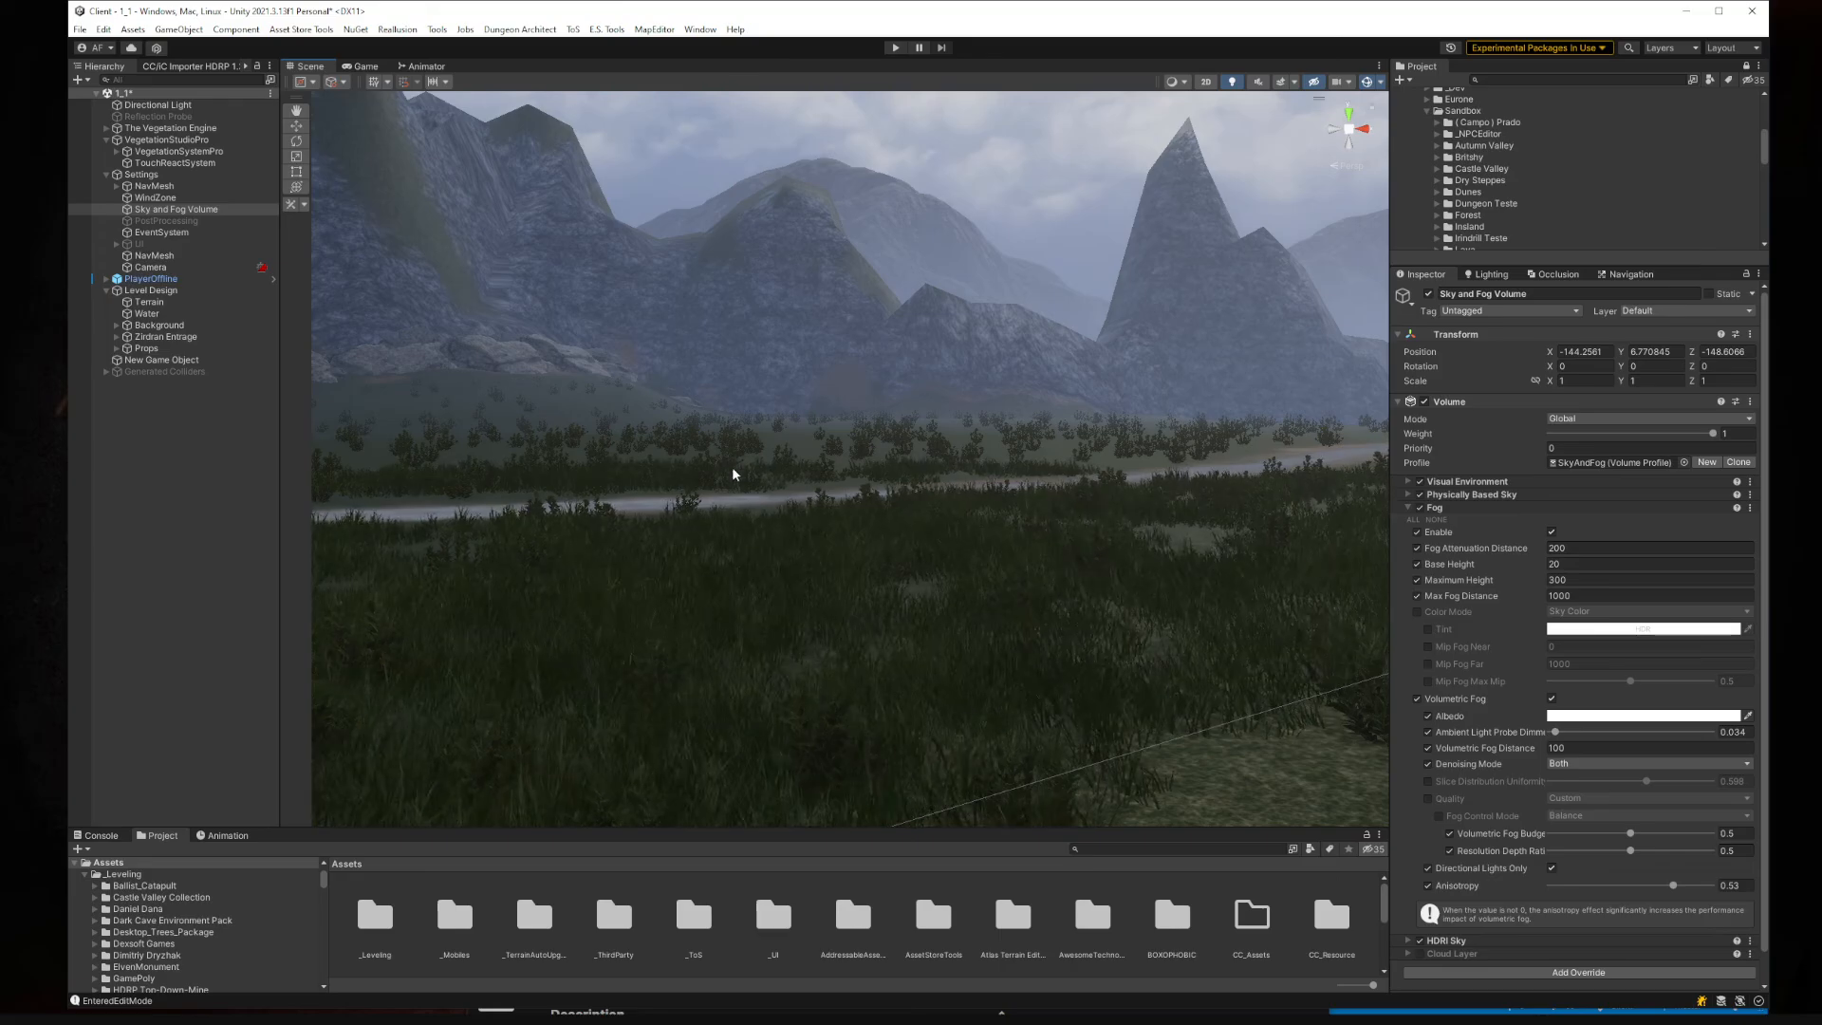
pyautogui.moveTo(732, 465); pyautogui.dragTo(958, 486, button='right')
# Step: Set the Fog Attenuation Distance to 500 and inspect the path, valley and mountains
pyautogui.click(1514, 551)
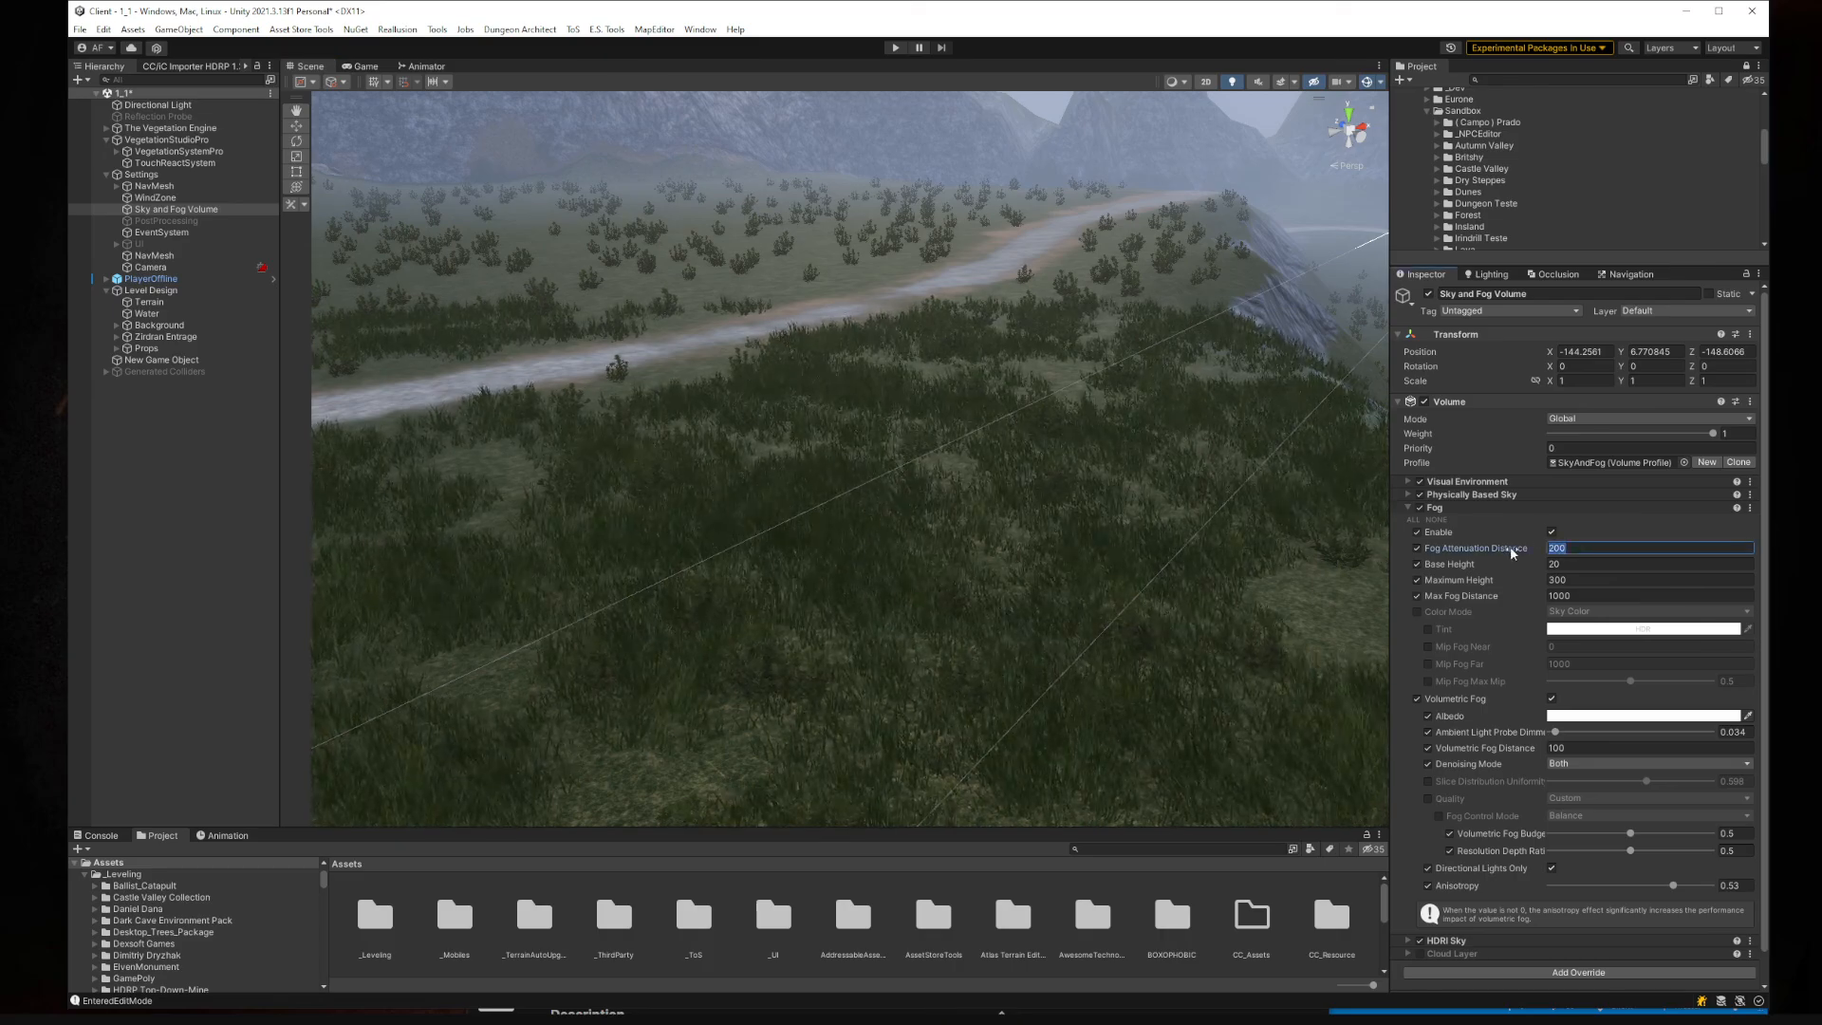
pyautogui.write('500')
pyautogui.moveTo(926, 370); pyautogui.dragTo(1121, 407, button='right')
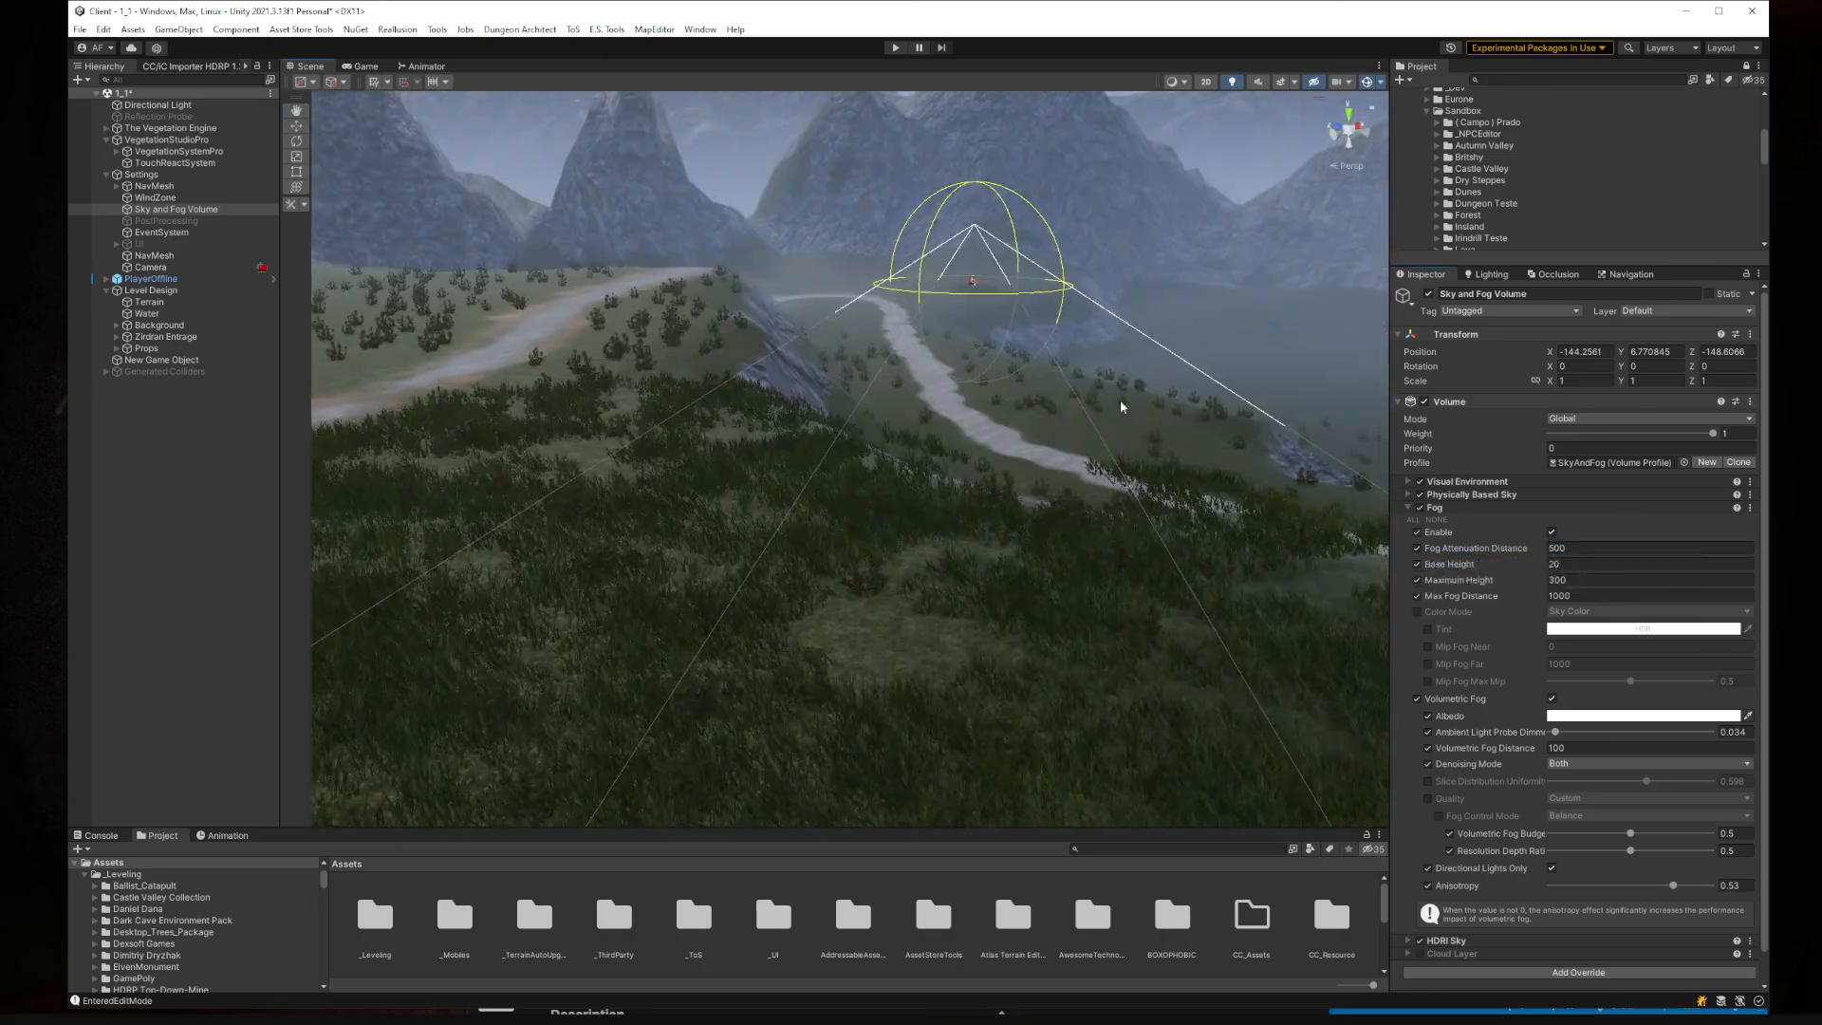
pyautogui.moveTo(881, 461); pyautogui.dragTo(922, 336, button='right')
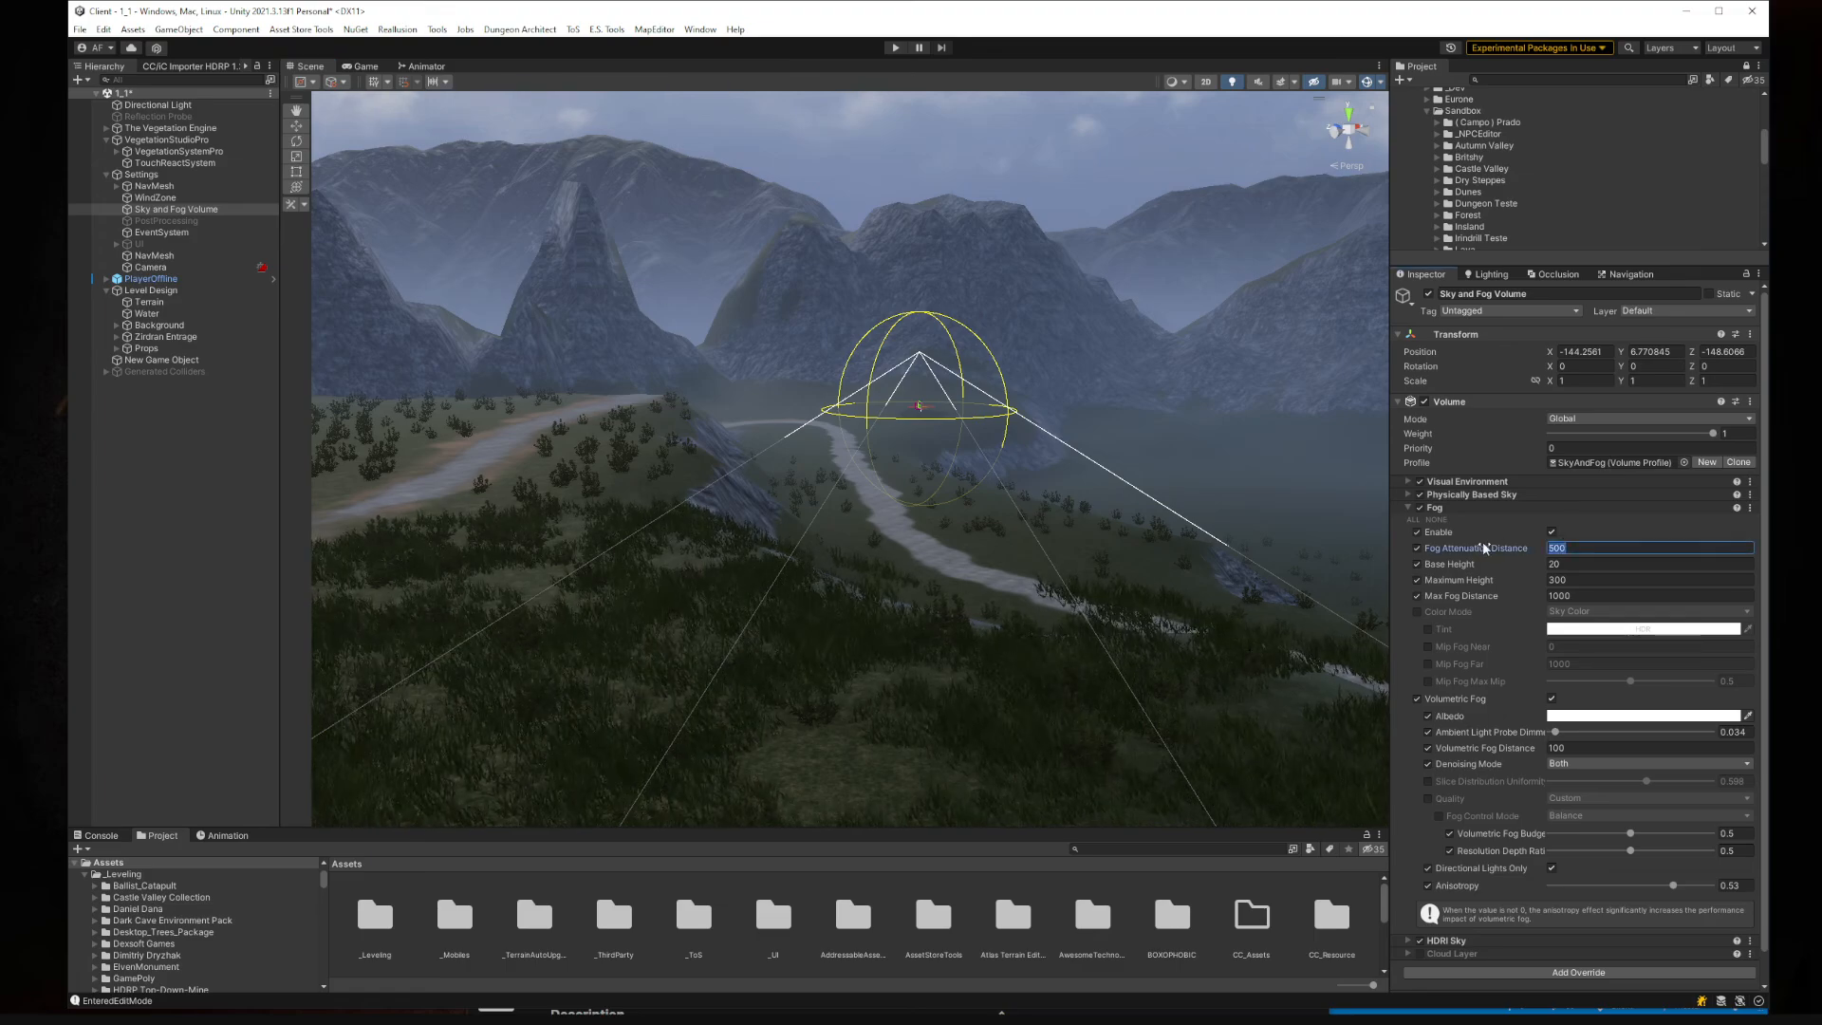
pyautogui.write('500')
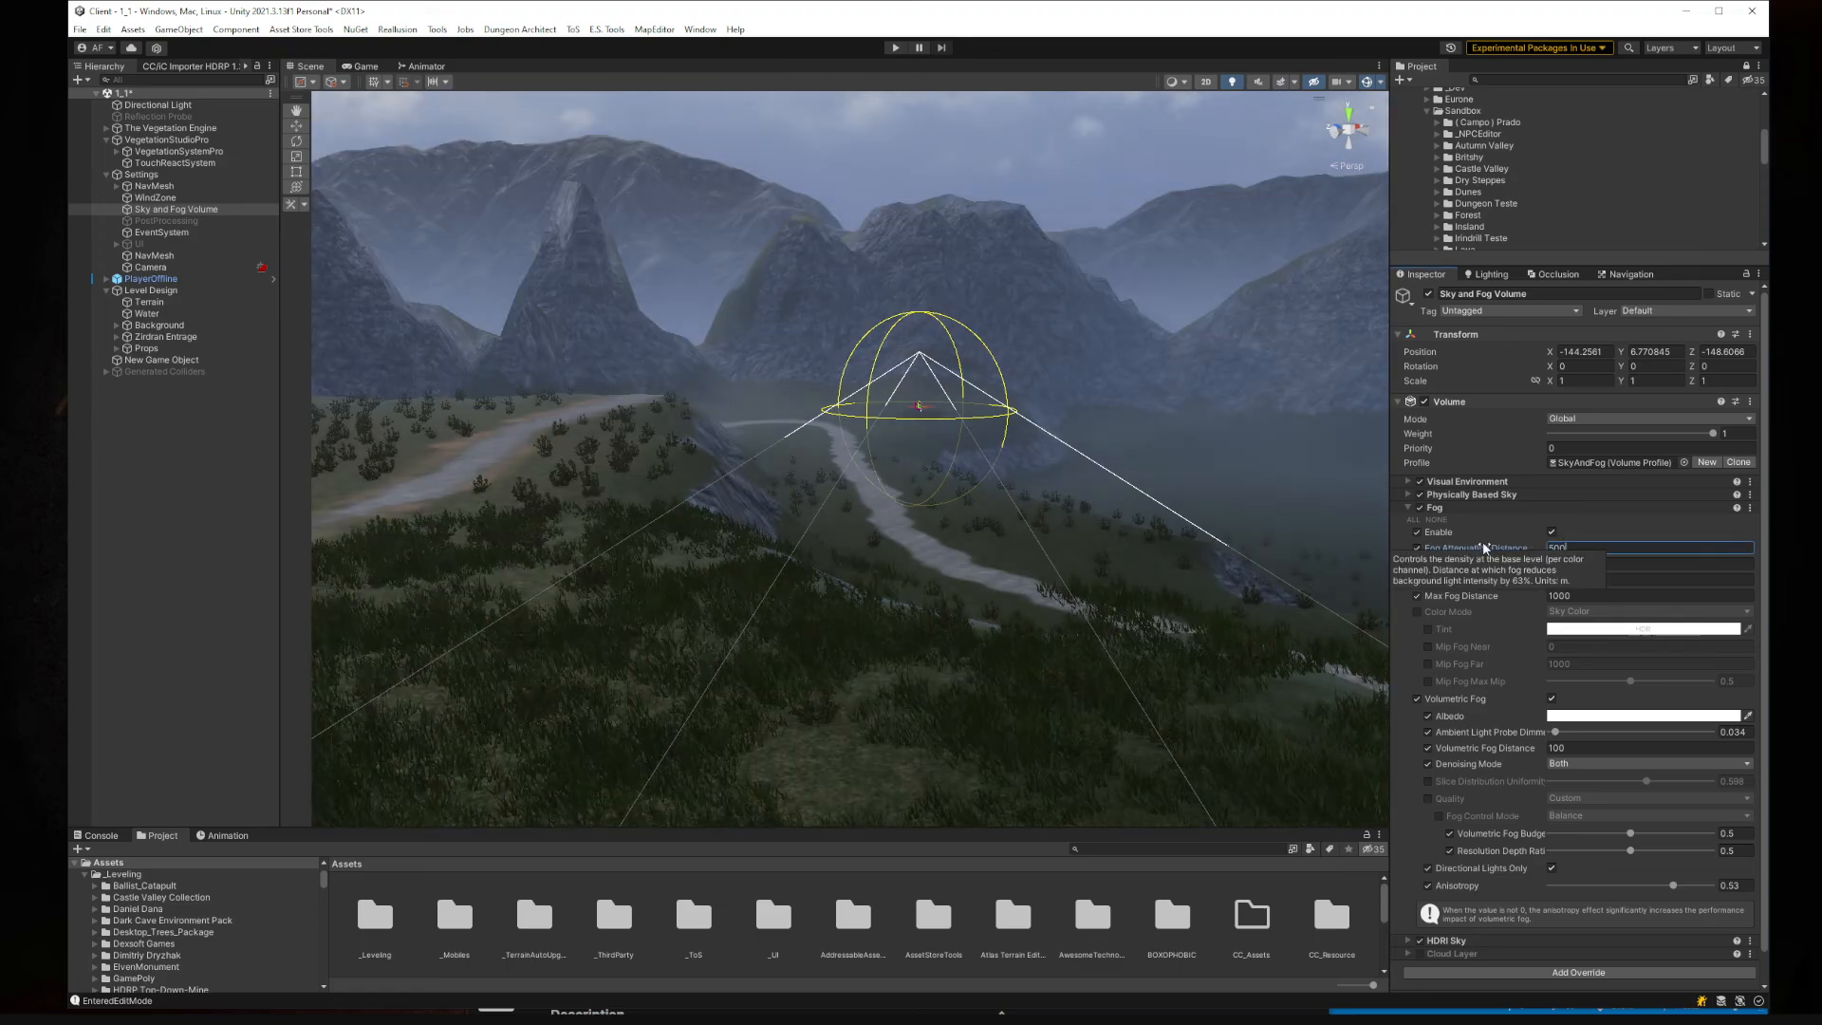
pyautogui.moveTo(892, 303); pyautogui.dragTo(859, 344, button='right')
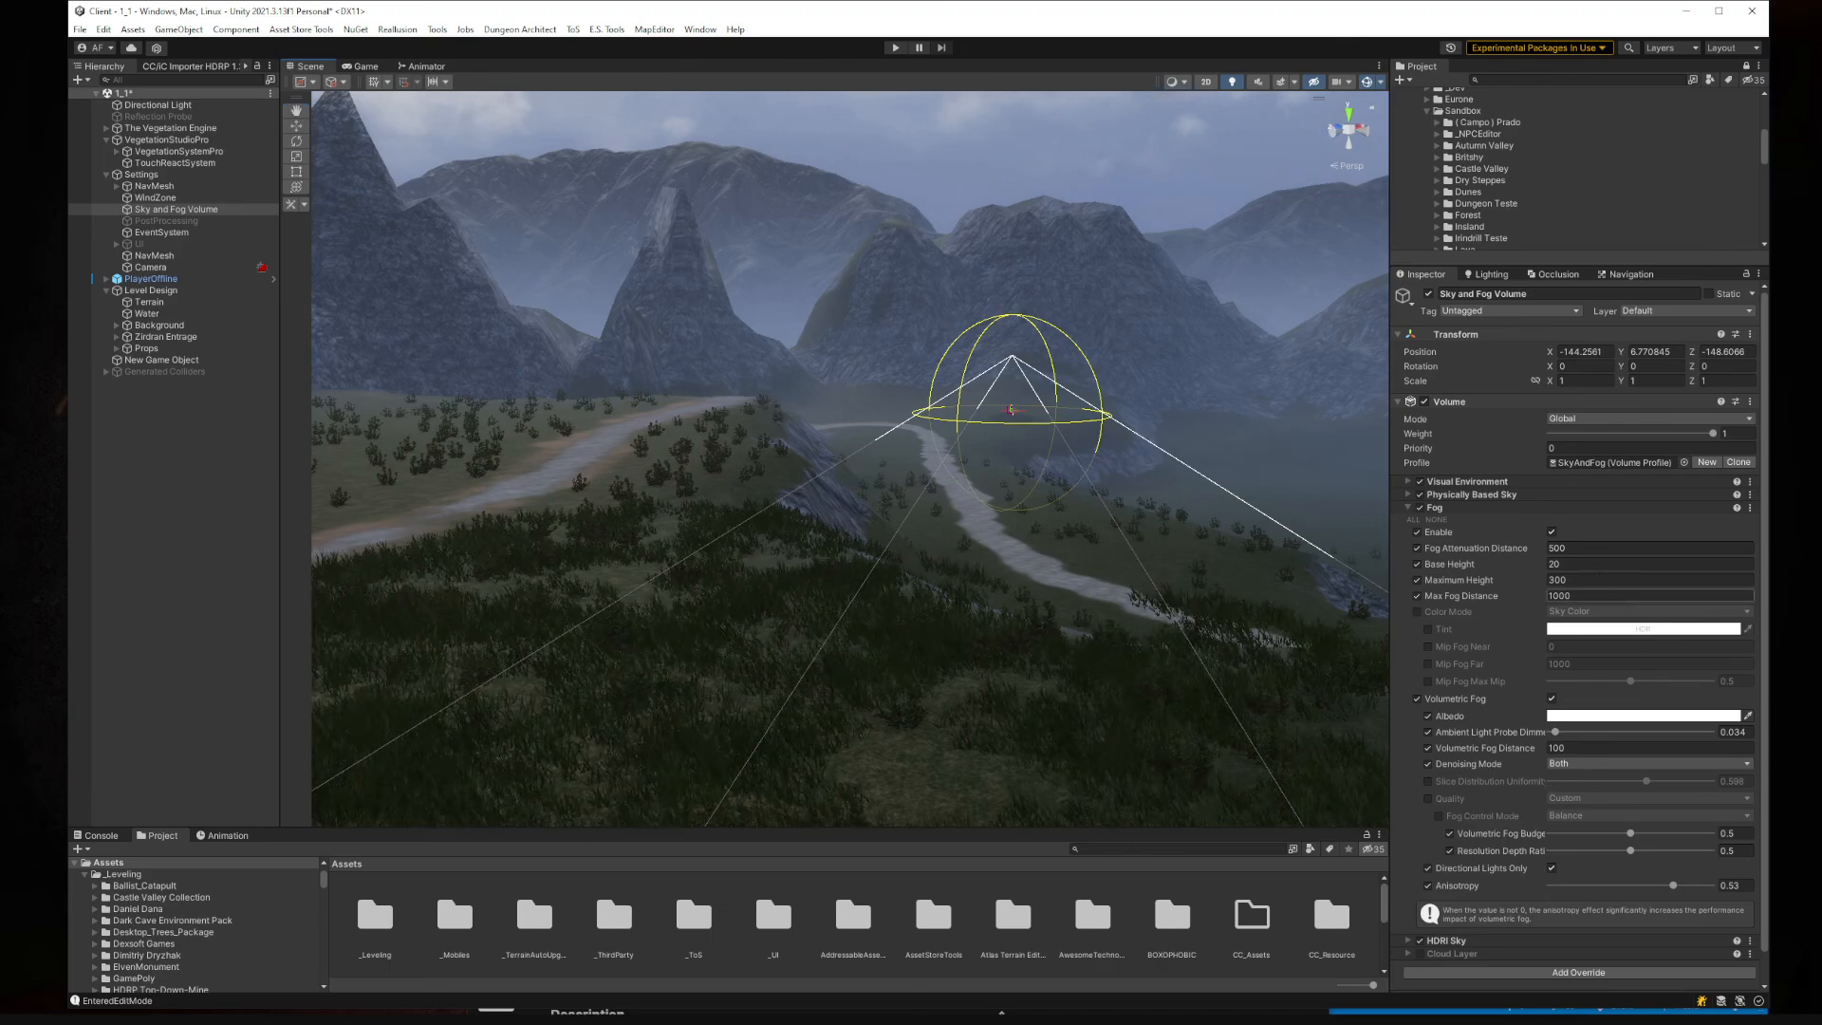
# Step: Raise the Fog Attenuation Distance to 800 and the fog's Maximum Height to 1000
pyautogui.write('800')
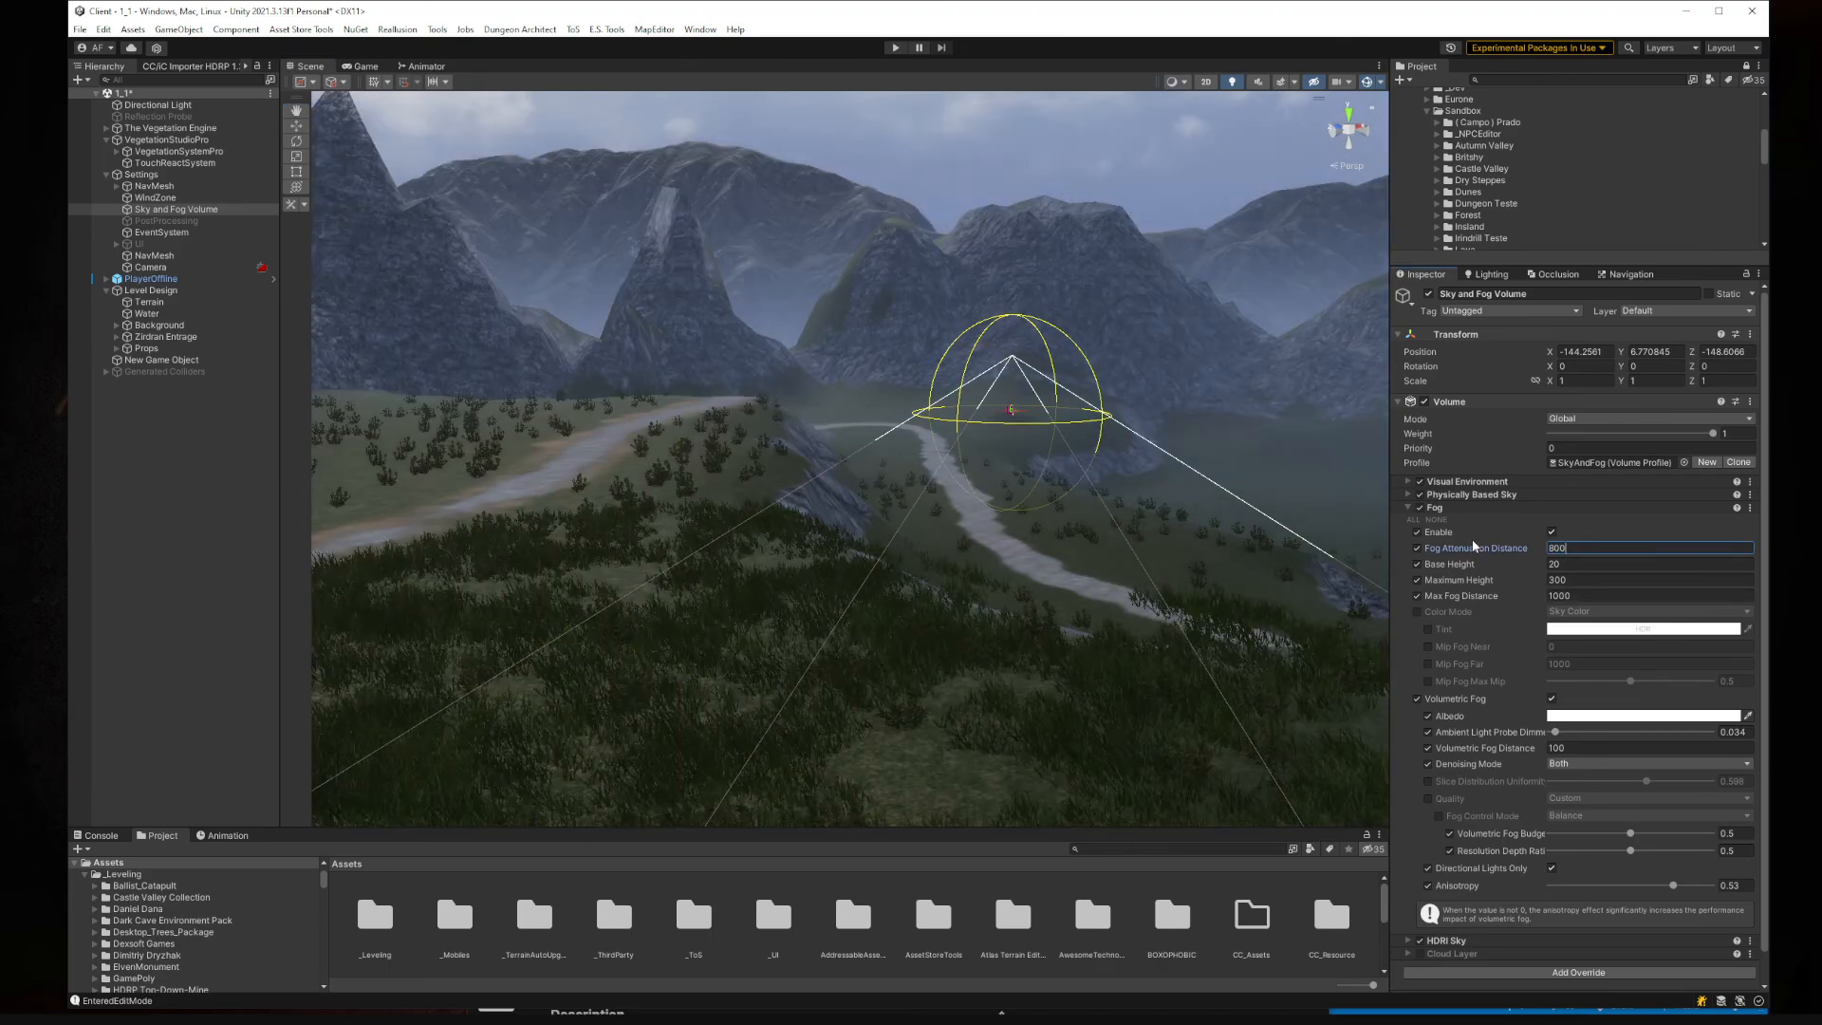
pyautogui.moveTo(1000, 456); pyautogui.dragTo(1038, 428, button='right')
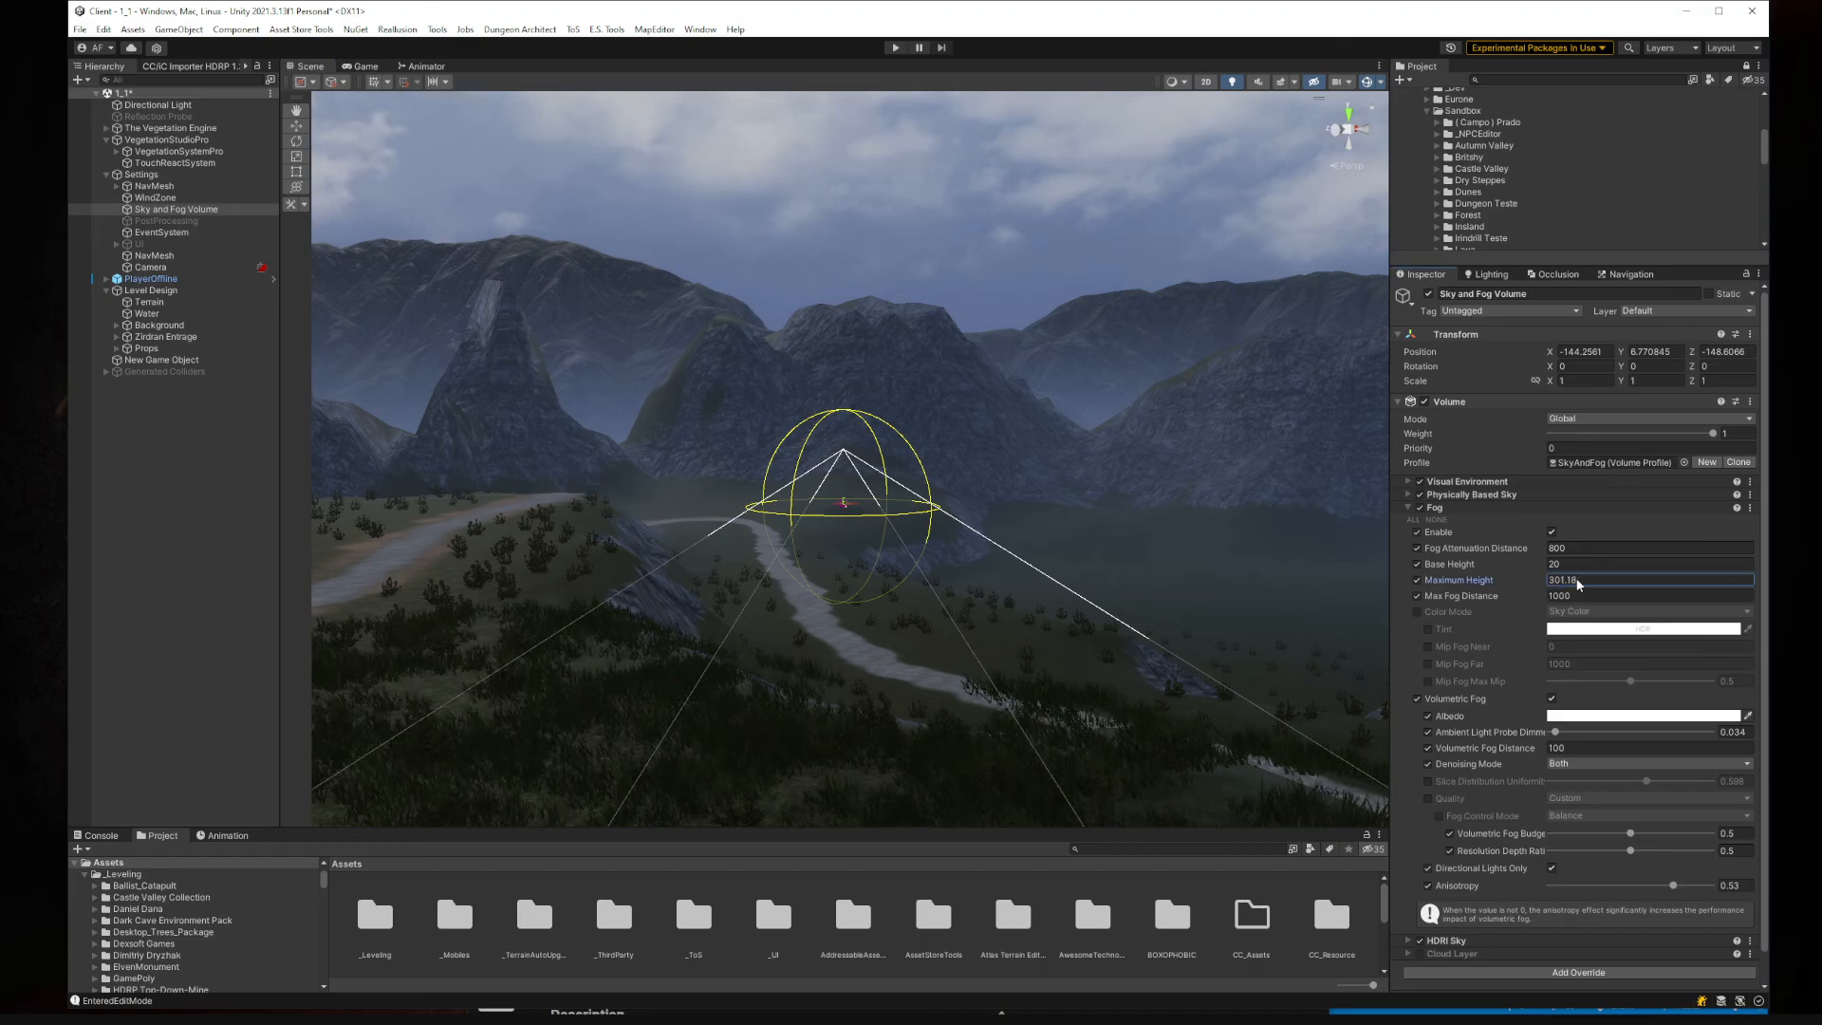
pyautogui.write('1000')
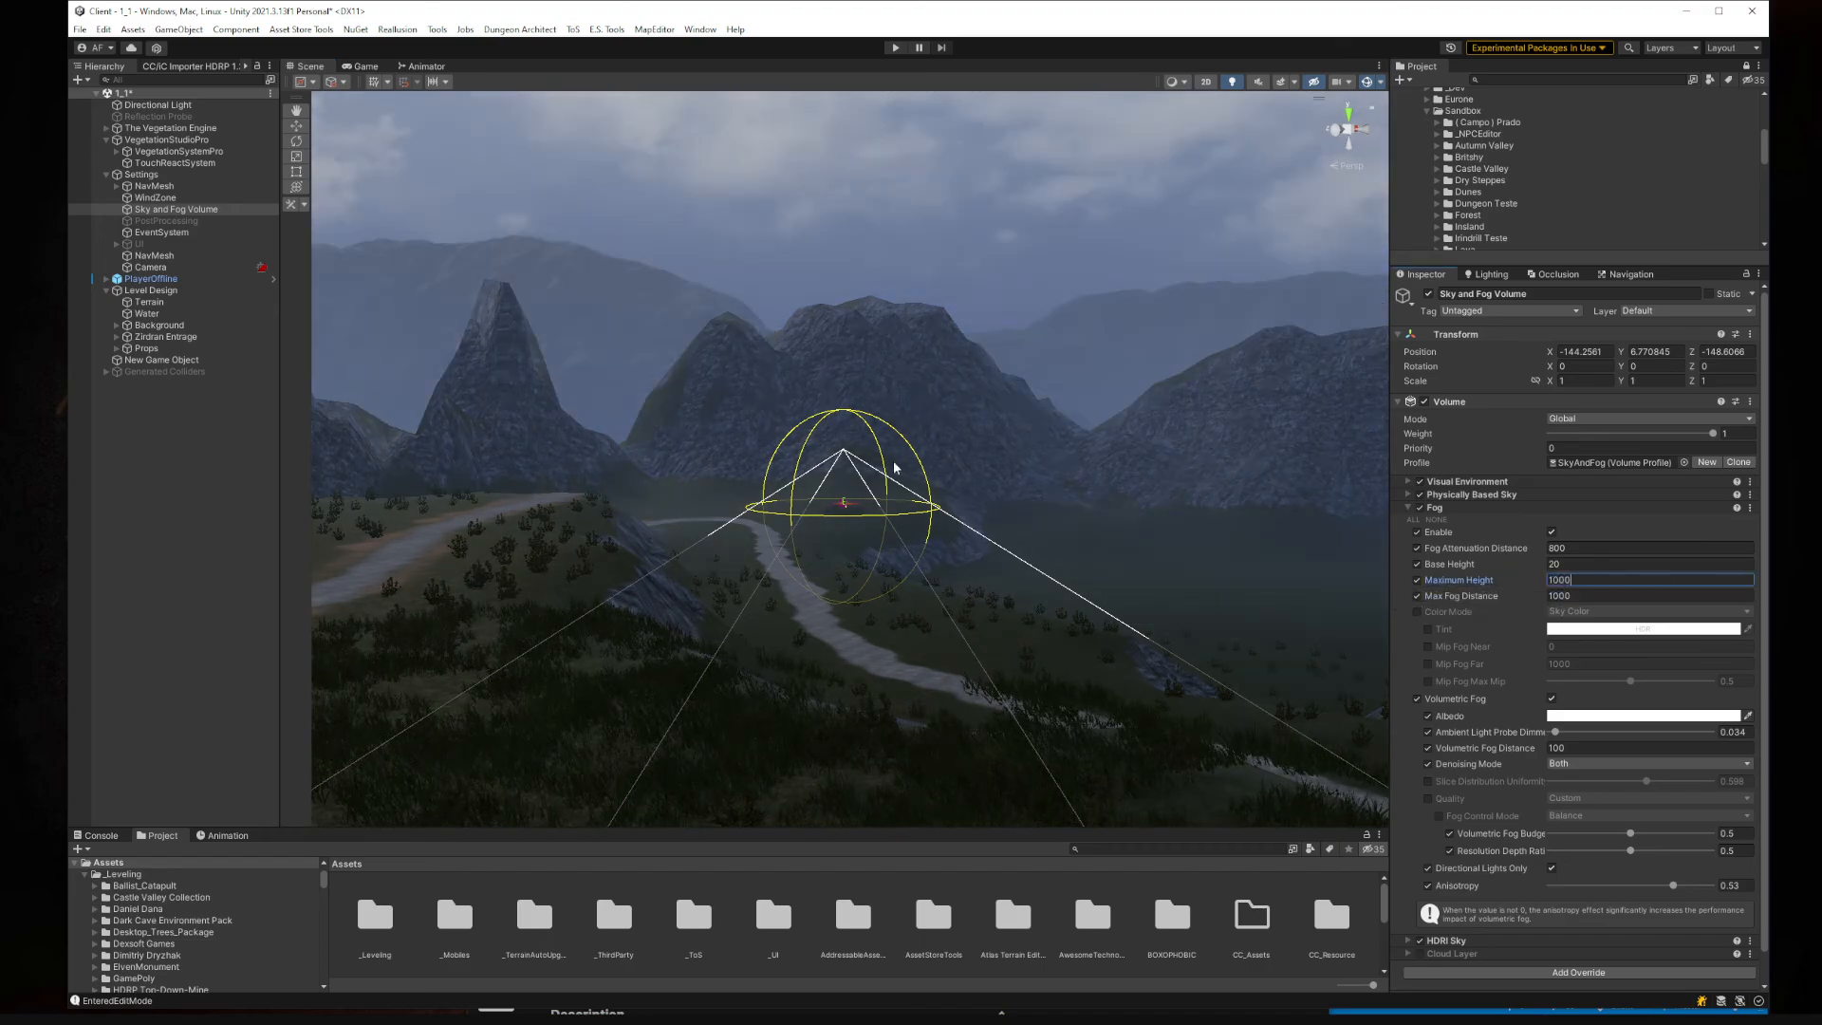
pyautogui.moveTo(887, 481); pyautogui.dragTo(776, 449, button='right')
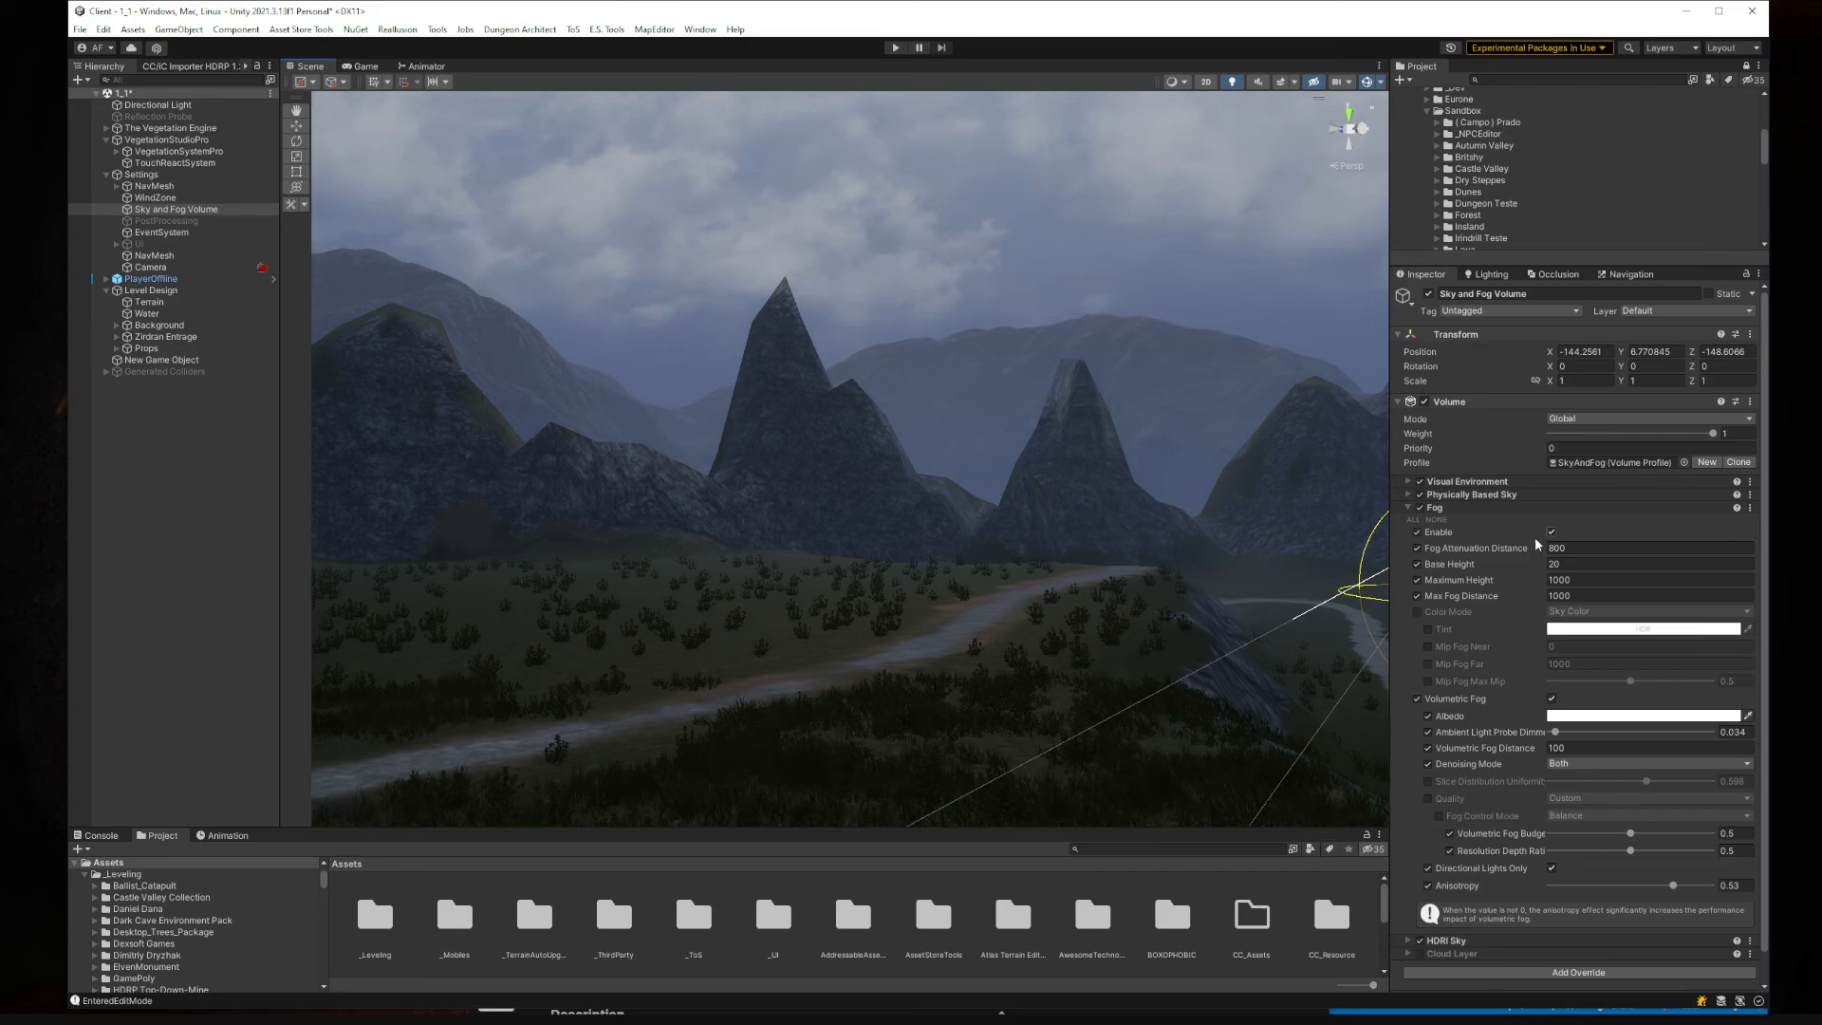
# Step: Thicken the fog by trying Fog Attenuation Distances of 20 and 40, viewing the landscape with each
pyautogui.click(1558, 548)
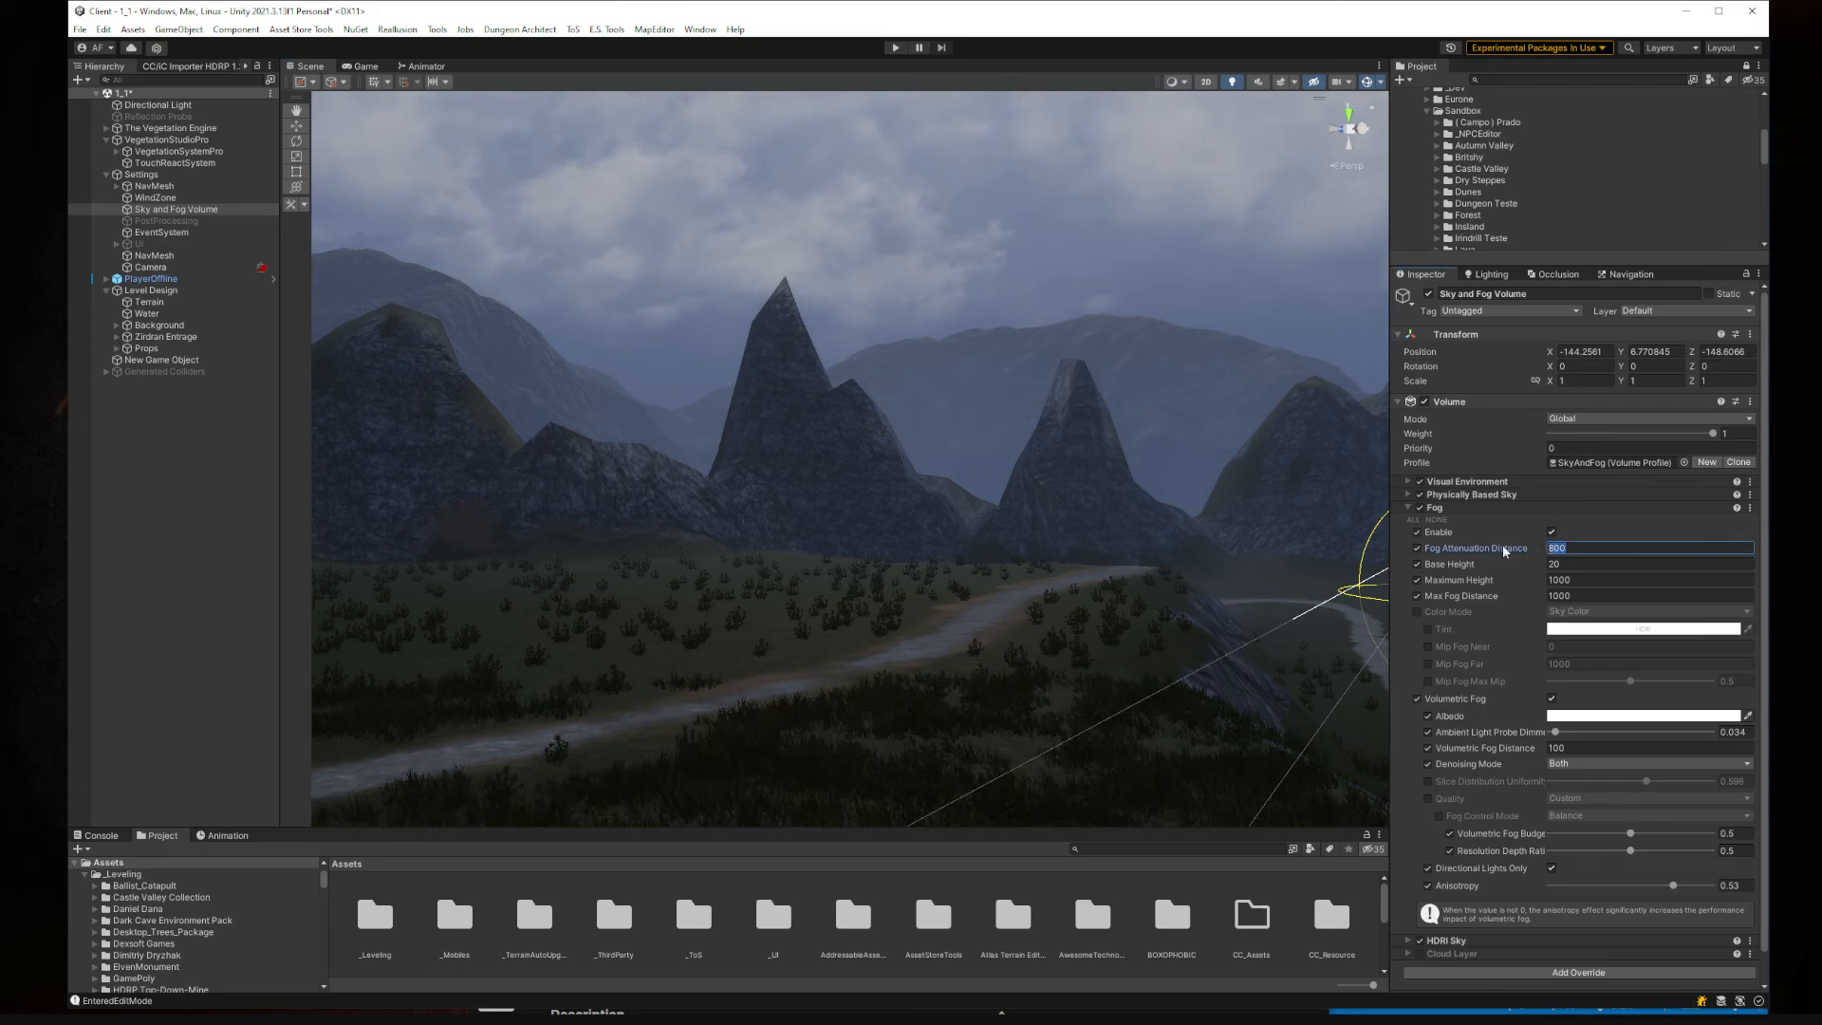
pyautogui.write('20')
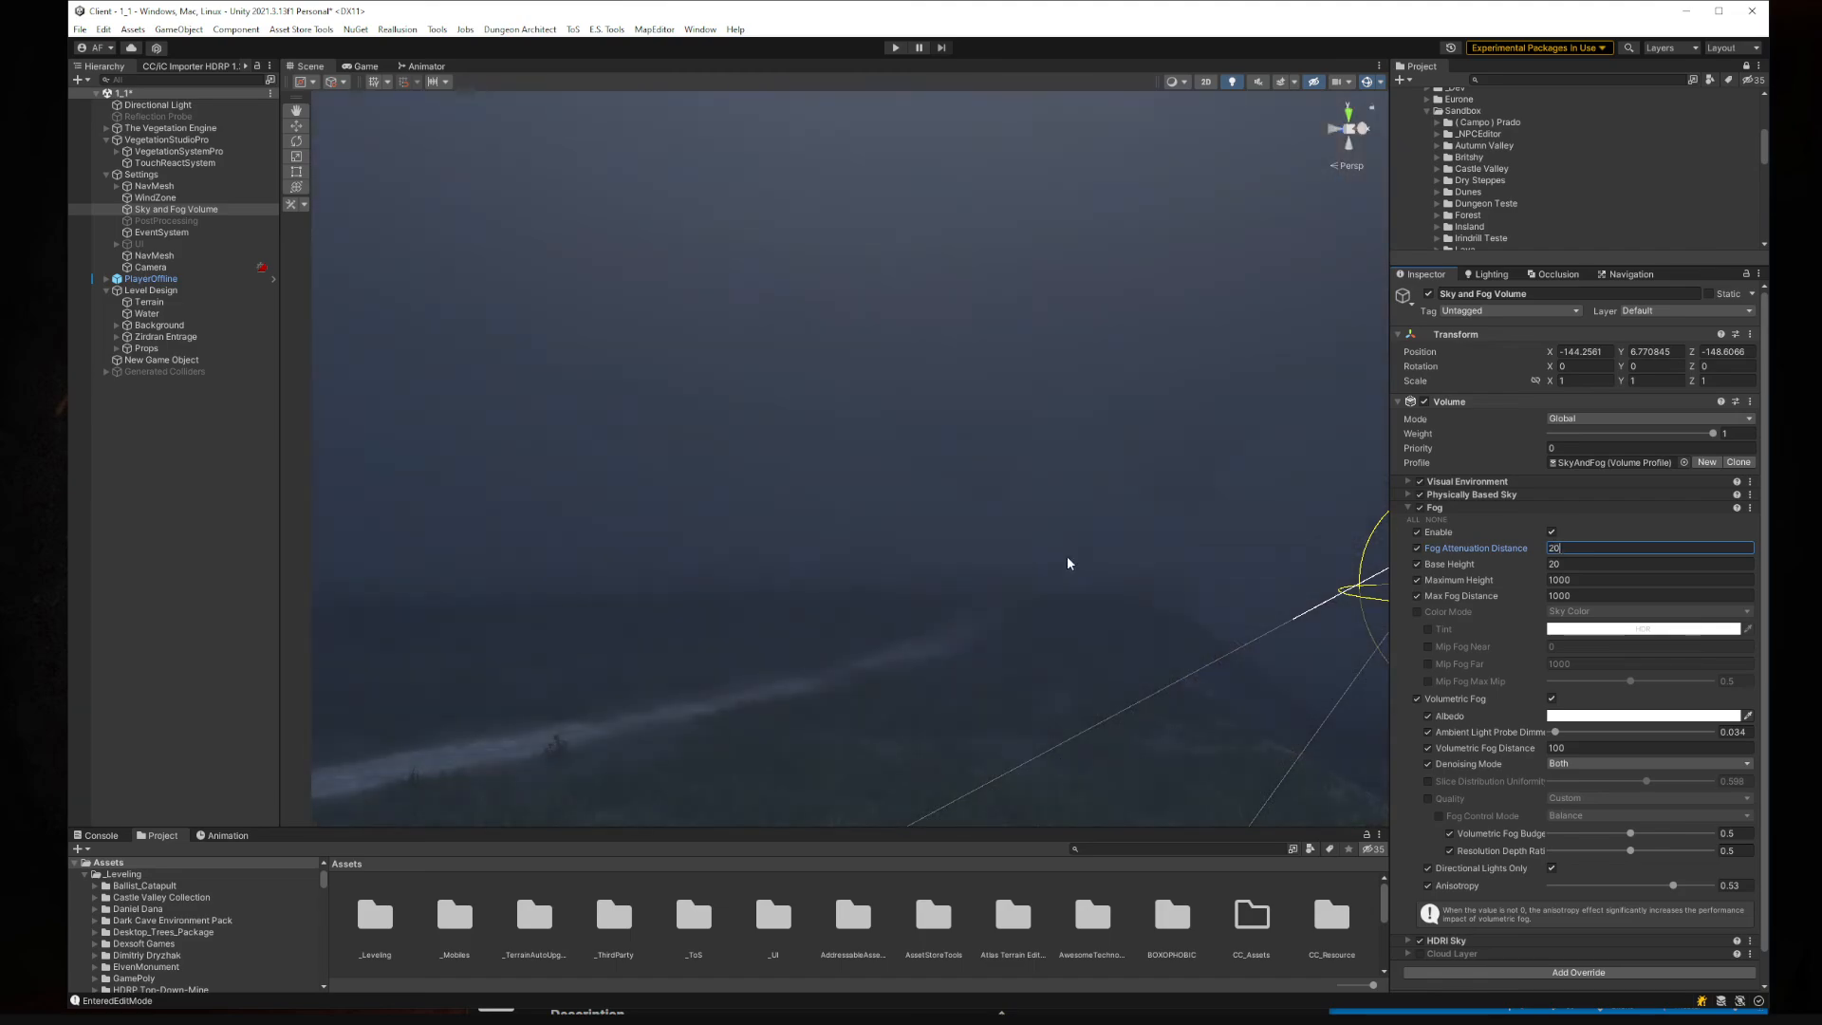
pyautogui.moveTo(977, 566); pyautogui.dragTo(759, 560, button='right')
pyautogui.click(1516, 550)
pyautogui.write('40')
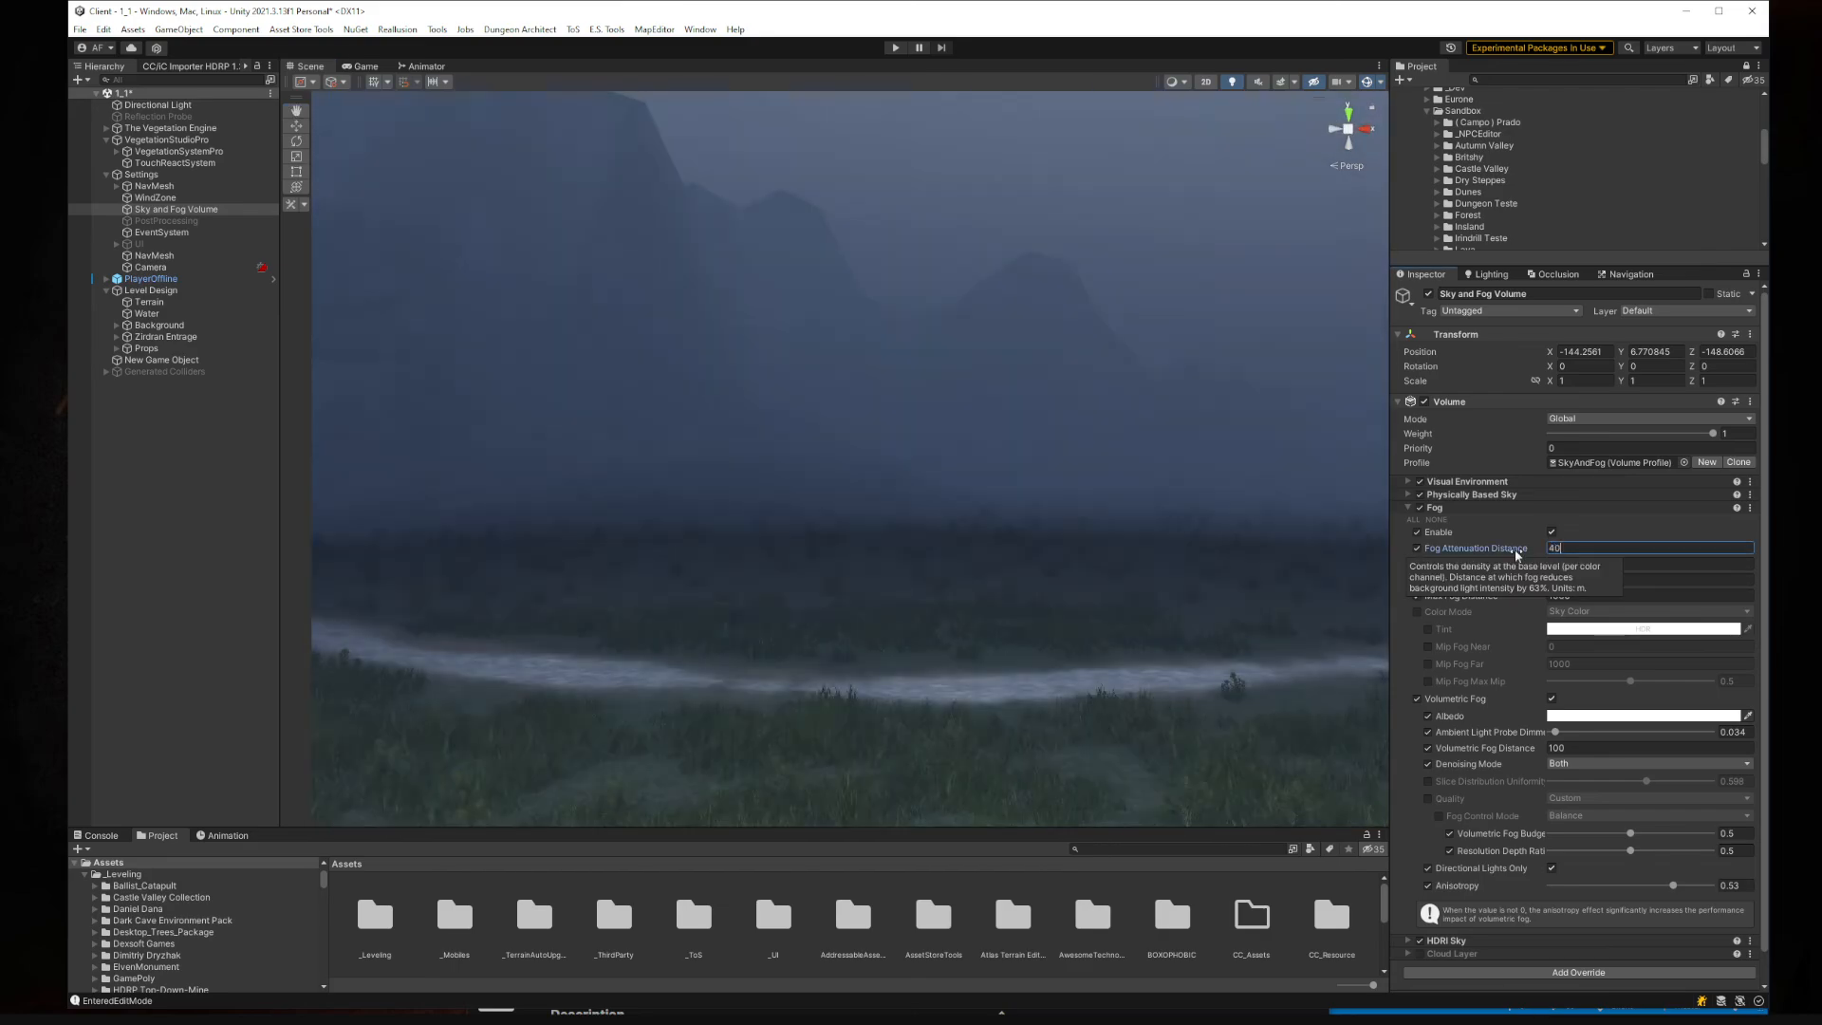
pyautogui.moveTo(956, 623); pyautogui.dragTo(1119, 671, button='right')
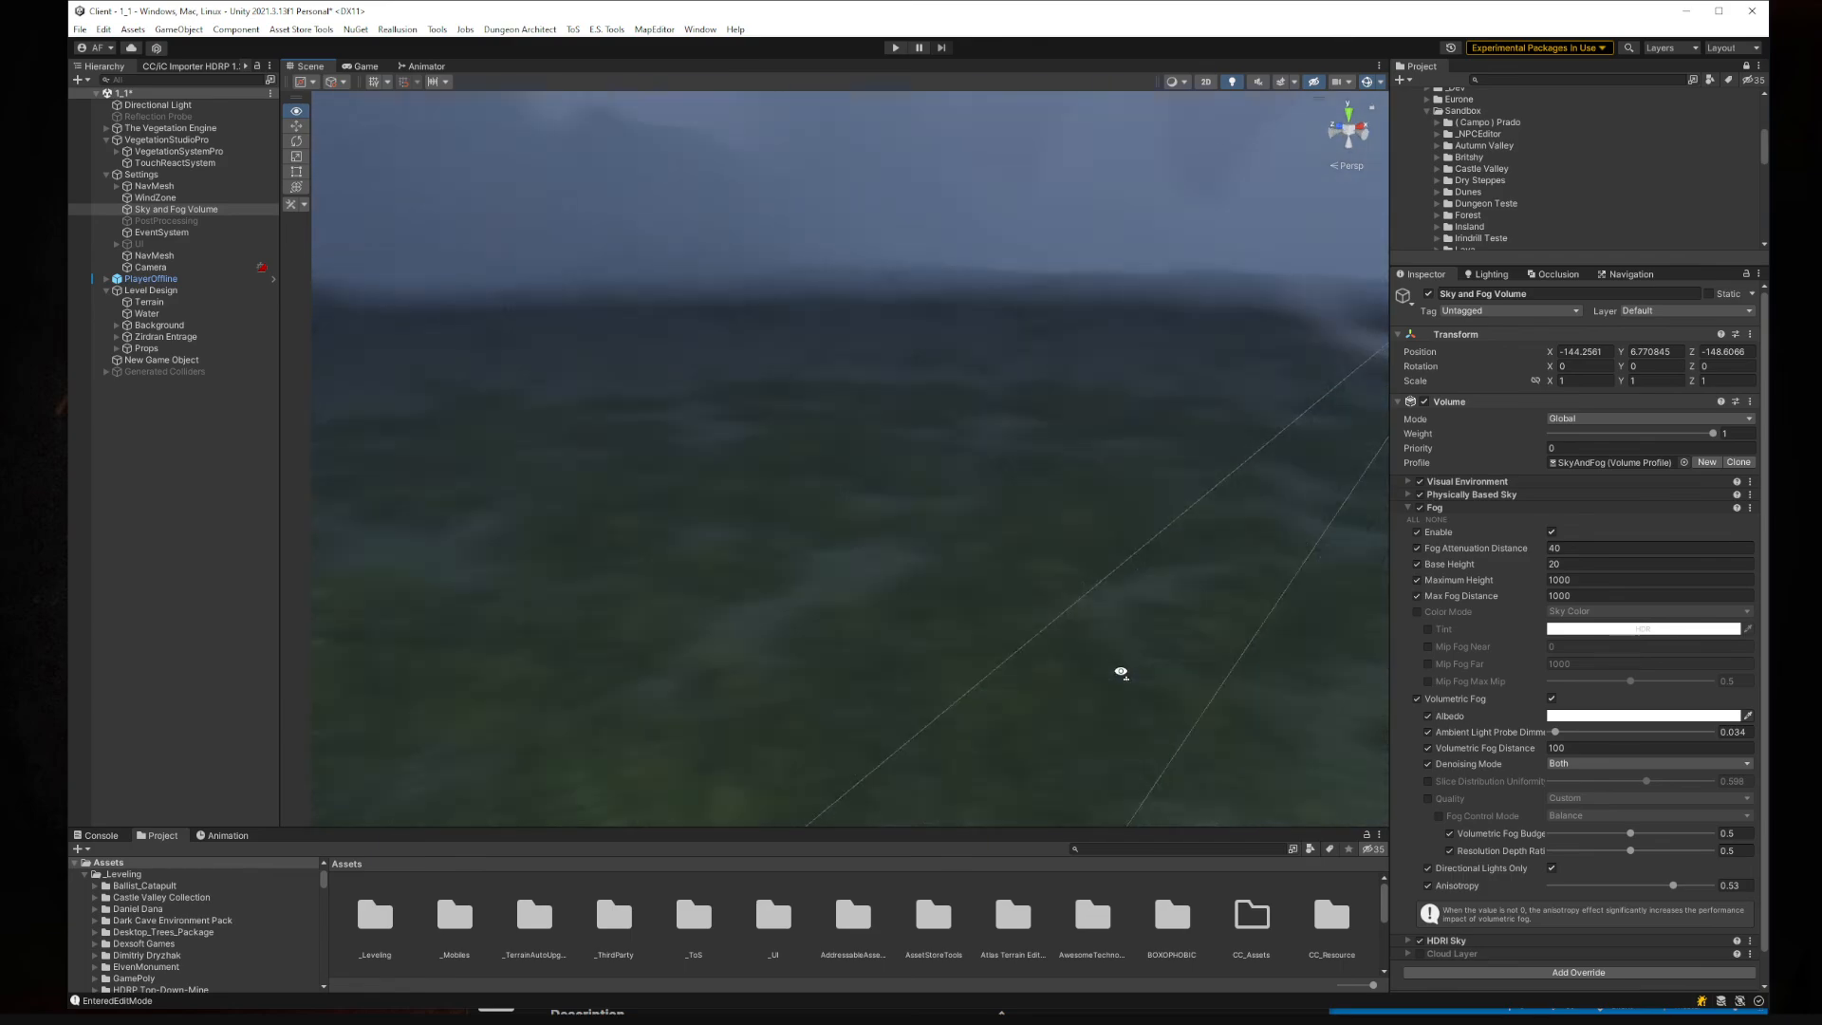
# Step: Set the Fog Attenuation Distance to 50 and look across the meadow toward the peaks
pyautogui.click(1519, 549)
pyautogui.write('0')
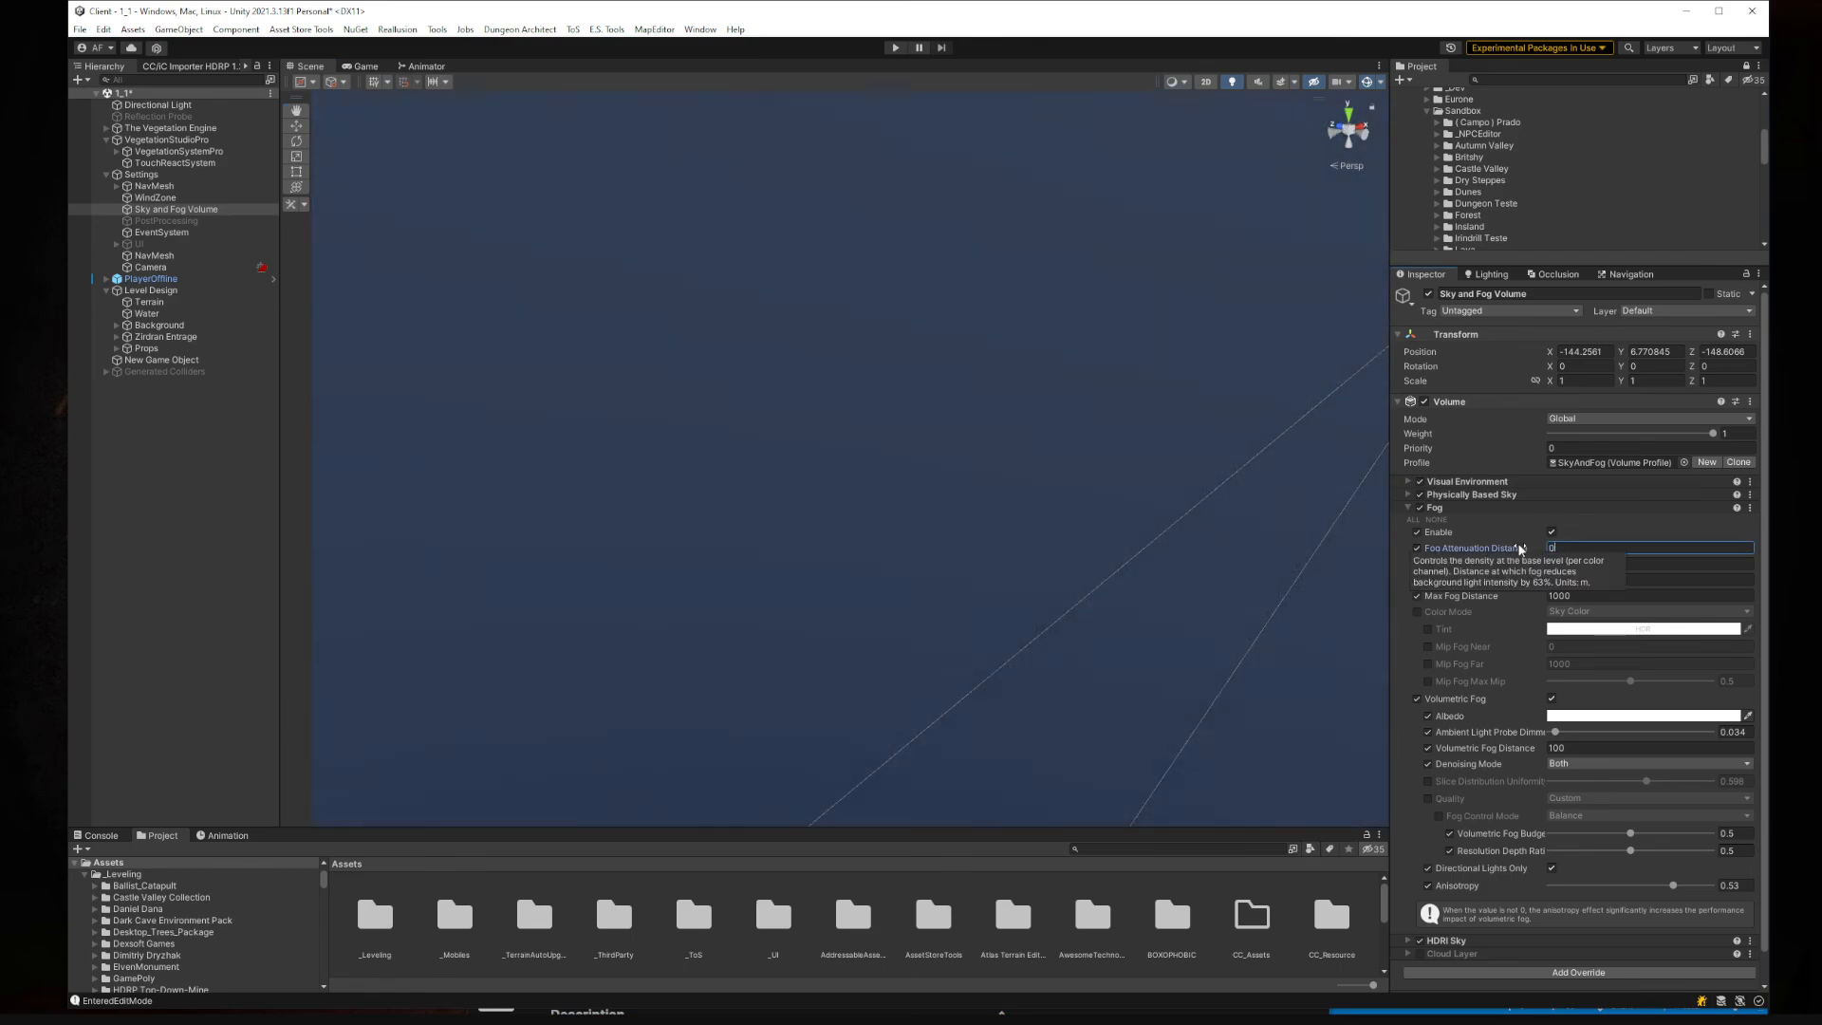
pyautogui.write('0')
pyautogui.moveTo(891, 476); pyautogui.dragTo(883, 433, button='right')
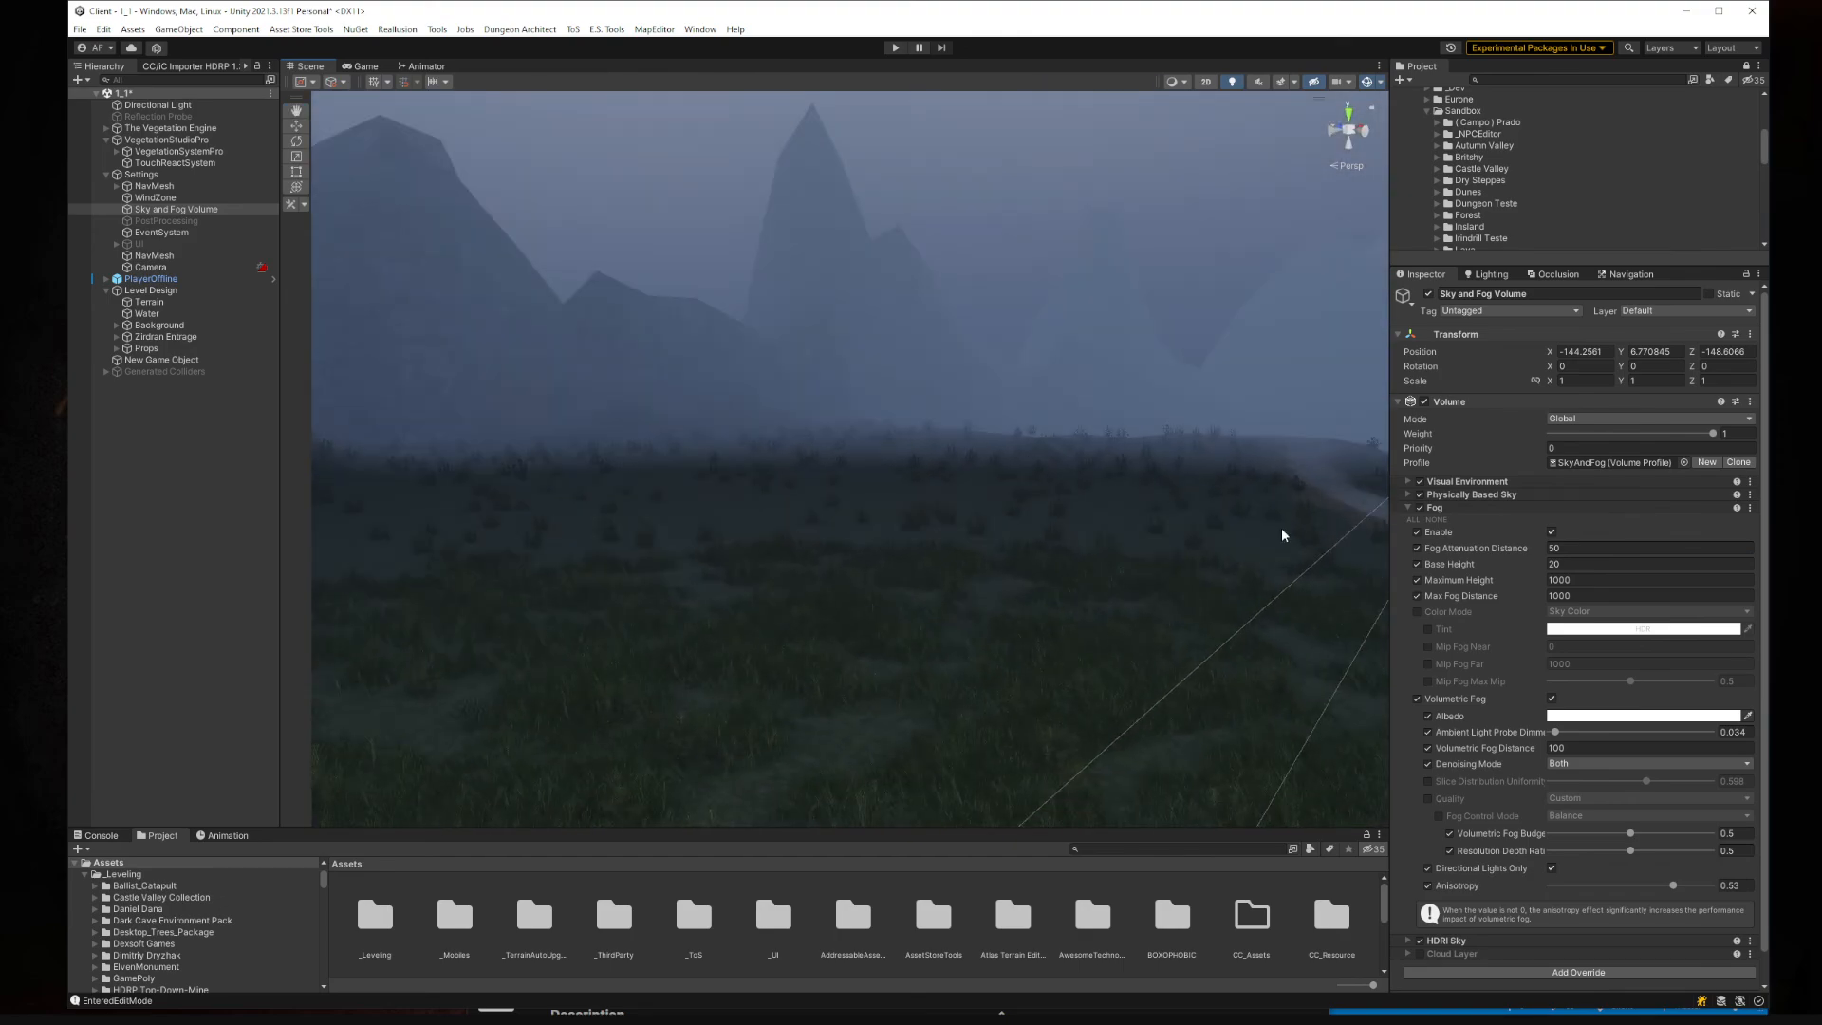
# Step: Thin the fog by trying Fog Attenuation Distances of 200 and 500, comparing the view of the mountains
pyautogui.click(1477, 550)
pyautogui.write('200')
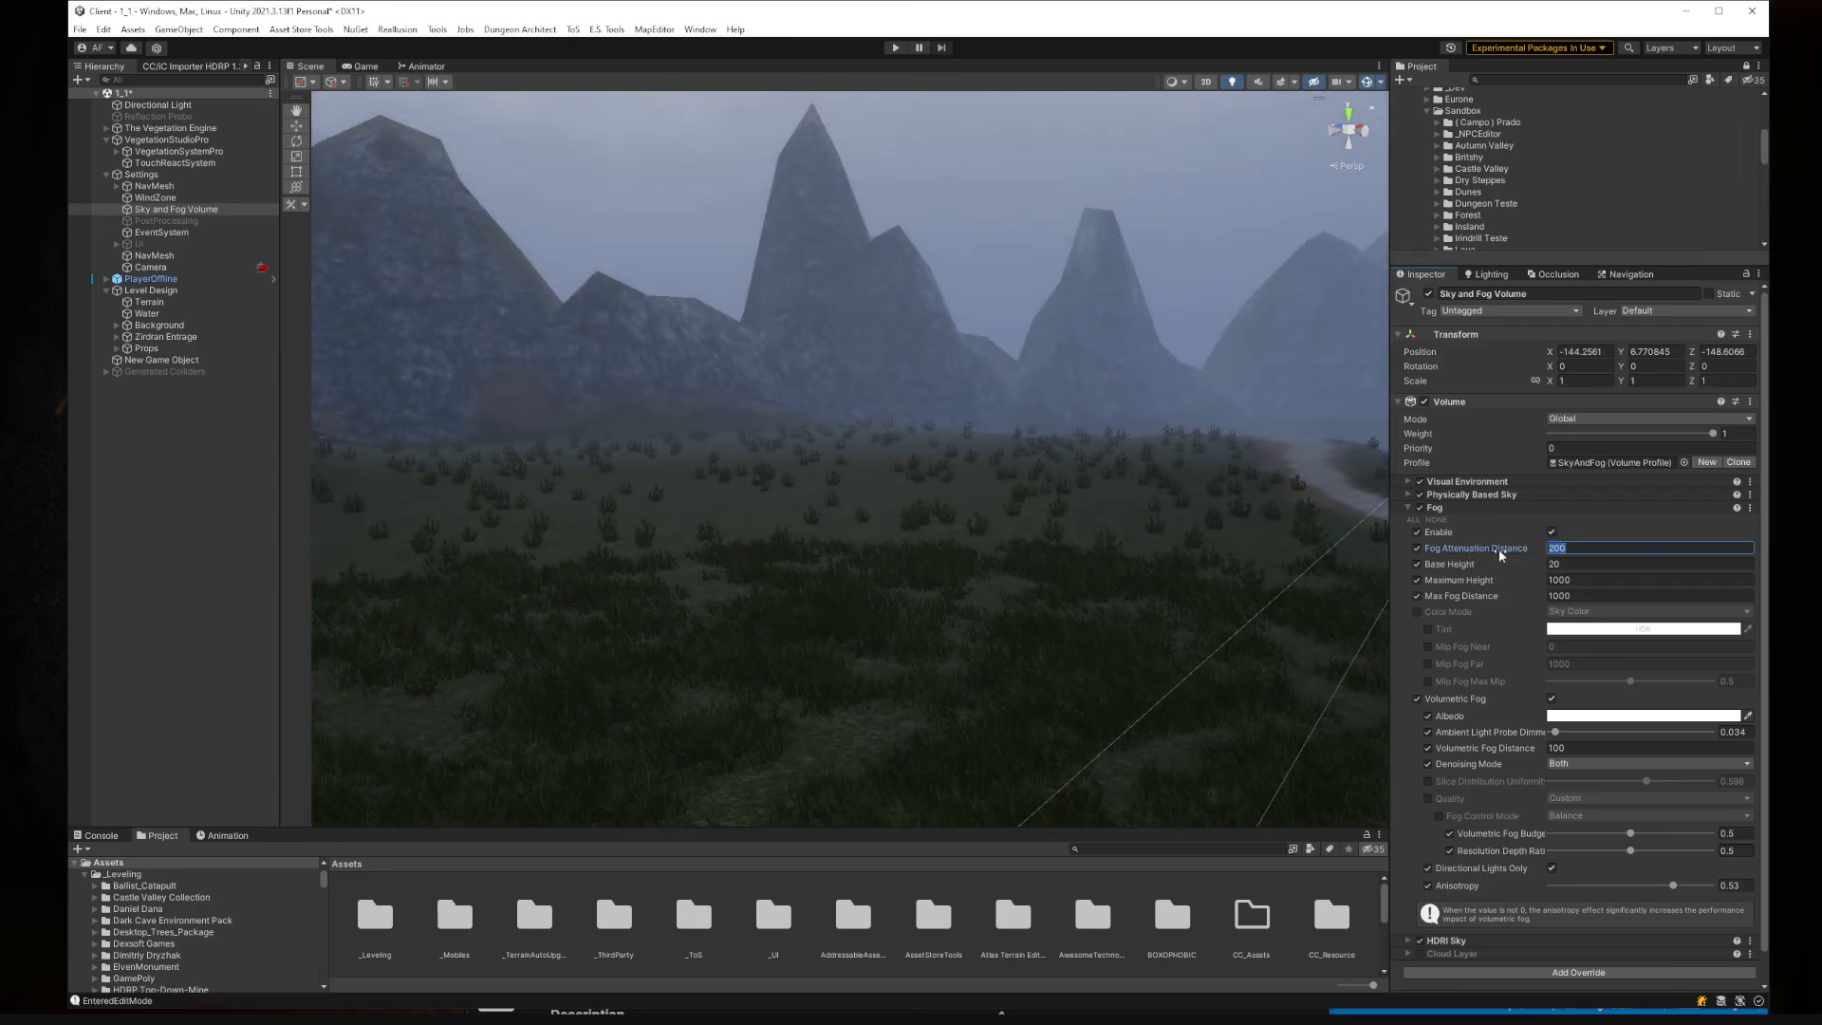
pyautogui.write('500')
pyautogui.moveTo(910, 394); pyautogui.dragTo(1351, 529, button='right')
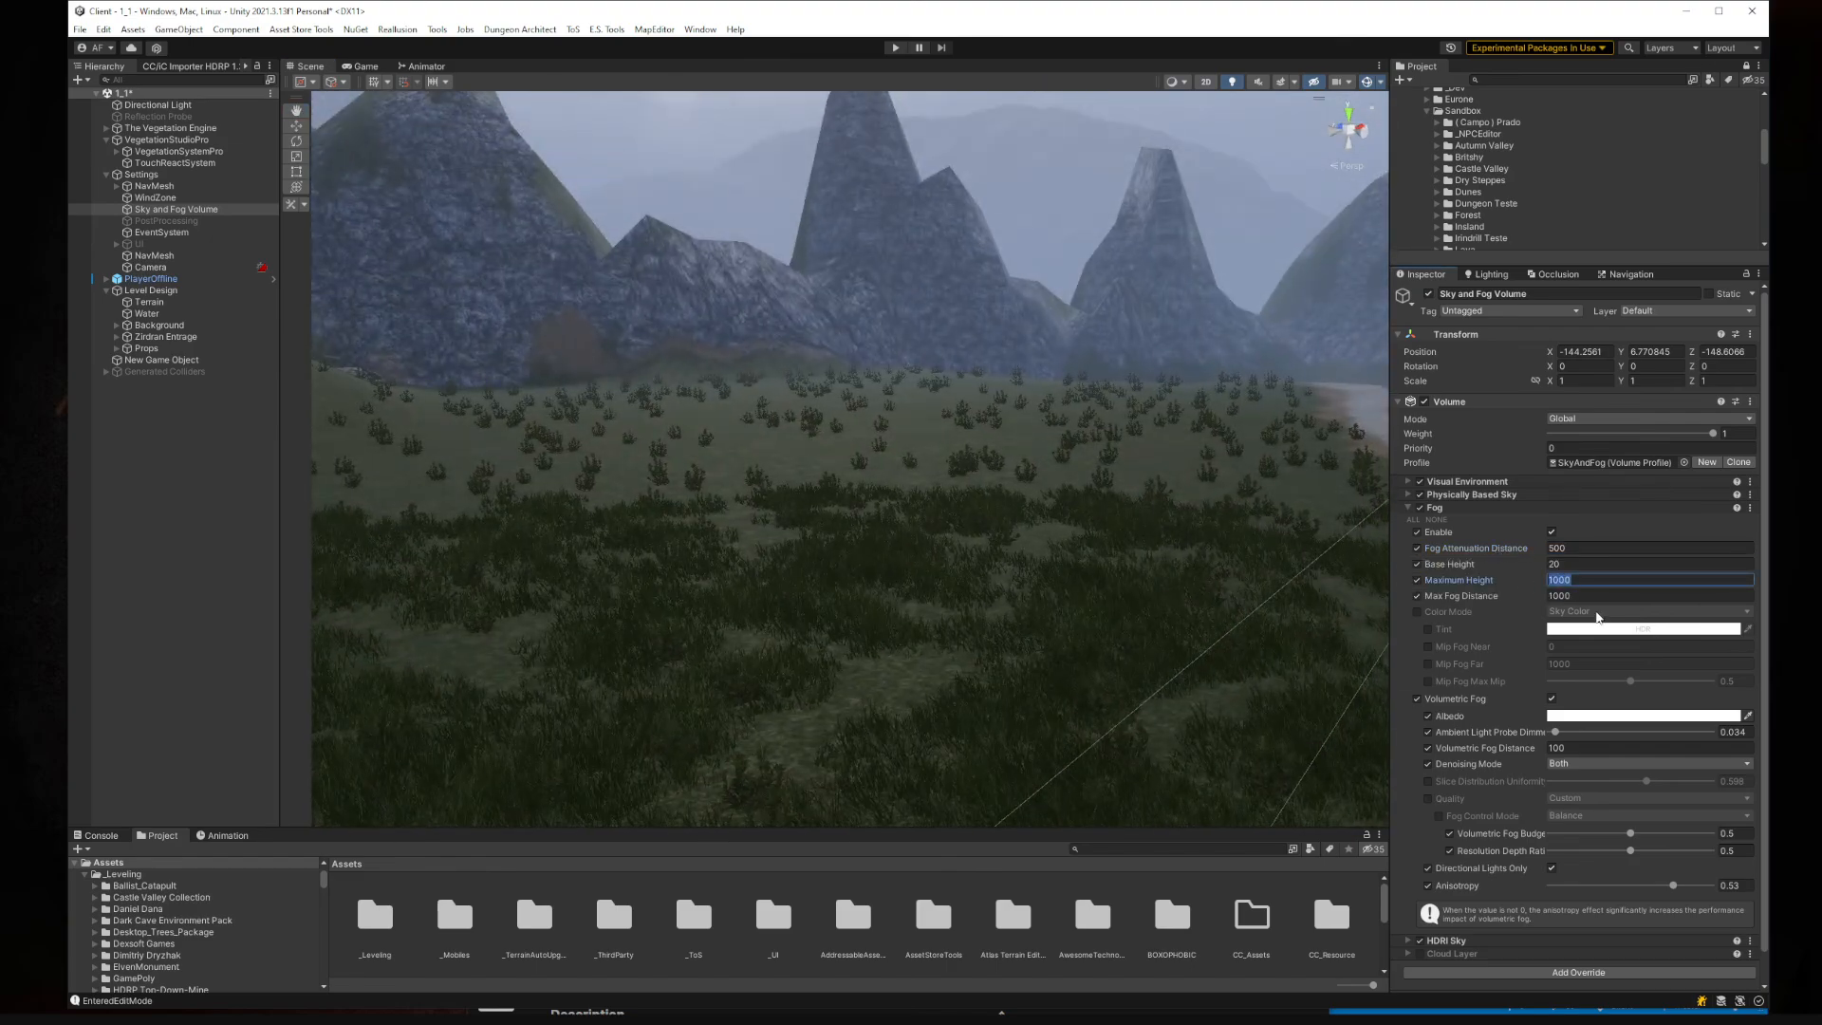
# Step: Lower the fog's Maximum Height to 50, raise it to 100, and check the distant mountains
pyautogui.write('50')
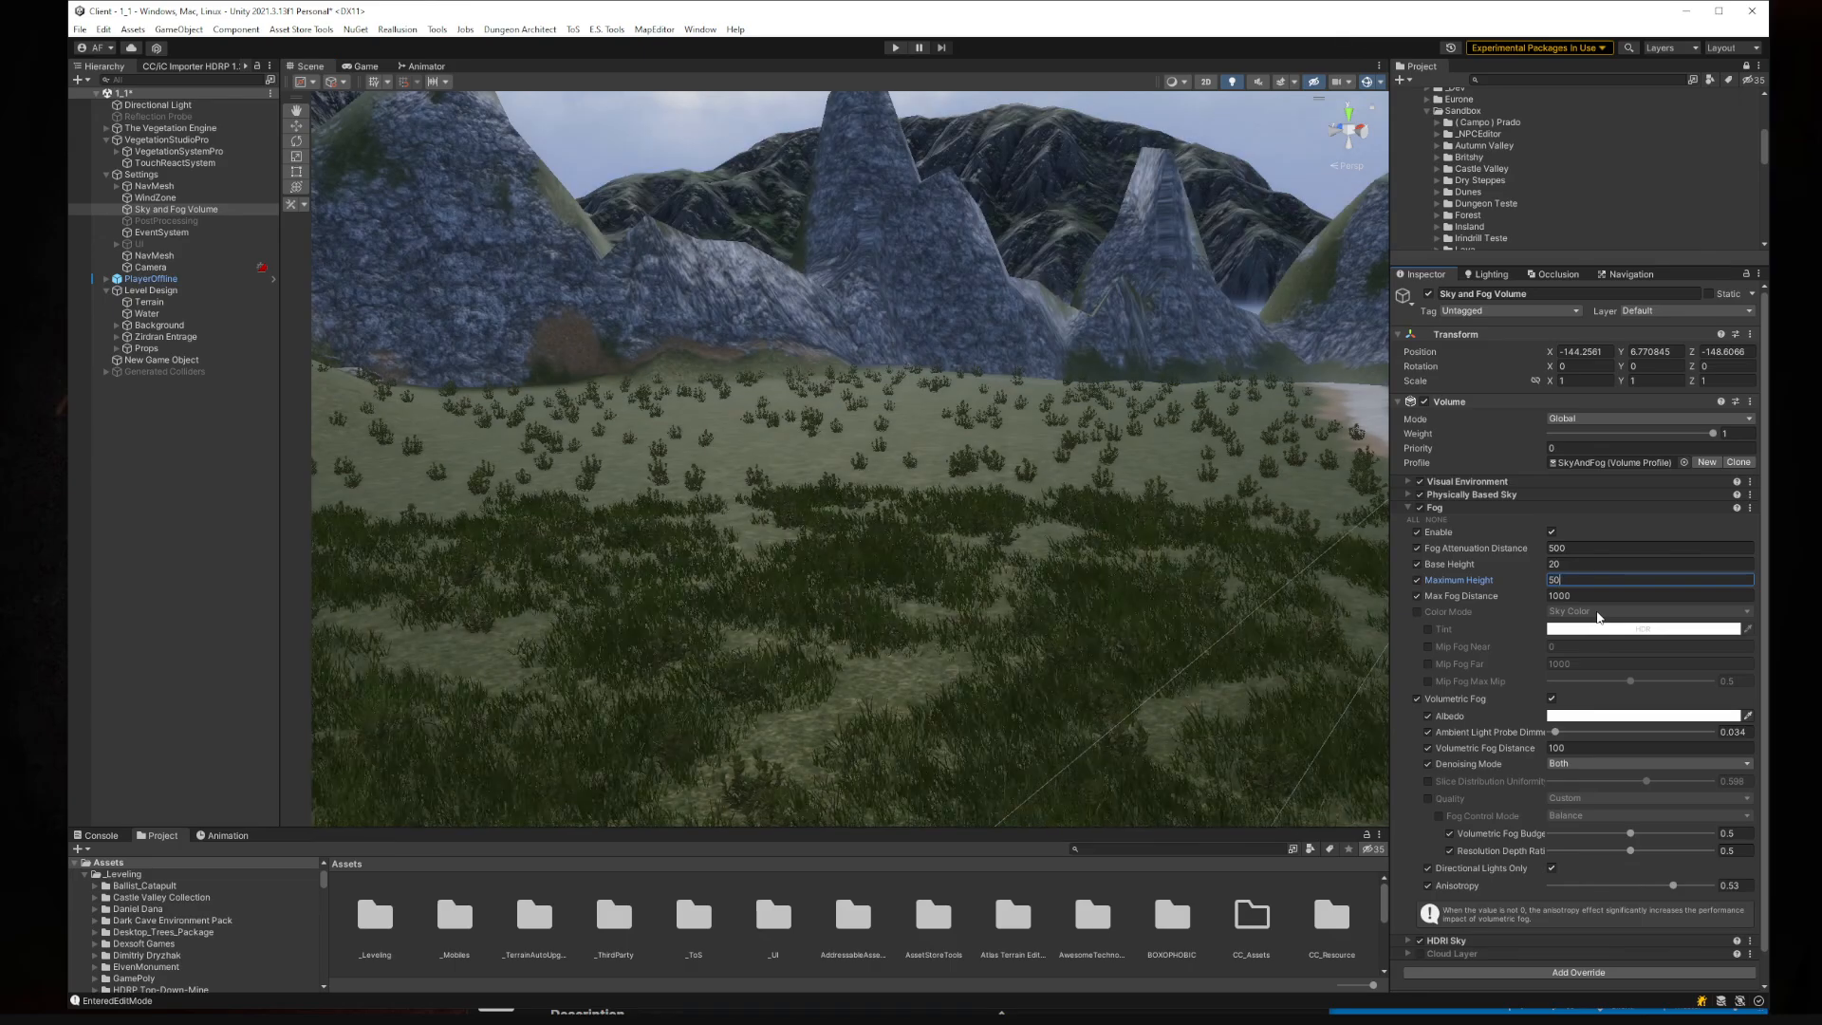
pyautogui.write('100')
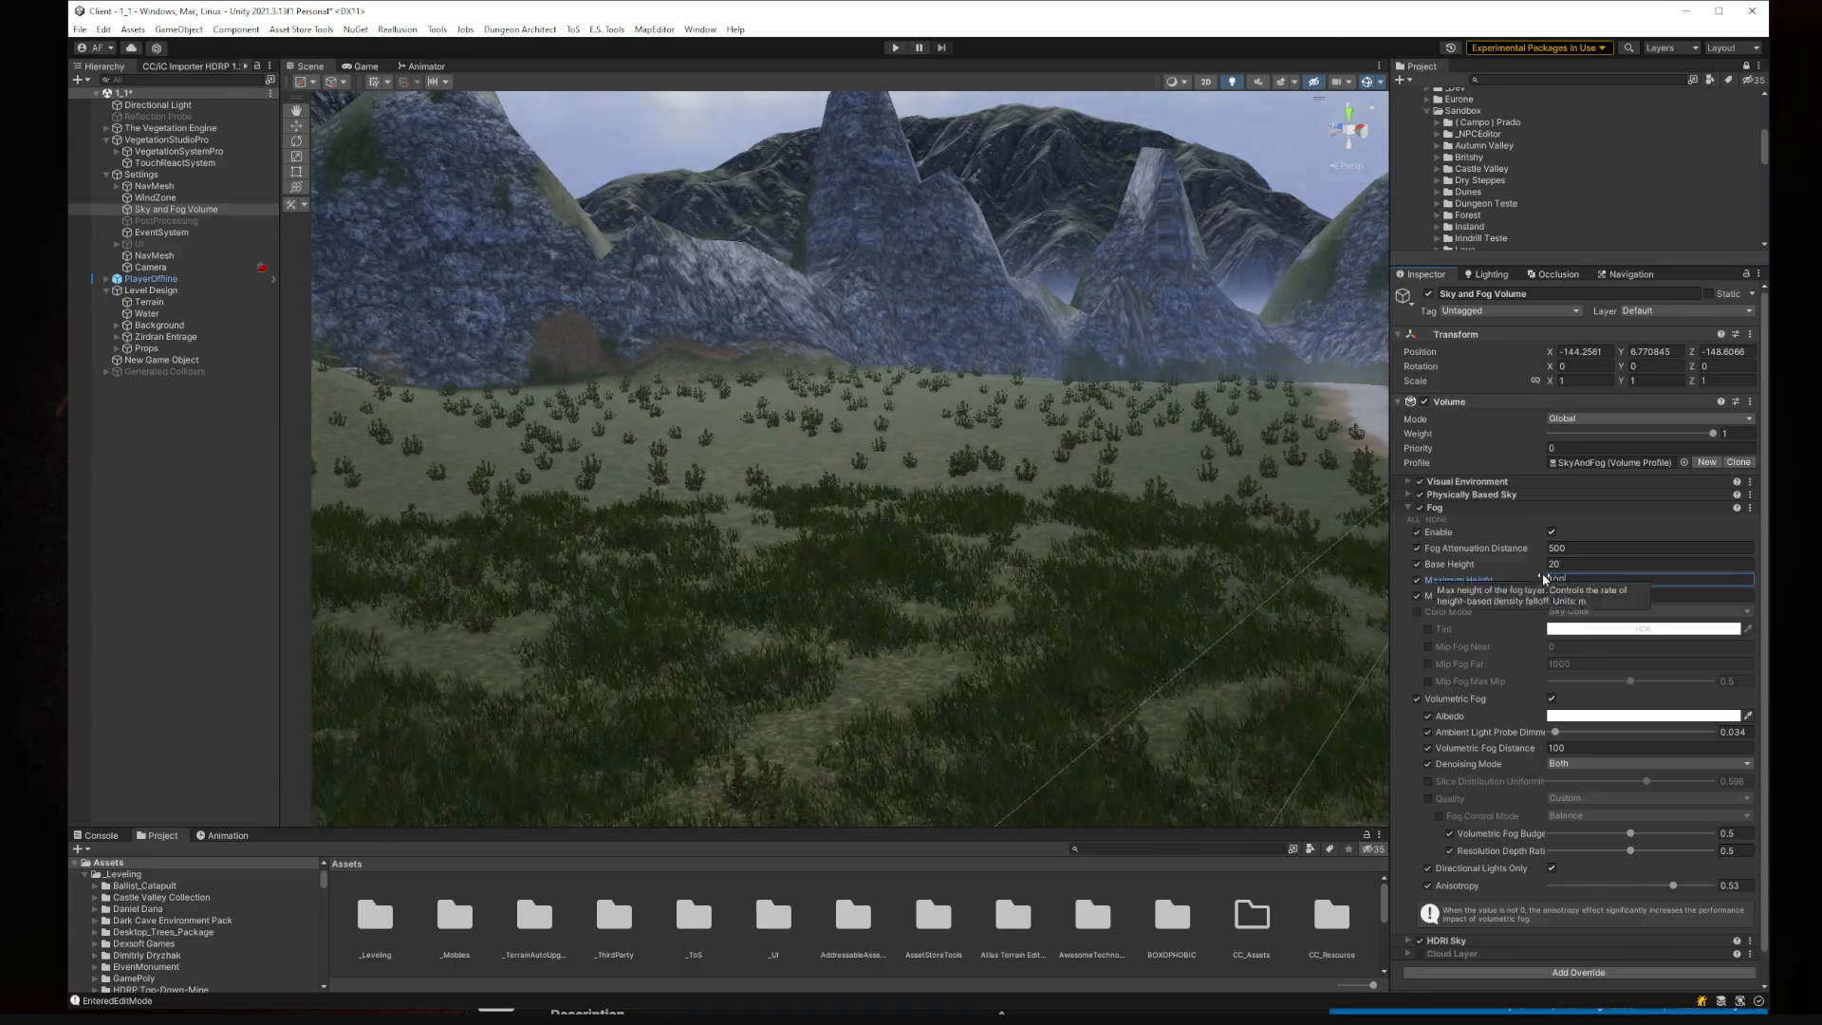
pyautogui.moveTo(1060, 450); pyautogui.dragTo(1154, 465, button='right')
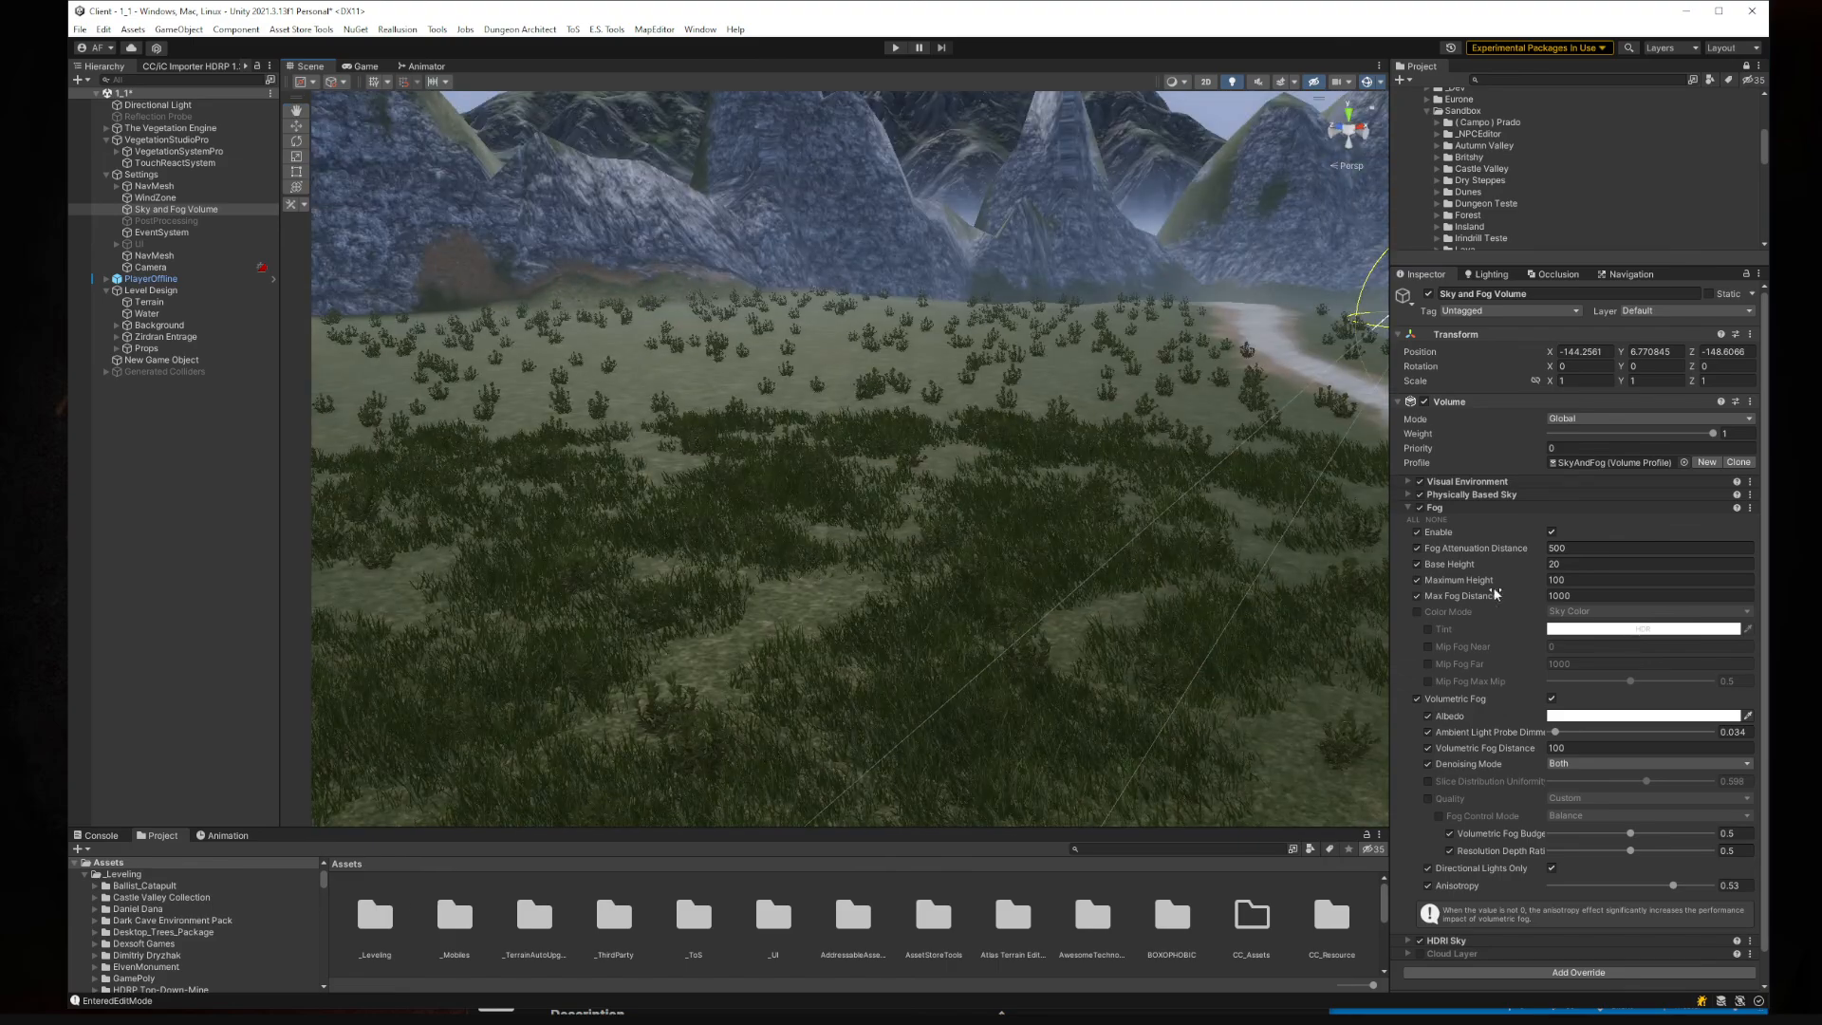
# Step: Try a Fog Attenuation Distance of 80, check the path, and reduce the distance to 50
pyautogui.click(1571, 549)
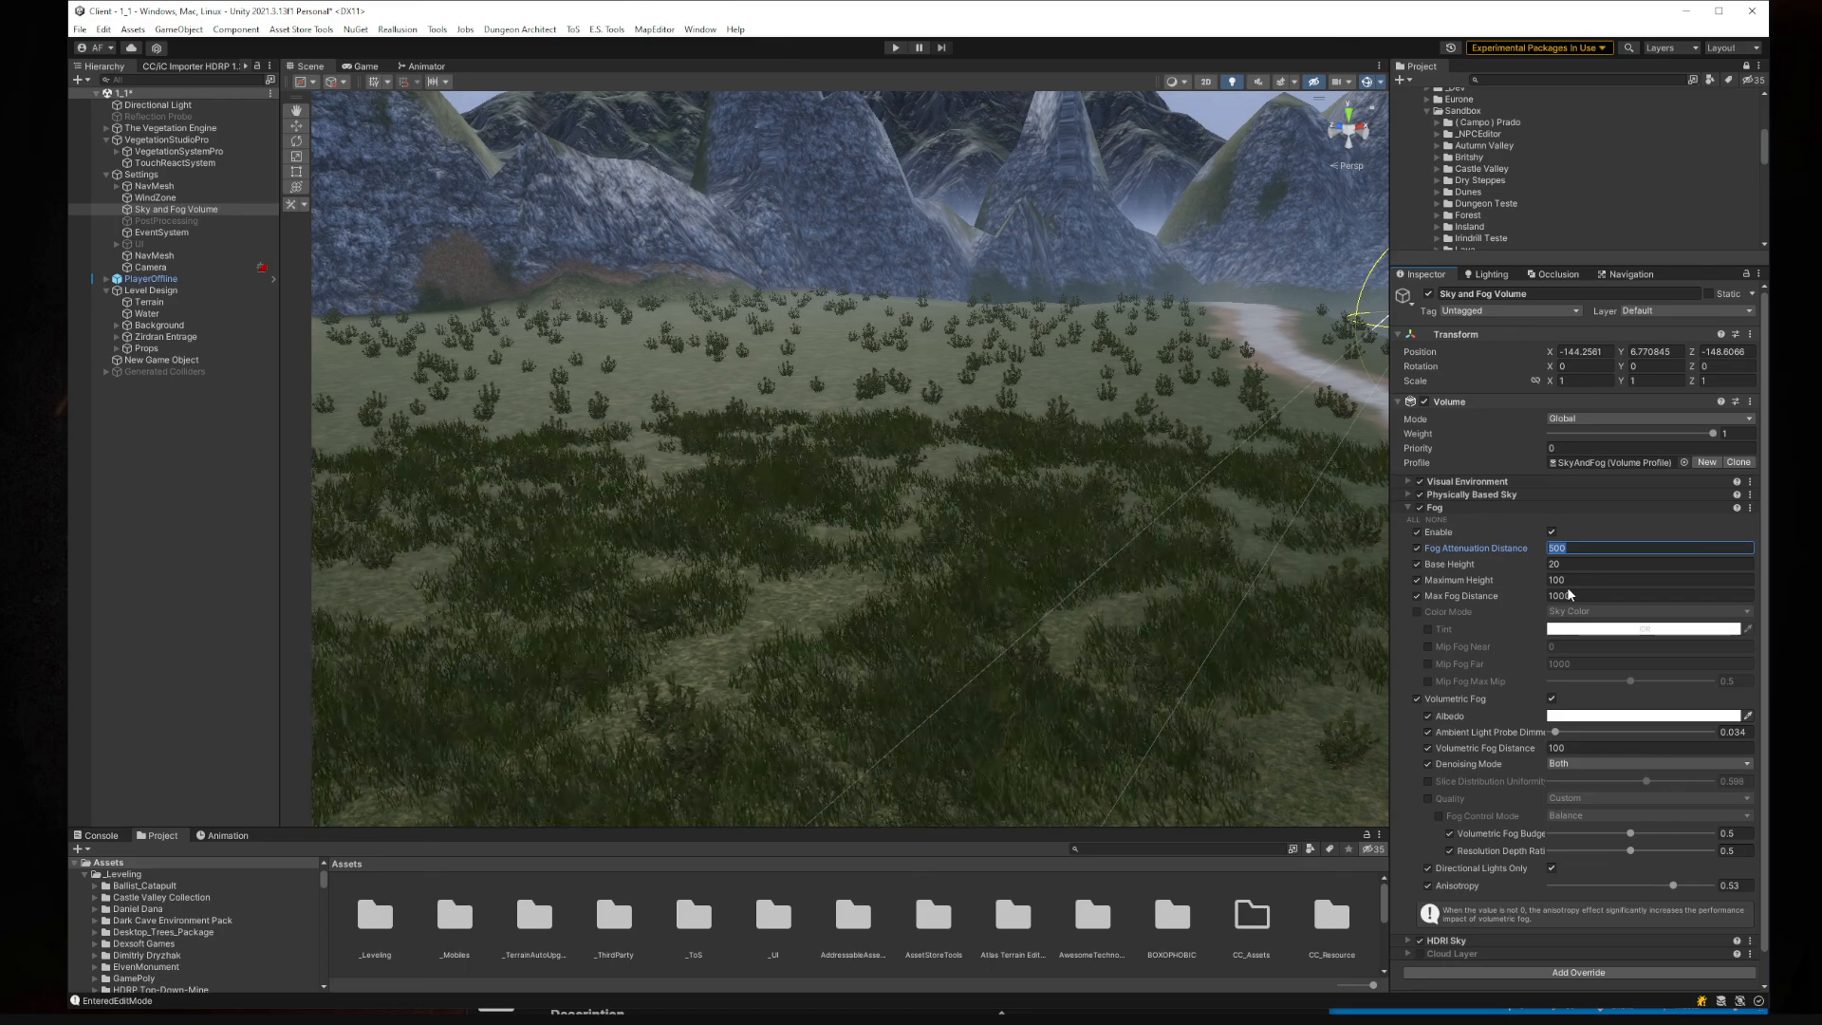
pyautogui.write('80')
pyautogui.moveTo(707, 420); pyautogui.dragTo(817, 393, button='right')
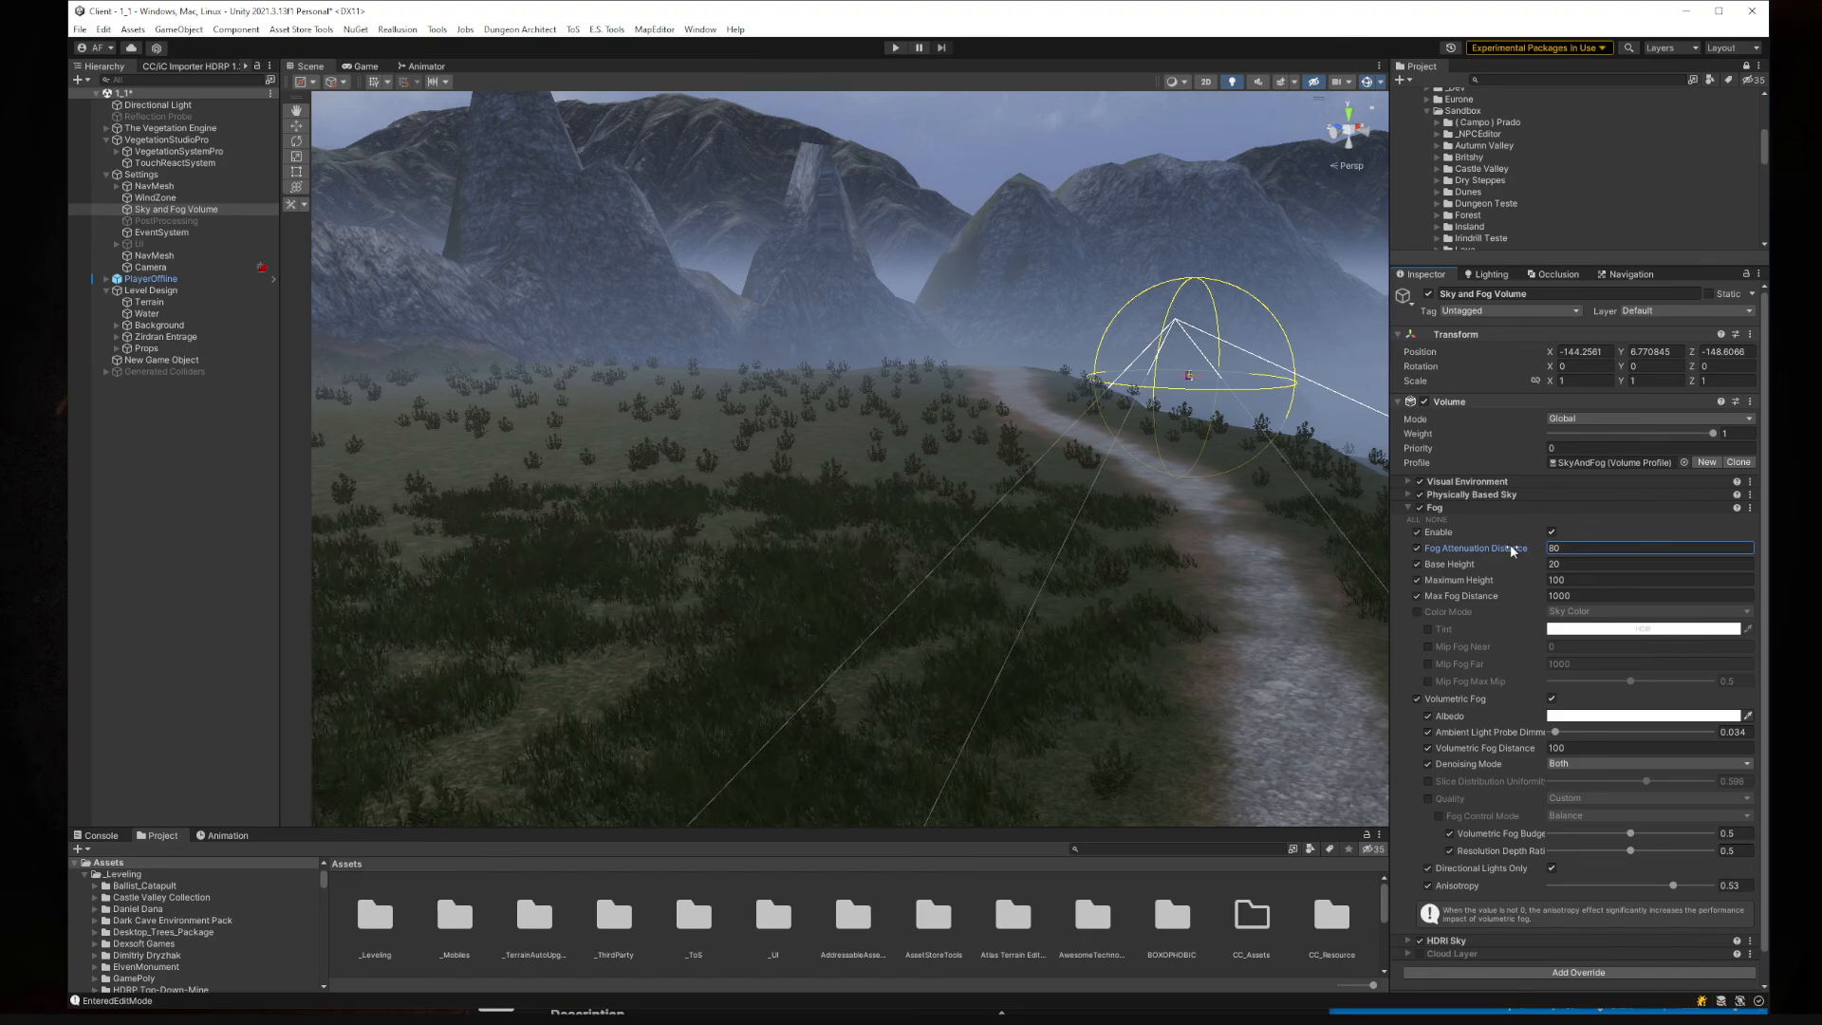
pyautogui.moveTo(1556, 548); pyautogui.dragTo(1529, 547)
pyautogui.write('5')
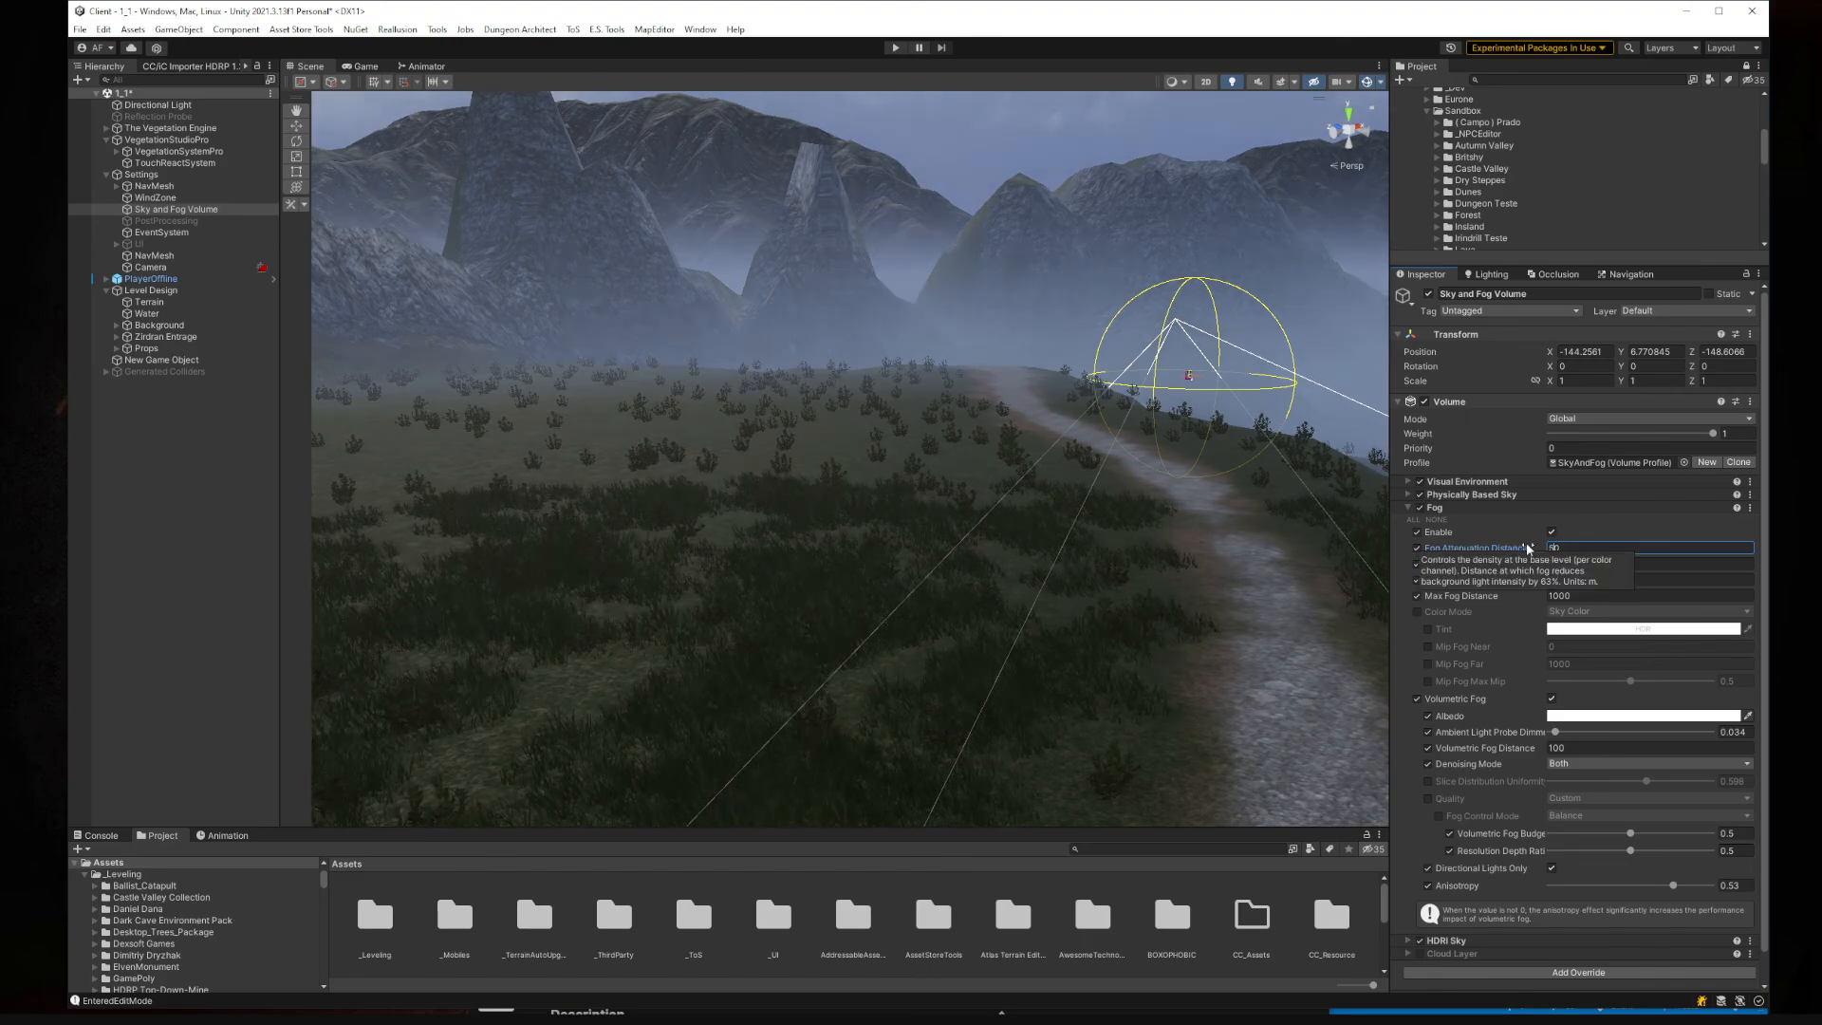
# Step: Set the fog's Maximum Height to 1000 and inspect the meadow and peaks
pyautogui.click(1538, 583)
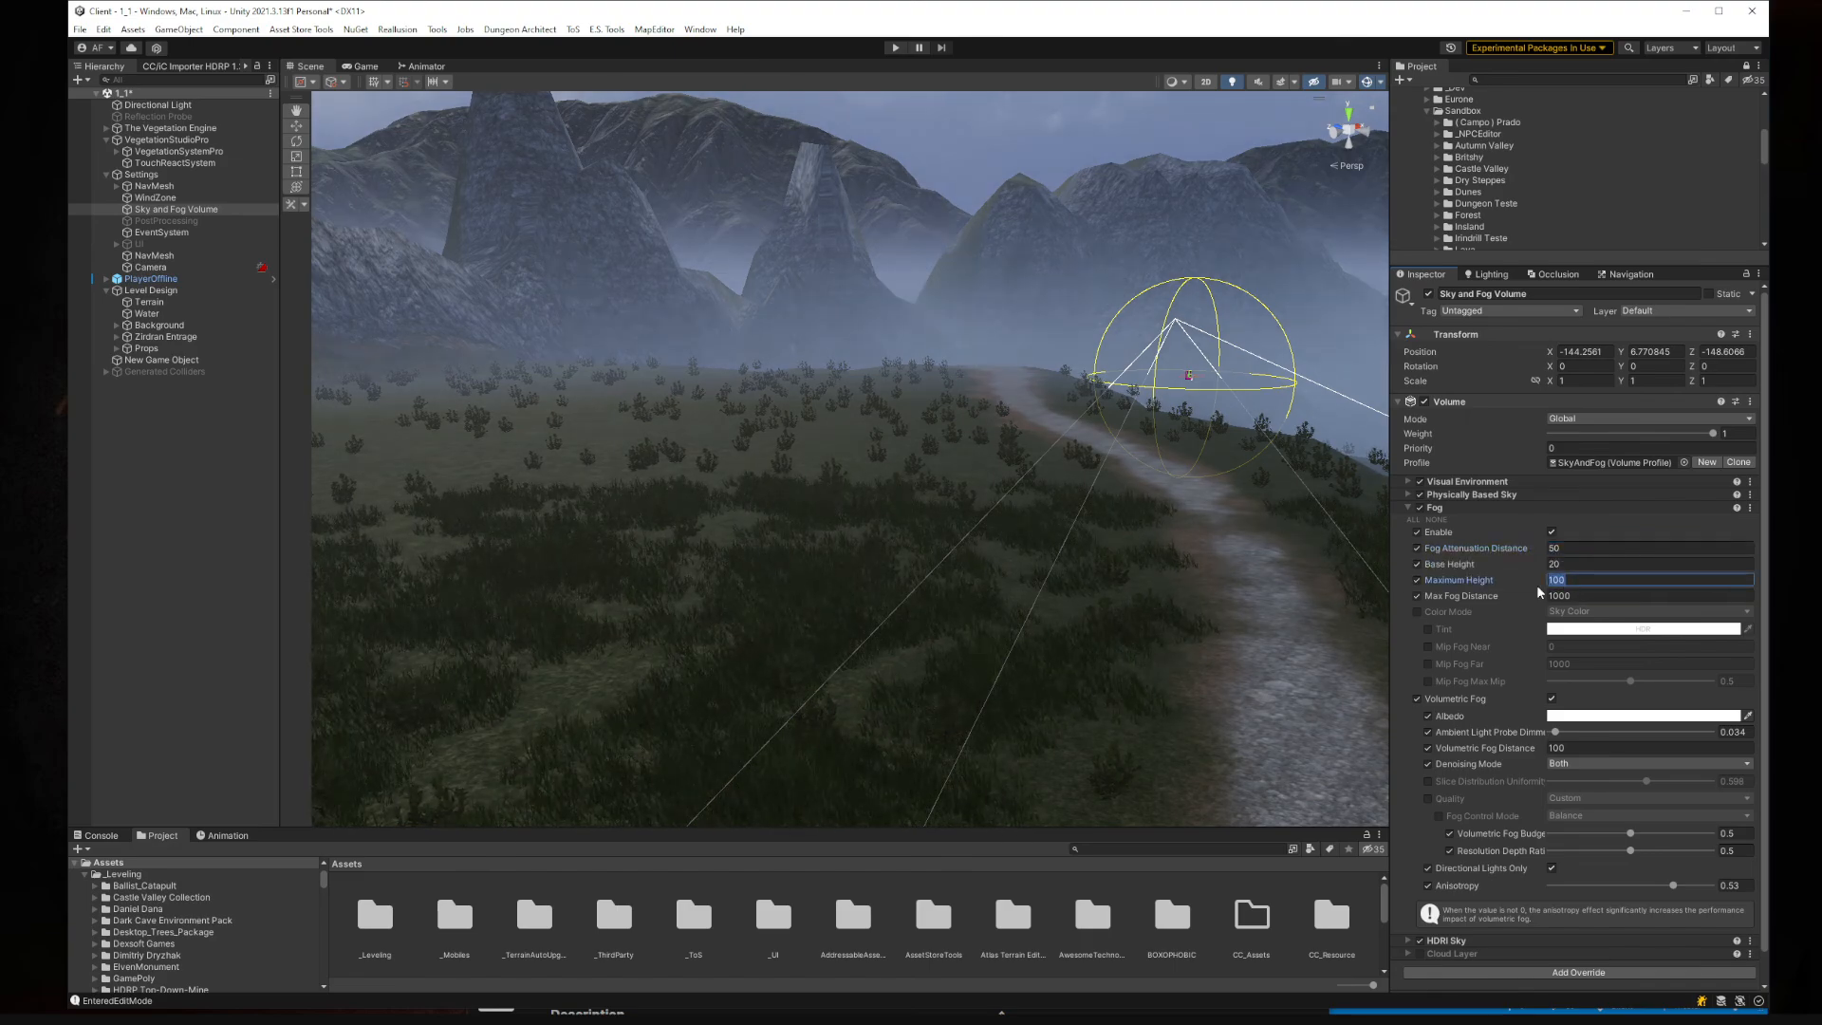
pyautogui.write('1000')
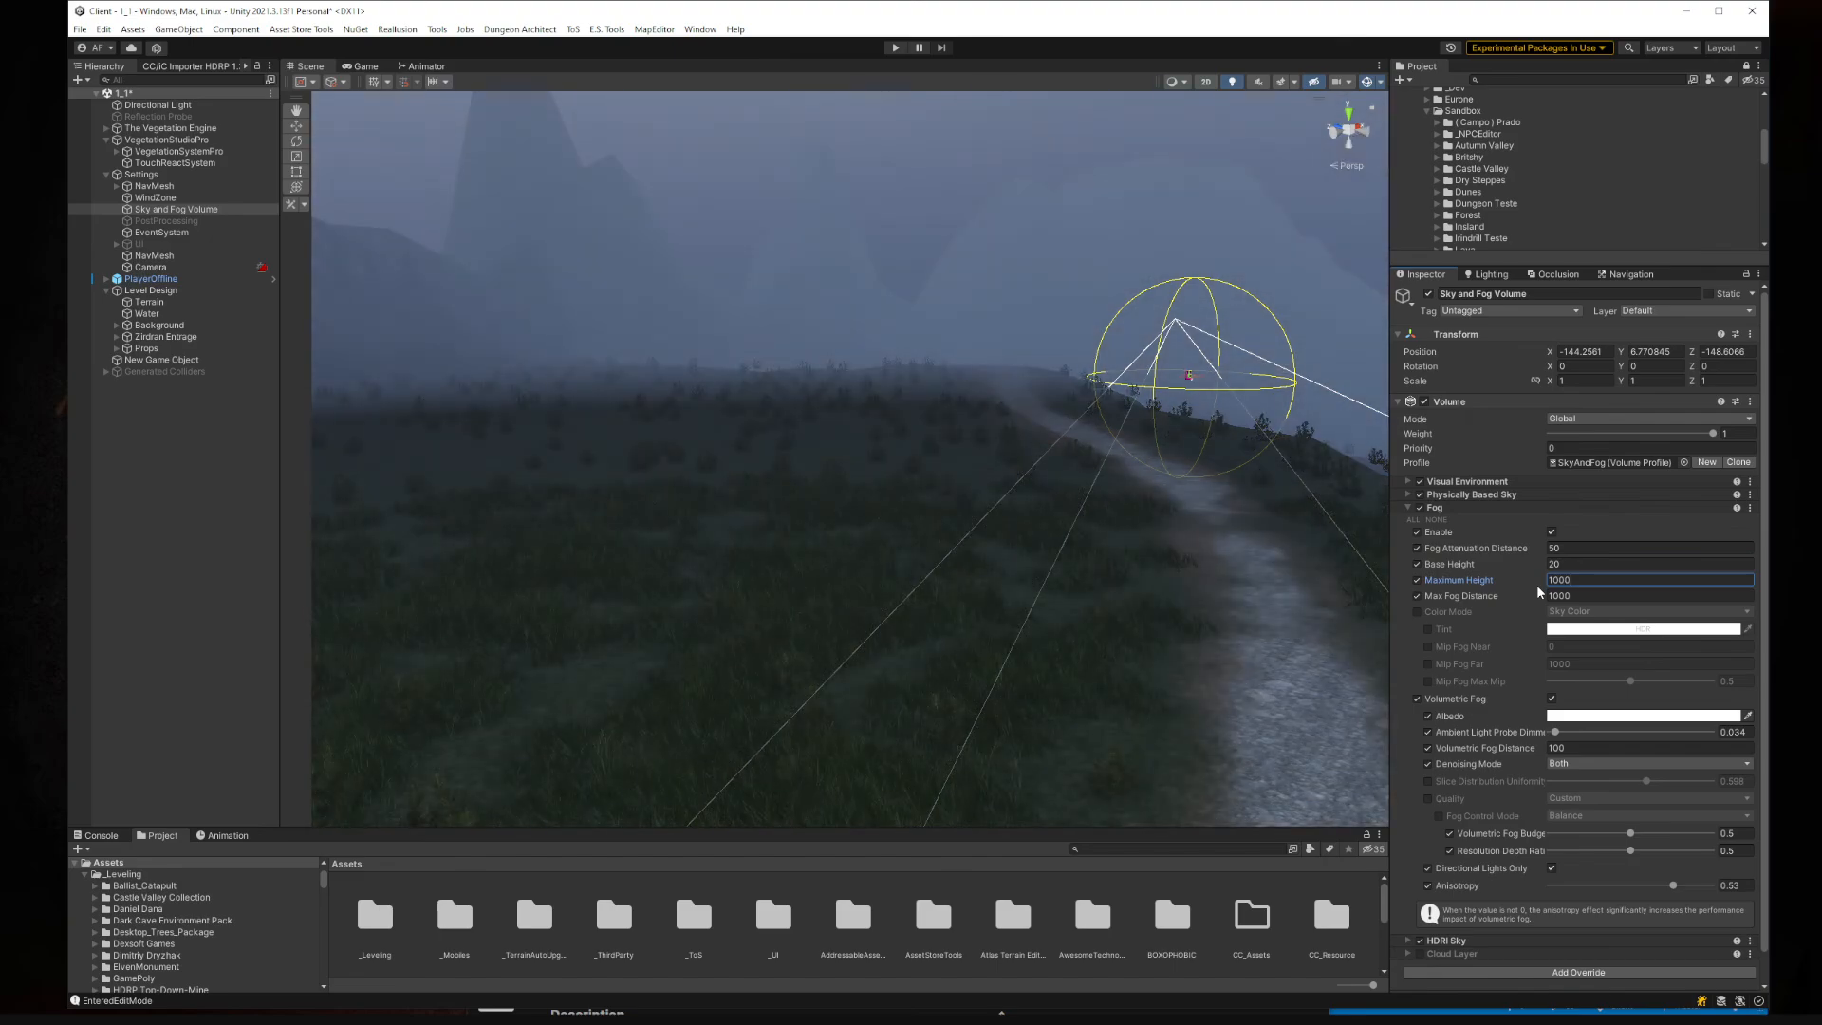
pyautogui.moveTo(935, 475)
pyautogui.mouseDown(button='right')
pyautogui.moveTo(993, 376)
pyautogui.moveTo(972, 461)
pyautogui.moveTo(911, 484)
pyautogui.mouseUp(button='right')
pyautogui.click(1557, 577)
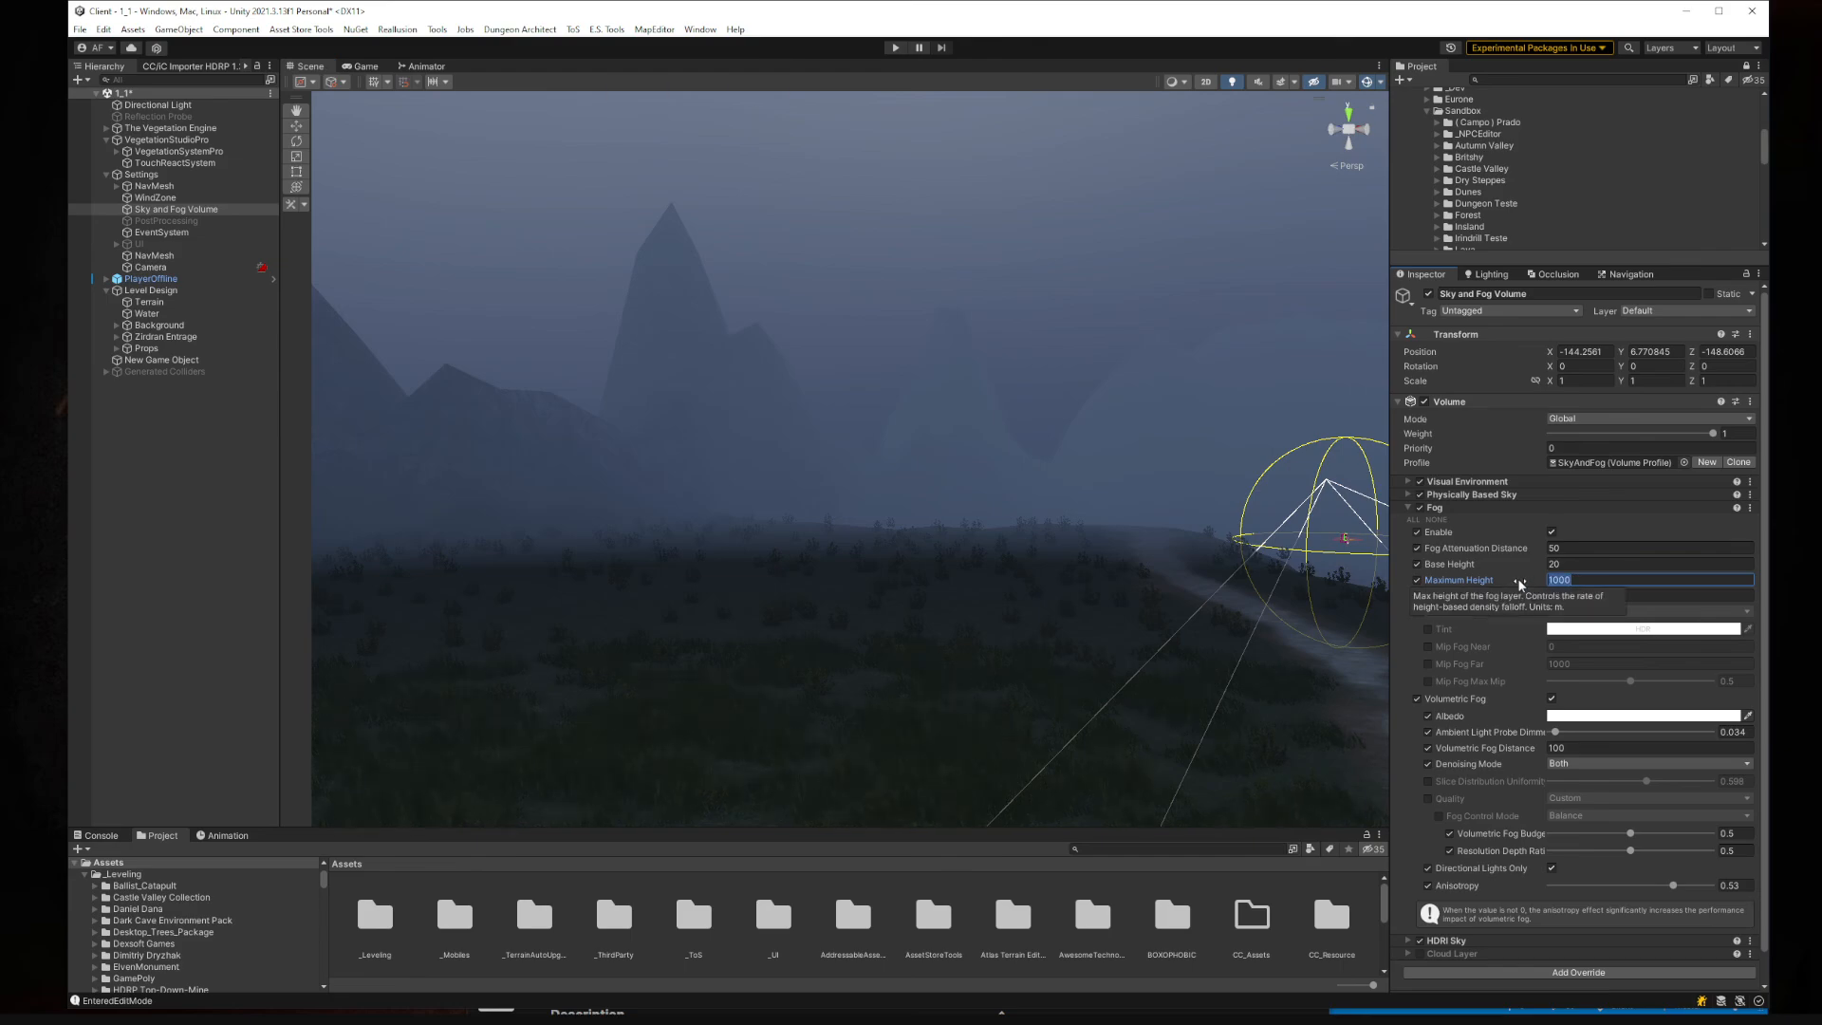
# Step: Try fog Maximum Heights of 500, 300, 200 and 100 against the mountain view, and settle on 200
pyautogui.write('500')
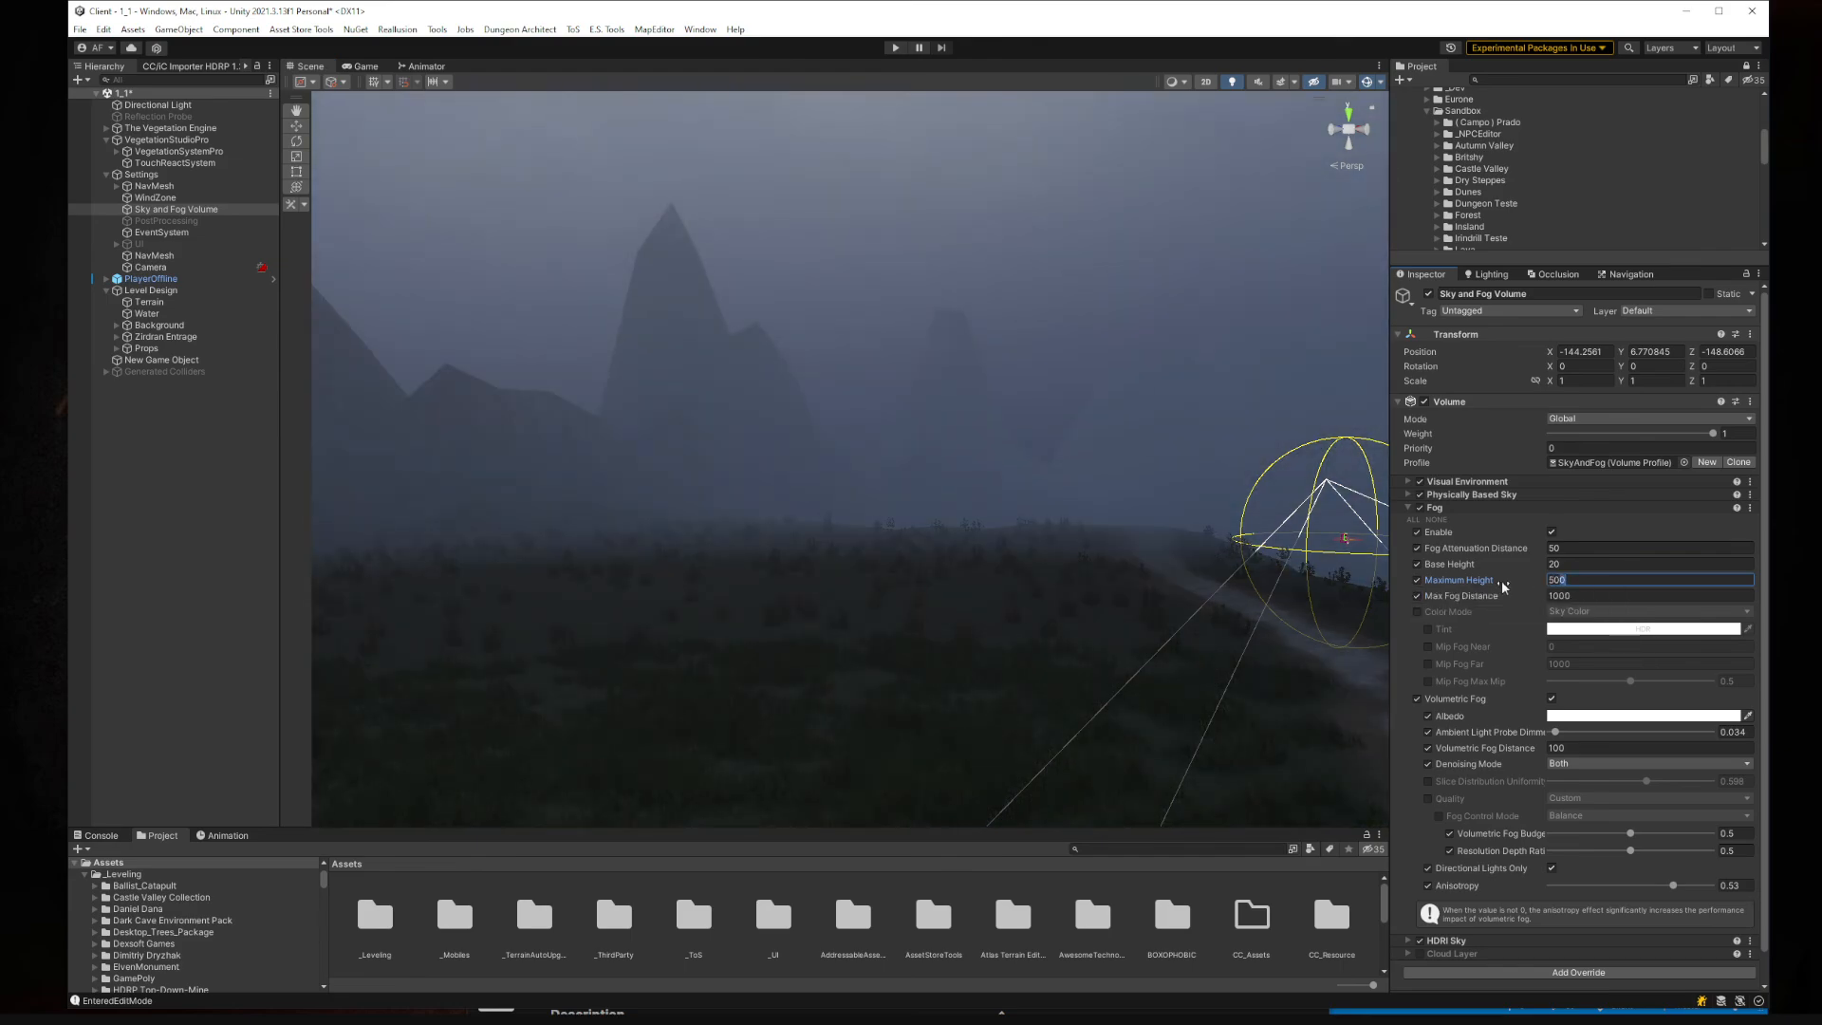
pyautogui.write('300')
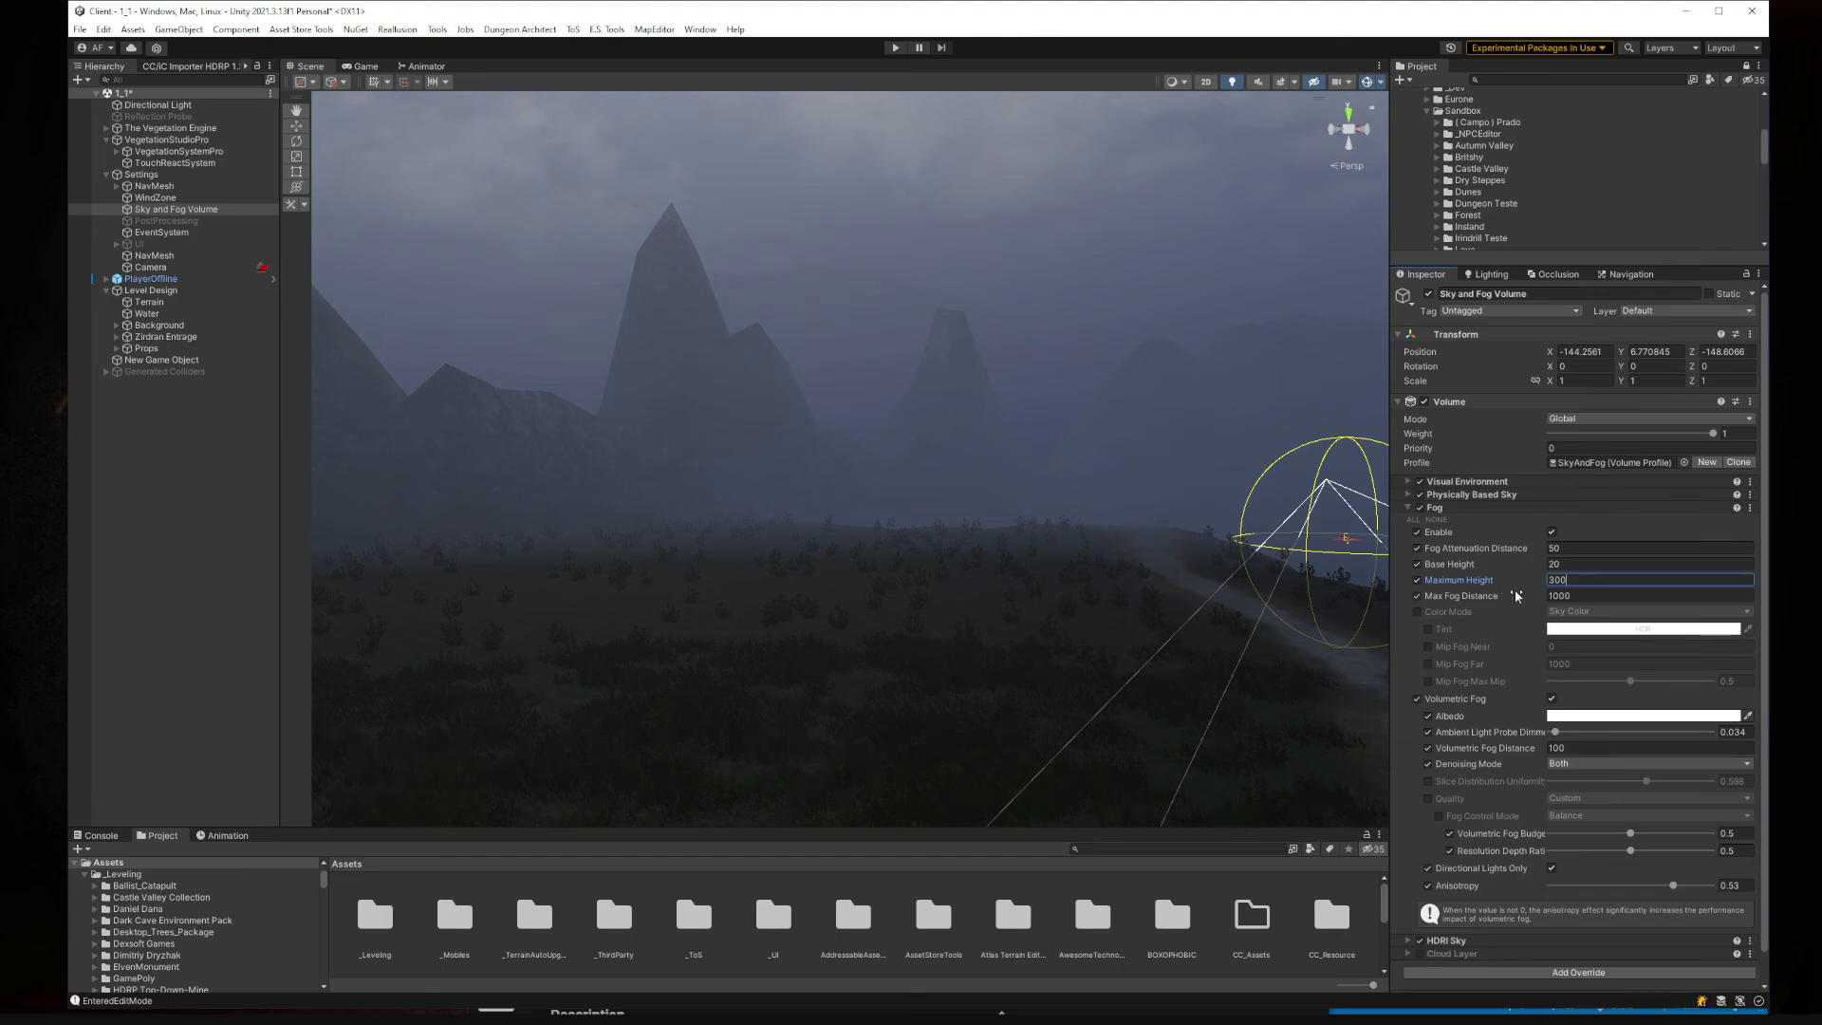
pyautogui.write('200')
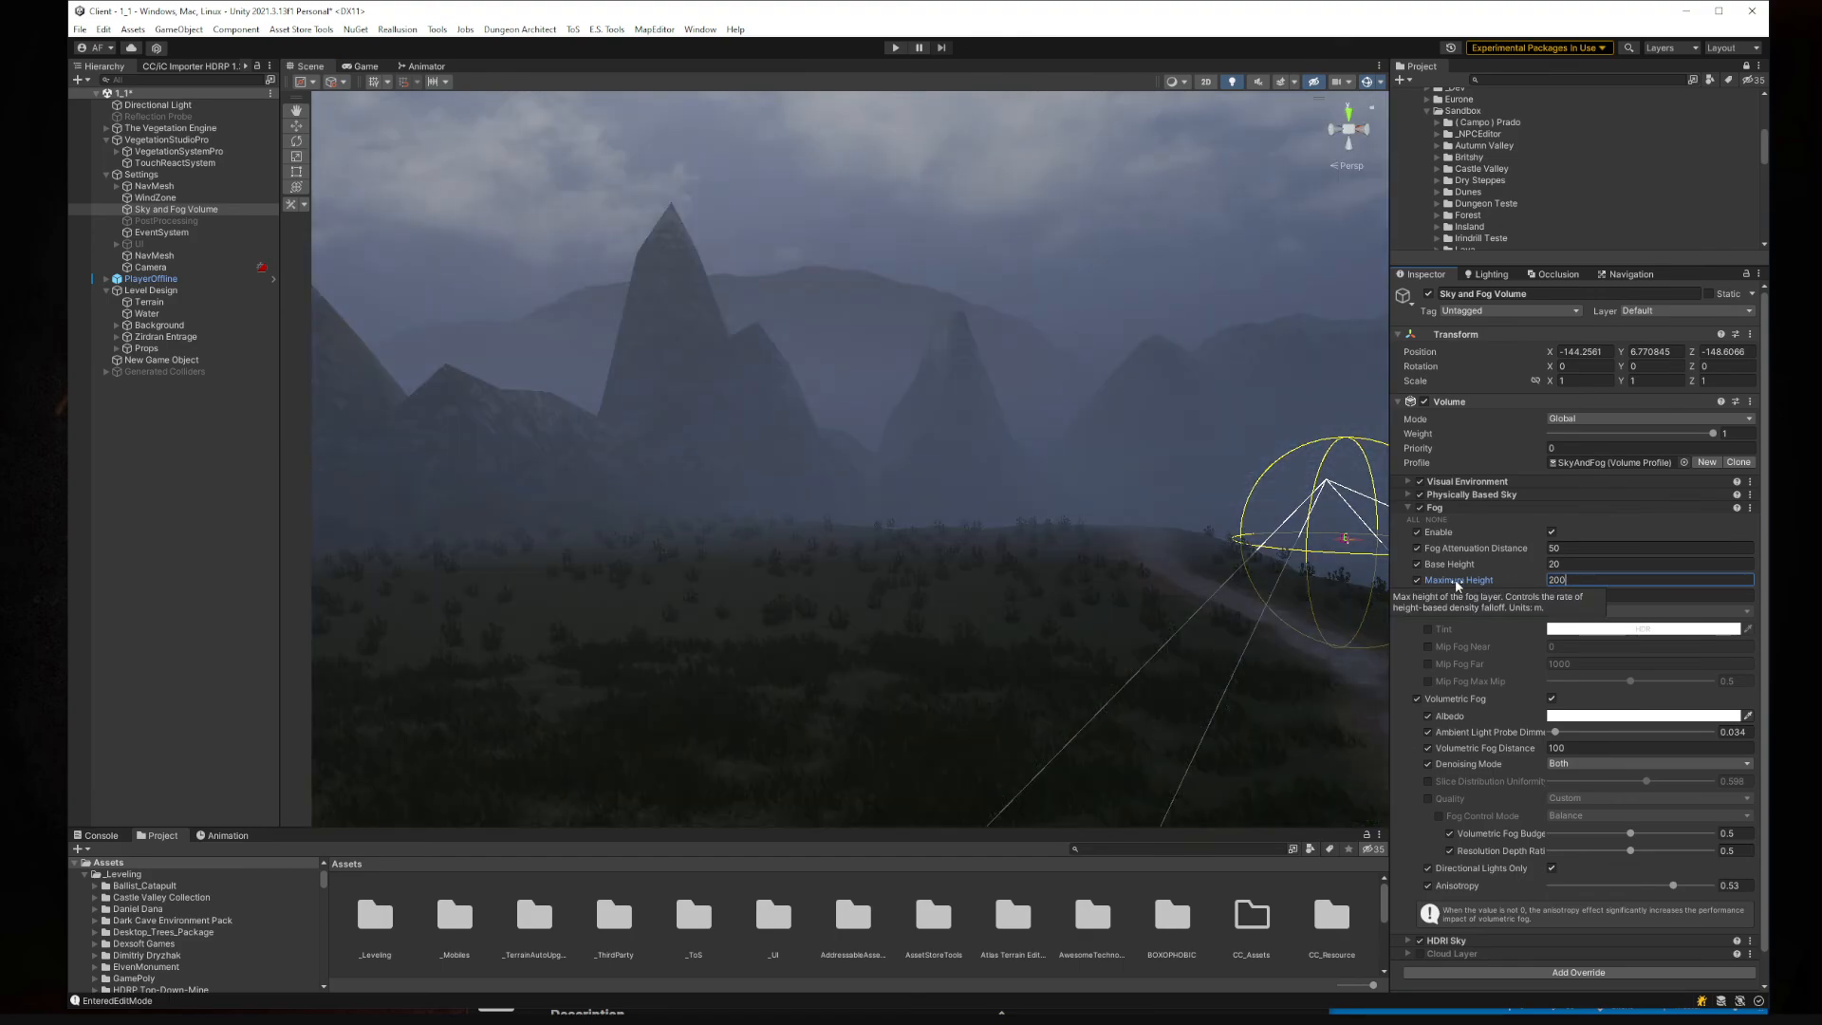
pyautogui.write('100')
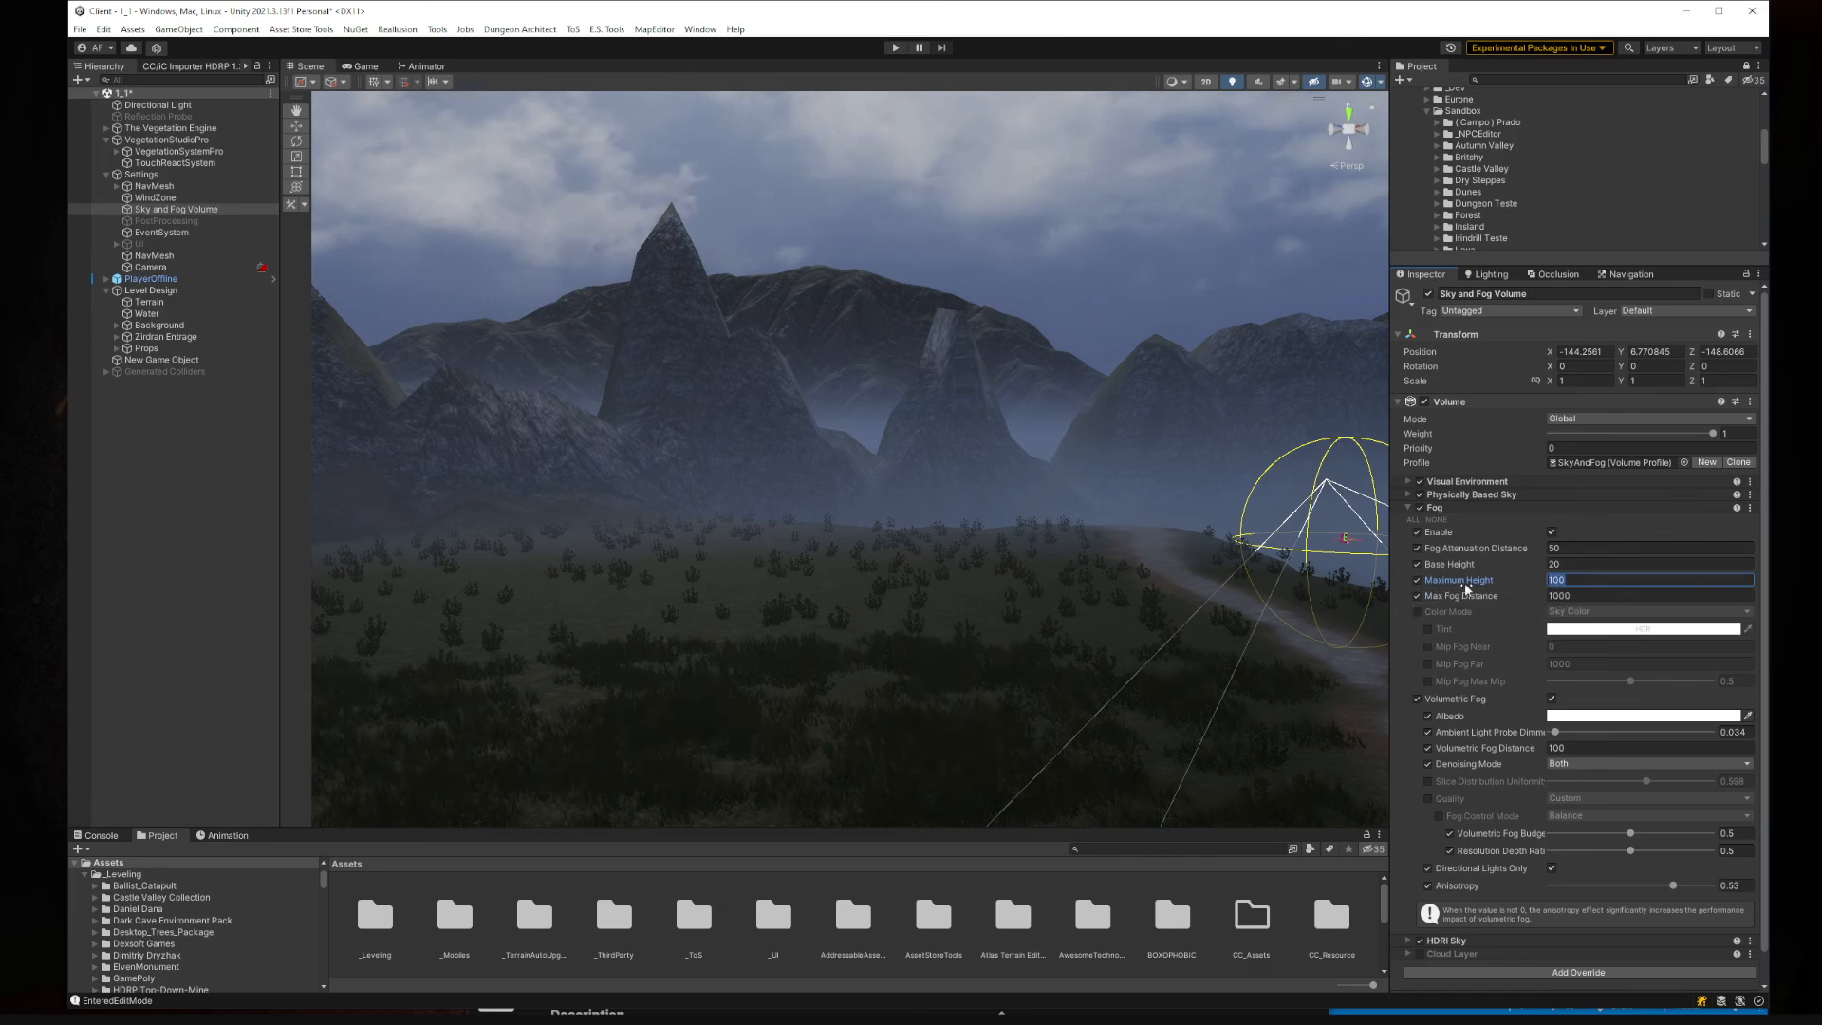
pyautogui.write('200')
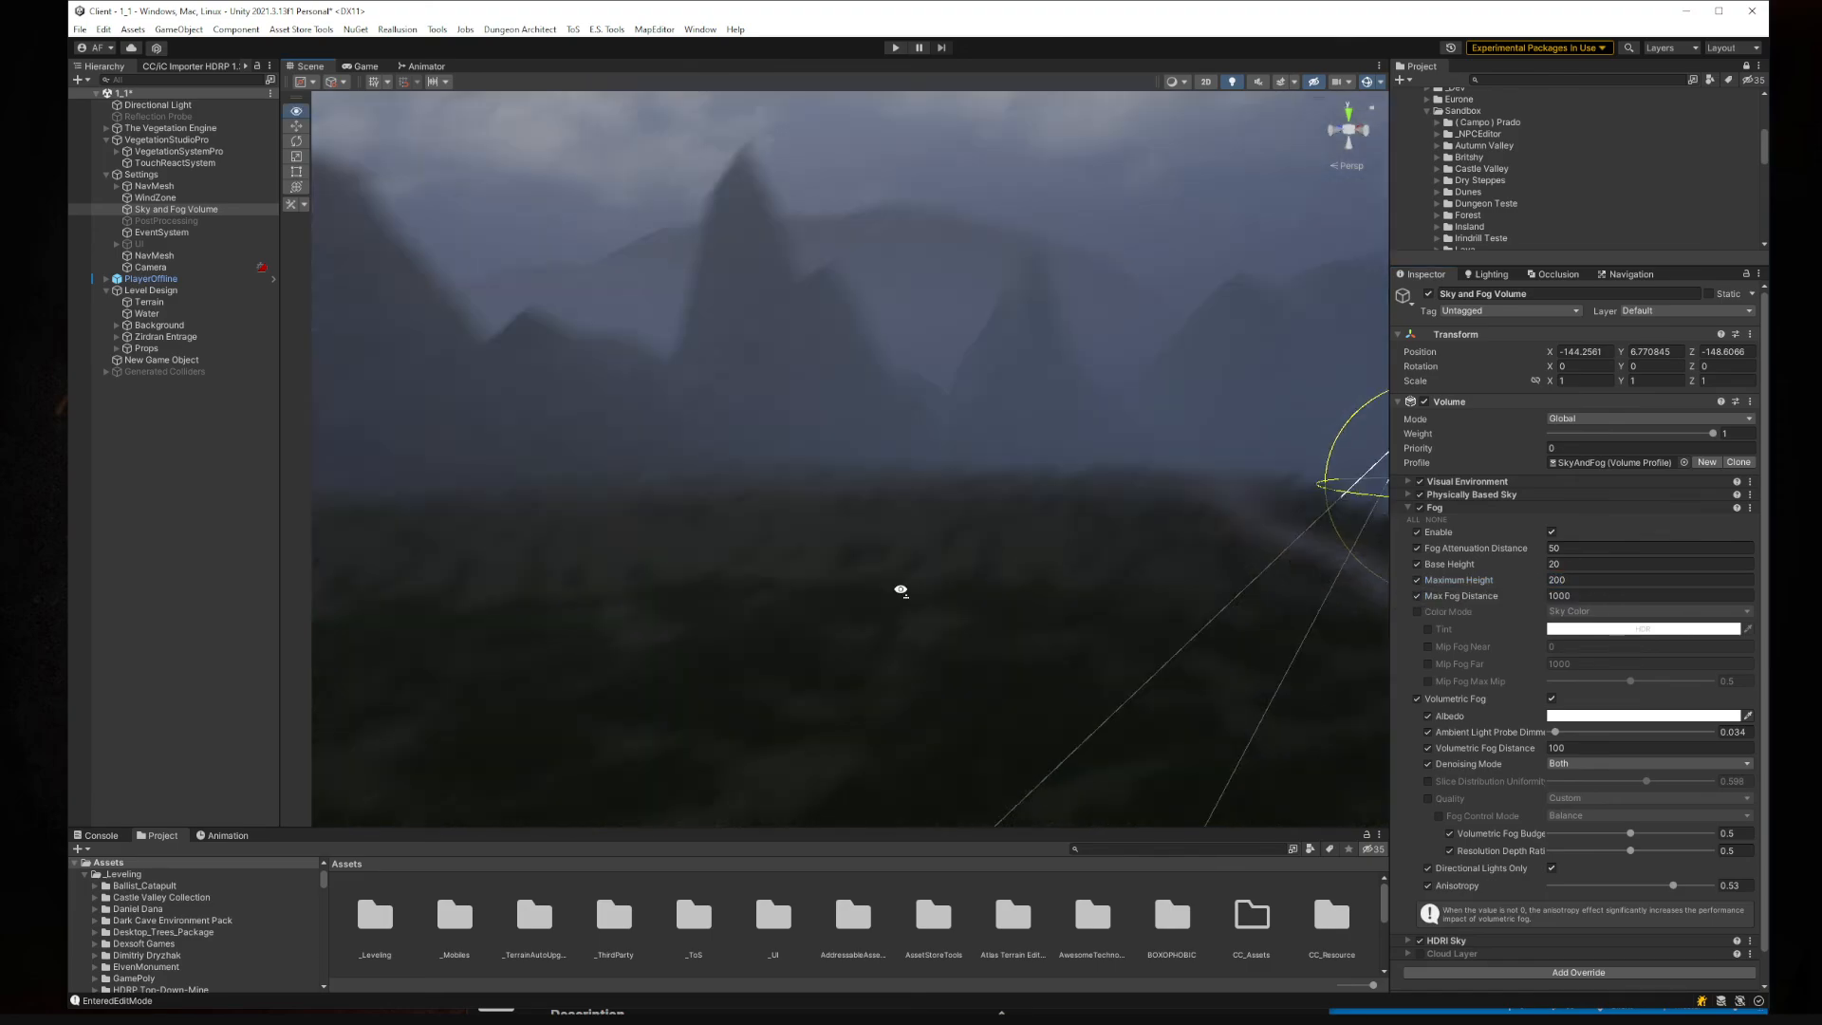
pyautogui.moveTo(903, 589); pyautogui.dragTo(940, 548, button='right')
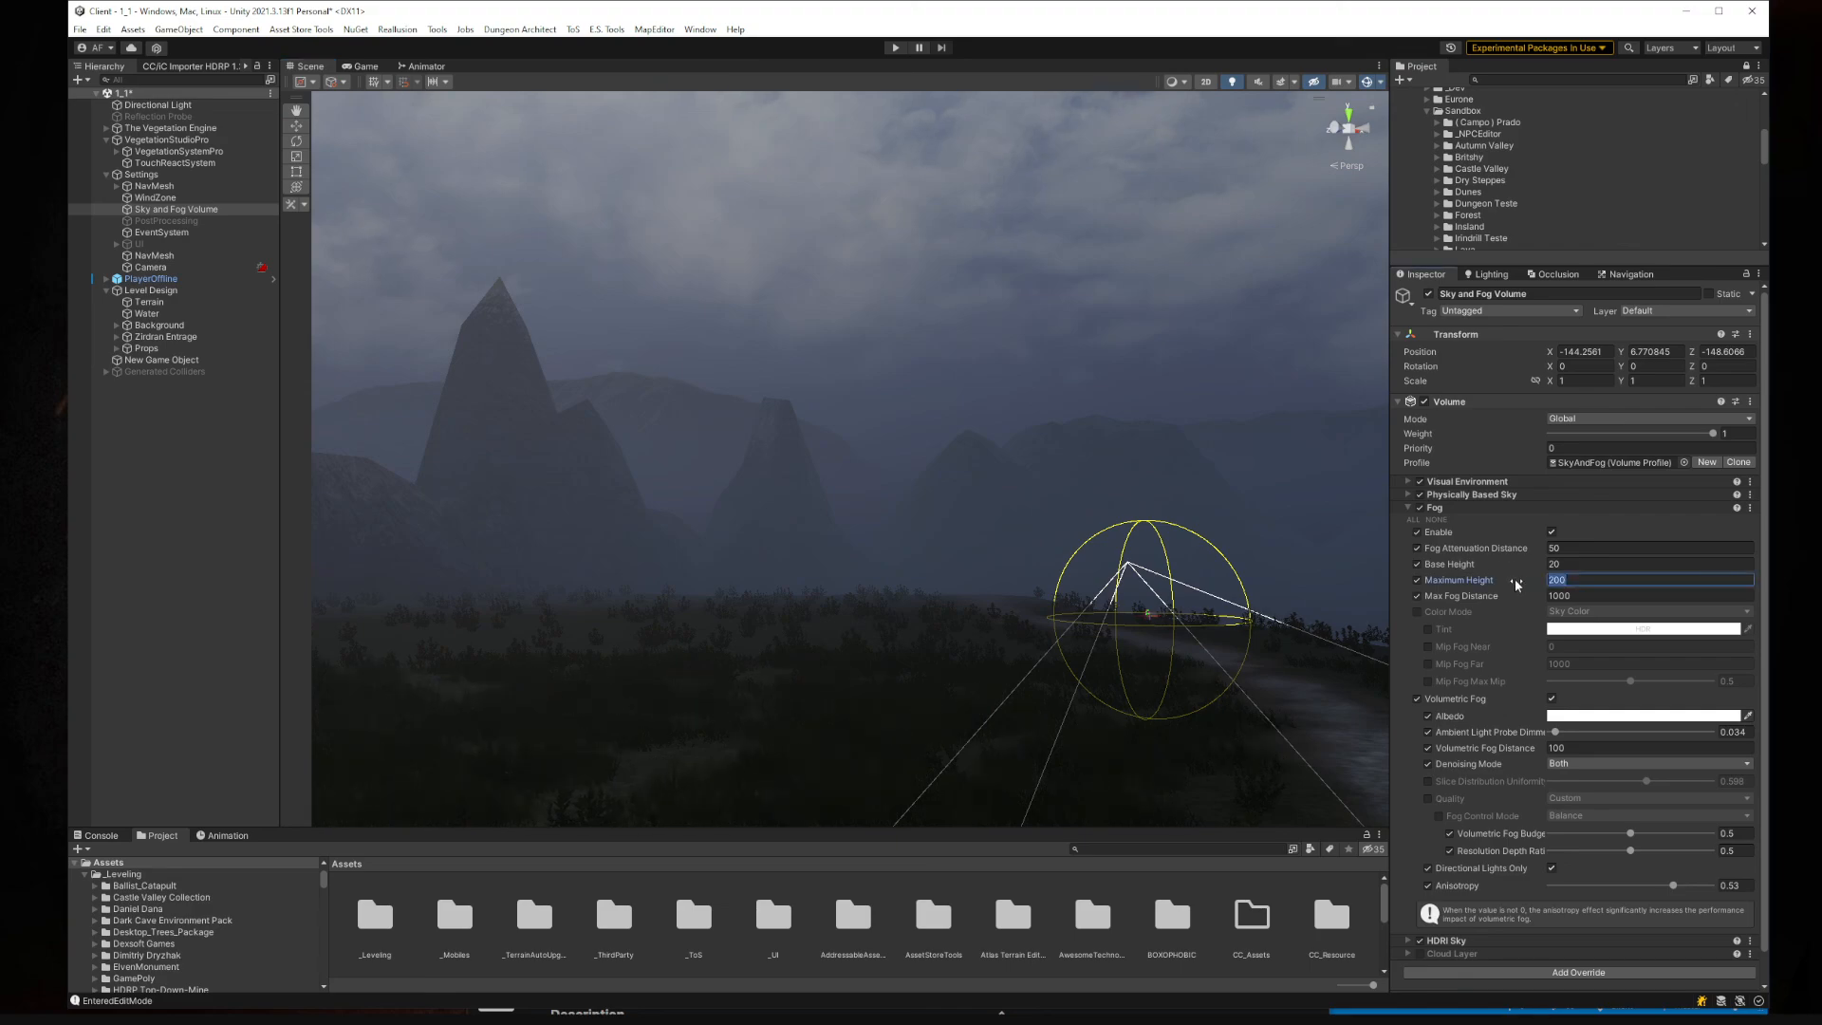
pyautogui.write('100')
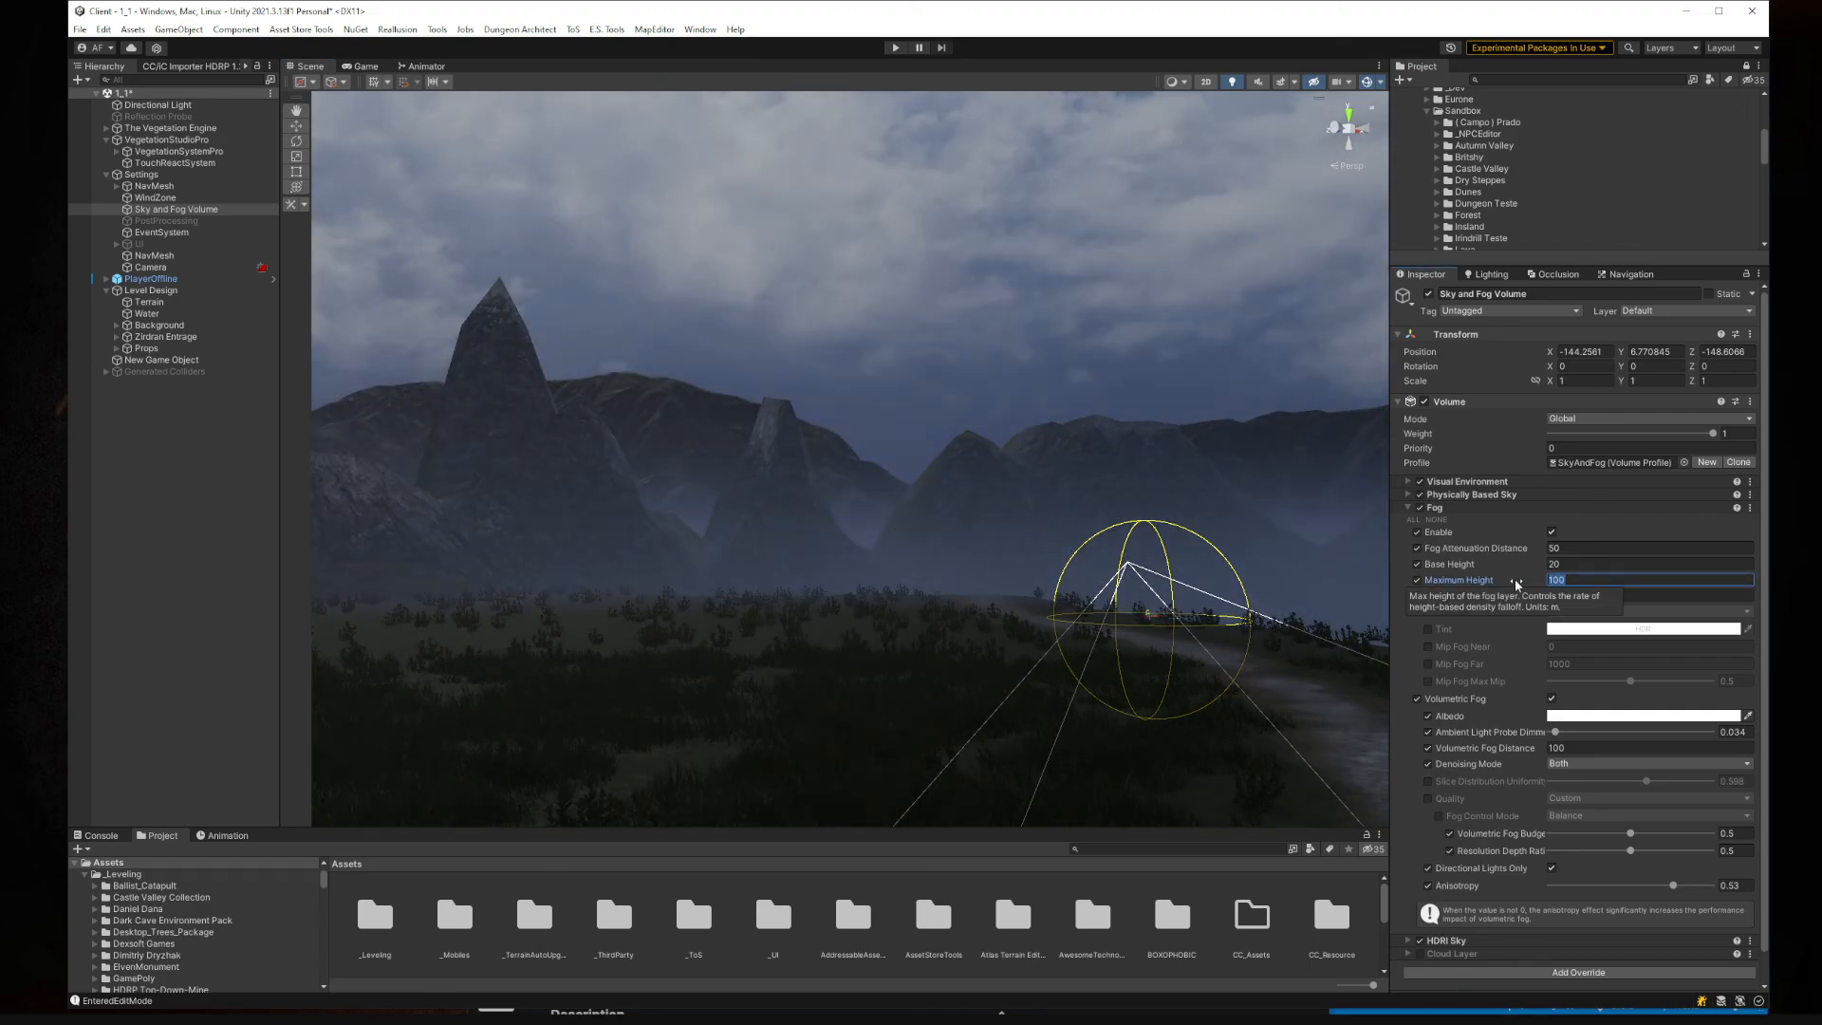
pyautogui.write('200')
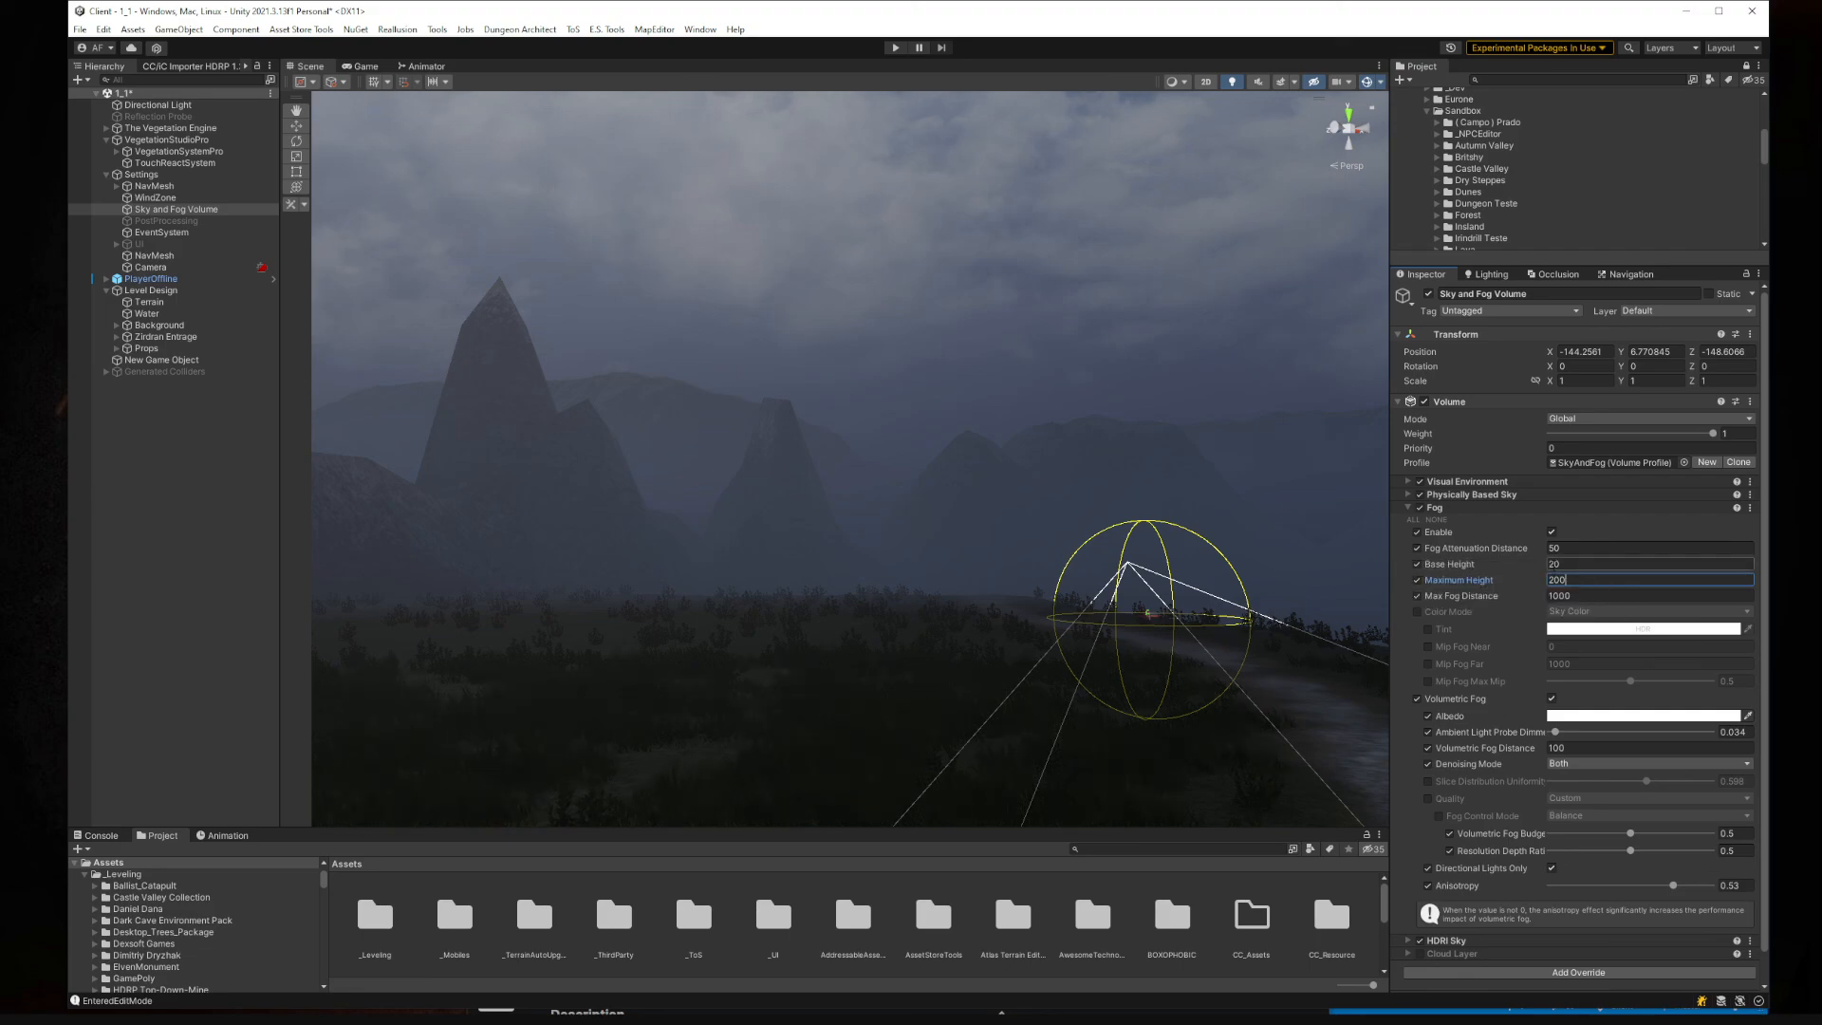
# Step: Try fog Base Heights of 10 and 50 over the meadow and path, and settle on 10
pyautogui.click(1530, 566)
pyautogui.write('10')
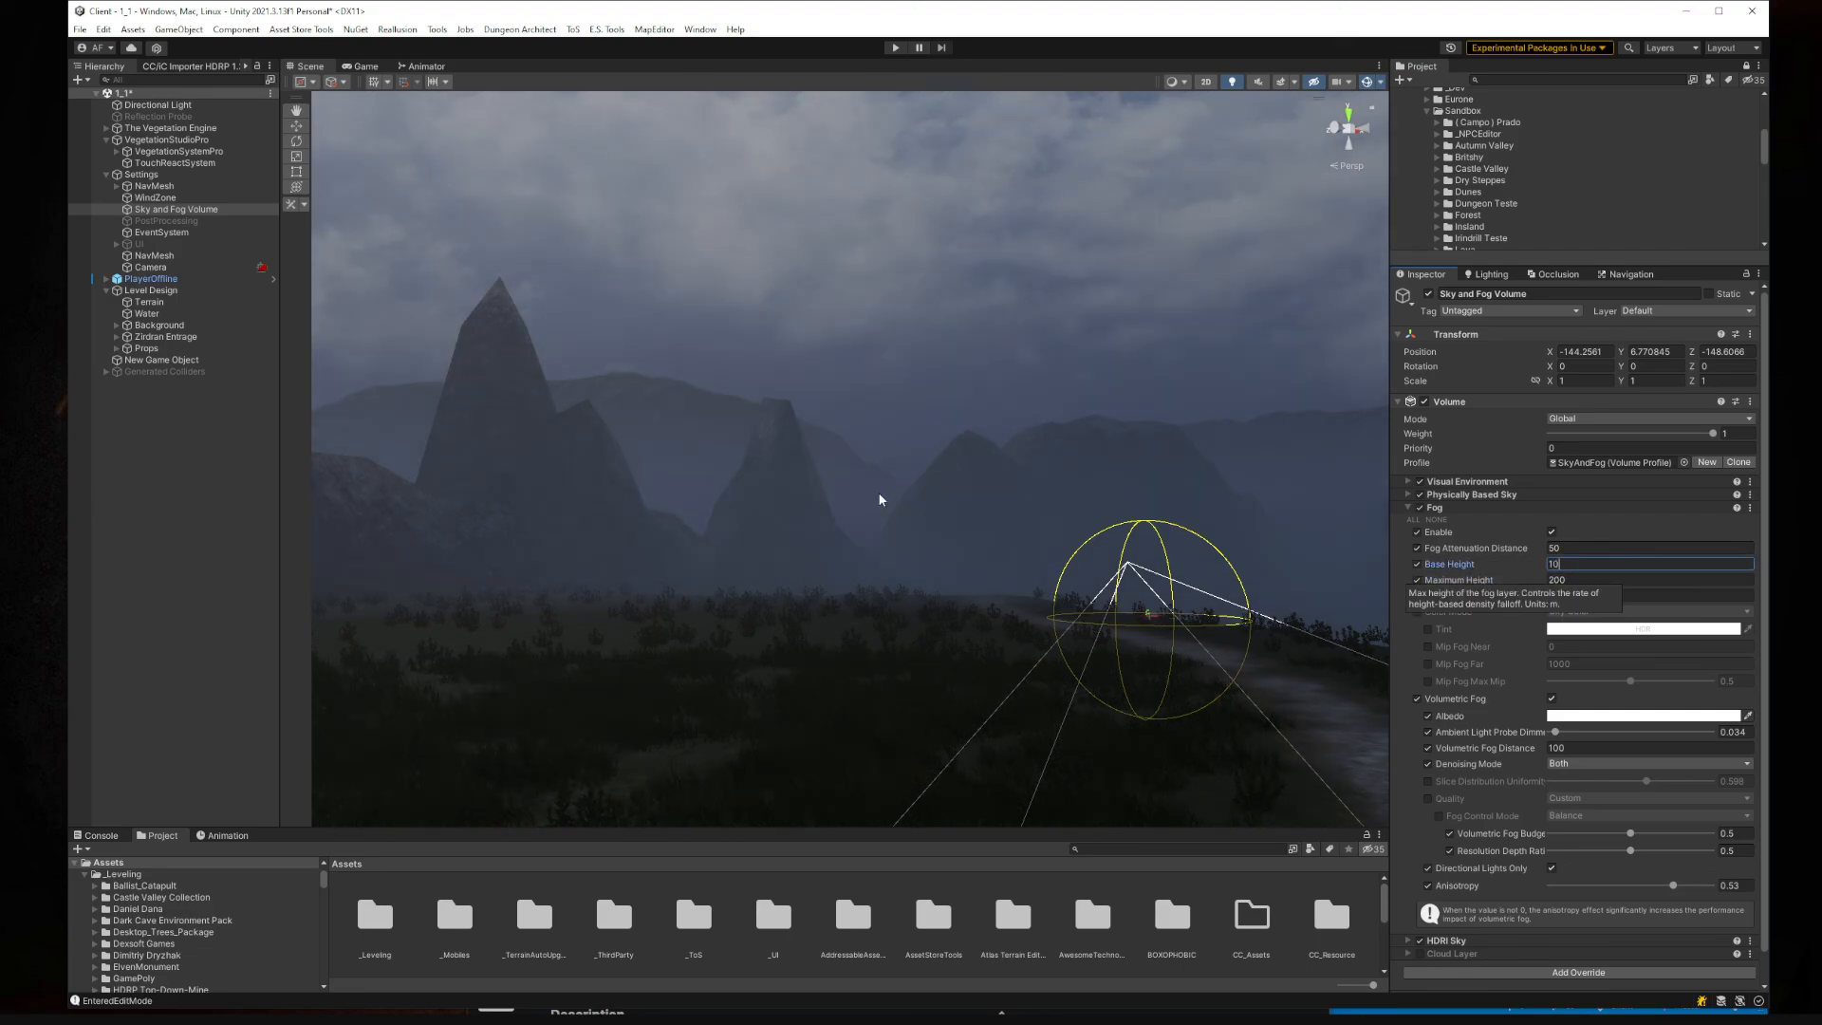
pyautogui.moveTo(879, 499); pyautogui.dragTo(1301, 570, button='right')
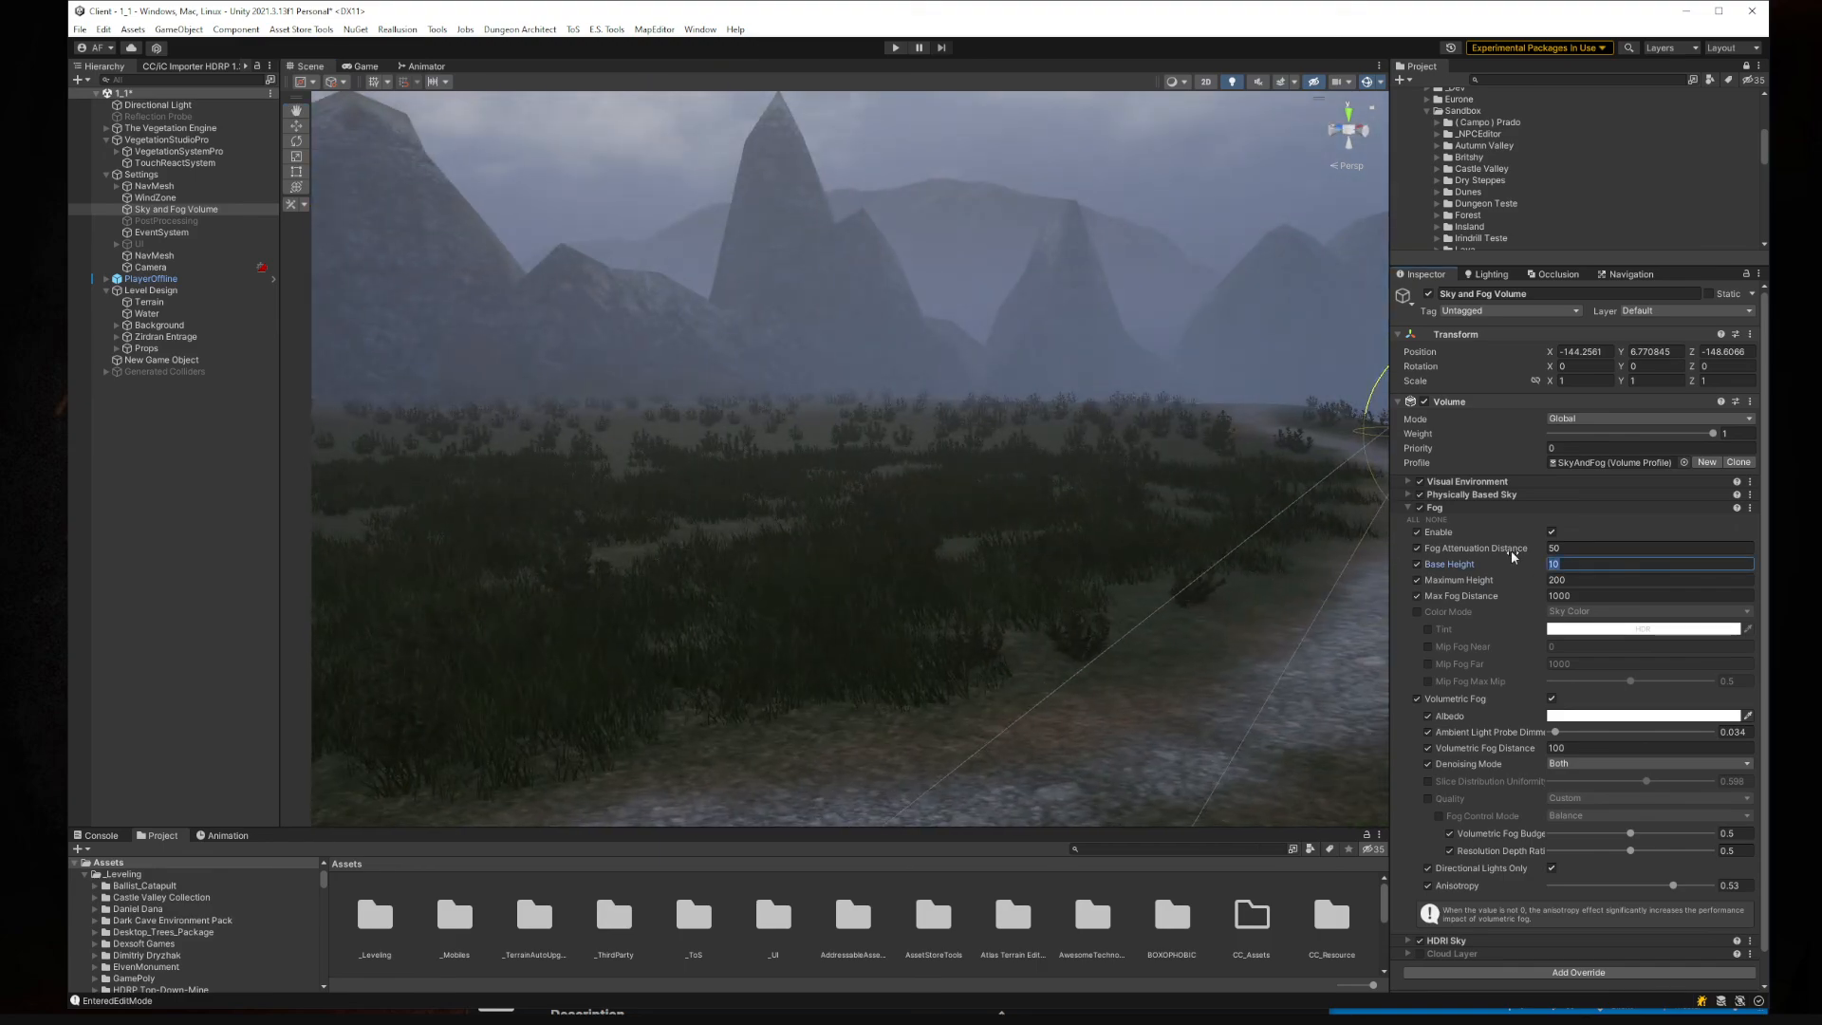
pyautogui.write('50')
pyautogui.moveTo(1040, 328); pyautogui.dragTo(873, 380, button='right')
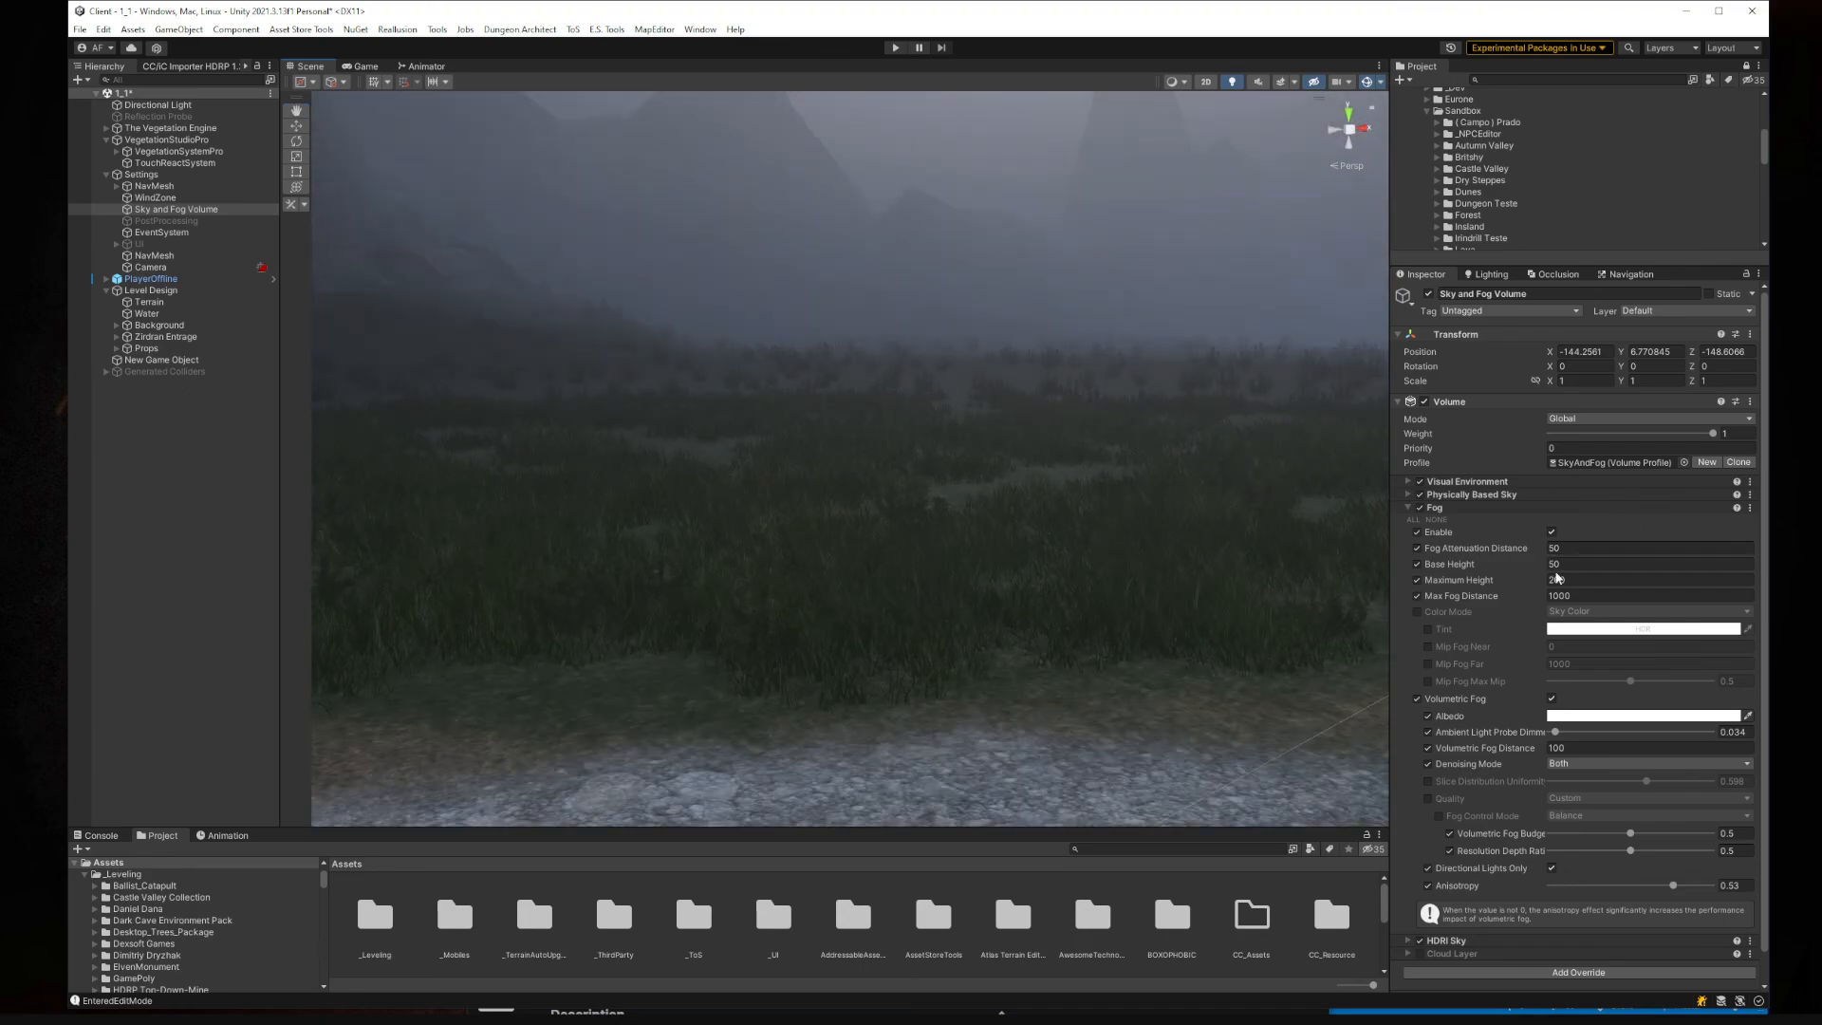
pyautogui.click(1481, 569)
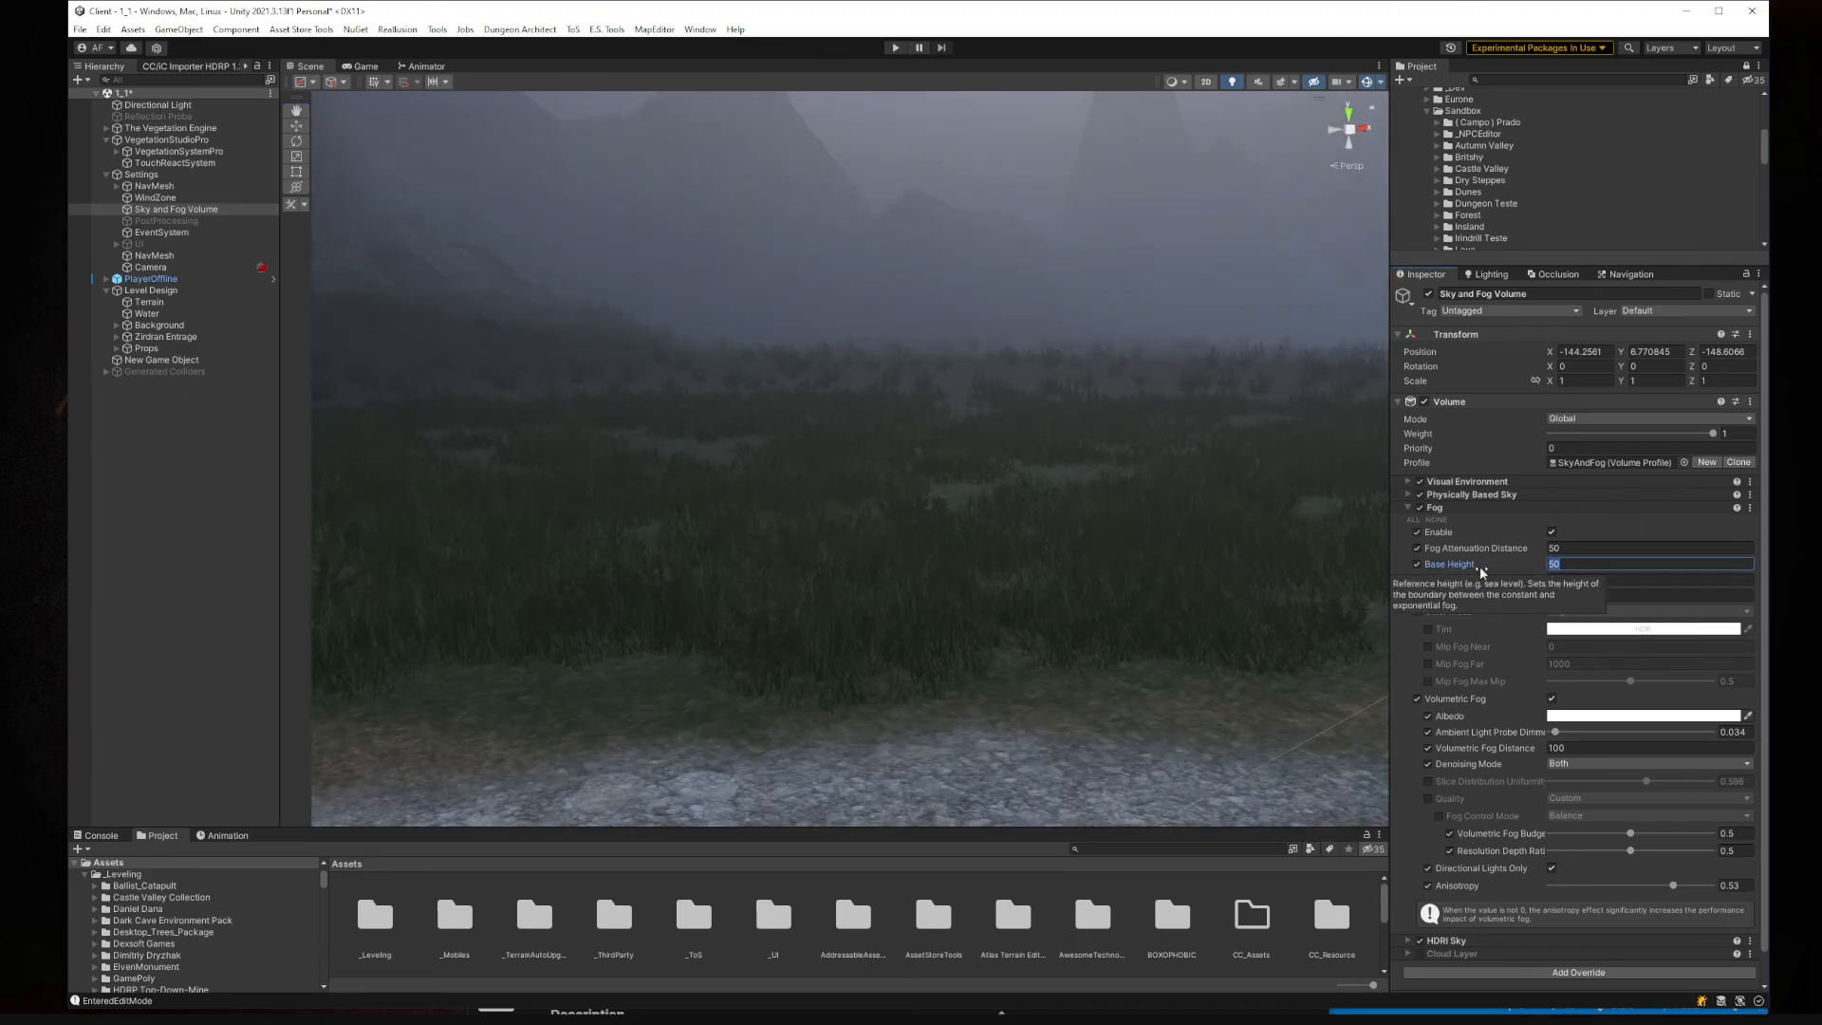
pyautogui.write('10')
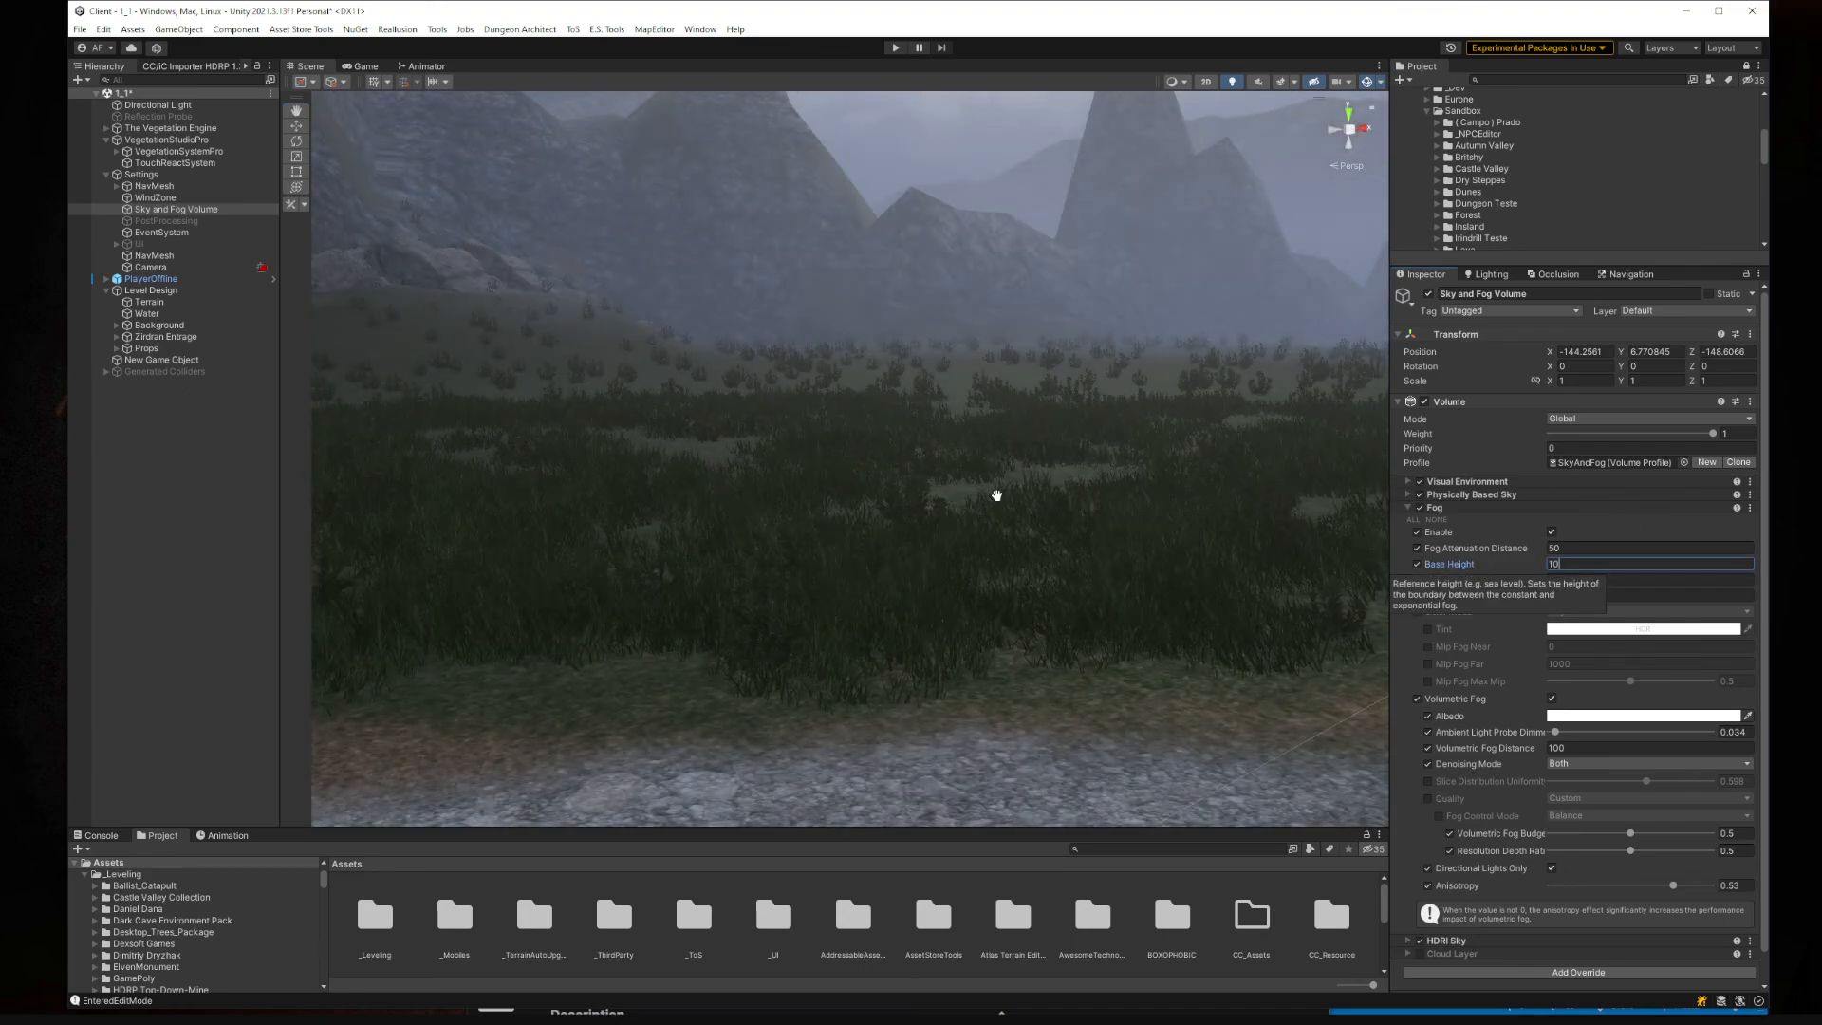
# Step: Collapse the Fog override of the Sky and Fog Volume and save the scene
pyautogui.moveTo(996, 495); pyautogui.dragTo(1133, 522, button='right')
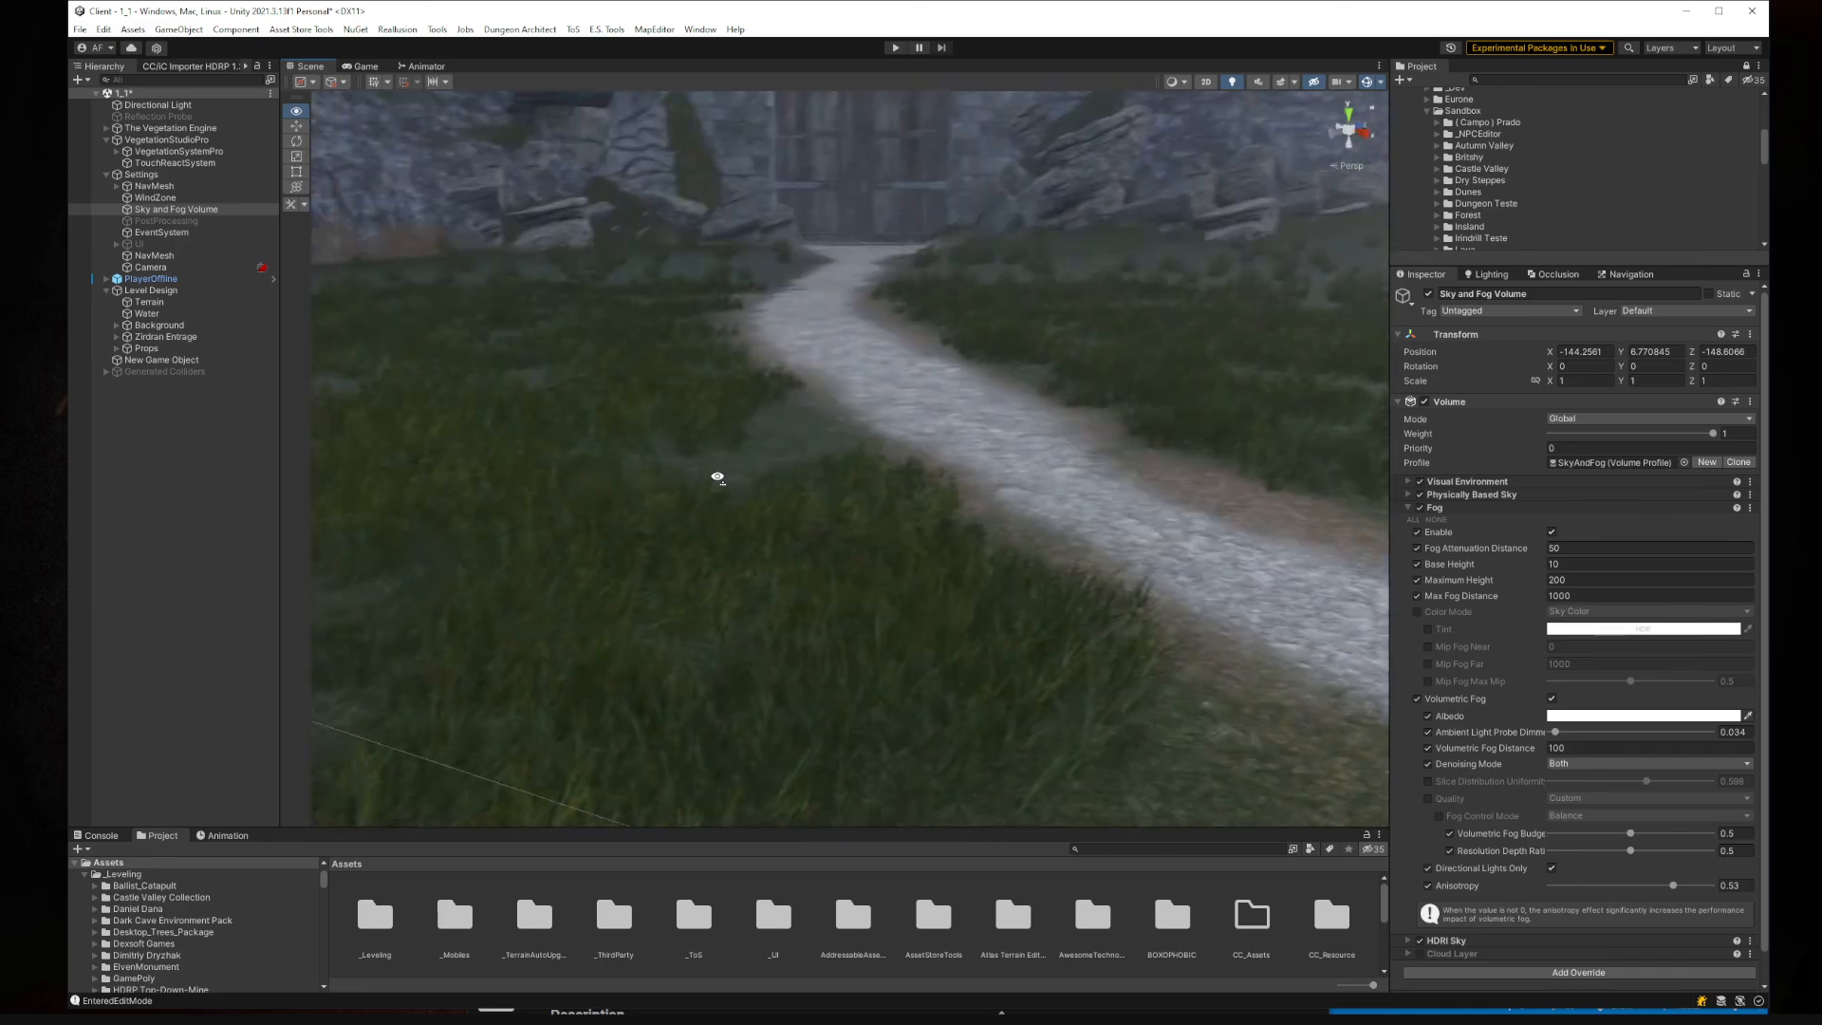
pyautogui.moveTo(708, 478); pyautogui.dragTo(1032, 428, button='right')
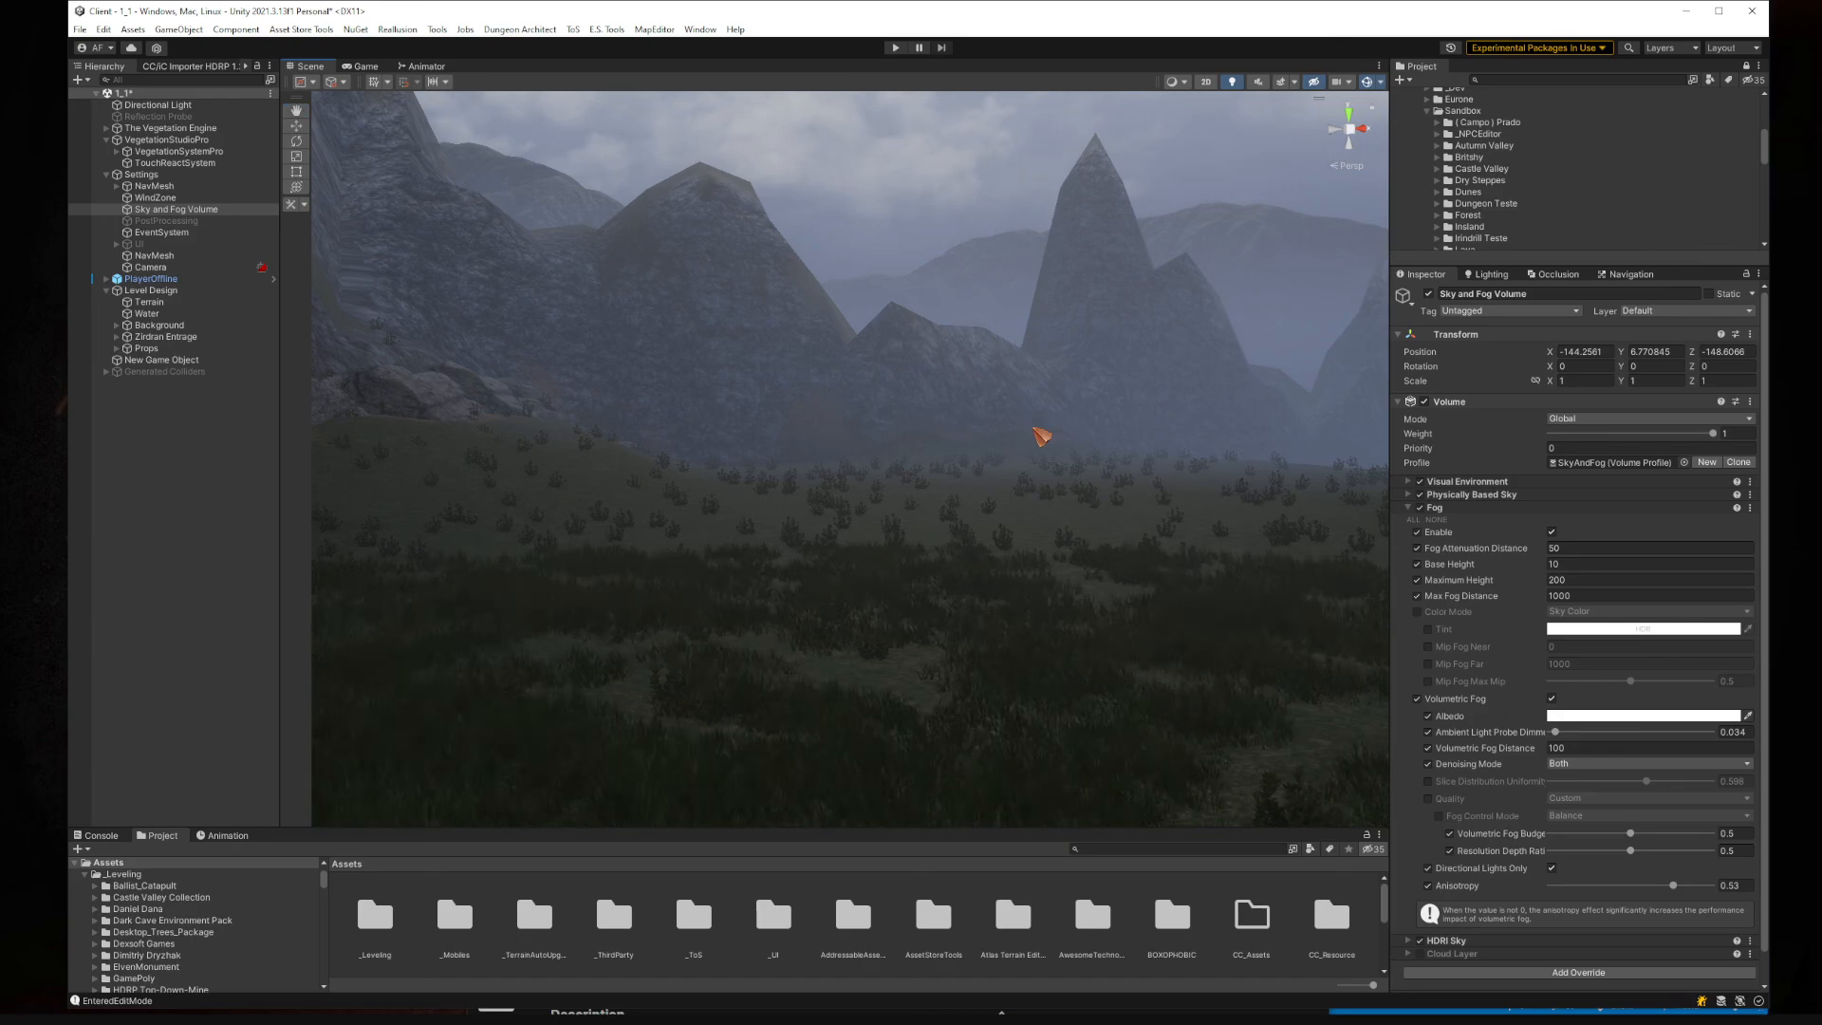
pyautogui.moveTo(915, 514); pyautogui.dragTo(692, 488, button='right')
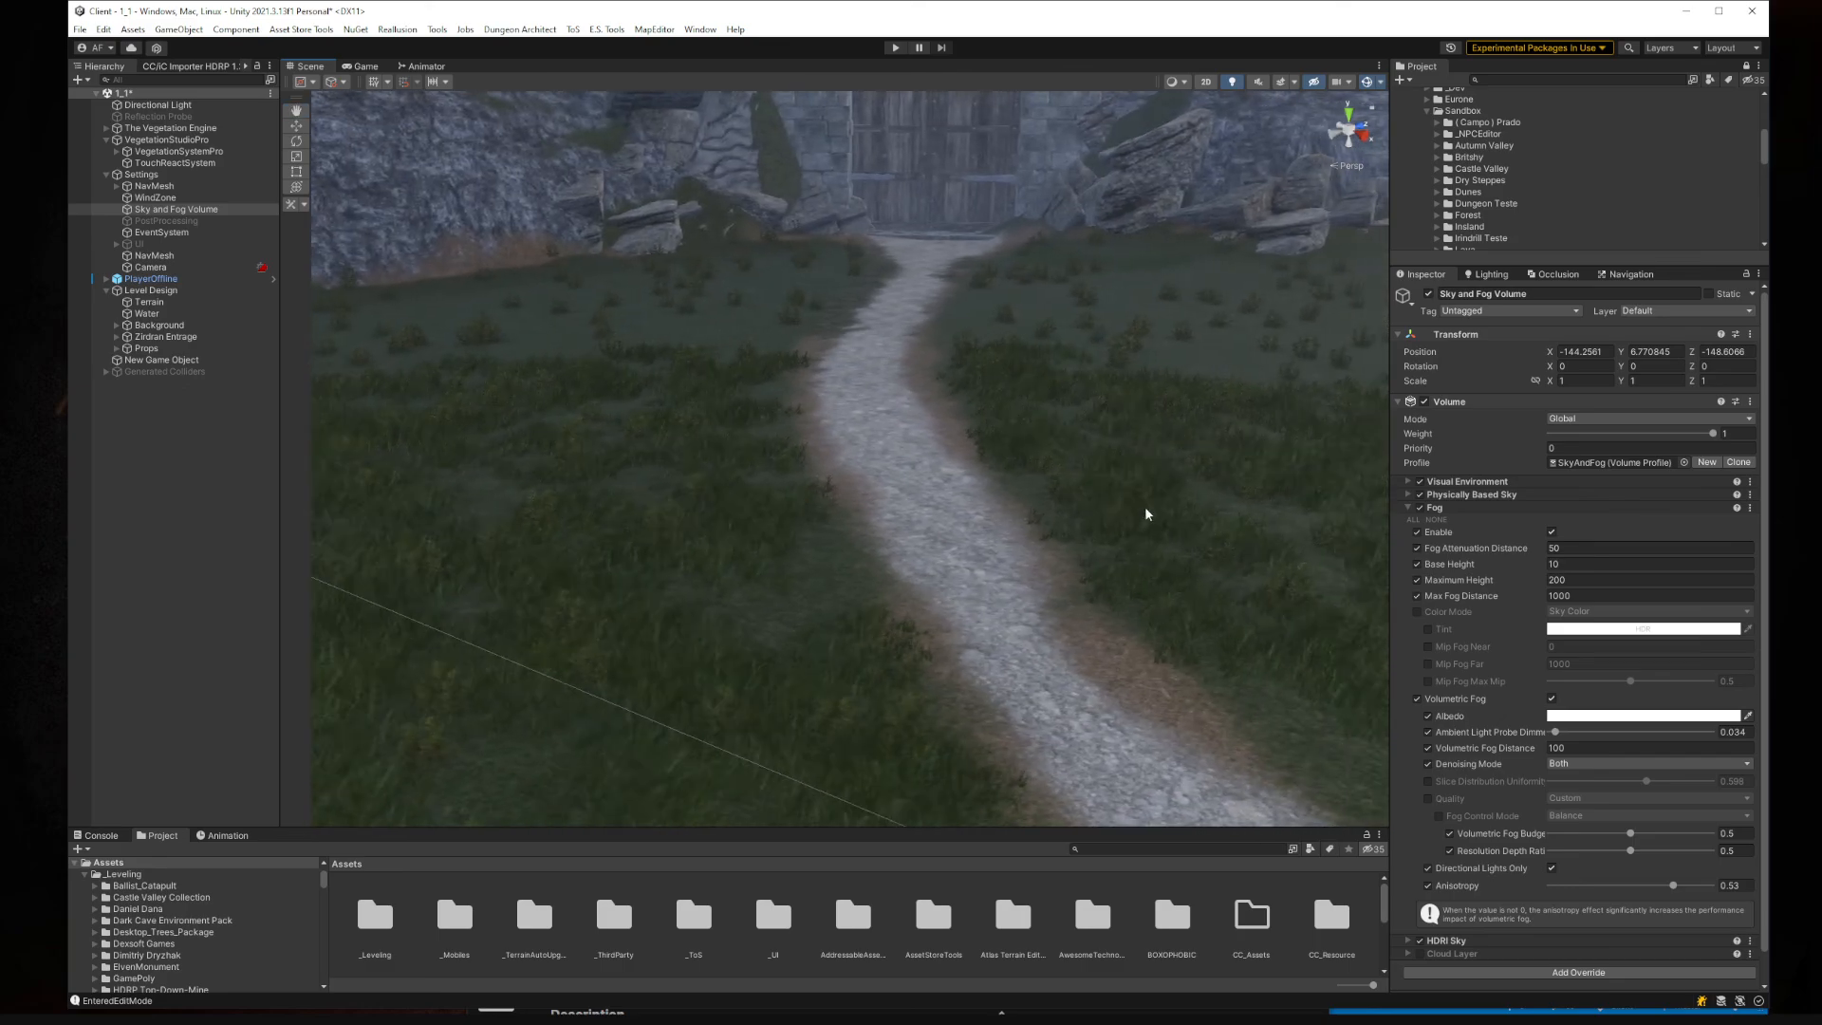
pyautogui.click(1410, 509)
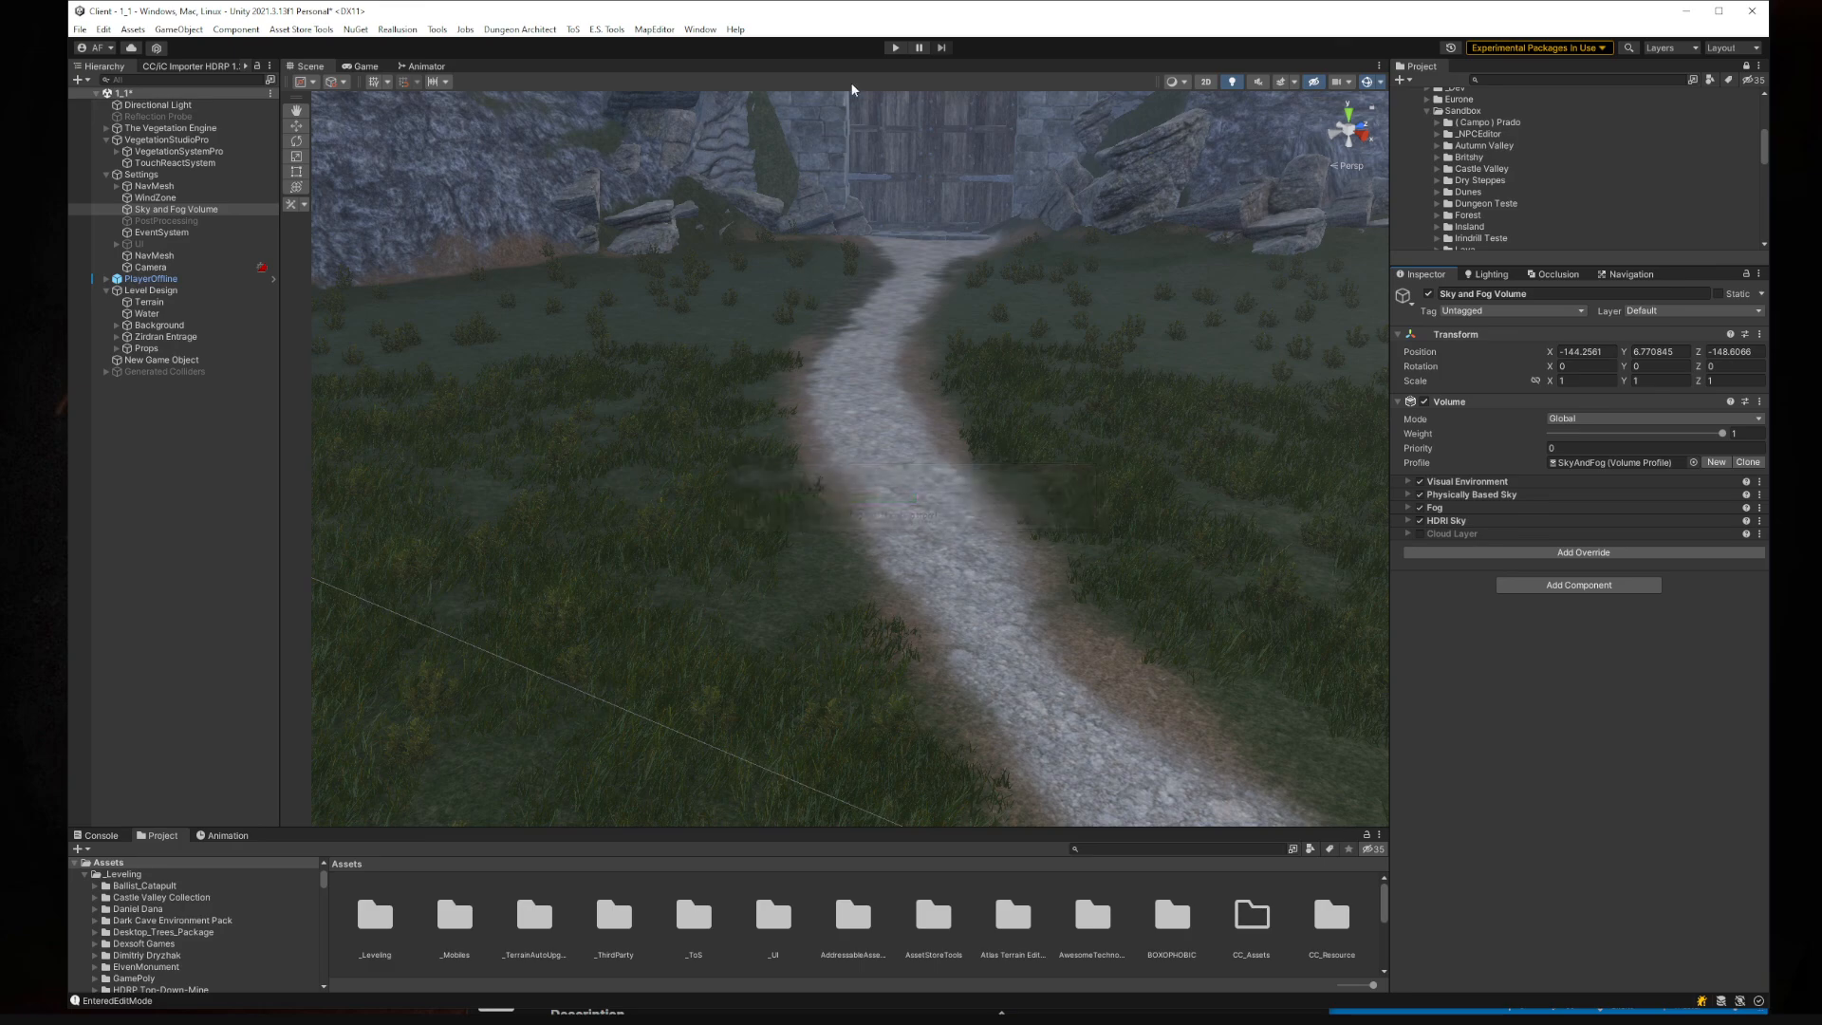
pyautogui.hotkey('ctrl', 's')
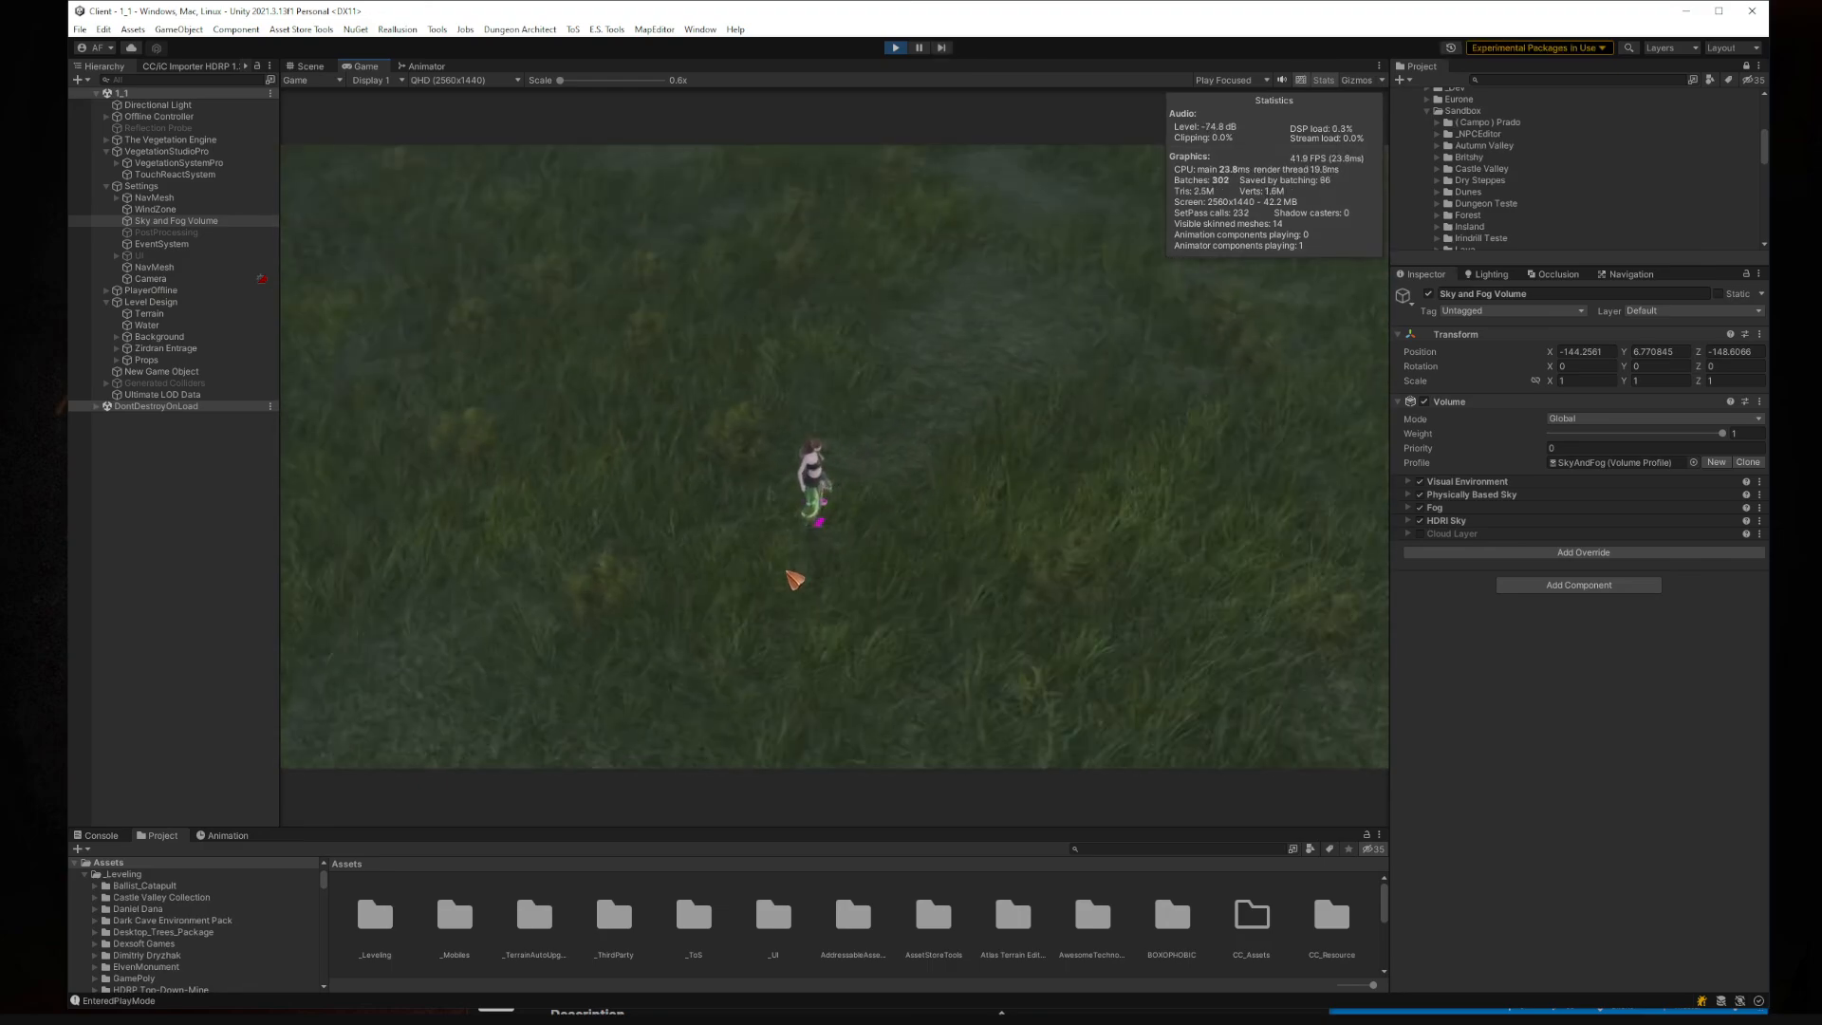
# Step: Move the character through the grass in the running game and maximize the Game view
pyautogui.moveTo(999, 521); pyautogui.dragTo(970, 467, button='right')
pyautogui.press('w')
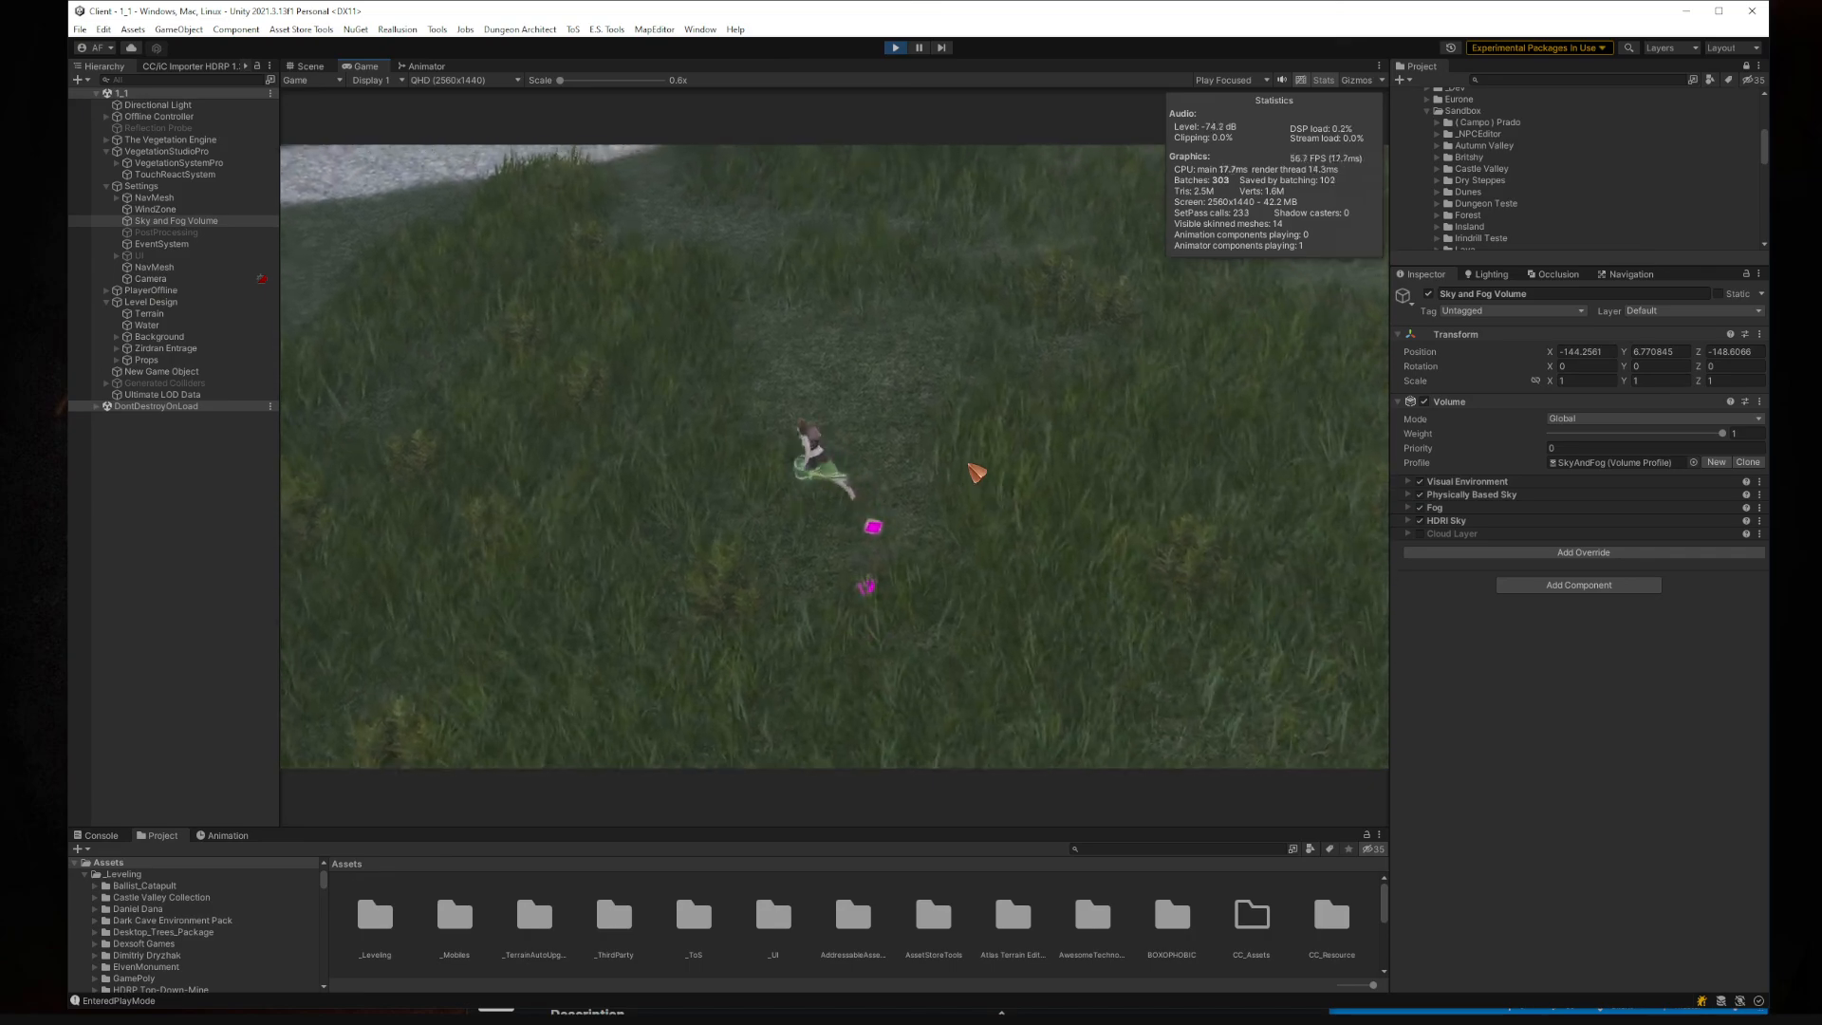
pyautogui.click(1380, 68)
pyautogui.click(1410, 120)
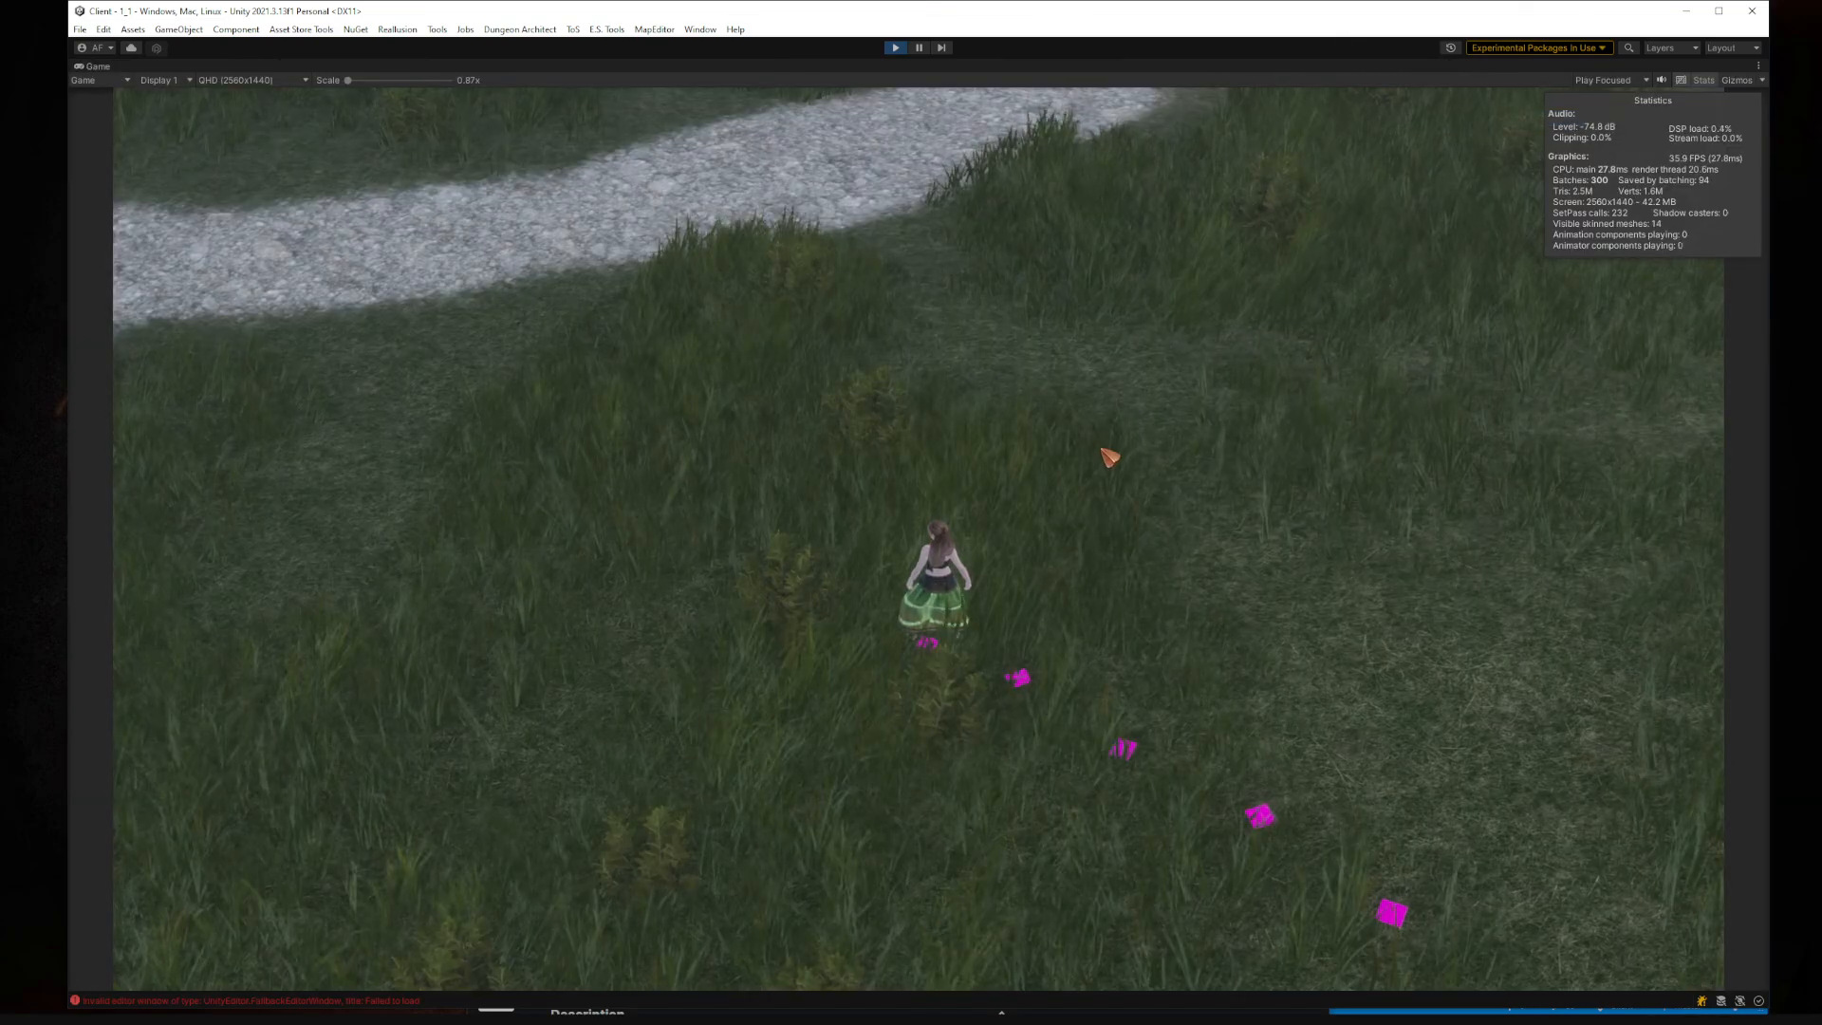
# Step: Walk the character around the meadow in the running game, examining the character and grass from several angles and distances
pyautogui.moveTo(1036, 512); pyautogui.dragTo(890, 636, button='middle')
pyautogui.press('w')
pyautogui.press('w')
pyautogui.moveTo(1127, 544); pyautogui.dragTo(822, 516, button='middle')
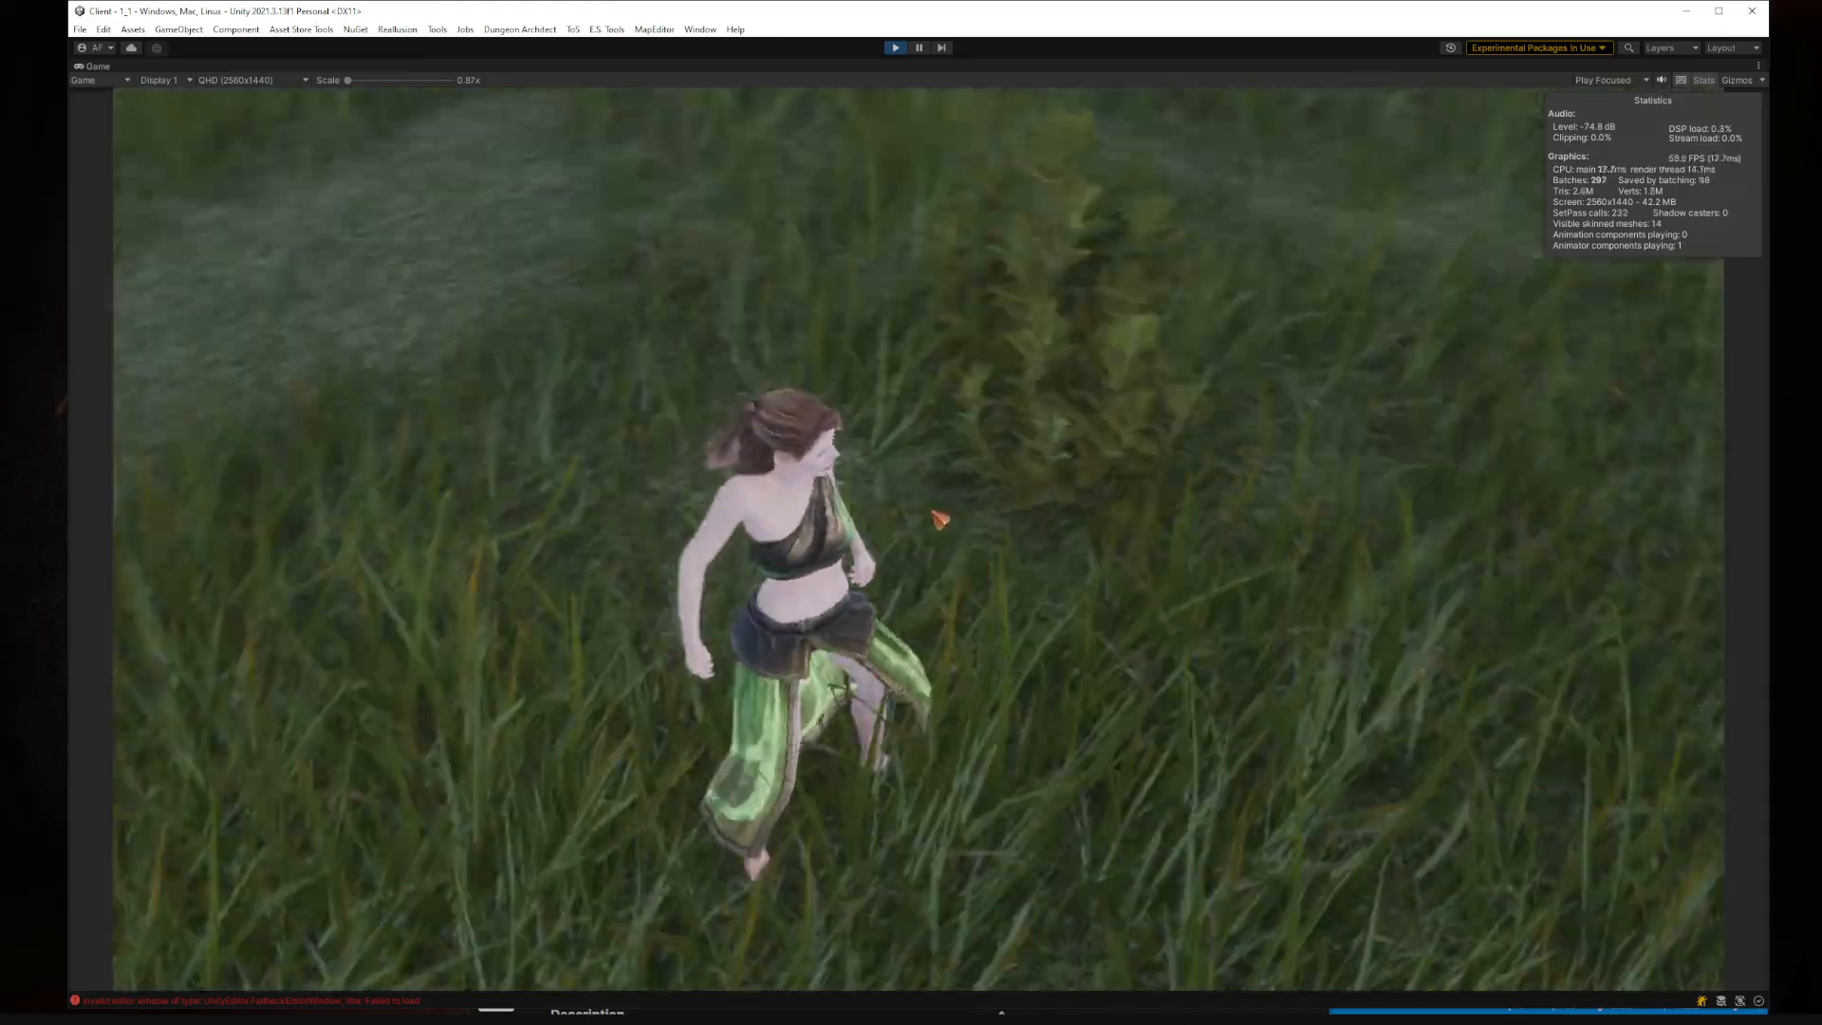
pyautogui.moveTo(933, 513); pyautogui.dragTo(983, 464, button='middle')
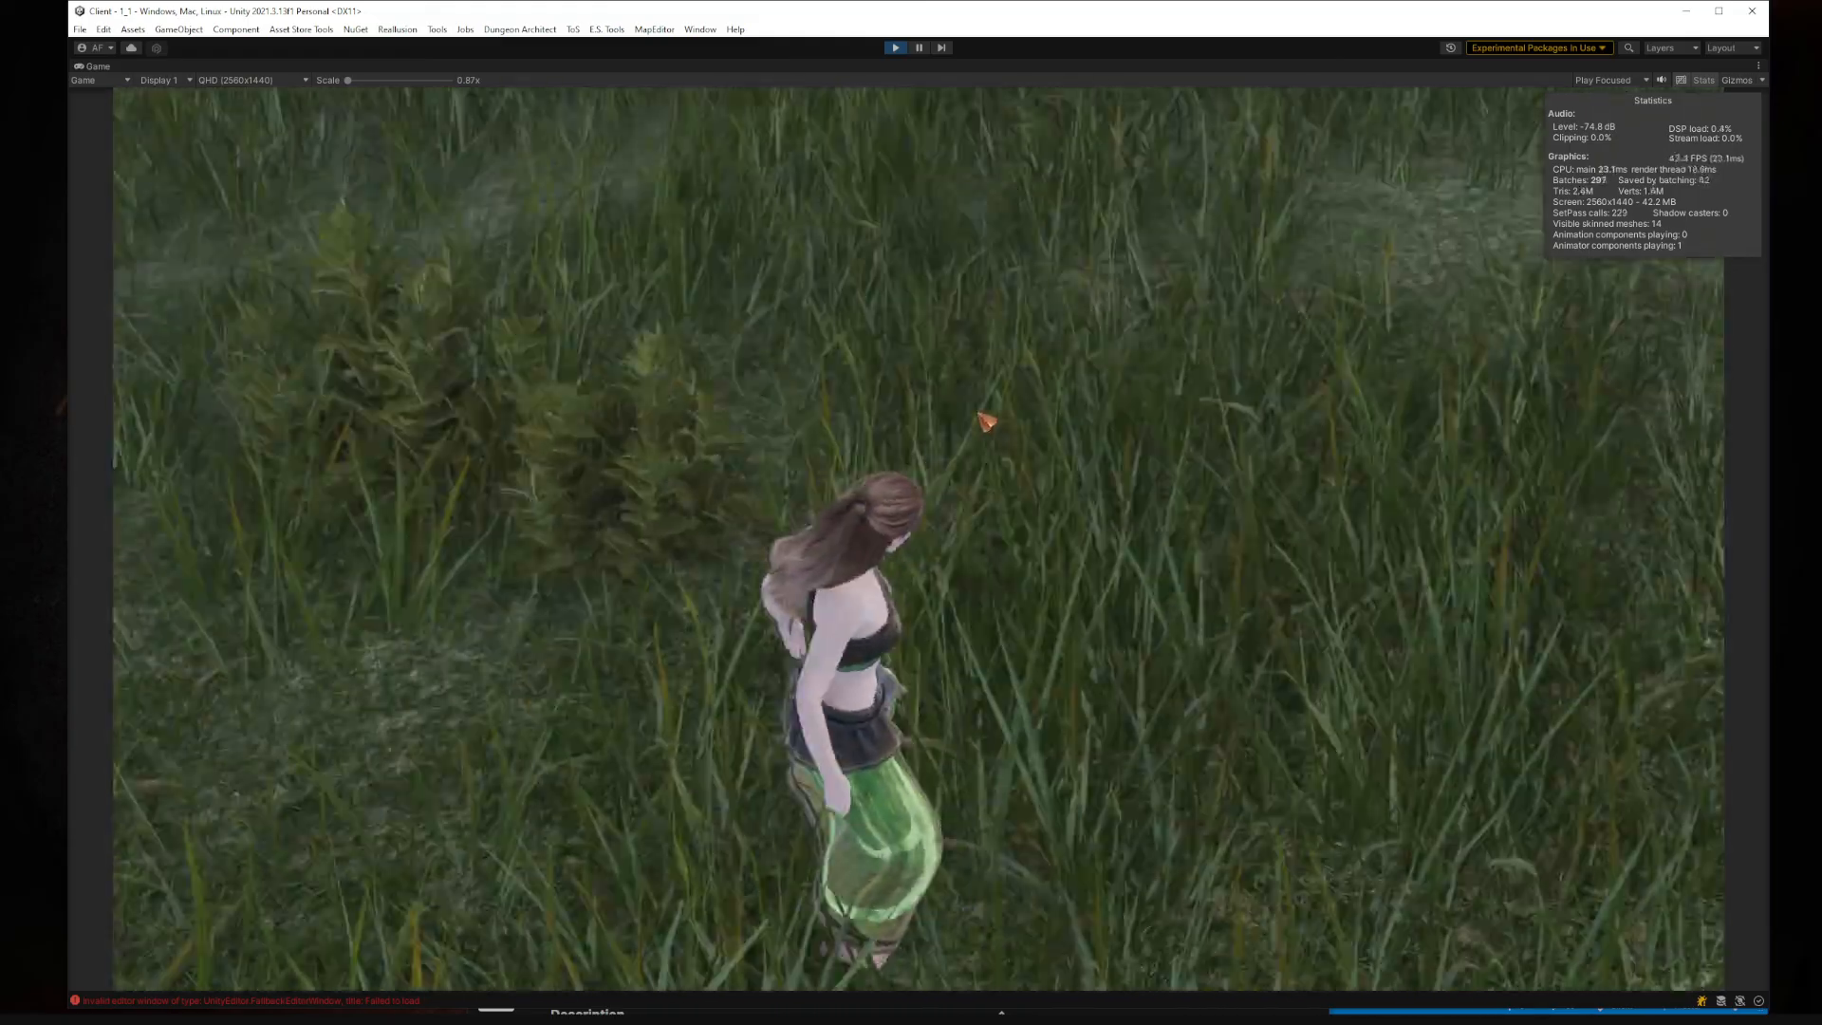
pyautogui.scroll(-5, 985, 432)
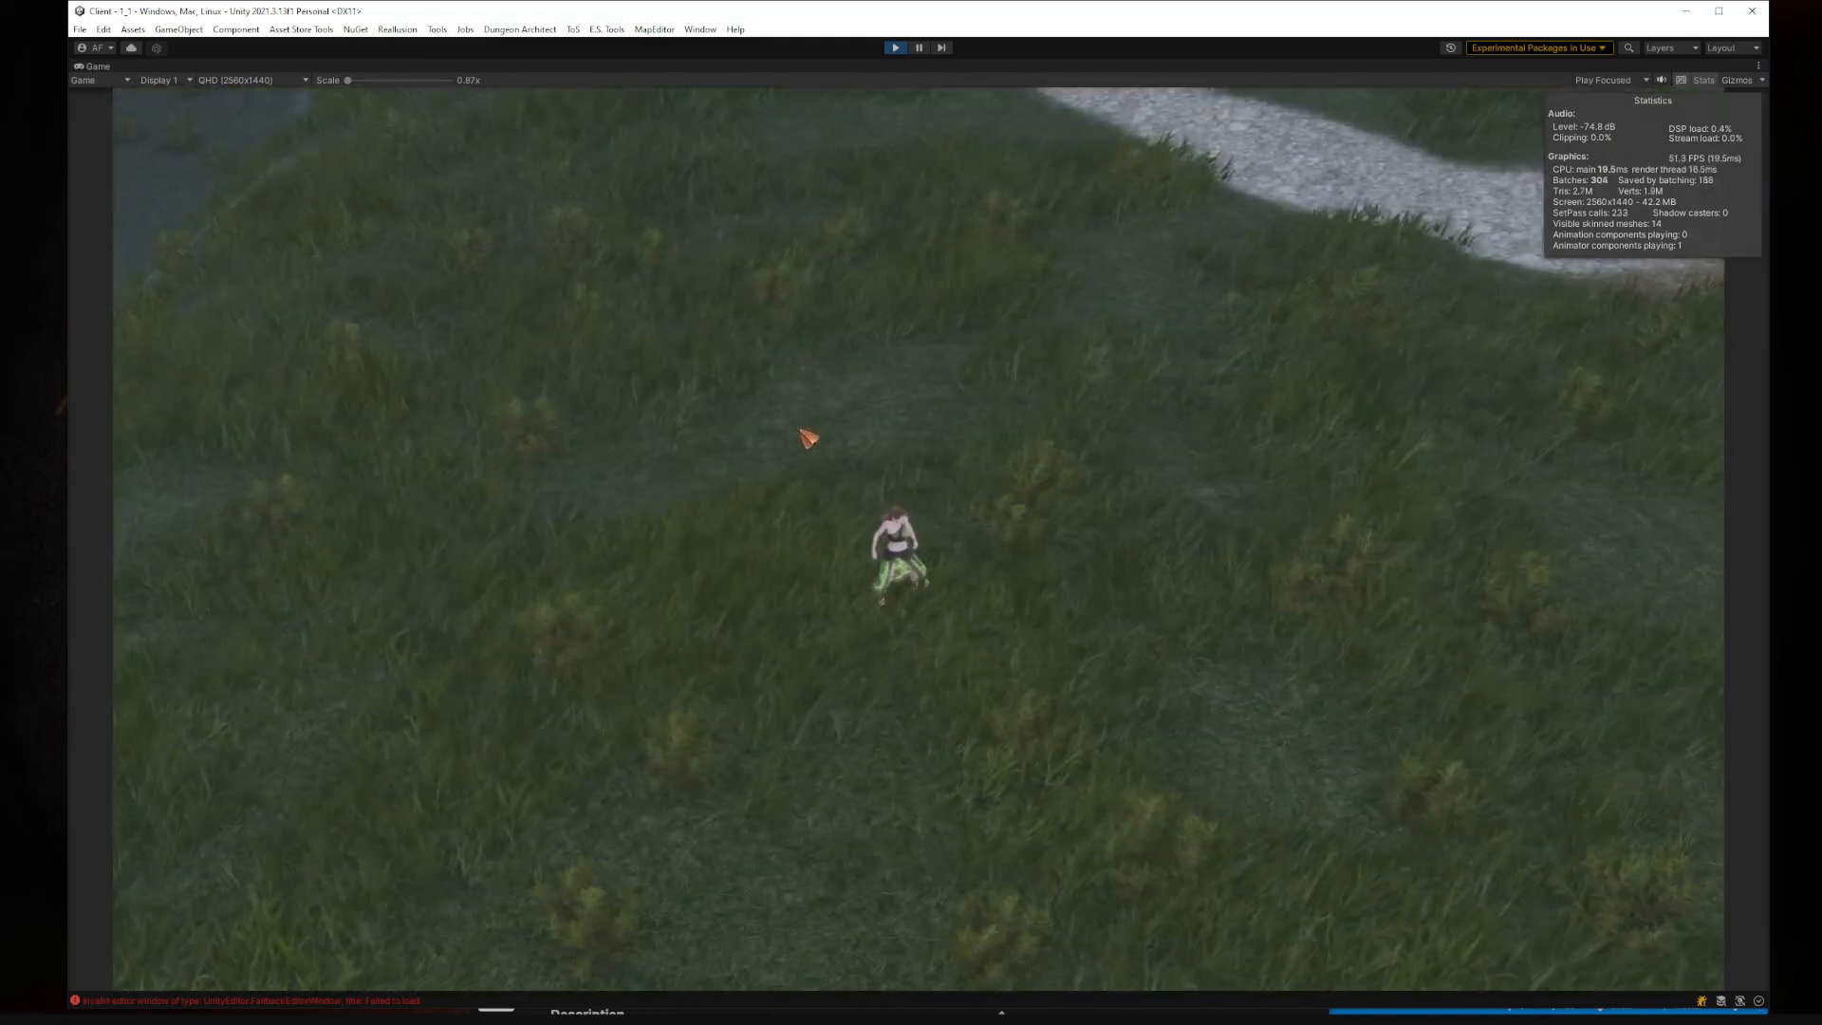